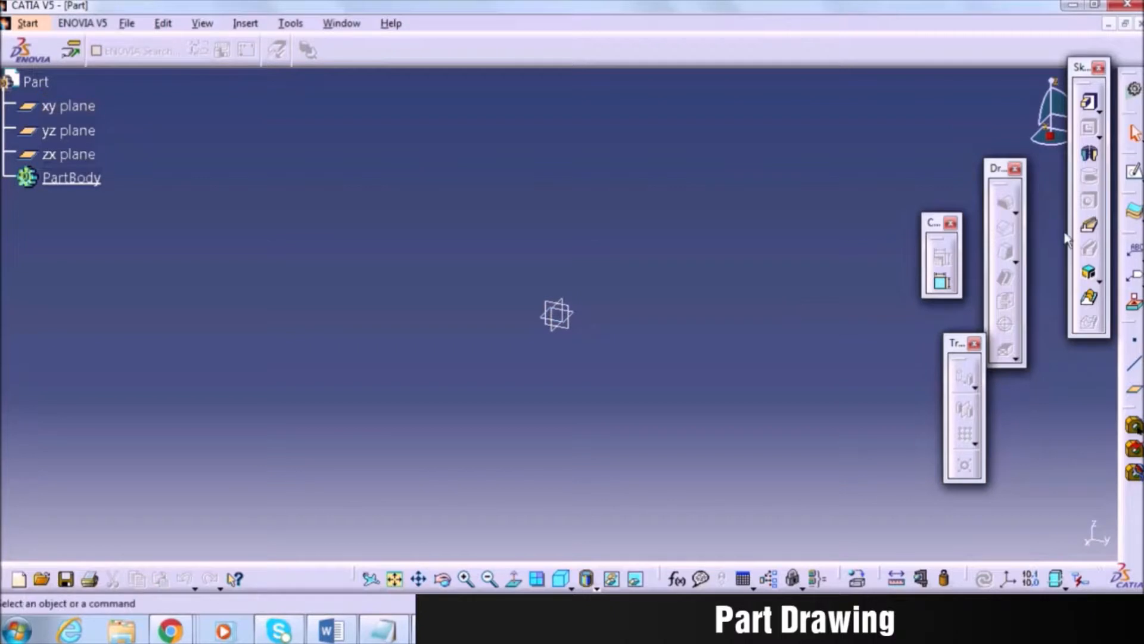
Start a sketch on the xy plane and draw a rectangle about 66 mm wide around the origin.
left_click(1134, 175)
left_click(561, 312)
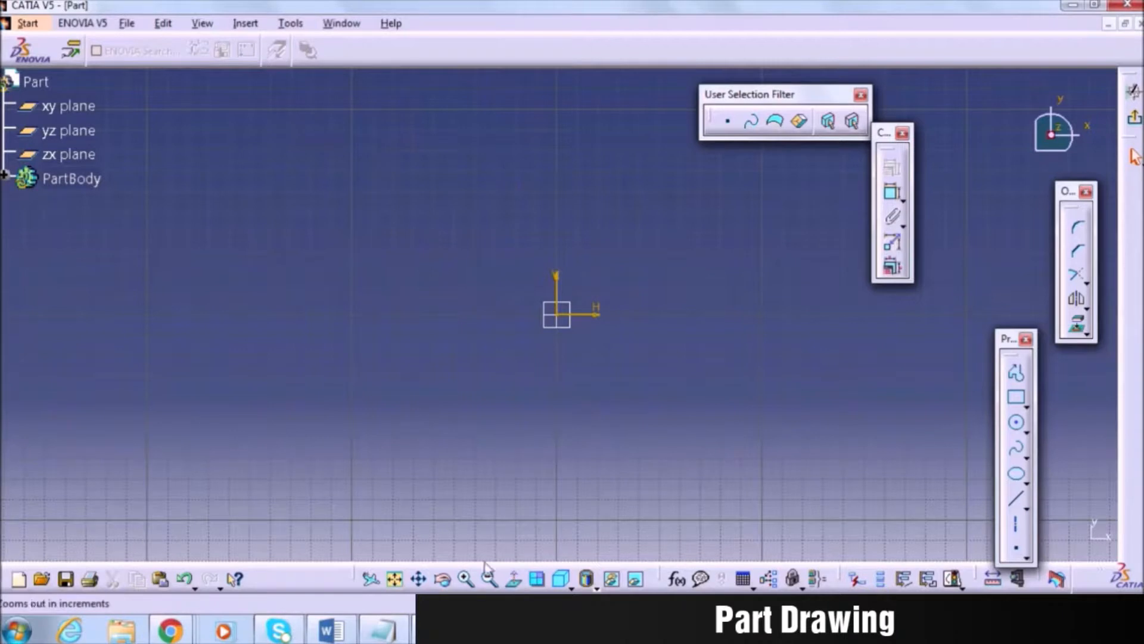
left_click(466, 579)
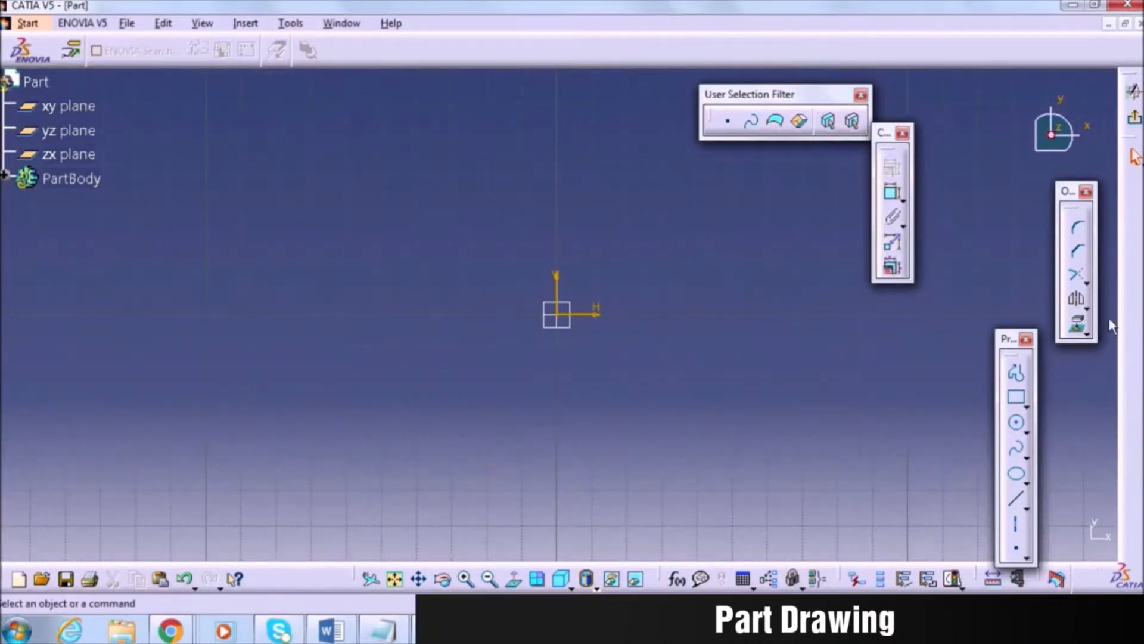
left_click(1016, 397)
left_click(450, 257)
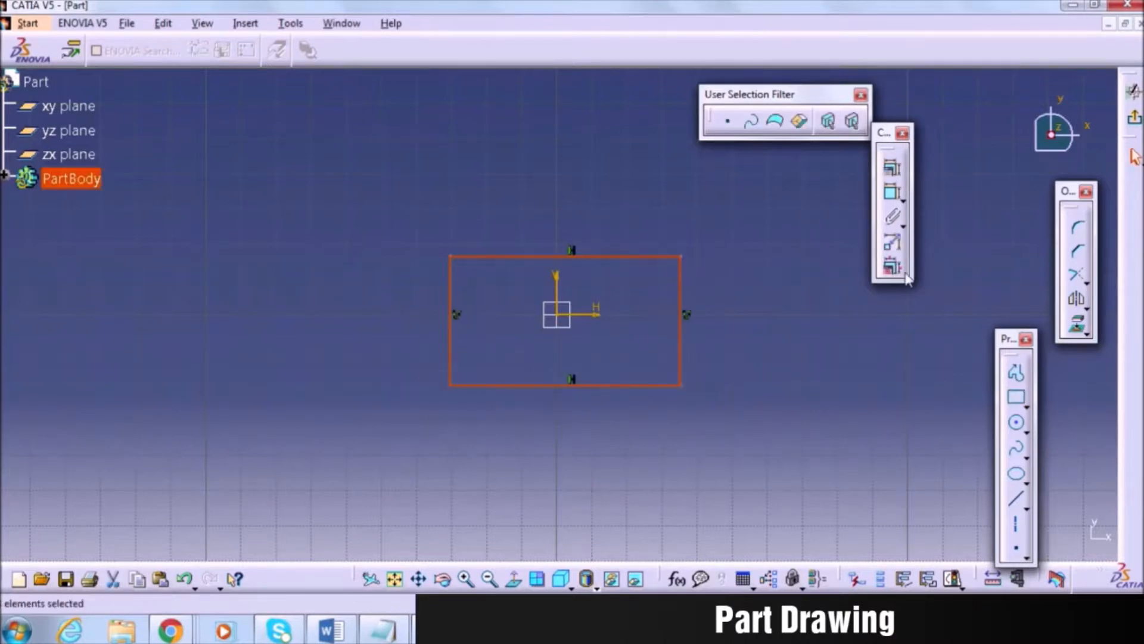
Dimension the rectangle's vertical side and set its height to 80 mm.
left_click(684, 338)
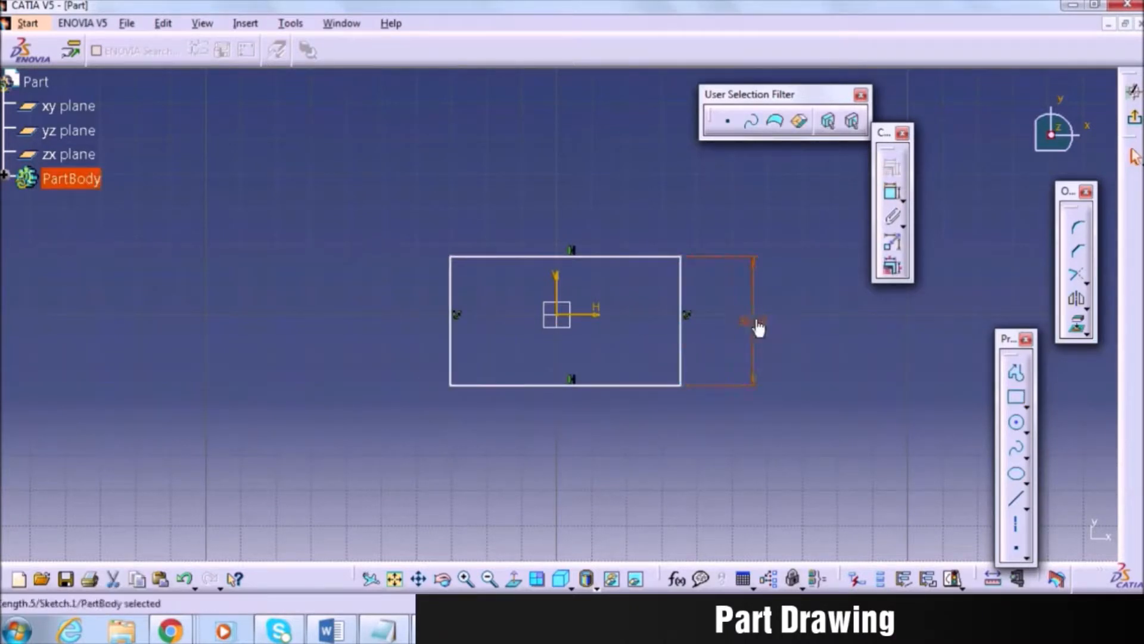
double_click(756, 326)
type("36")
key("Return")
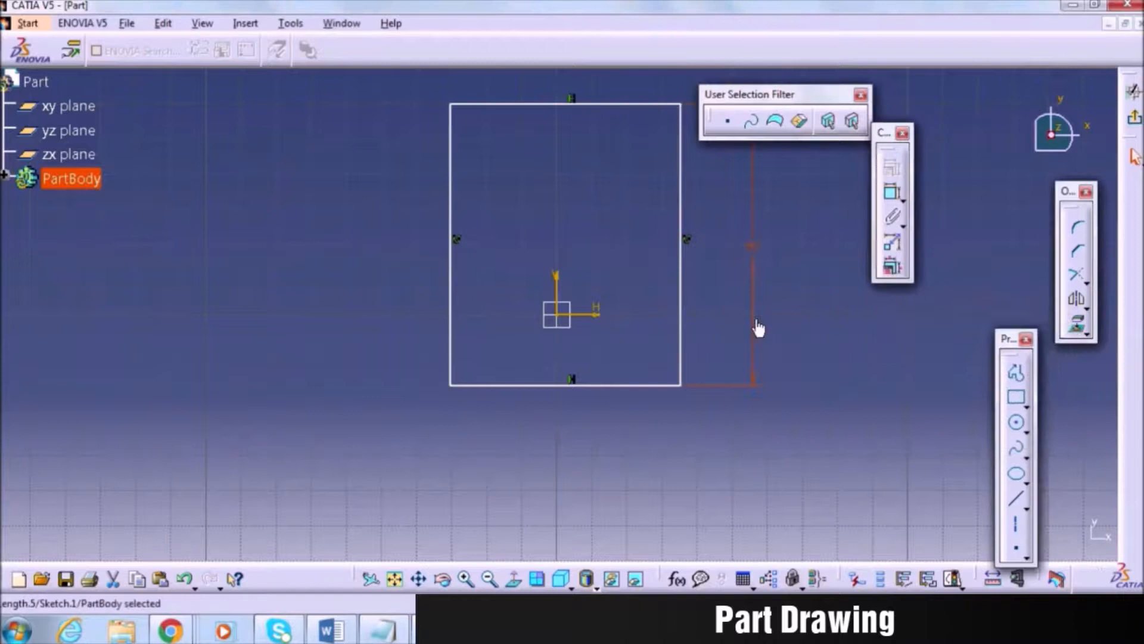
Constrain the rectangle's bottom edge to lie 40 mm from the horizontal axis.
left_click(622, 385, "ctrl")
left_click(892, 193)
left_click(641, 341)
double_click(642, 341)
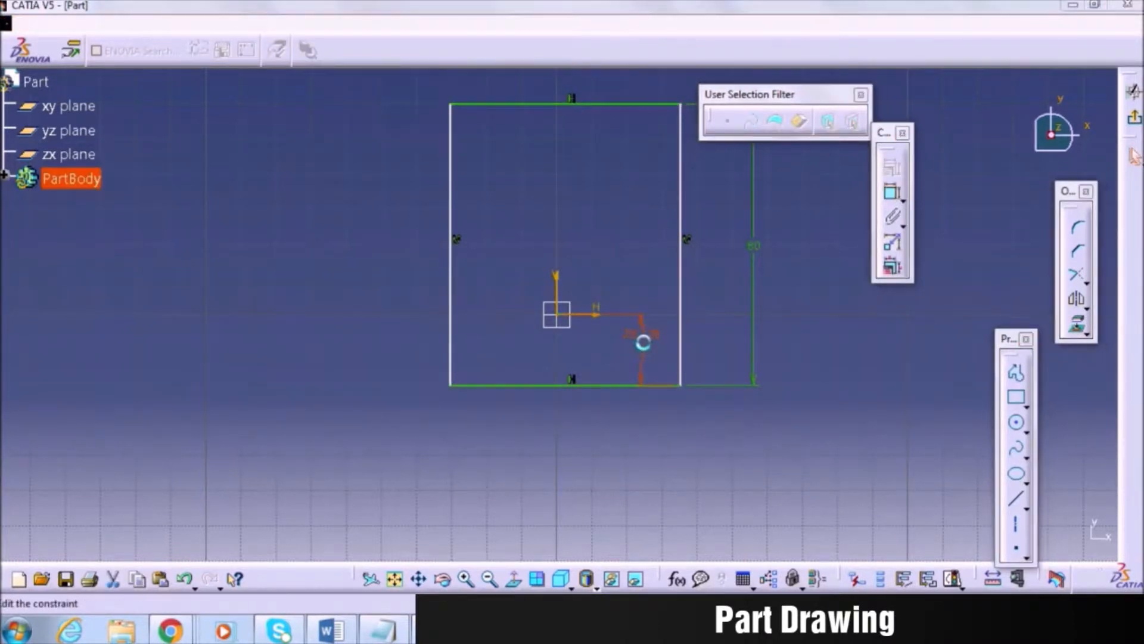
type("40")
key("Return")
Dimension the rectangle's bottom edge and set its width to 150 mm.
left_click(563, 454)
left_click(891, 191)
left_click(585, 492)
double_click(584, 492)
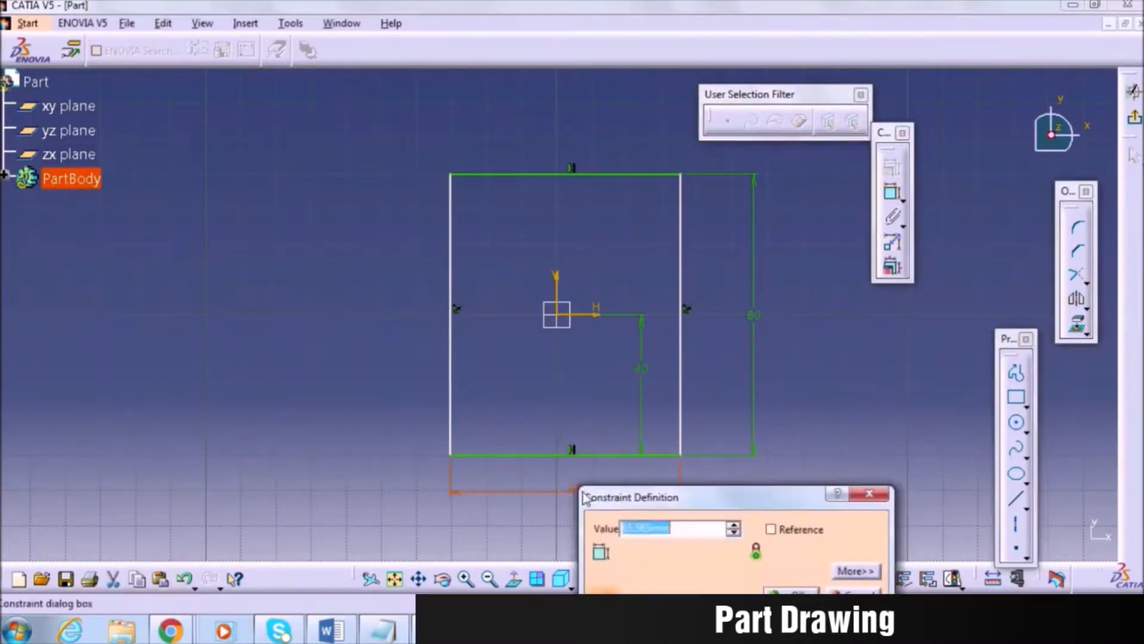
type("150")
key("Return")
Constrain the rectangle's right edge to lie 75 mm from the vertical axis.
left_click(566, 289)
left_click(680, 301, "ctrl")
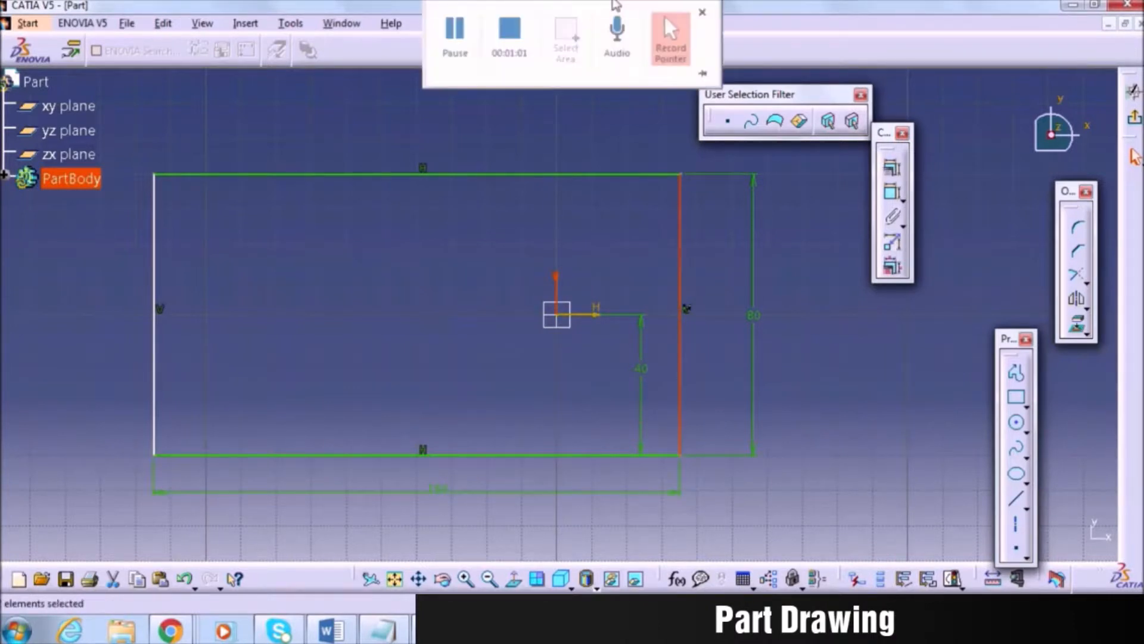
left_click(895, 193)
left_click(632, 506)
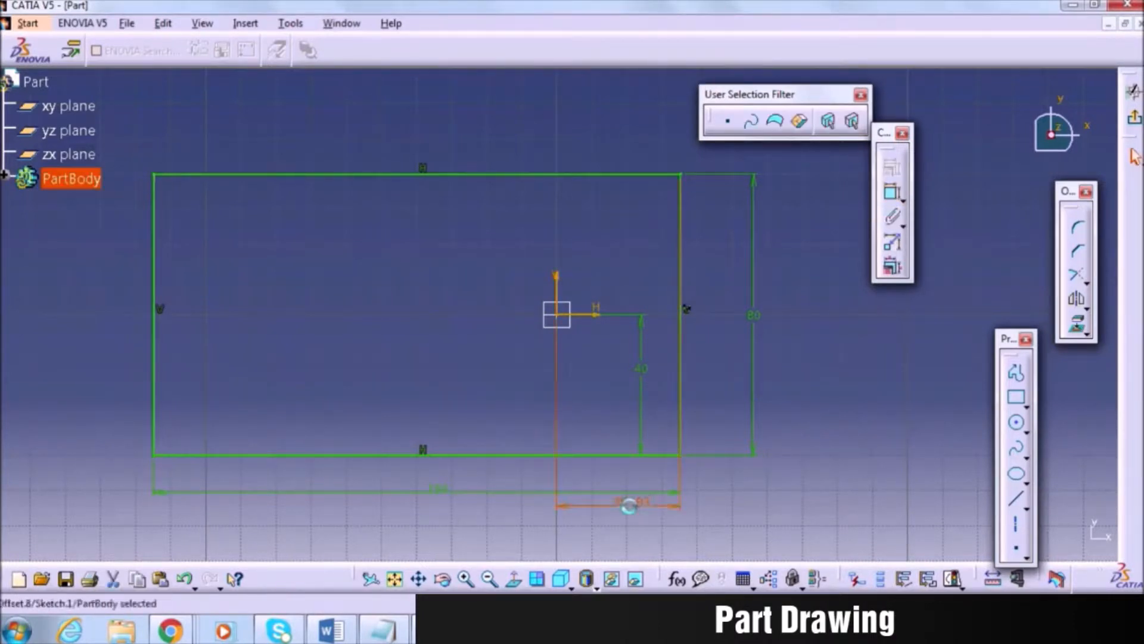
double_click(630, 507)
type("75")
key("Return")
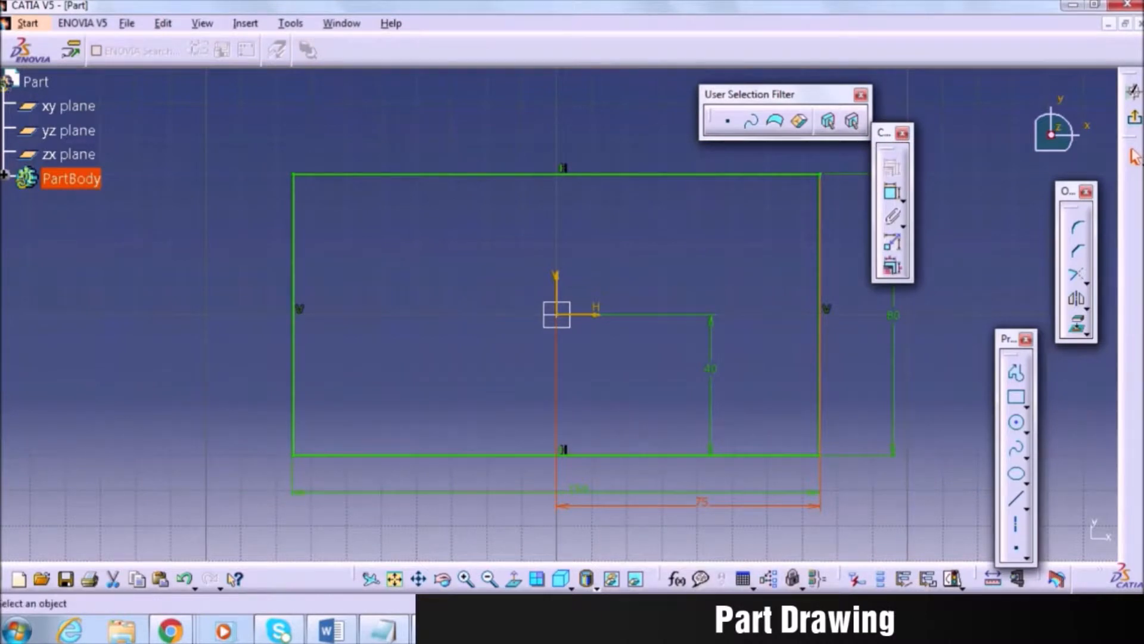
Exit the sketch and pad the rectangular profile to a length of 20 mm.
left_click(1134, 92)
left_click(1090, 103)
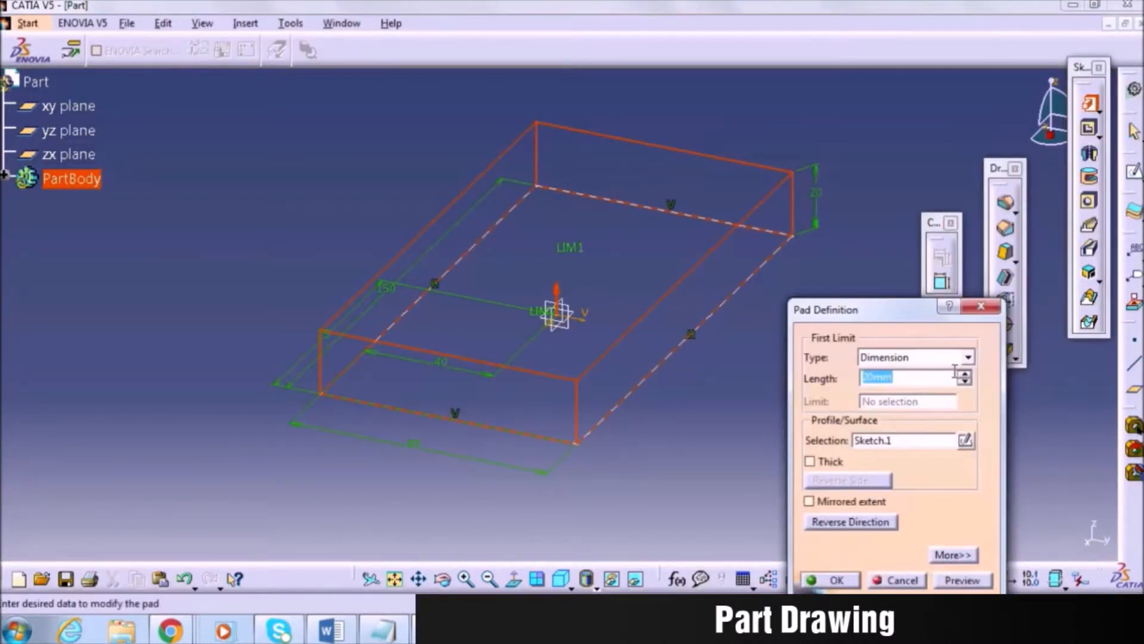
left_click(826, 580)
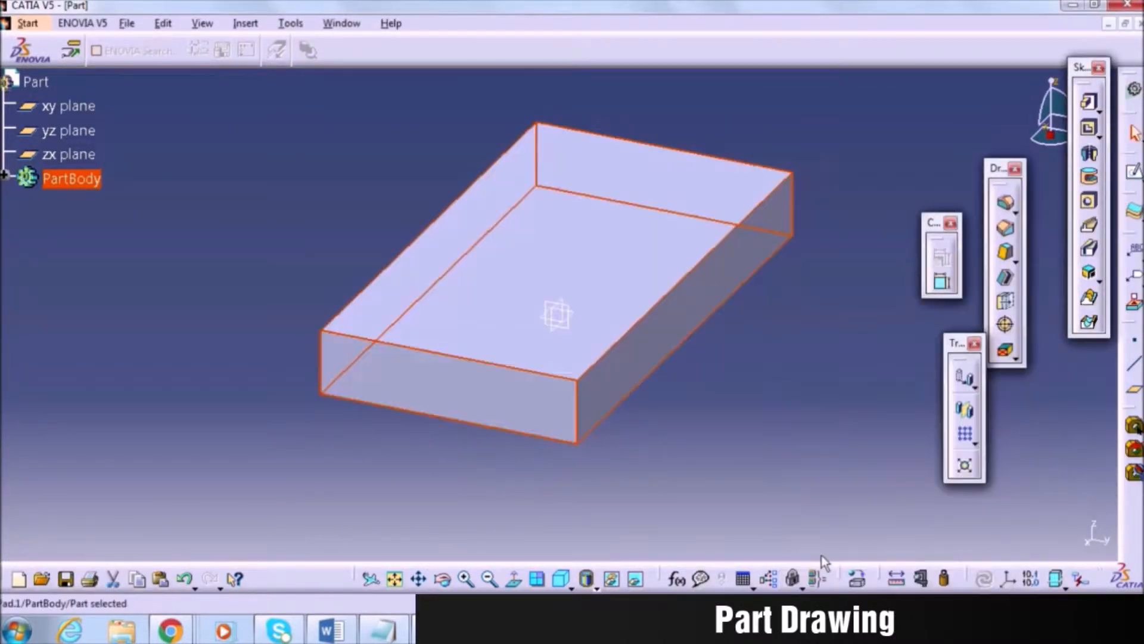
left_click(840, 498)
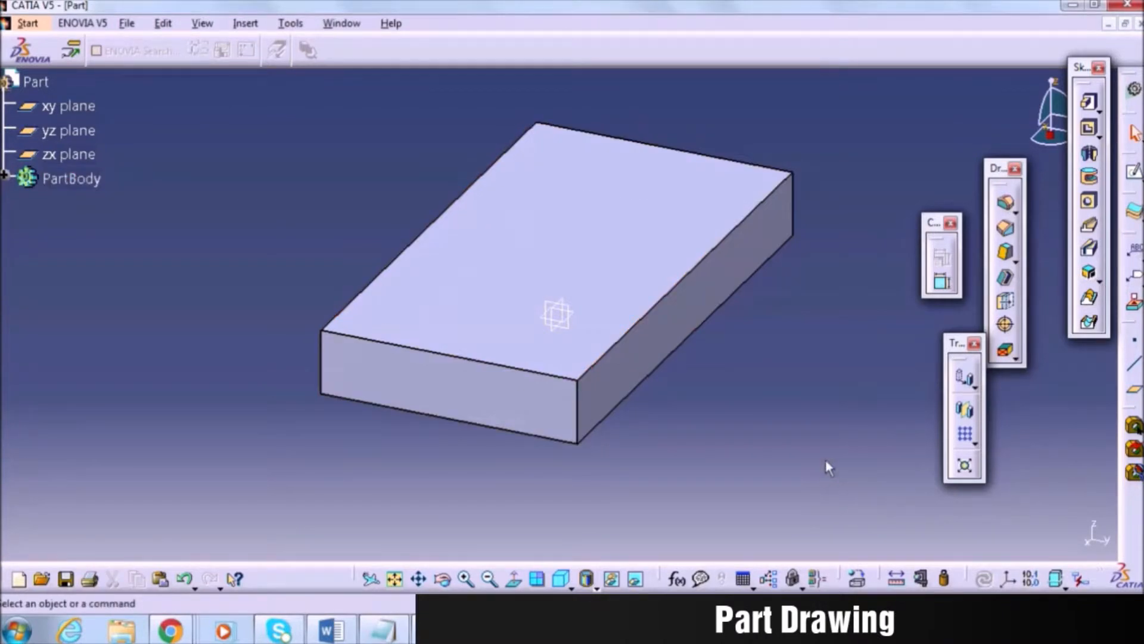
Start a sketch on the block's top face and draw a rectangle about 119 mm by 57 mm inside its outline.
left_click(696, 237)
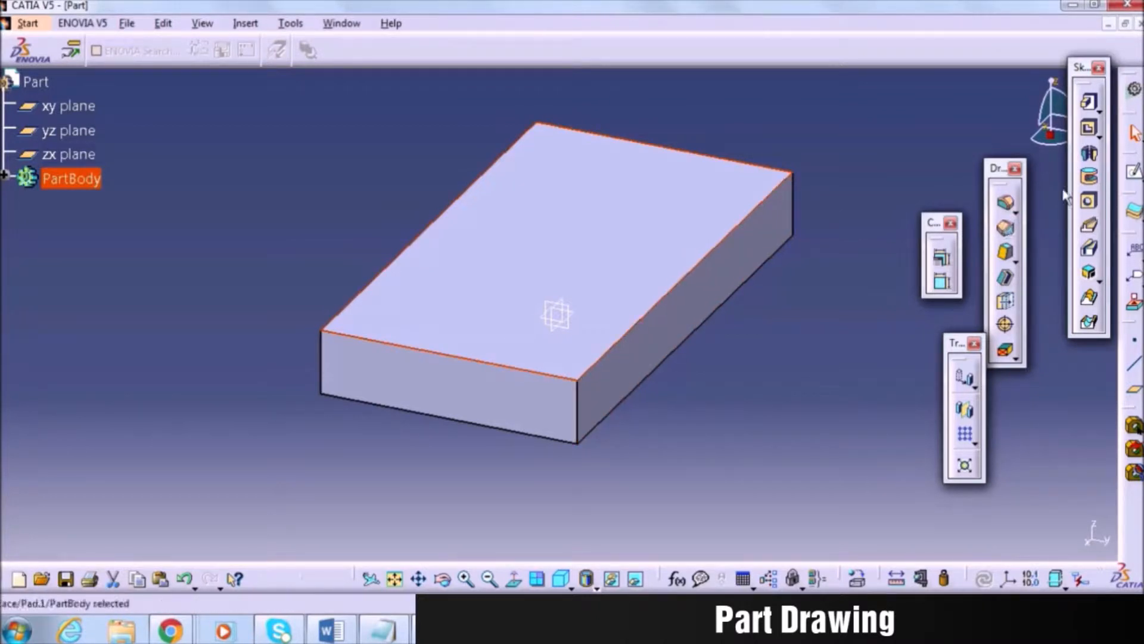
left_click(1090, 101)
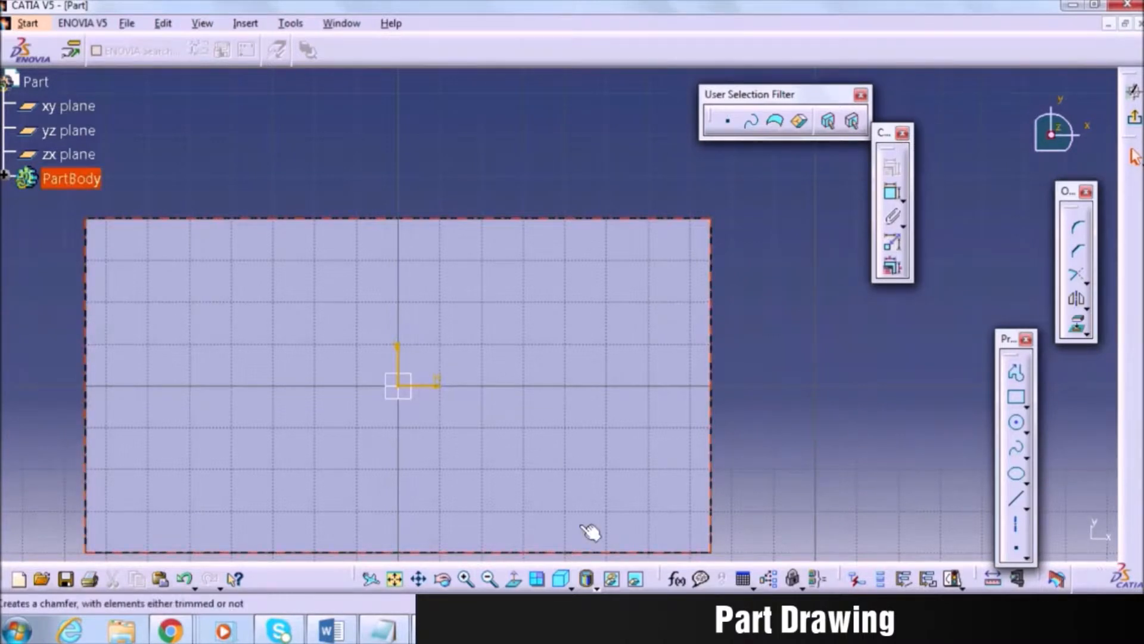
left_click(396, 581)
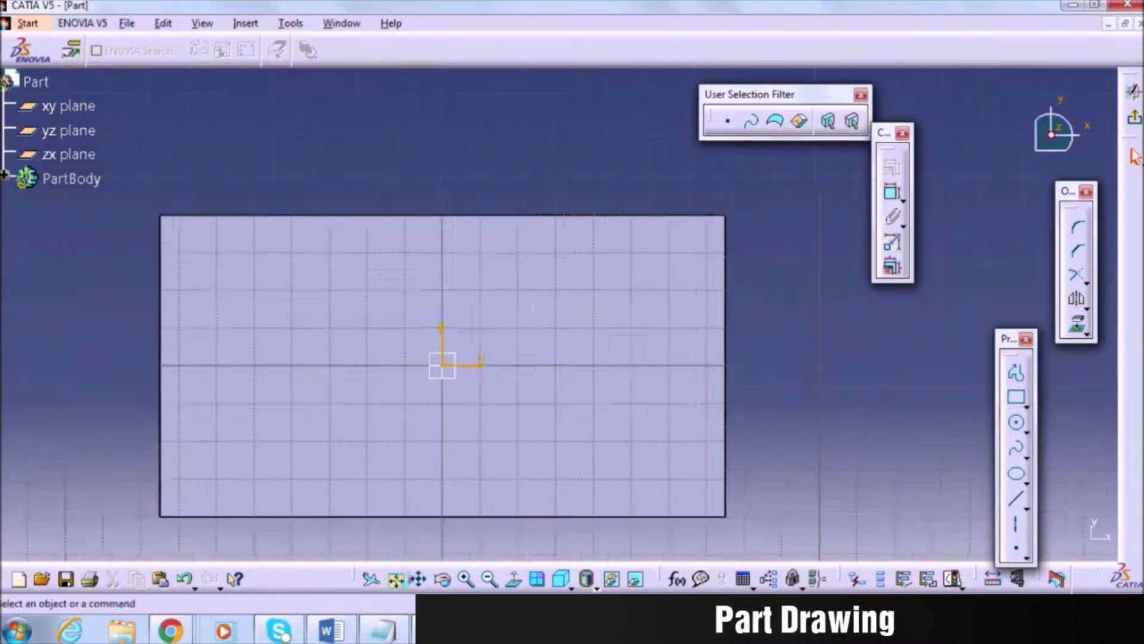
left_click(468, 579)
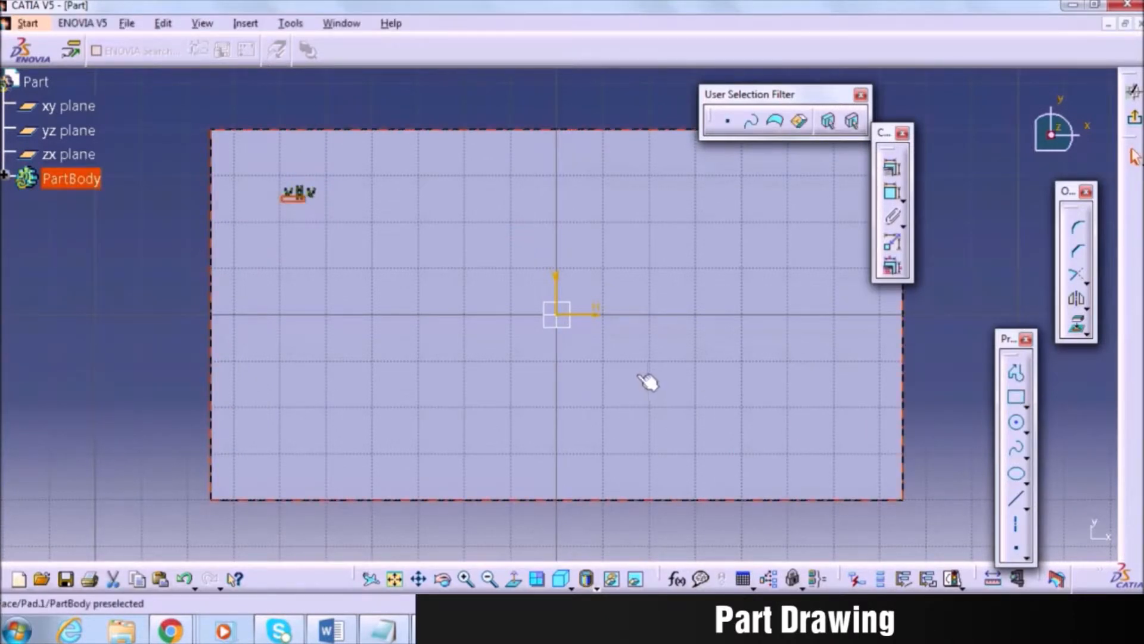
left_click(718, 368)
left_click(1016, 397)
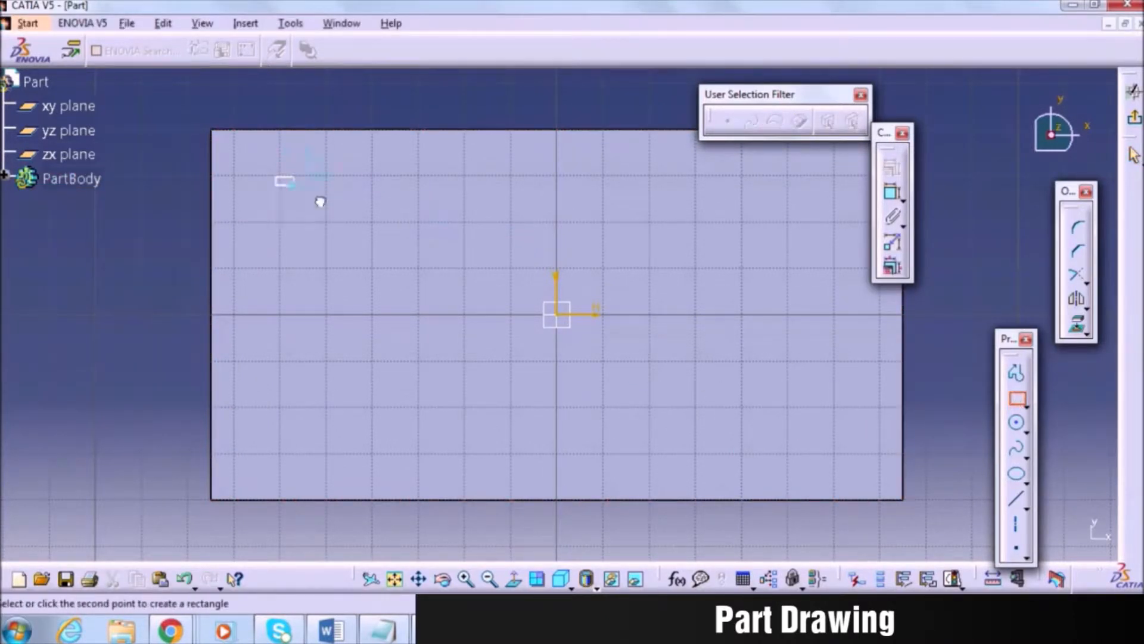
left_click(824, 442)
Constrain the new rectangle's bottom edge 10 mm inside the face's bottom edge.
left_click(892, 192)
left_click(707, 441)
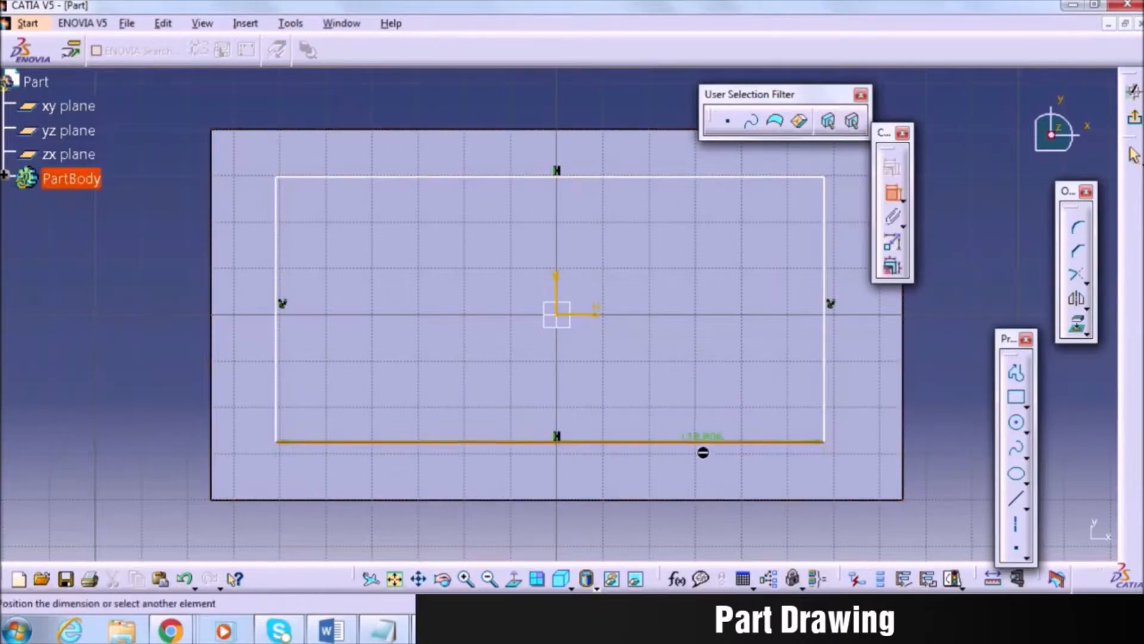
left_click(718, 500)
left_click(687, 475)
double_click(687, 472)
type("10")
key("Return")
Constrain the rectangle's right edge 10 mm inside the face's right edge.
left_click(825, 337)
left_click(903, 366)
left_click(867, 376)
double_click(866, 375)
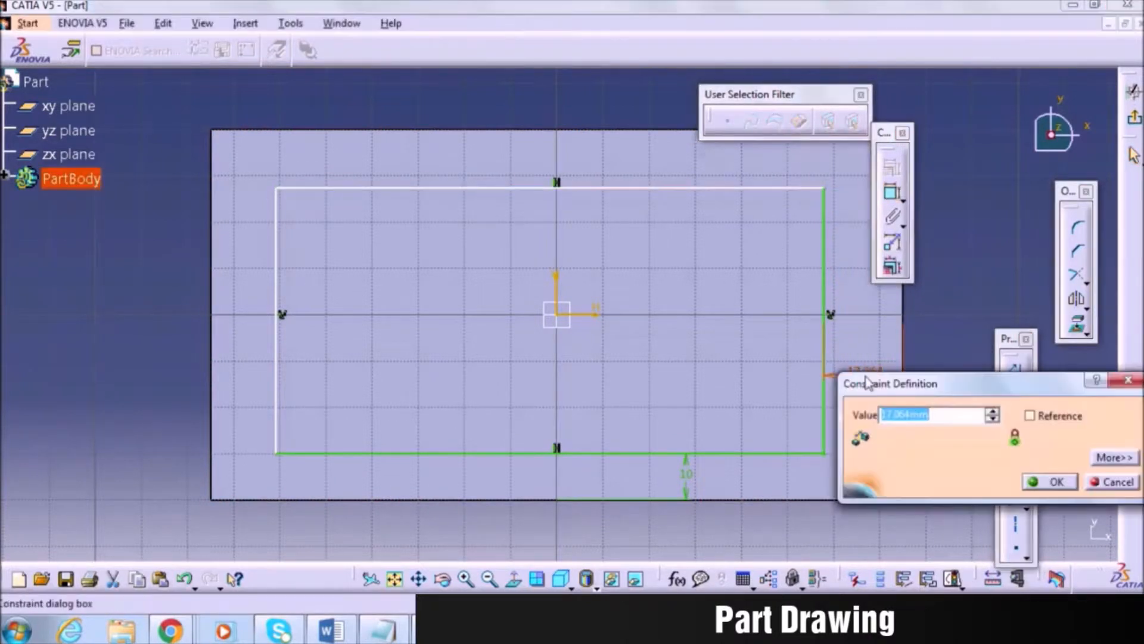
type("10")
key("Return")
Constrain the rectangle's left edge 10 mm inside the face's left edge.
left_click(277, 337)
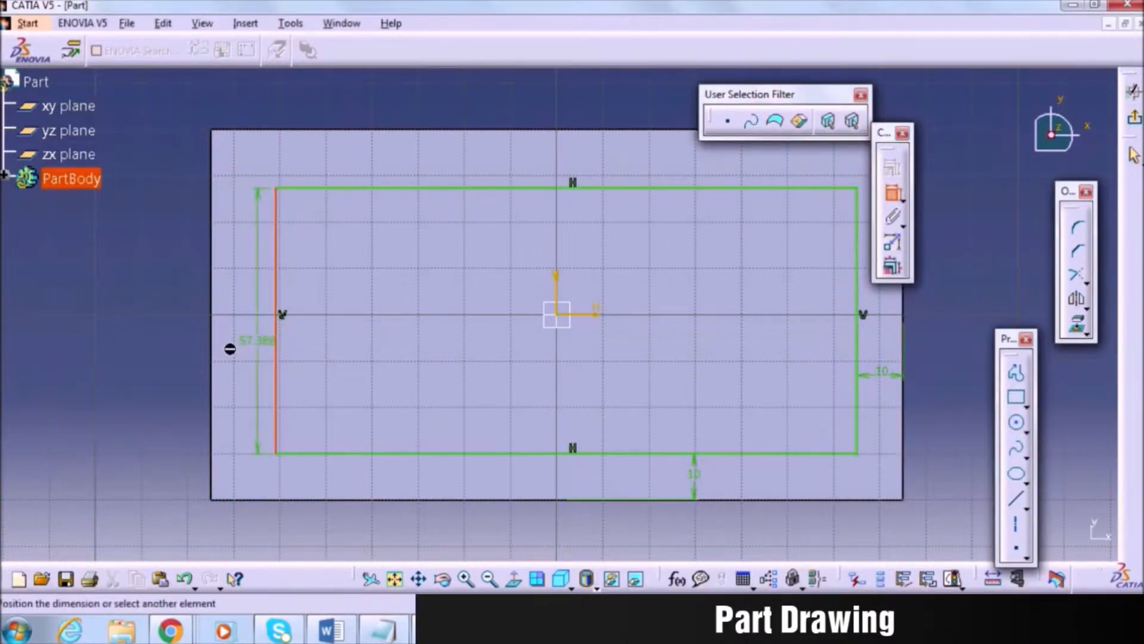
left_click(212, 354)
left_click(248, 375)
double_click(240, 373)
type("1")
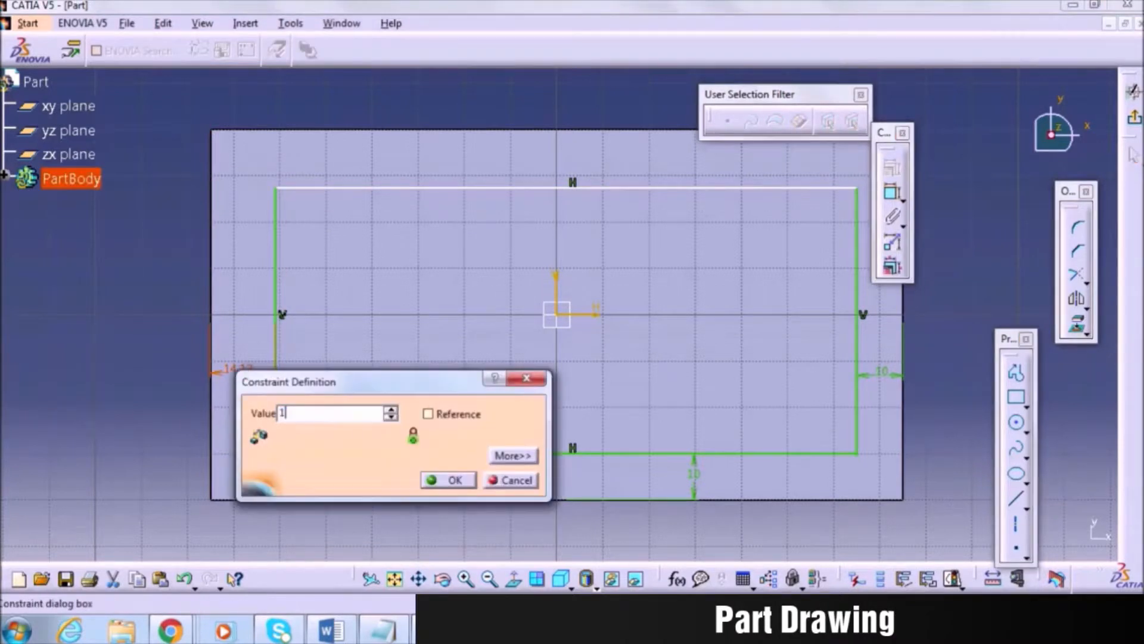
type("0")
key("Return")
left_click(892, 192)
left_click(619, 189)
left_click(612, 126)
left_click(613, 129)
key("Delete")
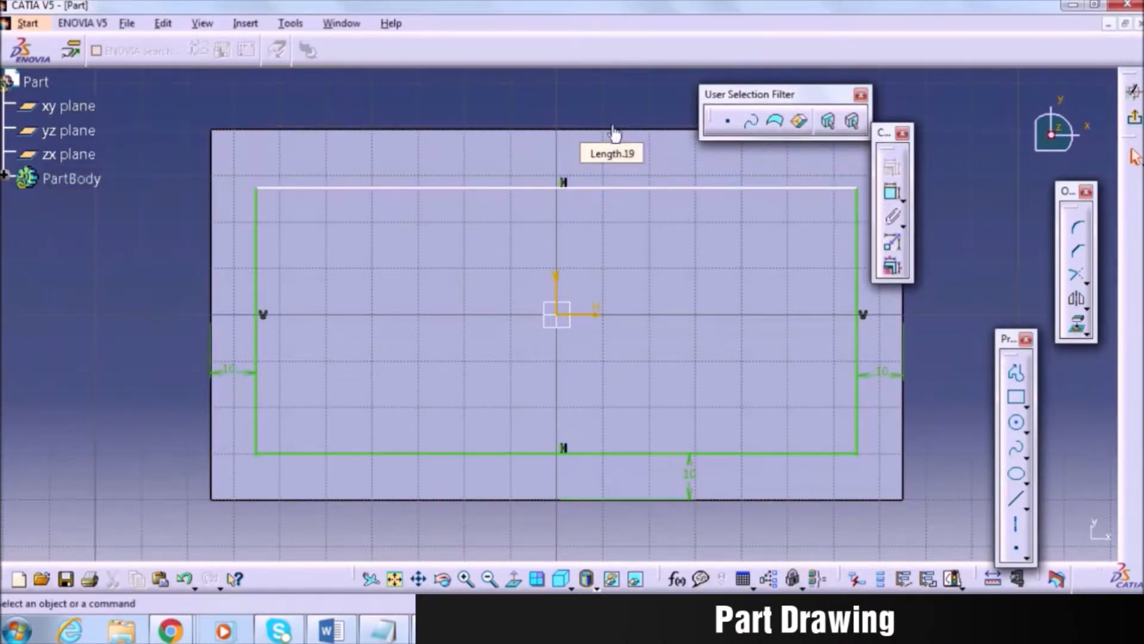
Constrain the rectangle's top edge 10 mm inside the face's top edge.
left_click(892, 193)
left_click(721, 189)
left_click(604, 143)
double_click(605, 156)
type("10")
key("Return")
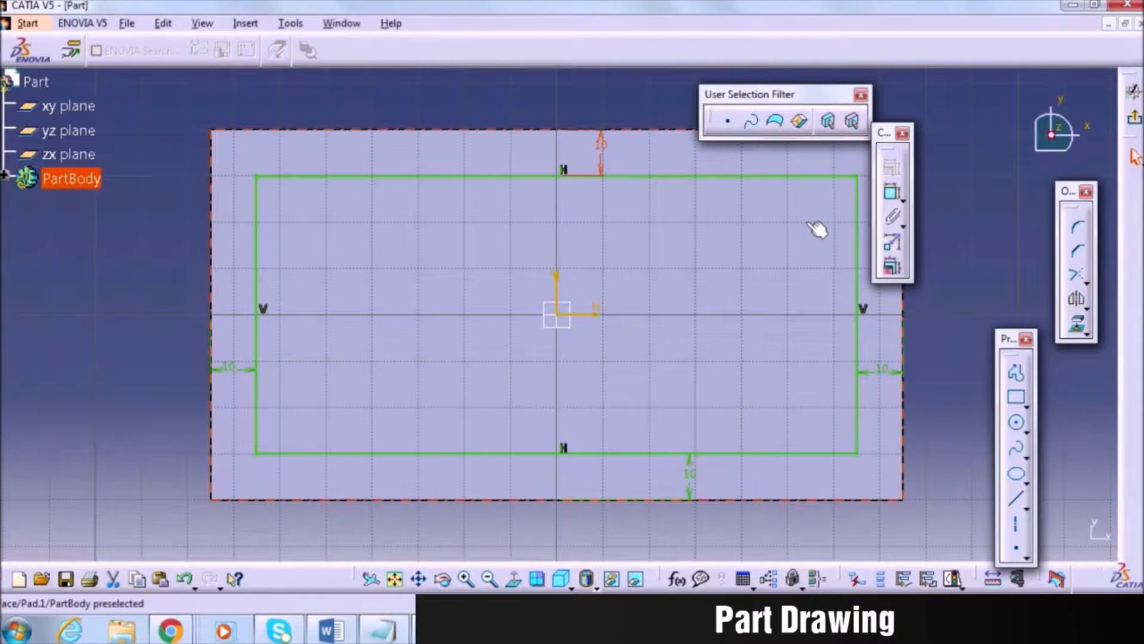
Draw a second rectangle inside the first and constrain its bottom edge 10 mm from the outer rectangle's bottom edge.
left_click(1016, 398)
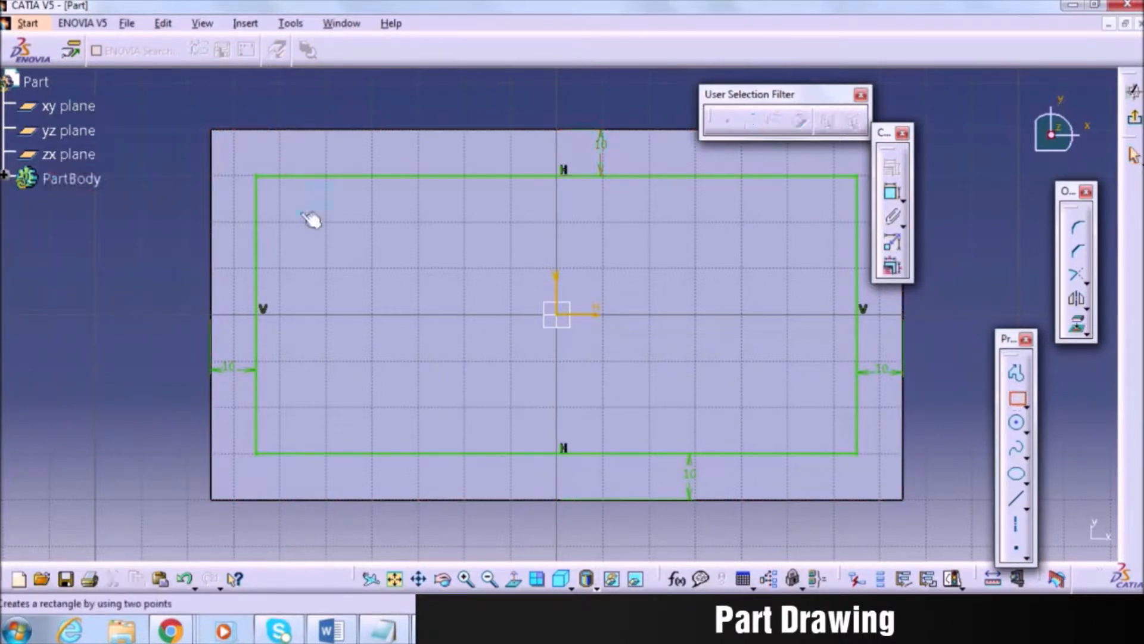
left_click(806, 406)
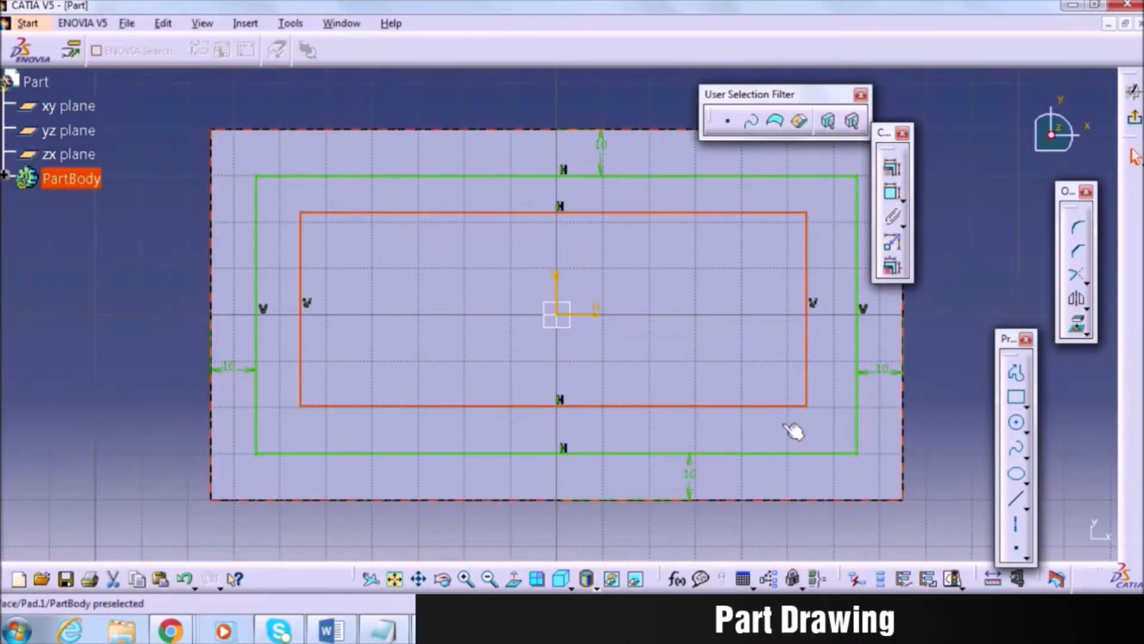
left_click(892, 192)
left_click(727, 406)
left_click(728, 452)
left_click(728, 436)
double_click(729, 436)
type("10")
key("Return")
Constrain the inner rectangle's right edge 10 mm from the outer rectangle's right edge.
left_click(892, 192)
left_click(806, 357)
left_click(856, 363)
left_click(848, 371)
double_click(840, 362)
type("10")
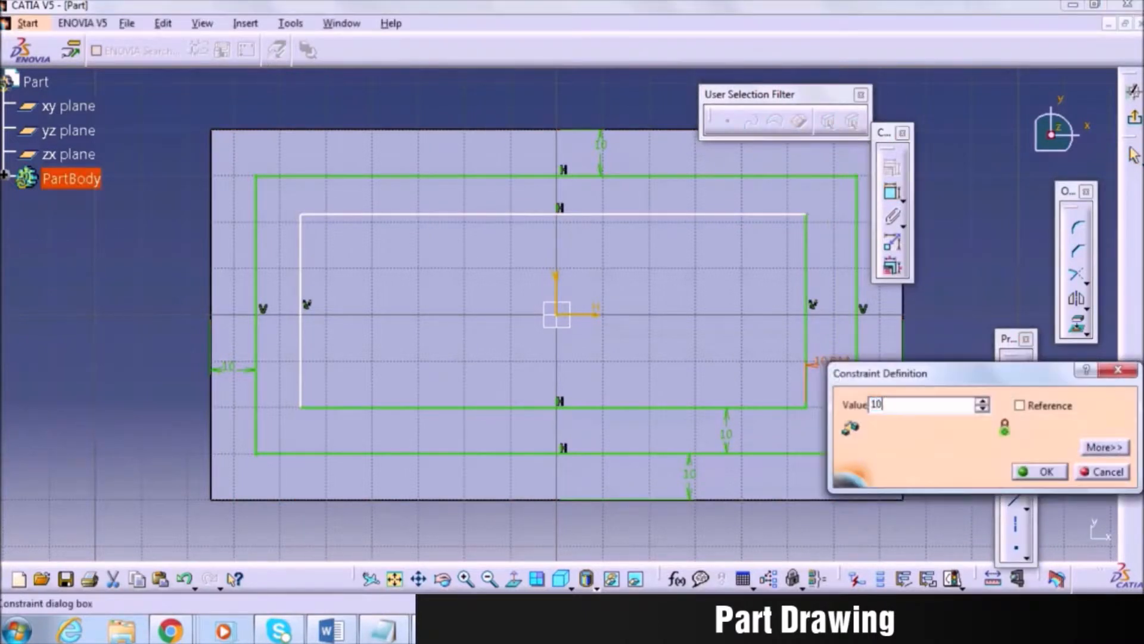
key("Return")
Constrain the inner rectangle's top edge 10 mm from the outer rectangle's top edge.
left_click(902, 193)
left_click(771, 213)
left_click(756, 176)
left_click(752, 192)
double_click(752, 192)
type("10")
key("Return")
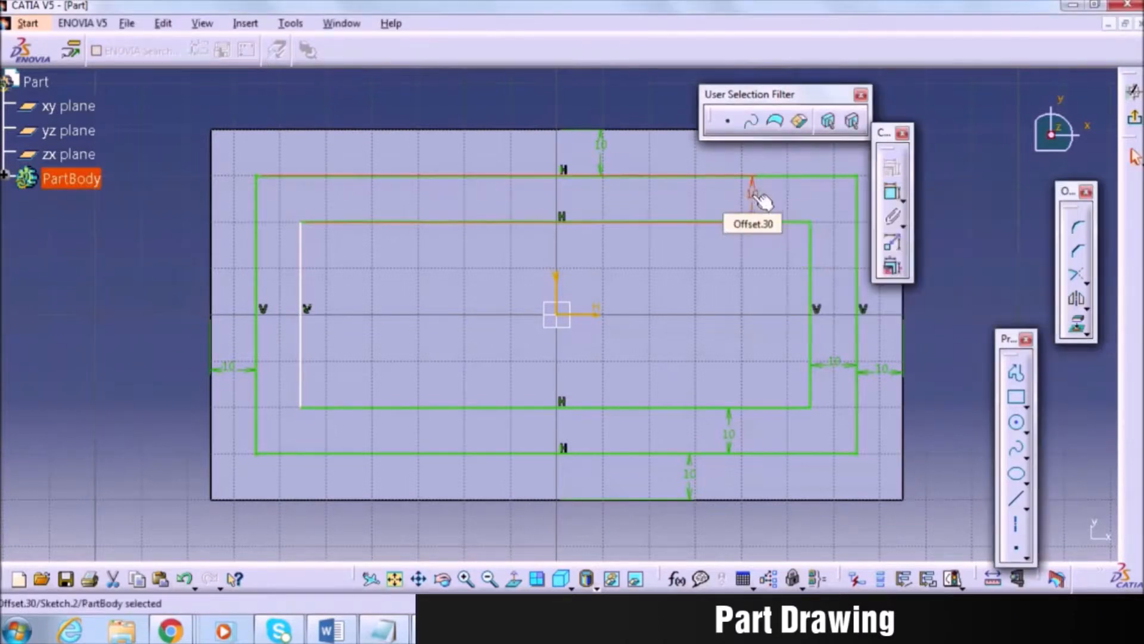
Constrain the inner rectangle's left edge 10 mm from the outer rectangle's left edge.
left_click(892, 193)
left_click(297, 344)
left_click(258, 355)
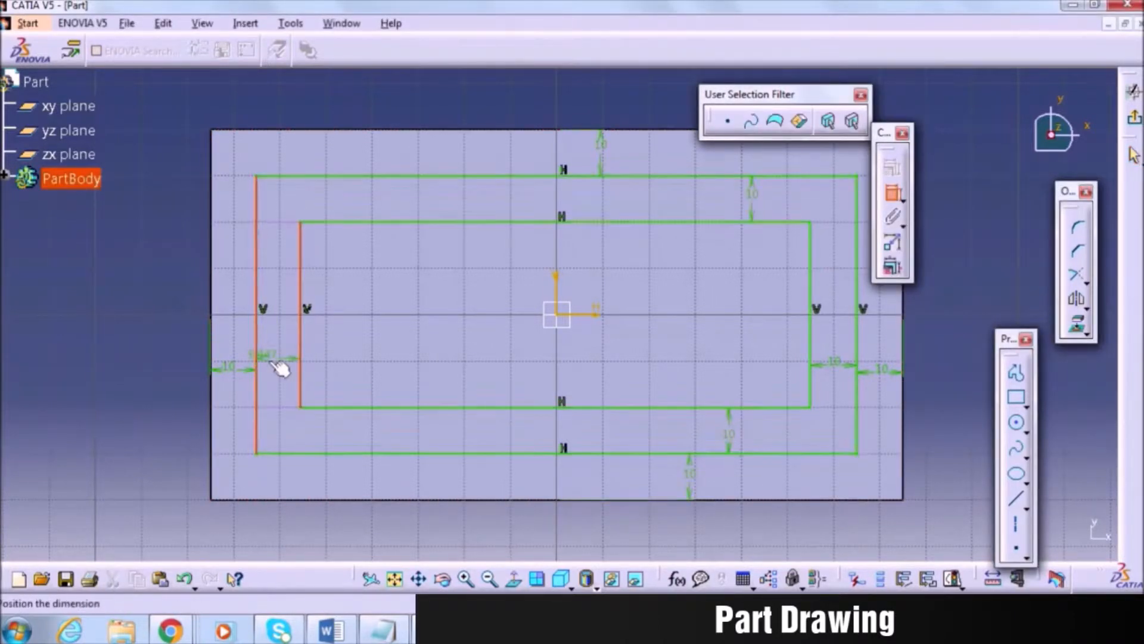
left_click(277, 362)
double_click(272, 359)
type("10")
key("Return")
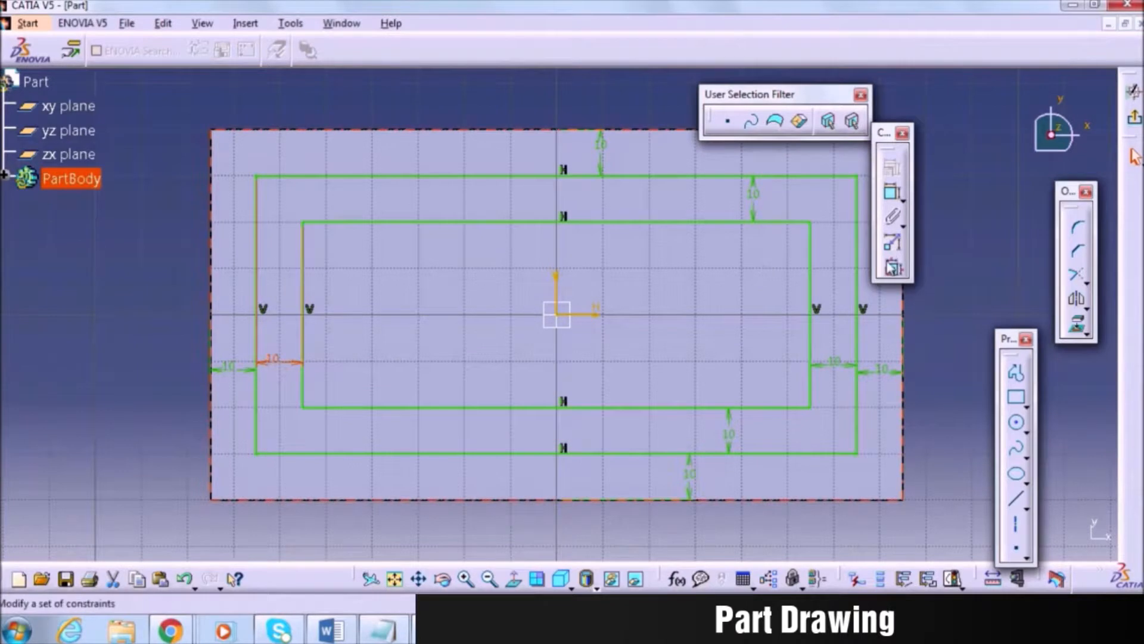
Round the inner rectangle's top-right corner with a 10 mm radius.
left_click(1079, 227)
left_click(792, 222)
left_click(811, 248)
left_click(820, 250)
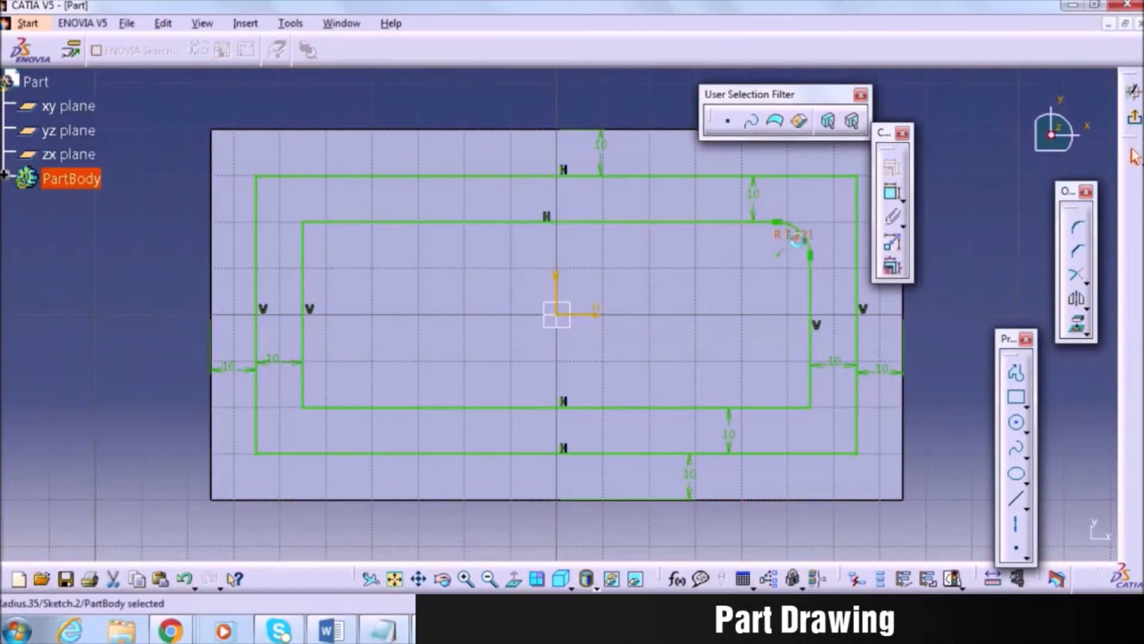
double_click(796, 234)
type("10")
key("Return")
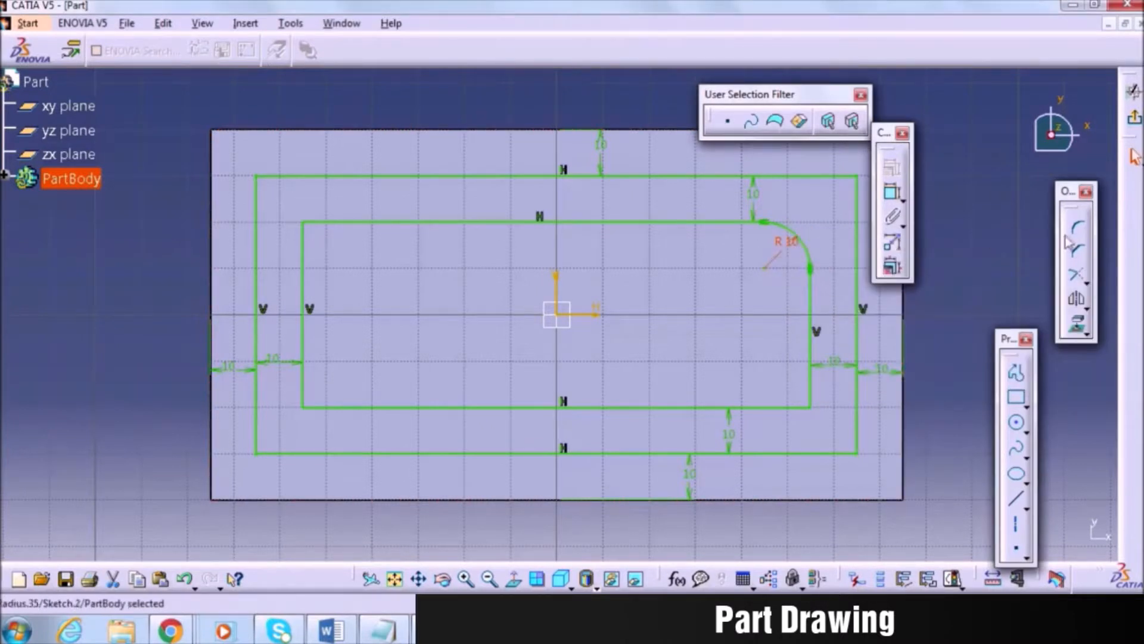
Round the inner rectangle's bottom-right corner with a 10 mm radius.
left_click(810, 376)
left_click(779, 404)
left_click(802, 390)
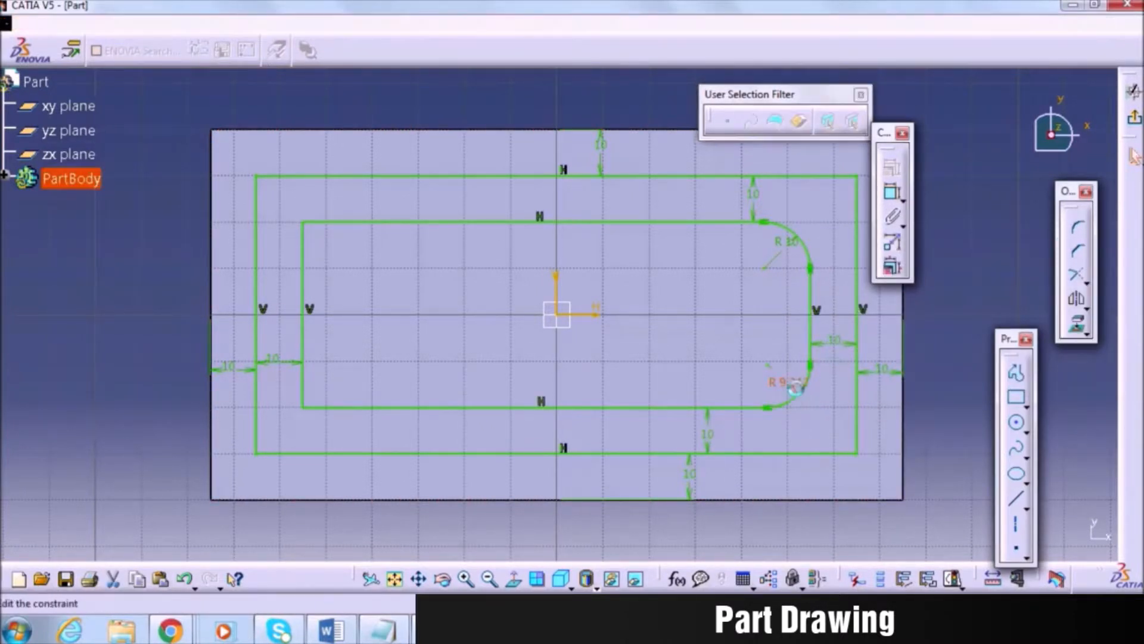
double_click(786, 382)
type("1")
key("Return")
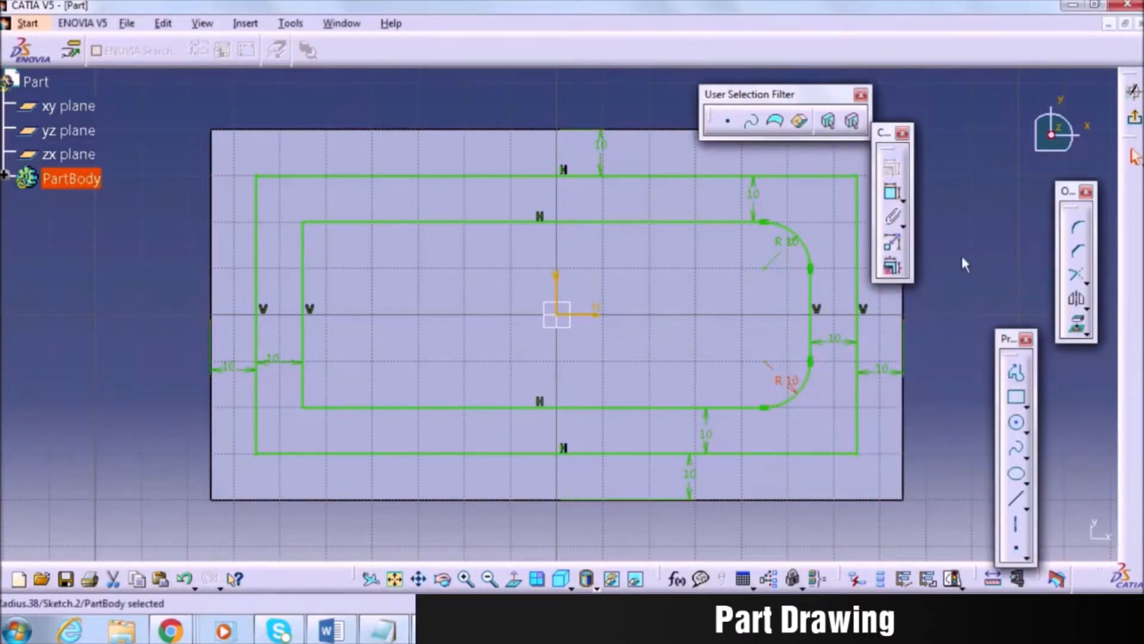
Round the inner rectangle's bottom-left corner with a 10 mm radius.
left_click(1076, 234)
left_click(304, 381)
left_click(331, 408)
left_click(327, 390)
double_click(327, 389)
type("10")
key("Return")
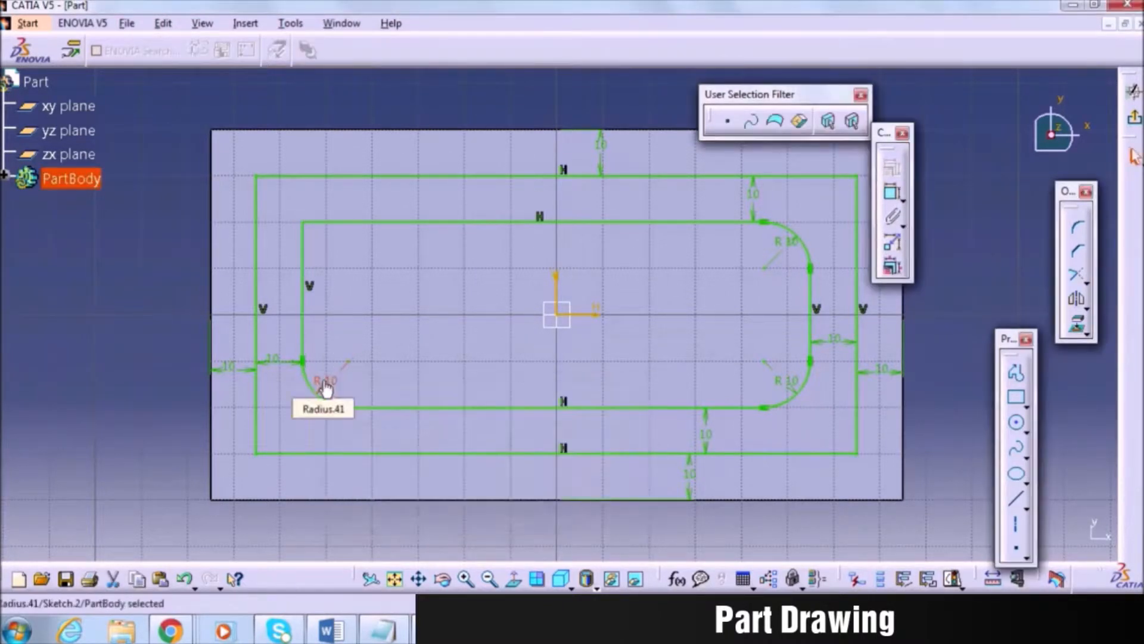
Round the inner rectangle's top-left corner with a 10 mm radius.
left_click(335, 226)
left_click(326, 244)
double_click(340, 243)
type("10")
key("Return")
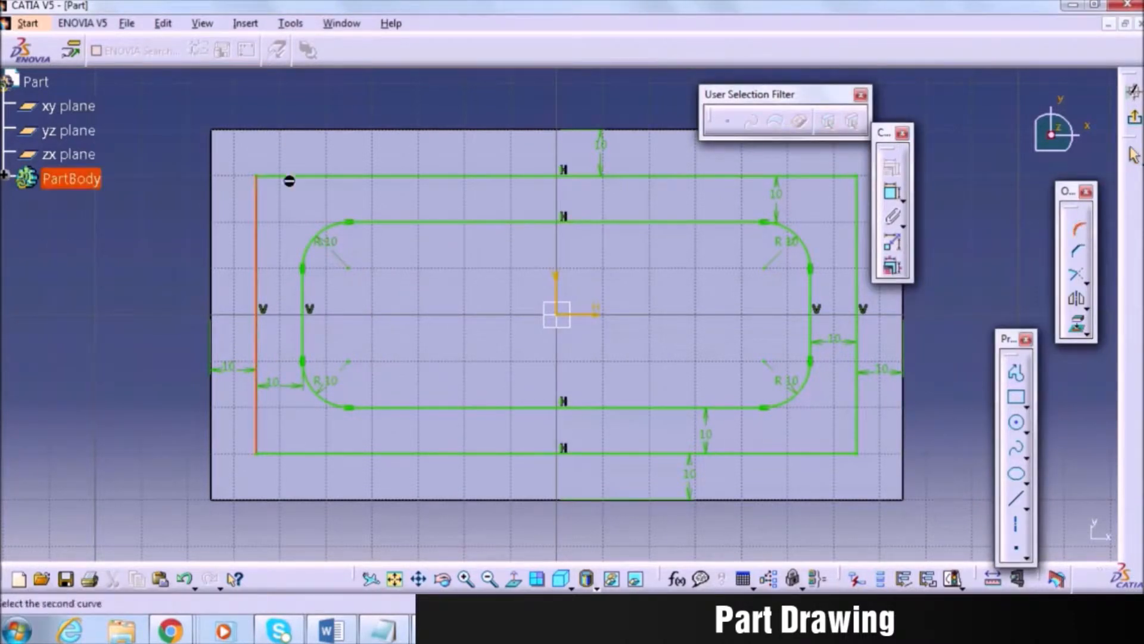
Round the outer rectangle's top-left corner with a 20 mm radius.
left_click(257, 178)
left_click(285, 203)
double_click(286, 209)
type("20")
key("Return")
Round the outer rectangle's top-right corner with a 20 mm radius.
left_click(1077, 227)
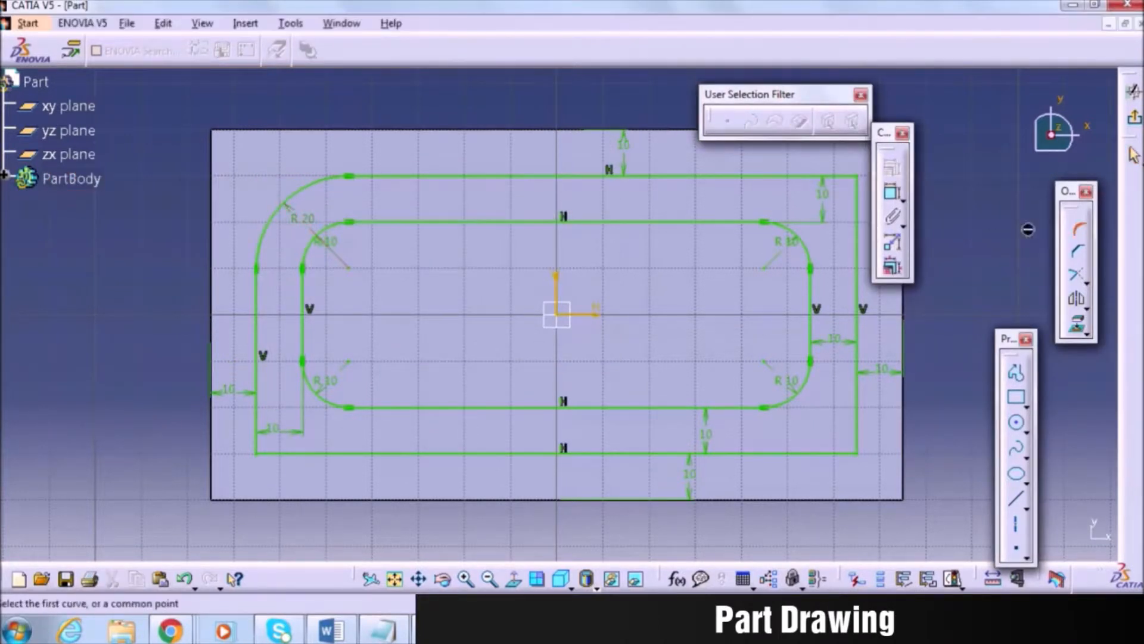
left_click(856, 176)
double_click(825, 218)
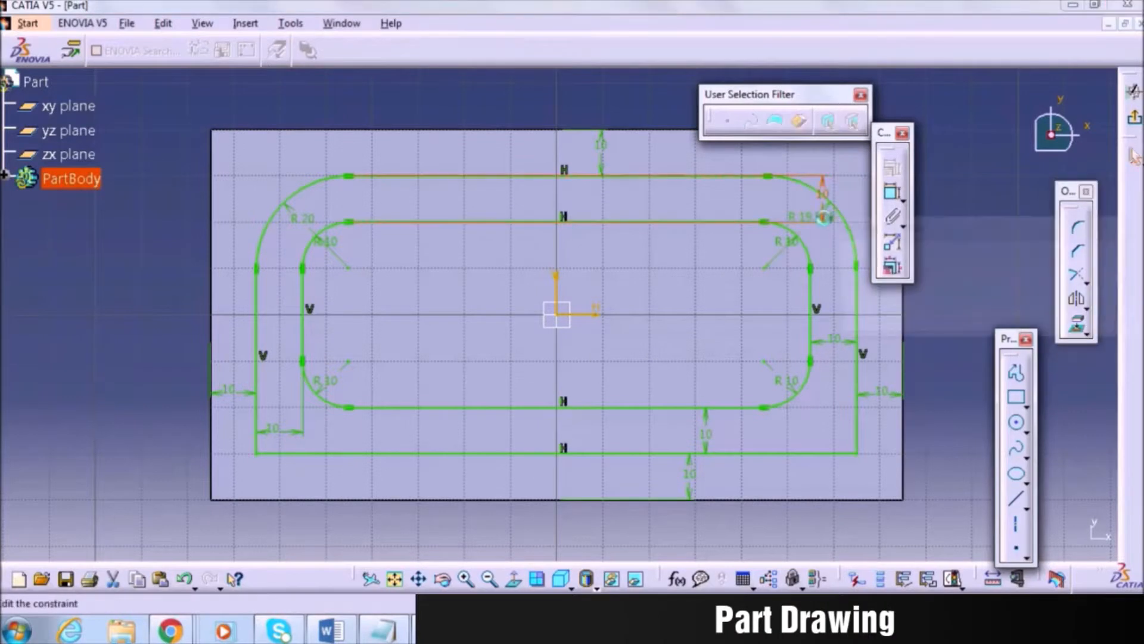
left_click(1037, 325)
double_click(830, 217)
type("2")
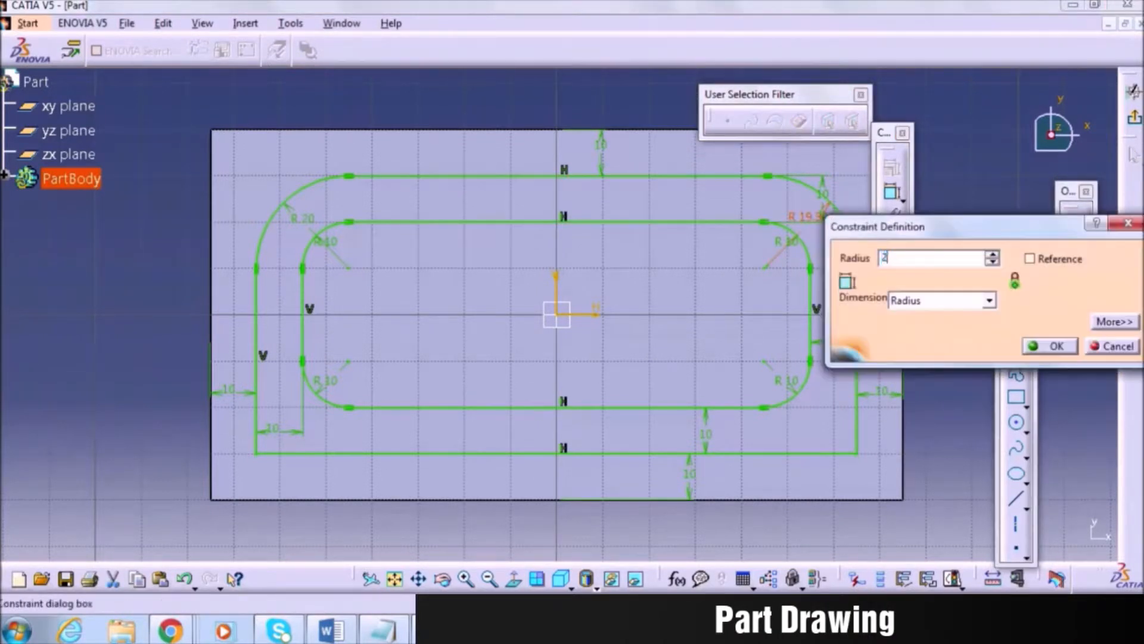
type("0")
key("Return")
Round the outer rectangle's bottom-right corner with a 20 mm radius.
left_click(1080, 231)
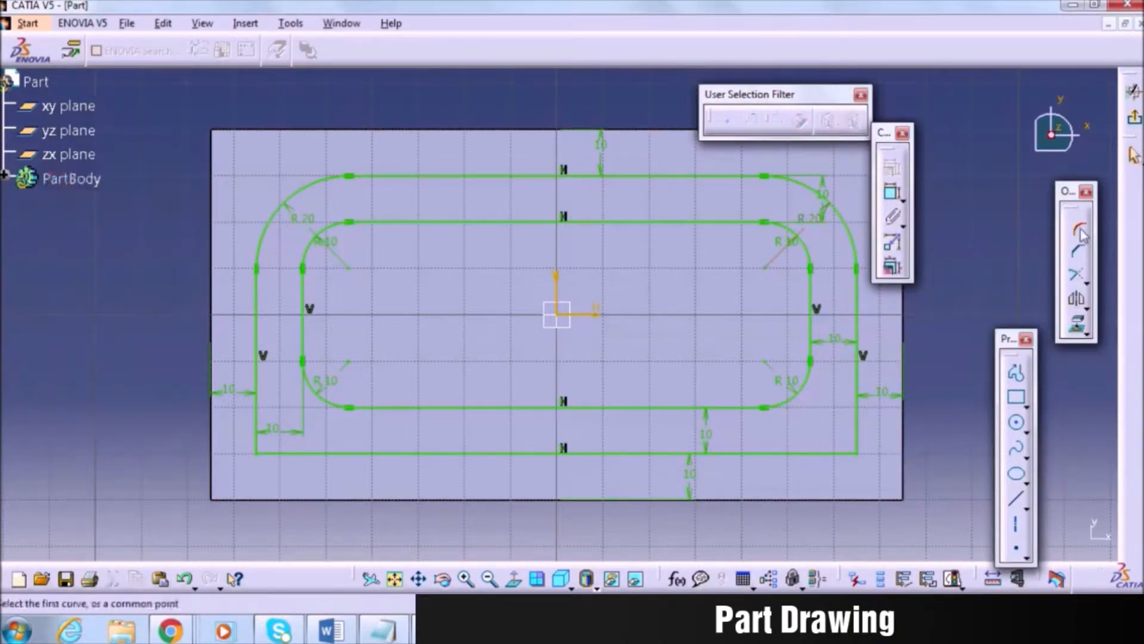
left_click(828, 454)
left_click(856, 417)
left_click(837, 432)
double_click(831, 423)
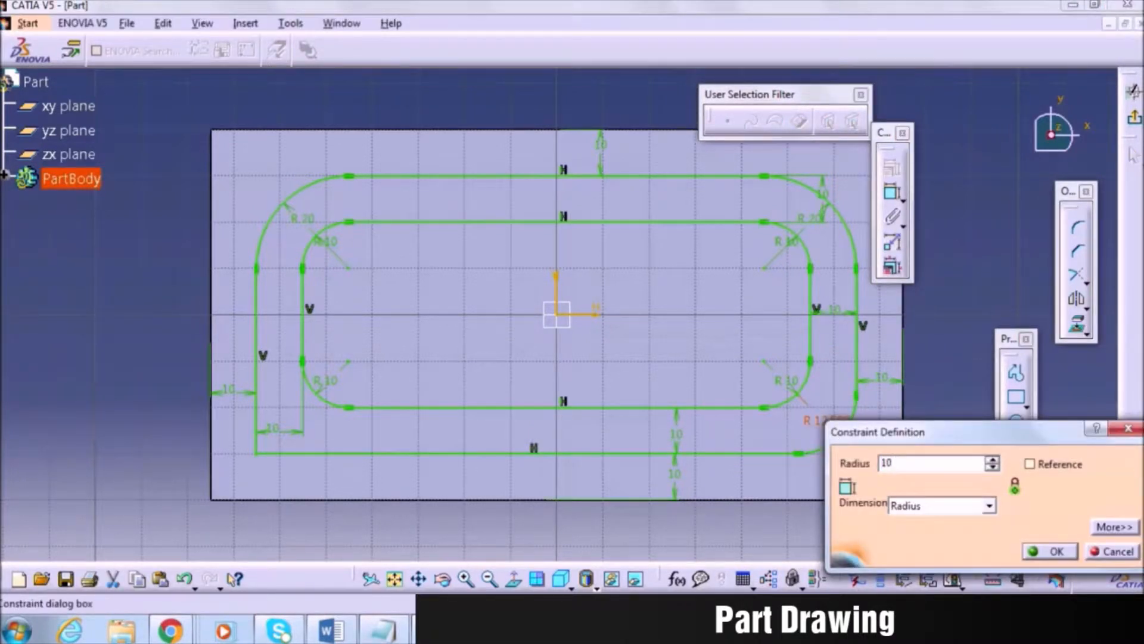
type("20")
key("Return")
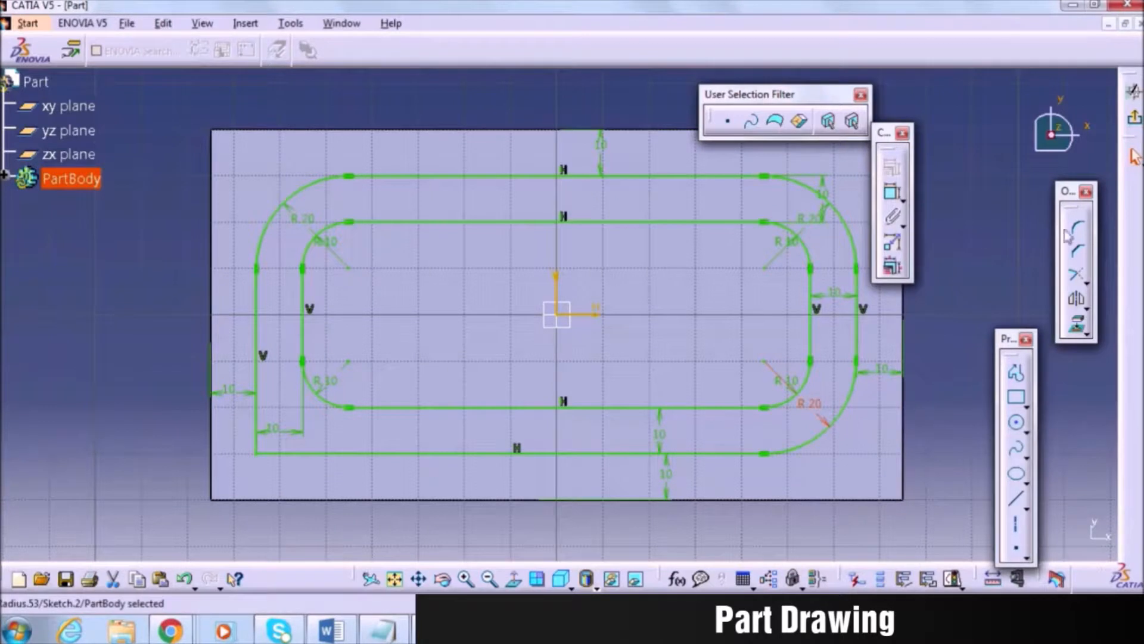
Round the outer rectangle's bottom-left corner with a 20 mm radius.
left_click(1080, 231)
left_click(255, 381)
left_click(313, 451)
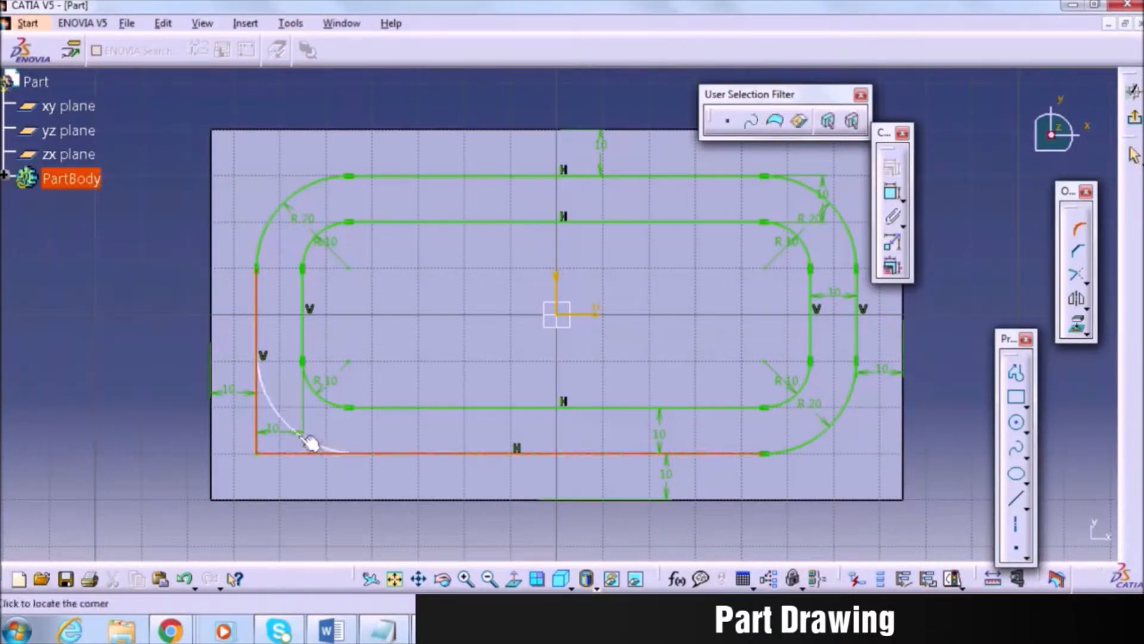
left_click(311, 441)
double_click(316, 442)
double_click(305, 401)
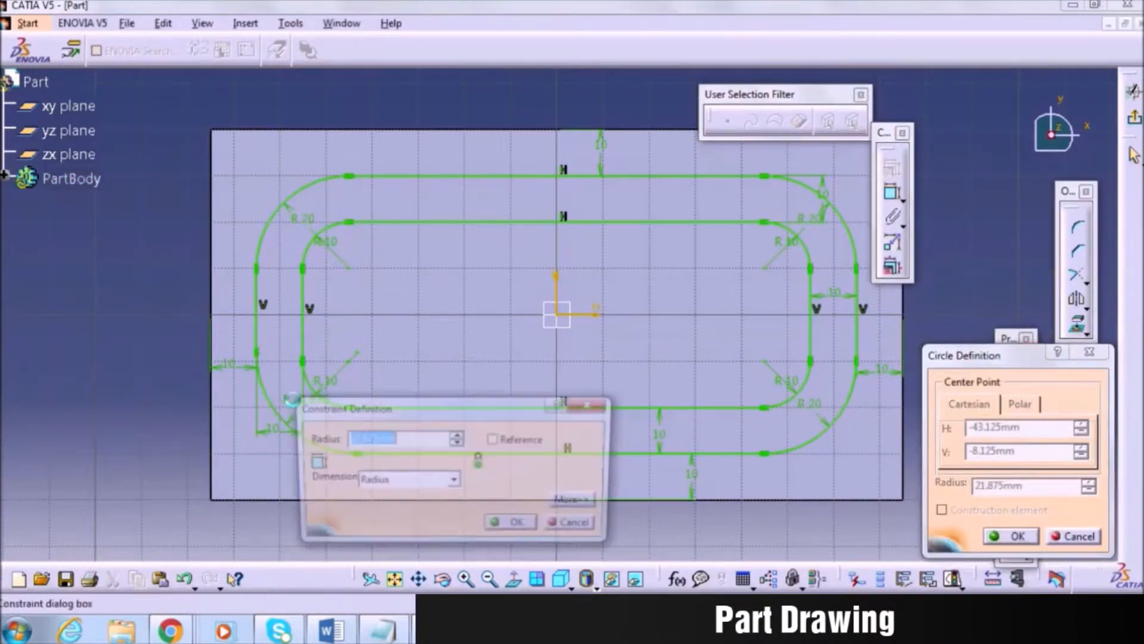
type("20")
key("Return")
left_click(1011, 536)
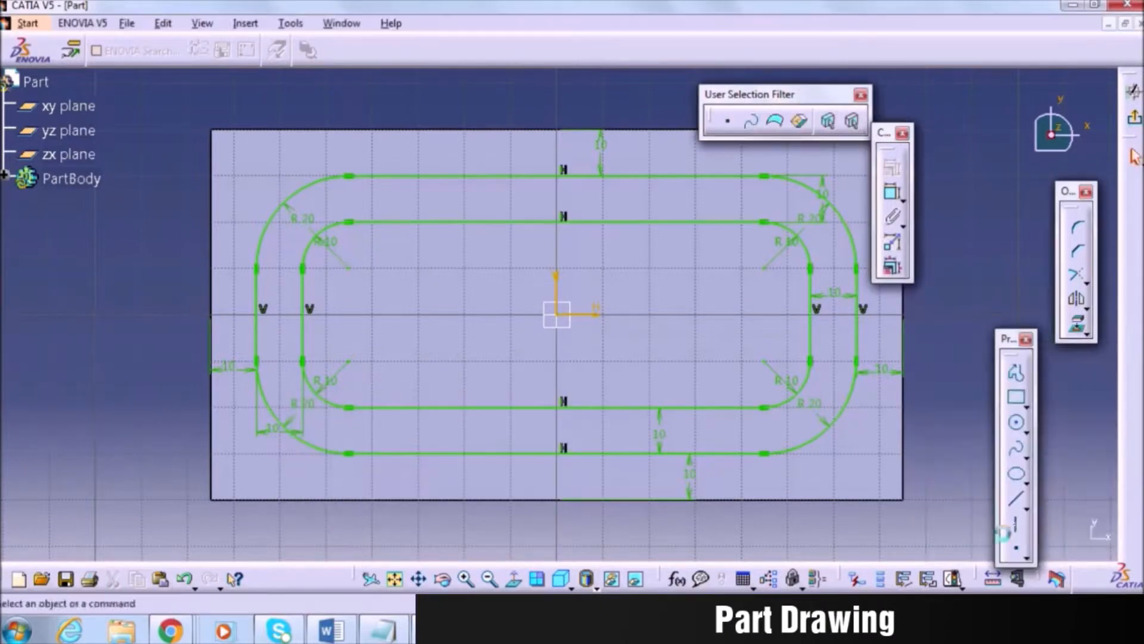
Finish the sketch and pad the ring between the two rounded rectangles 10 mm upward from the block's top face.
left_click(1136, 121)
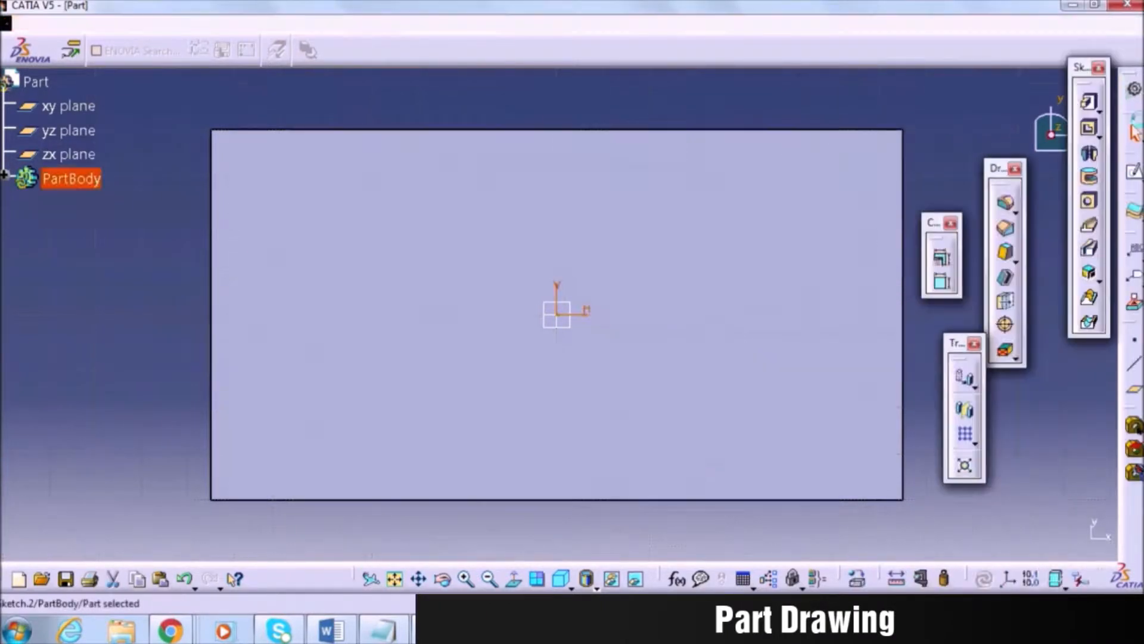
left_click(1090, 104)
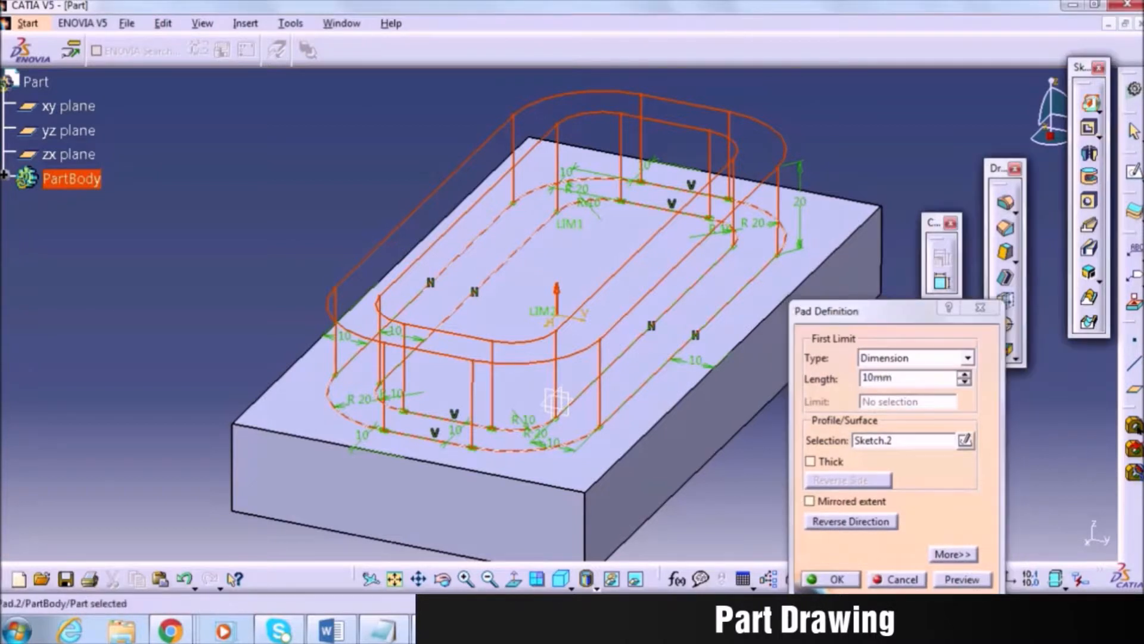
left_click(831, 579)
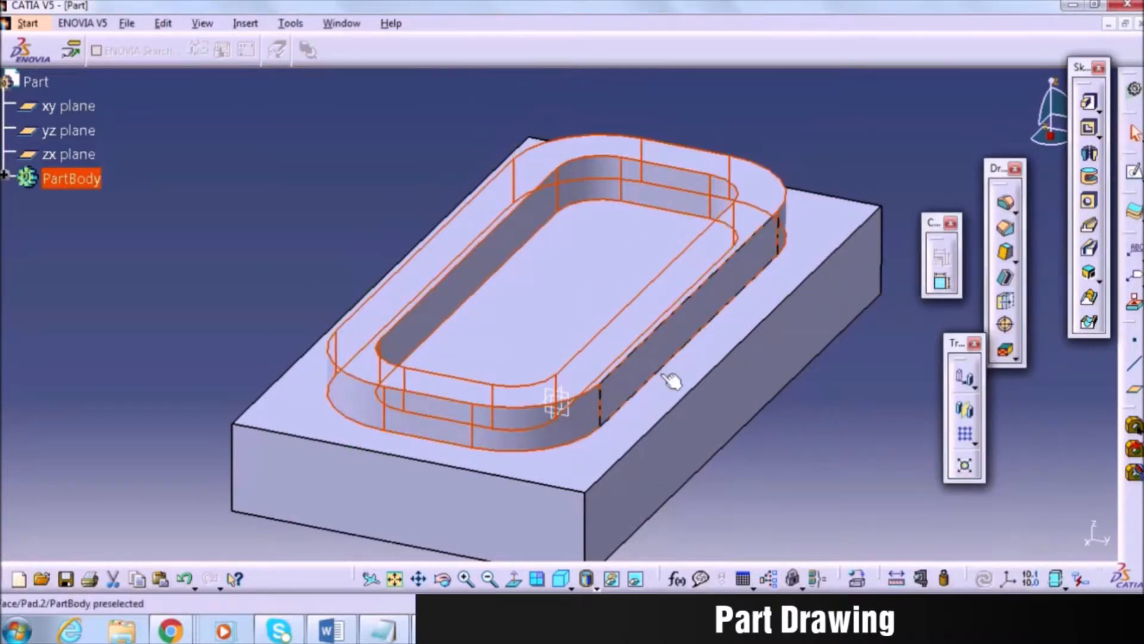
Start a sketch on the block's top face and draw a 10 mm diameter circle near its top-left corner.
left_click(577, 479)
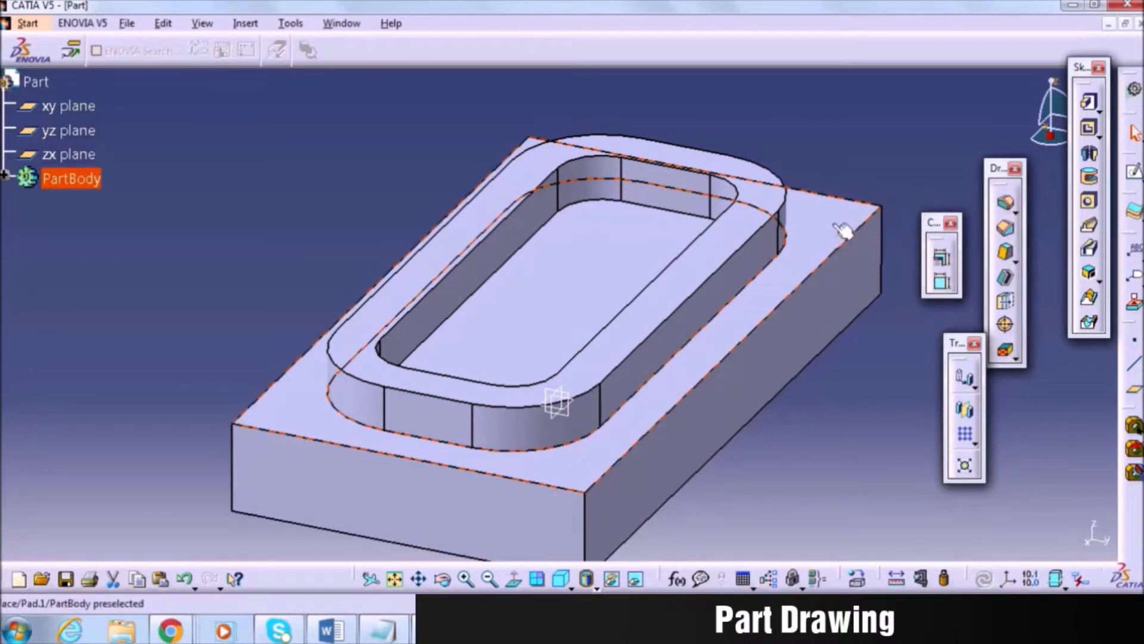
left_click(1131, 173)
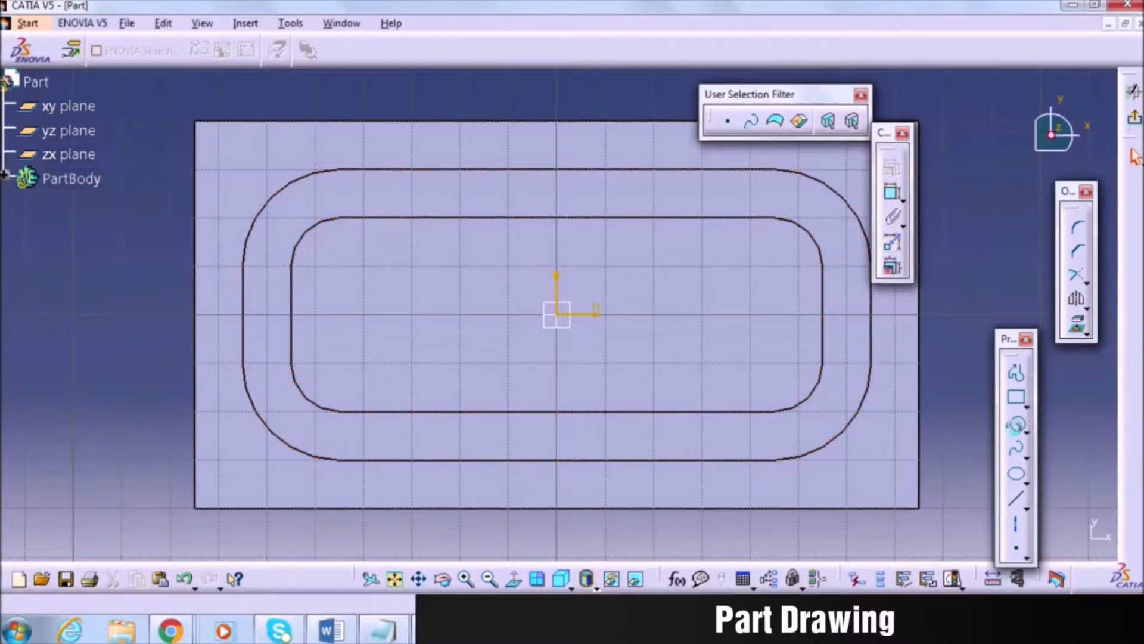
left_click(1016, 423)
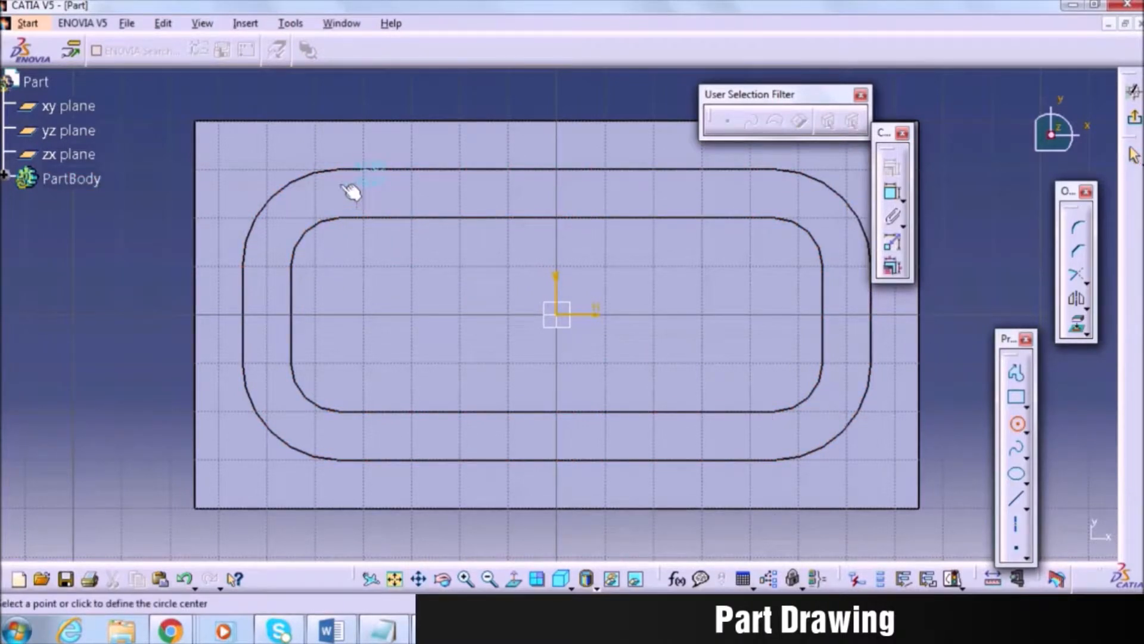
left_click(238, 152)
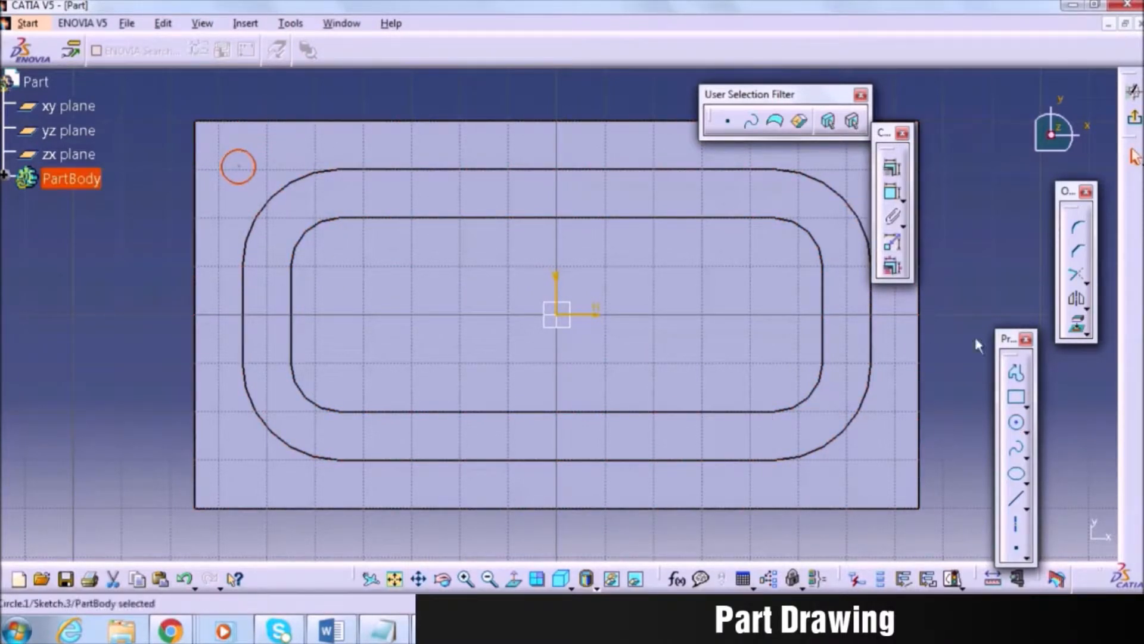
left_click(892, 192)
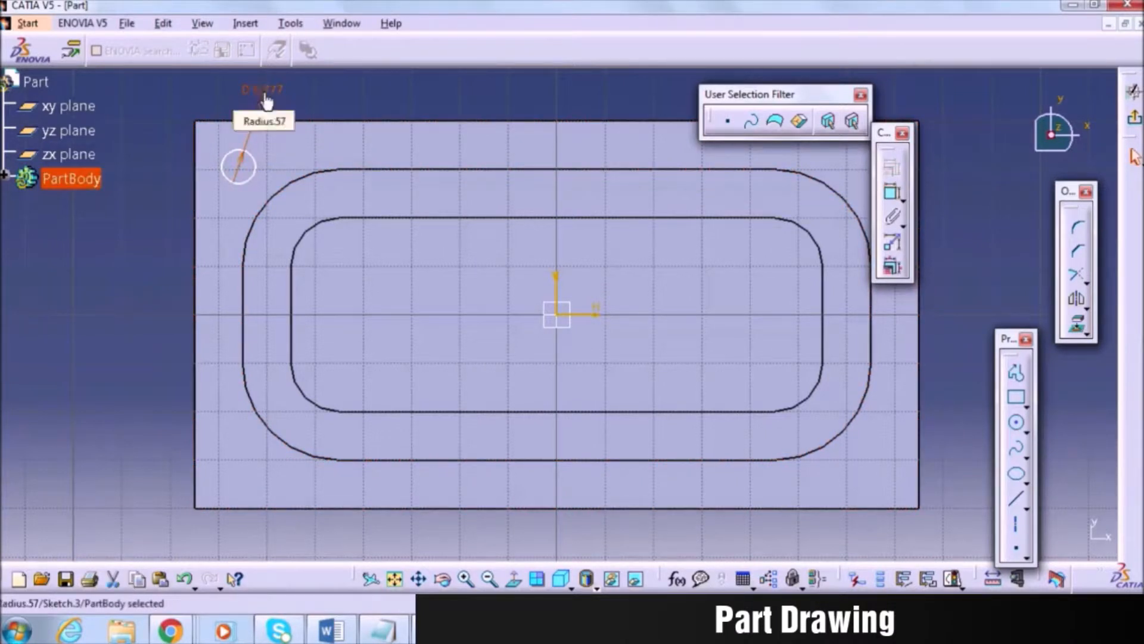
double_click(263, 92)
type("10")
key("Return")
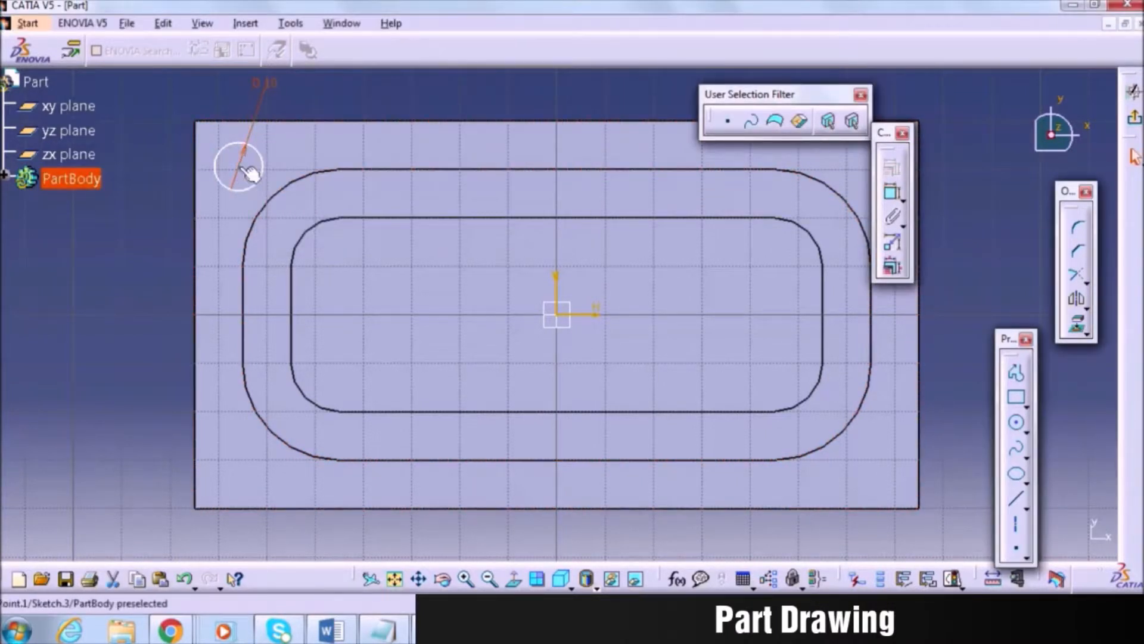
Constrain the circle's centre 10 mm from the block's top edge.
left_click(890, 192)
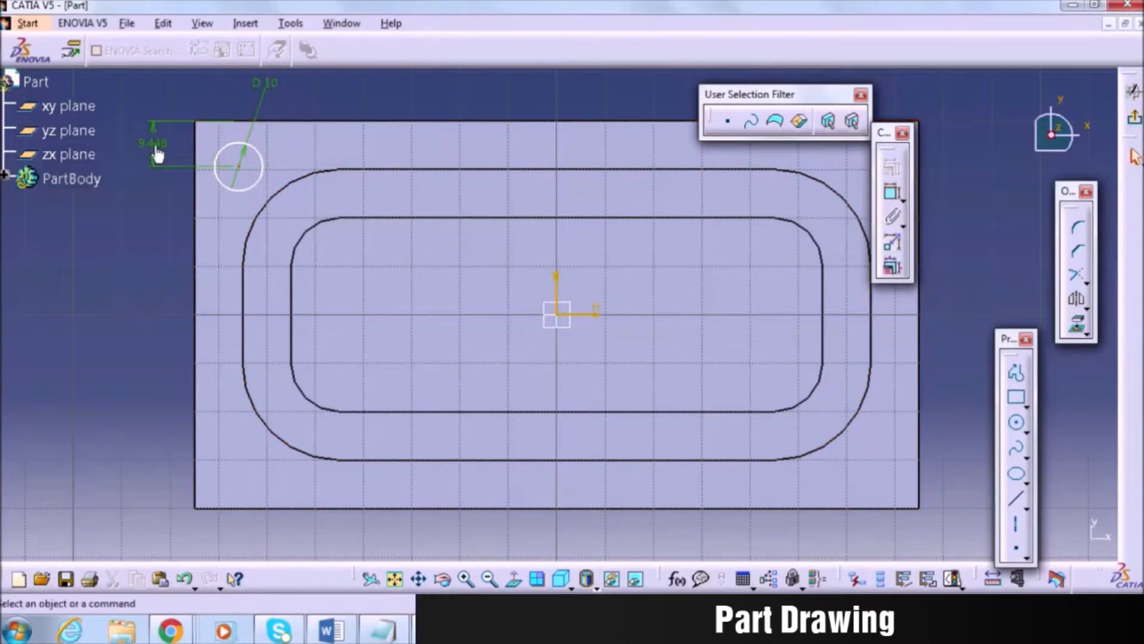
left_click(156, 154)
double_click(153, 143)
type("10")
key("Return")
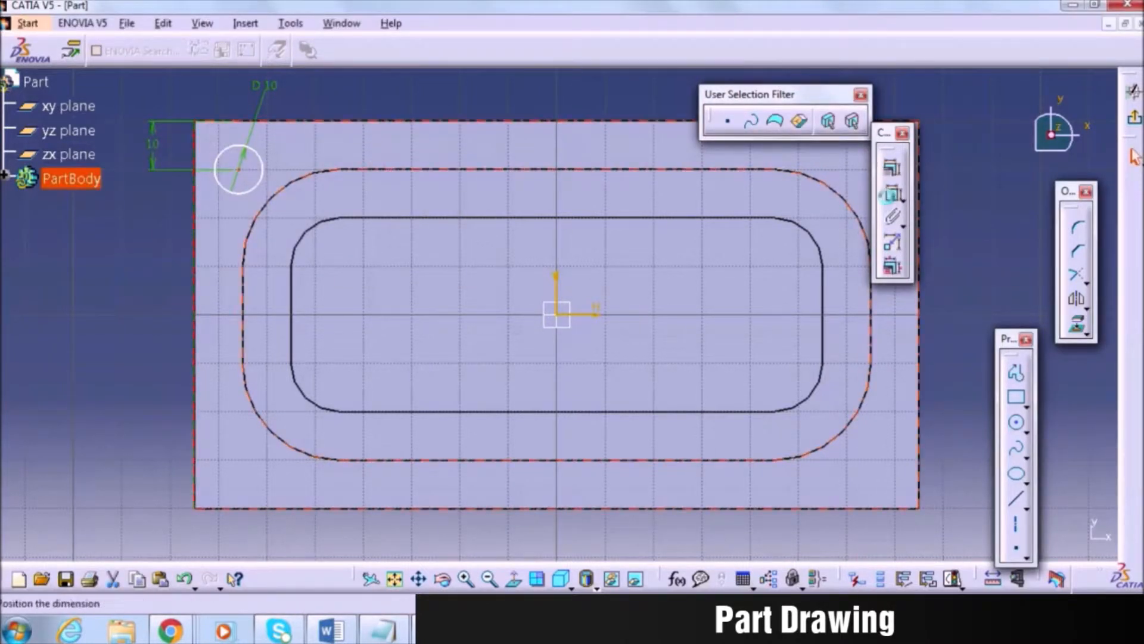
Constrain the circle's centre 10 mm from the block's left edge.
left_click(889, 197)
left_click(220, 94)
double_click(219, 97)
type("10")
key("Return")
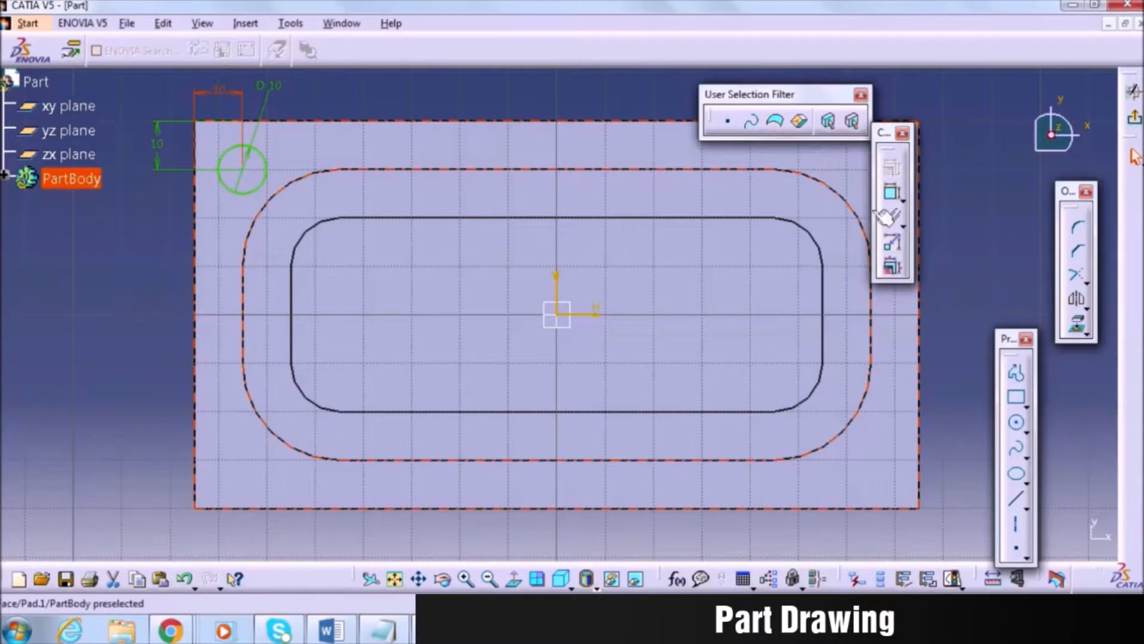
Mirror the corner circle about the sketch's vertical axis to place a copy near the block's top-right corner.
left_click(266, 170)
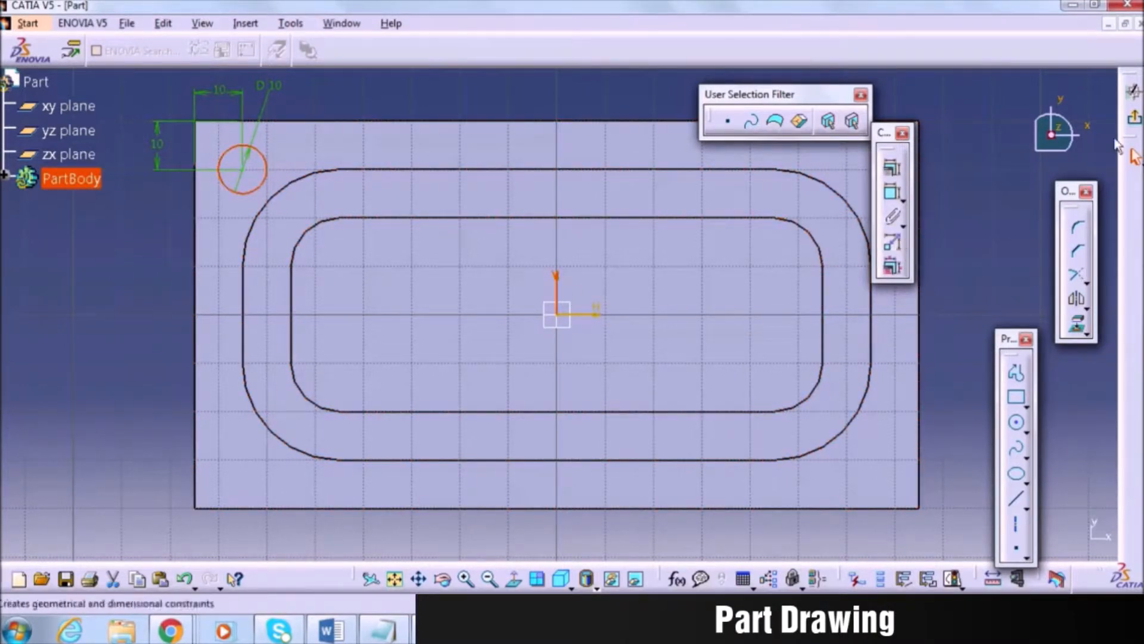
left_click(1086, 307)
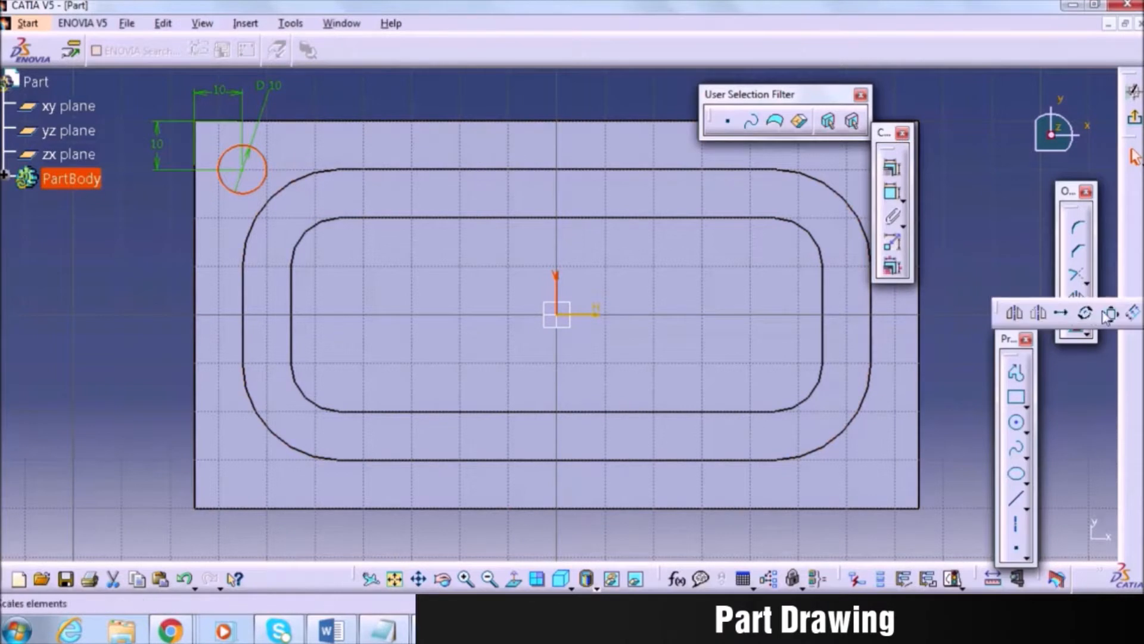
left_click(1015, 314)
left_click_drag(884, 134, 931, 139)
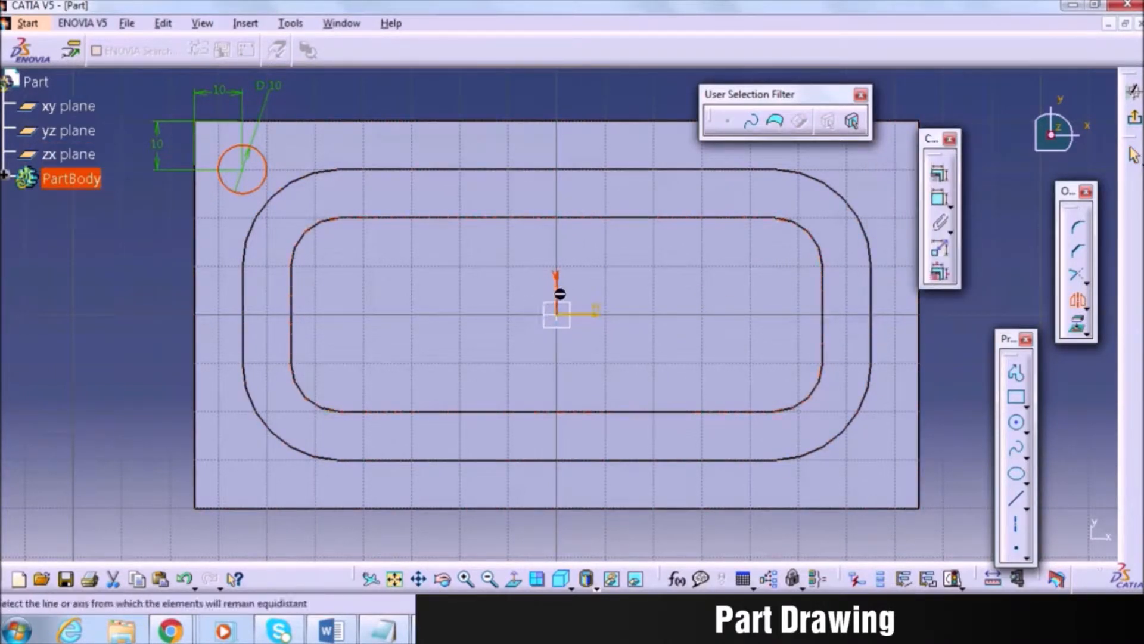
left_click(1077, 299)
left_click(267, 177)
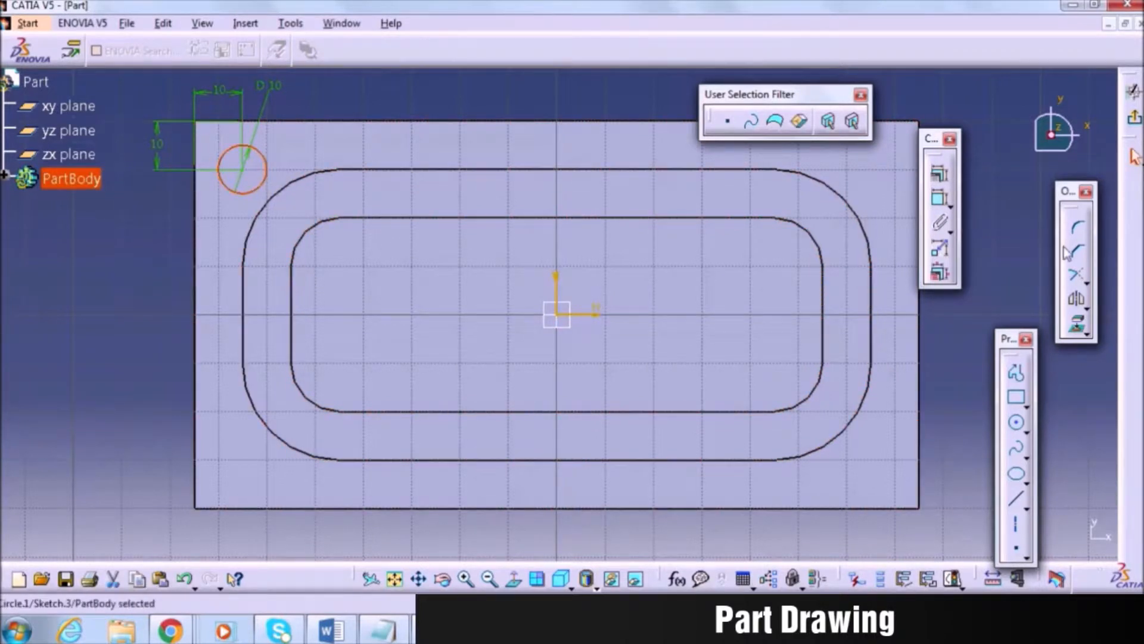
left_click(1078, 299)
left_click(557, 290)
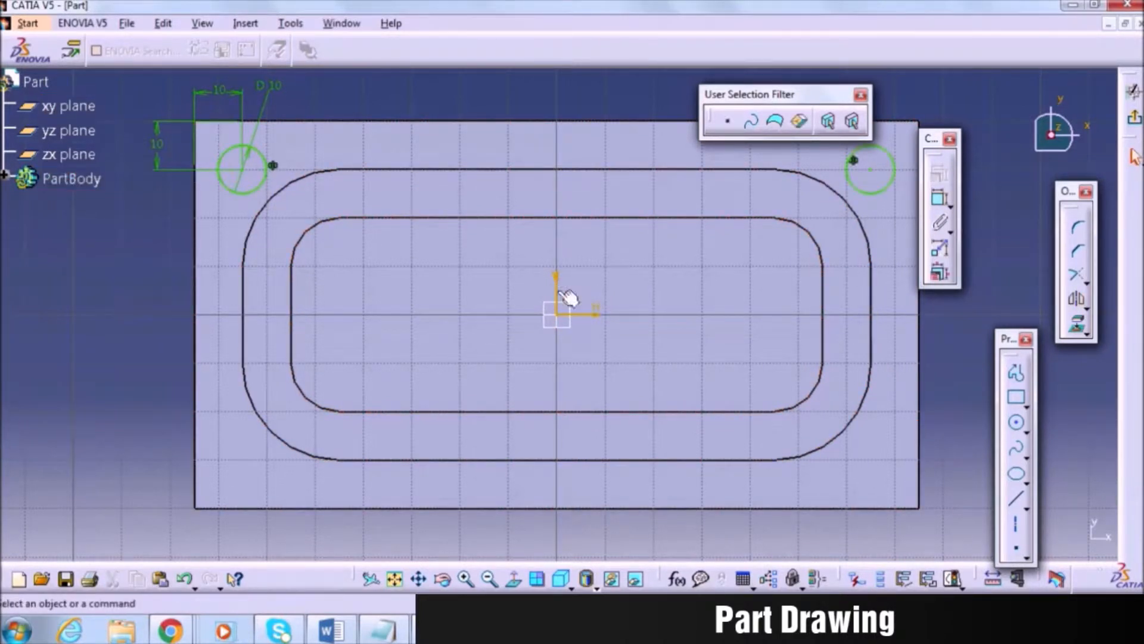
Mirror both upper circles about the sketch's horizontal axis to place copies near the two bottom corners.
left_click(886, 187)
left_click(263, 192, "ctrl")
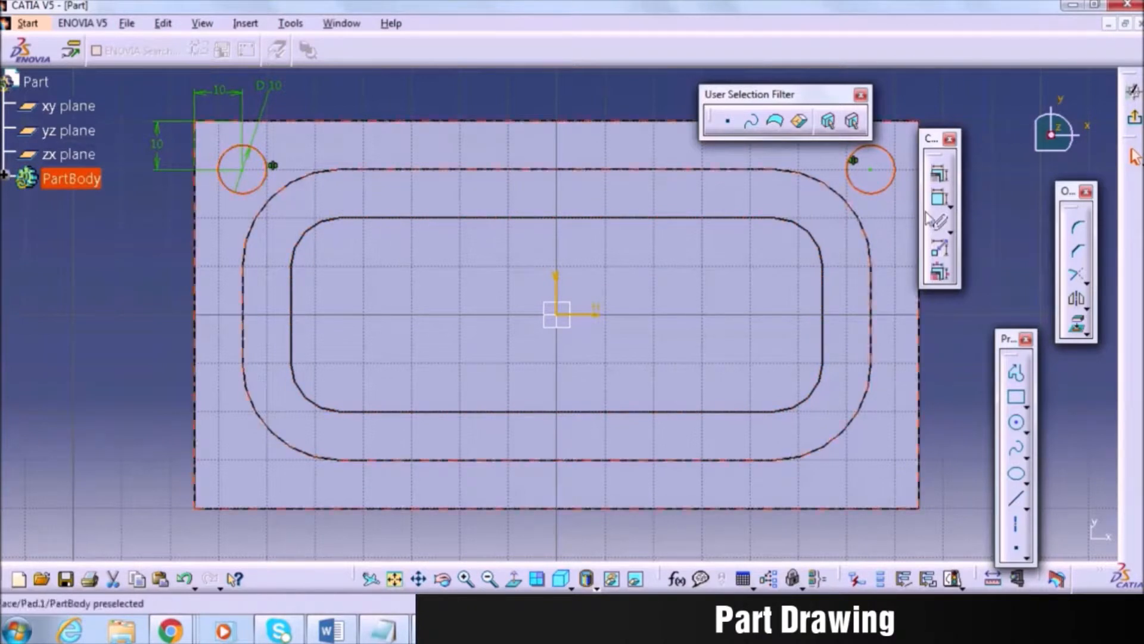
left_click(1078, 299)
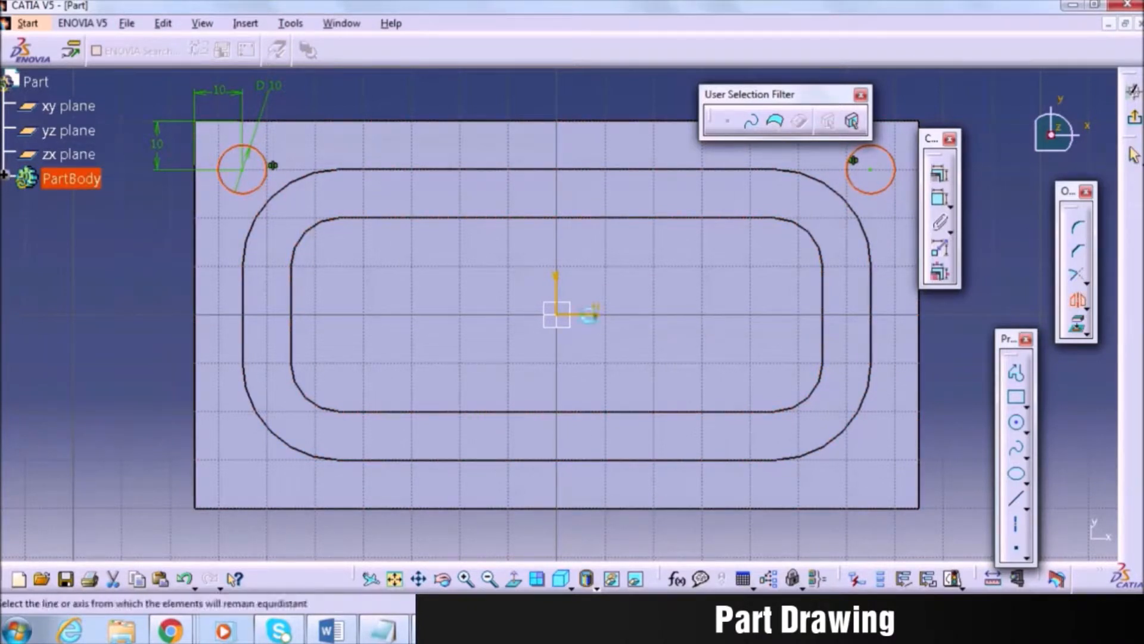
left_click(595, 315)
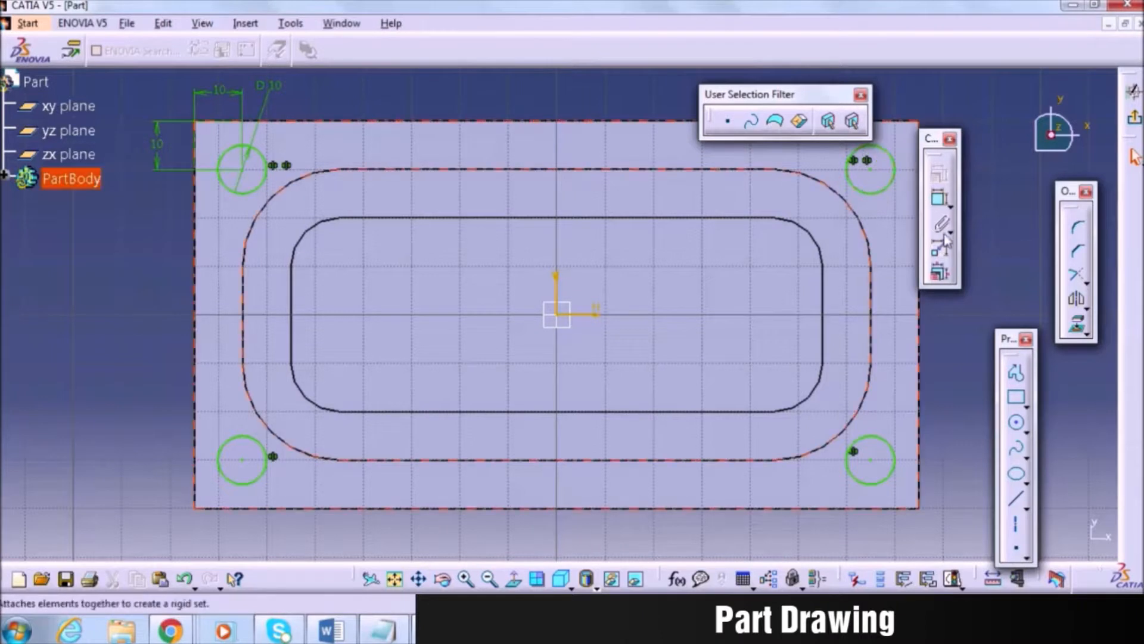
Draw a circle centred on the sketch origin and set its diameter to 20 mm.
left_click(1016, 422)
left_click(558, 315)
left_click(604, 305)
left_click(950, 206)
left_click(969, 214)
double_click(690, 281)
type("20")
key("Return")
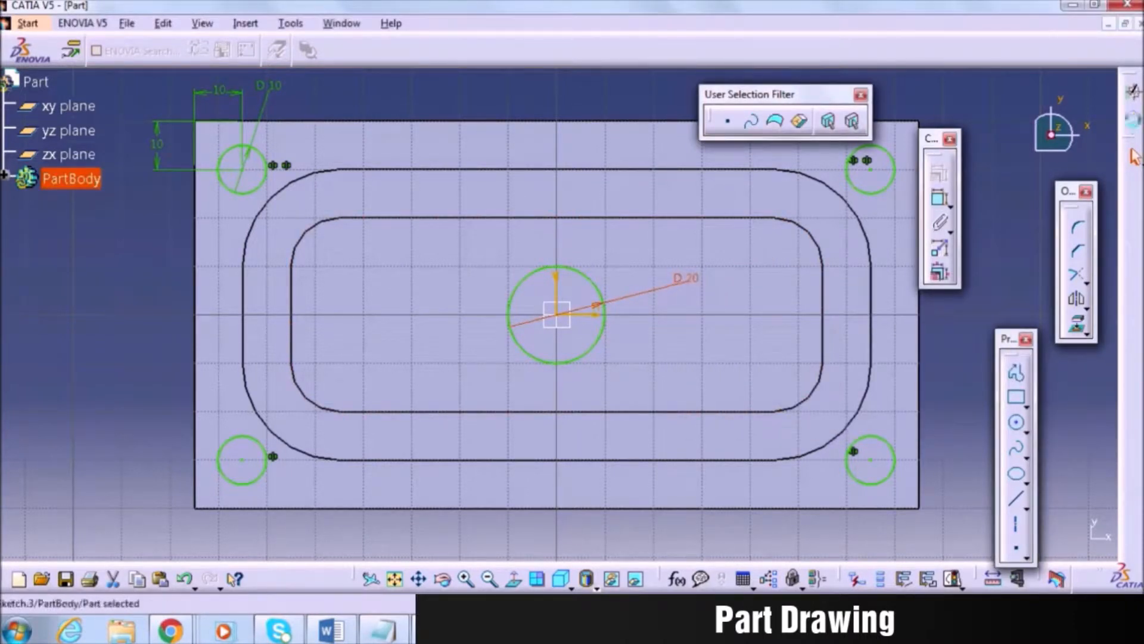
Finish the sketch and pocket all five circles 30 mm deep into the block.
left_click(1134, 116)
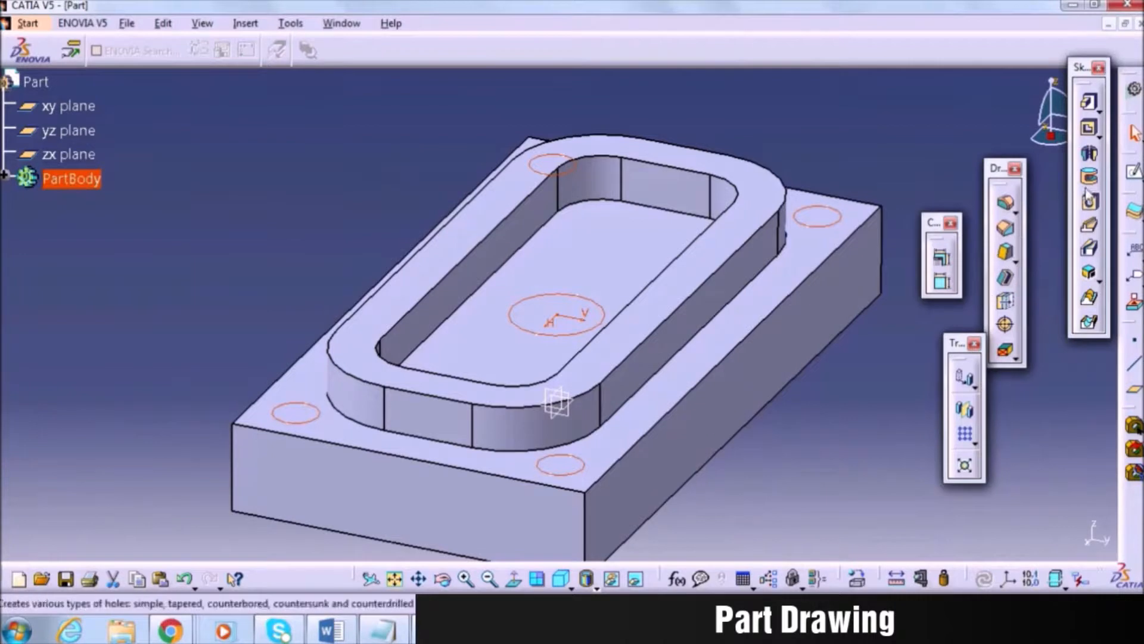
left_click(1088, 129)
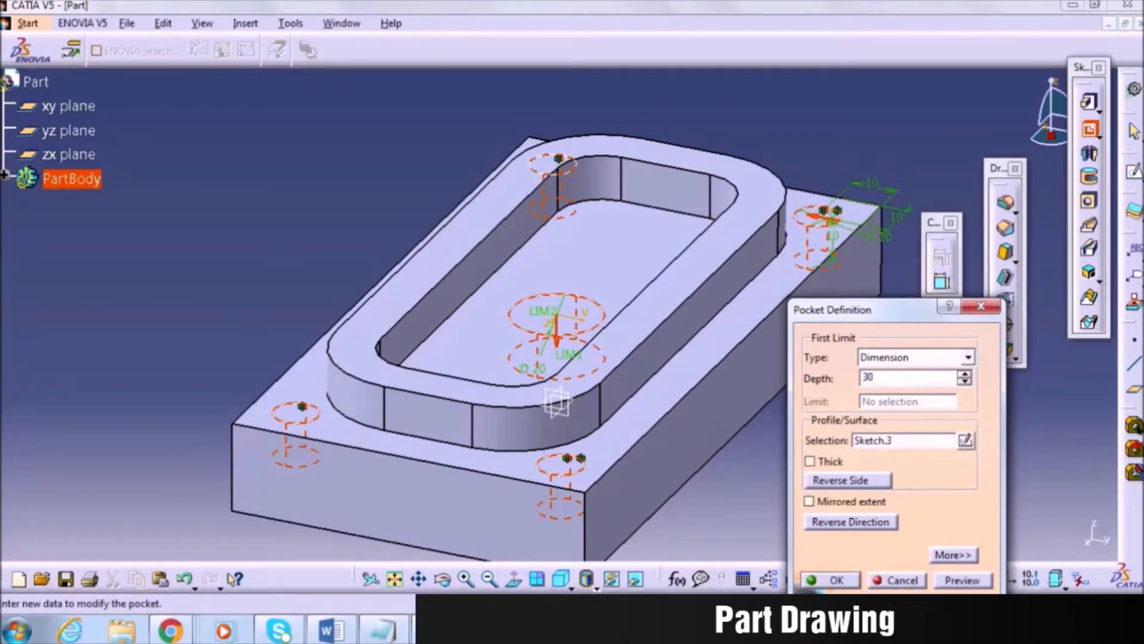
left_click(961, 580)
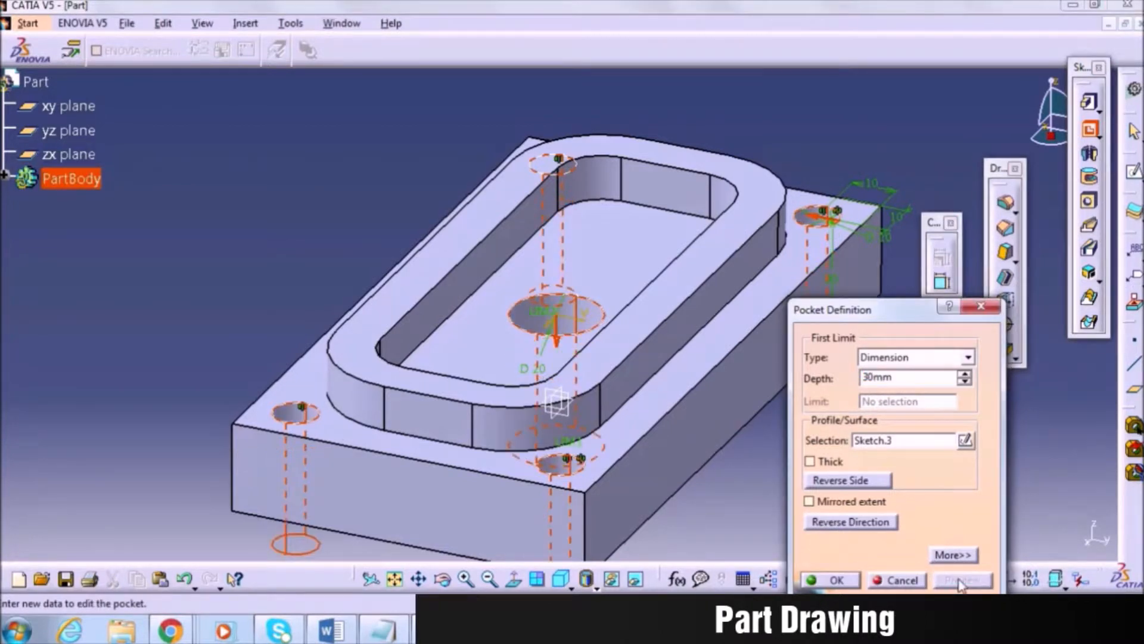
left_click(837, 580)
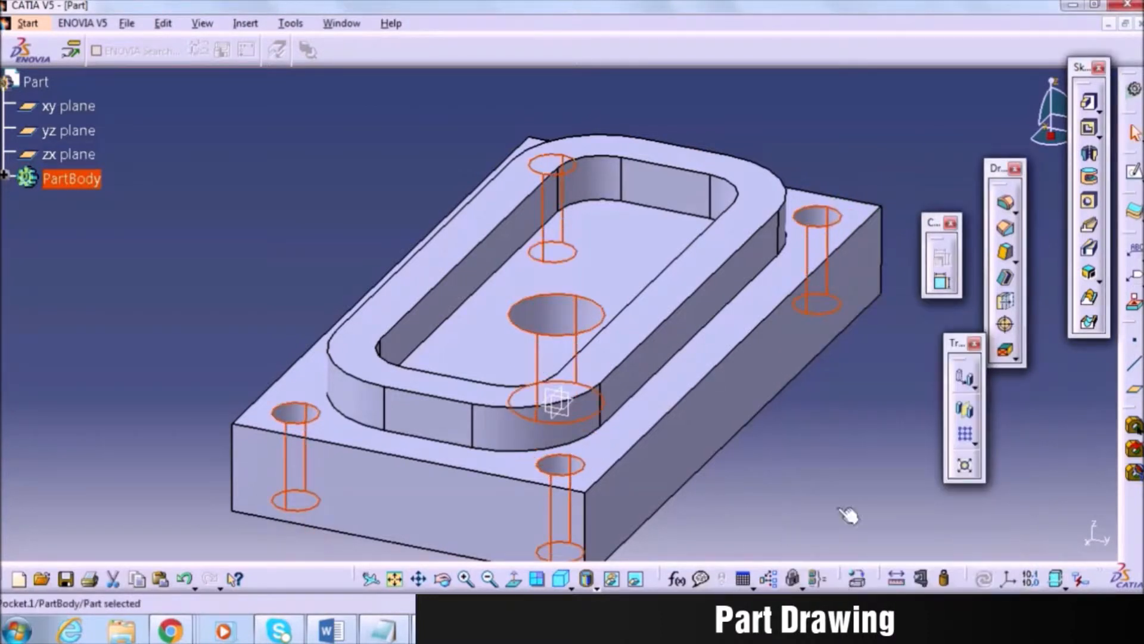
Sketch a circle centred on the origin on the floor inside the raised ring and set its diameter to 35 mm.
left_click(659, 275)
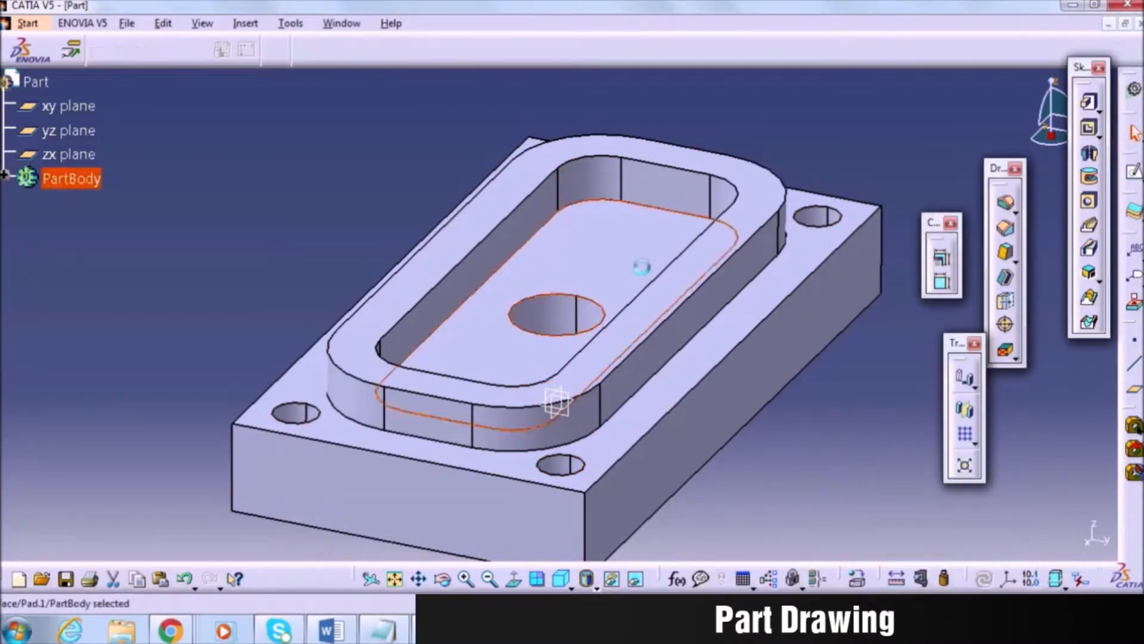
left_click(1131, 174)
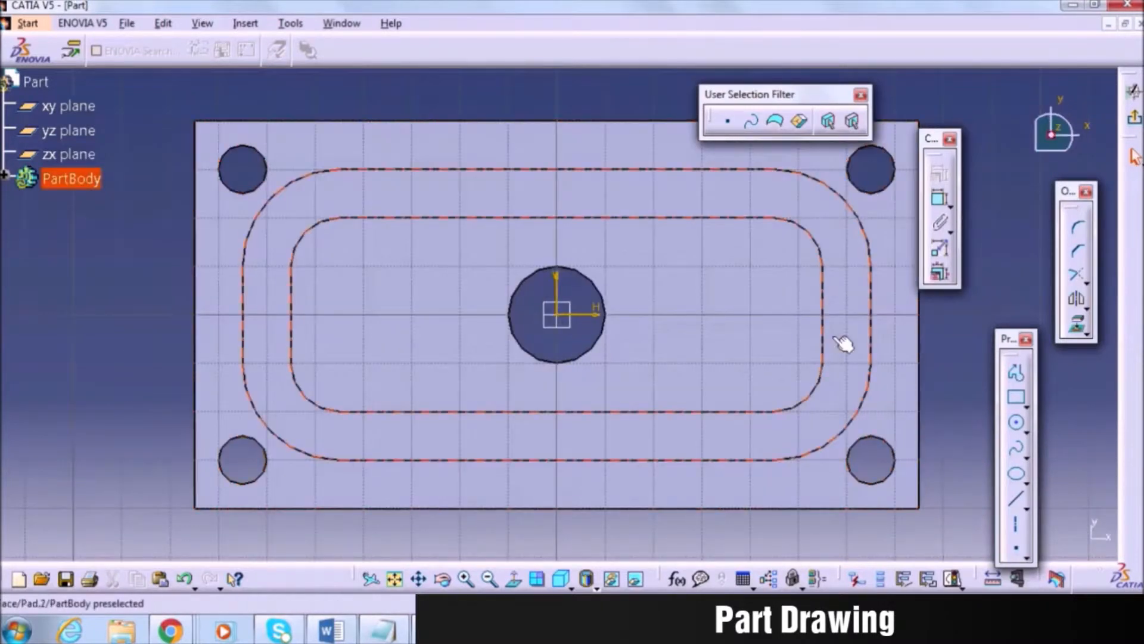
left_click(1016, 421)
left_click(556, 314)
left_click(581, 241)
left_click(939, 199)
left_click(659, 284)
double_click(662, 284)
type("35")
key("Return")
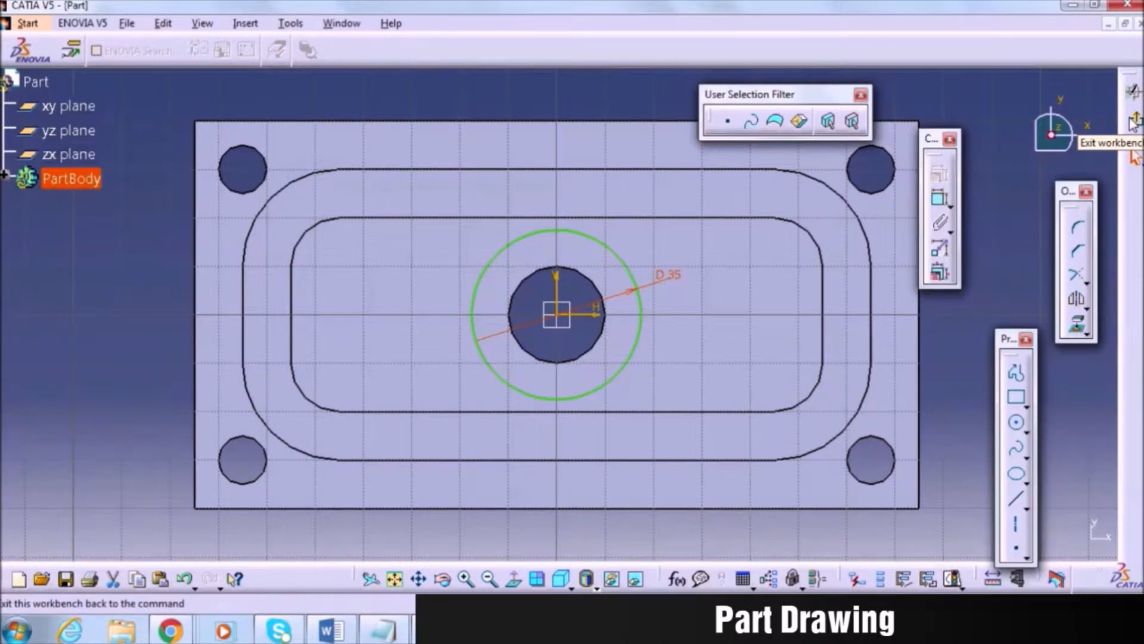
Finish the sketch and pocket the 35 mm circle 5 mm deep around the centre hole.
left_click(1133, 121)
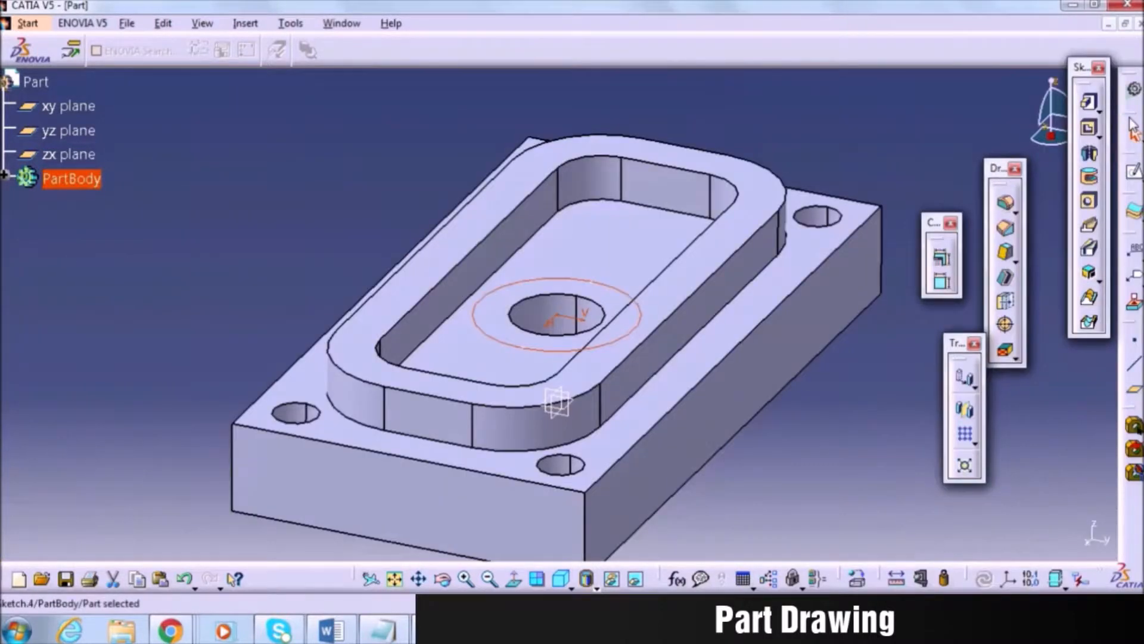
left_click(1090, 130)
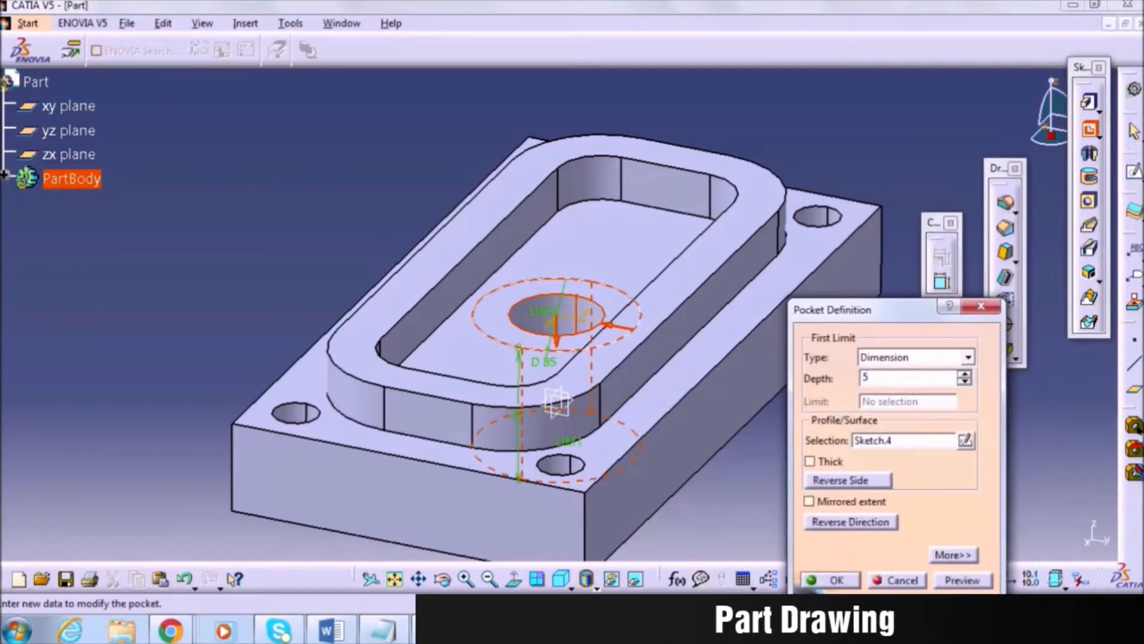
left_click(830, 580)
left_click(837, 472)
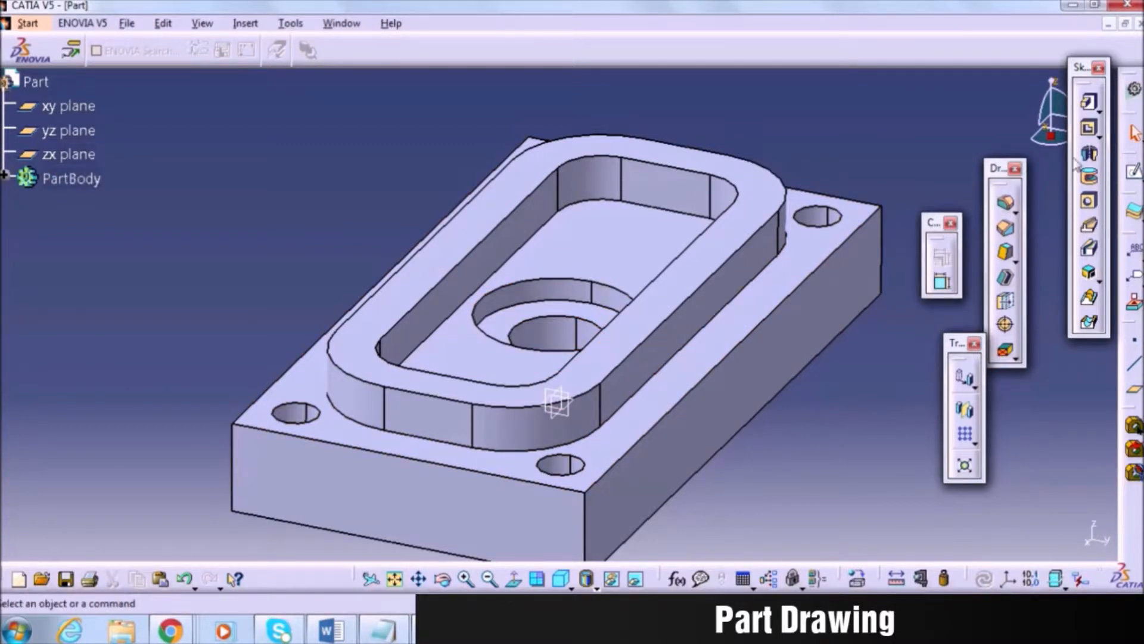
left_click(561, 578)
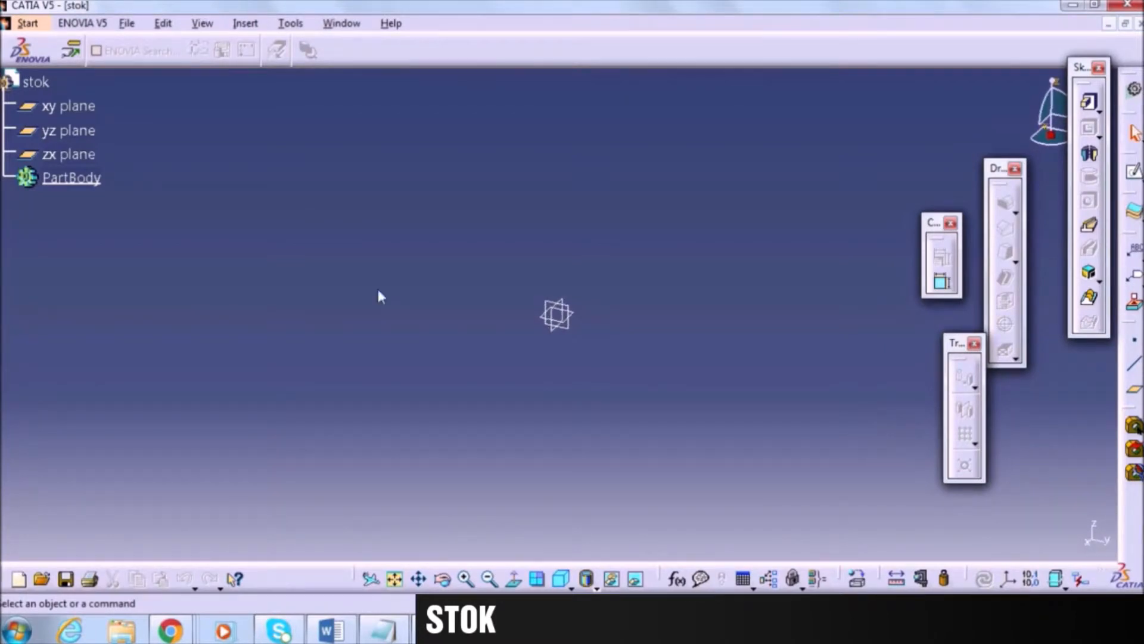
Sketch a rectangle around the origin on the xy plane of the stok part.
left_click(581, 322)
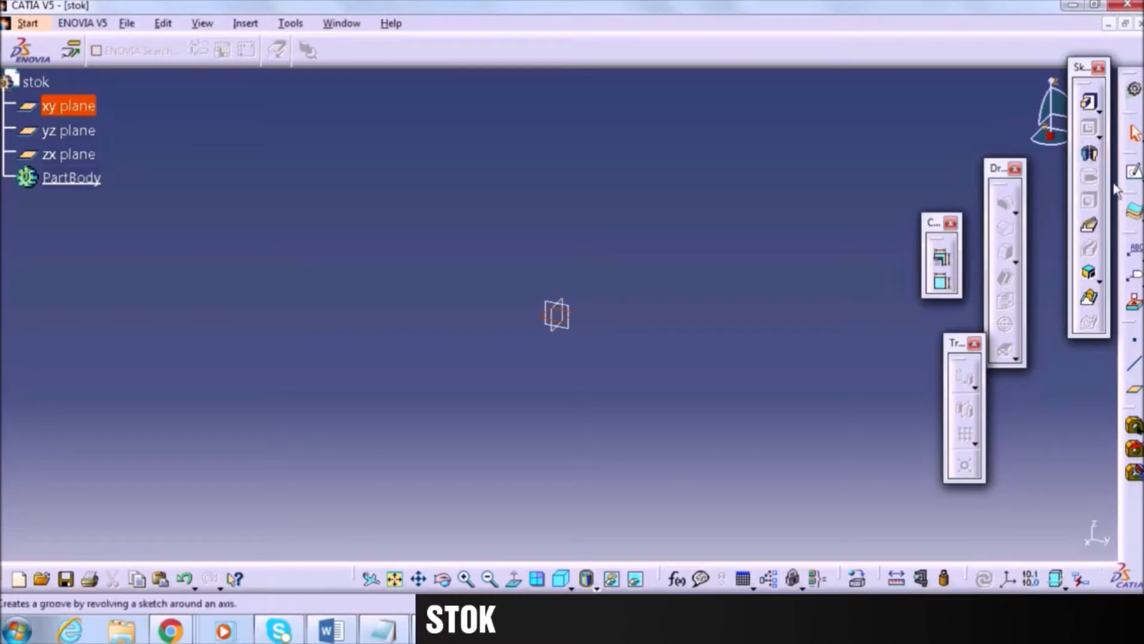
left_click(1133, 171)
left_click(1016, 397)
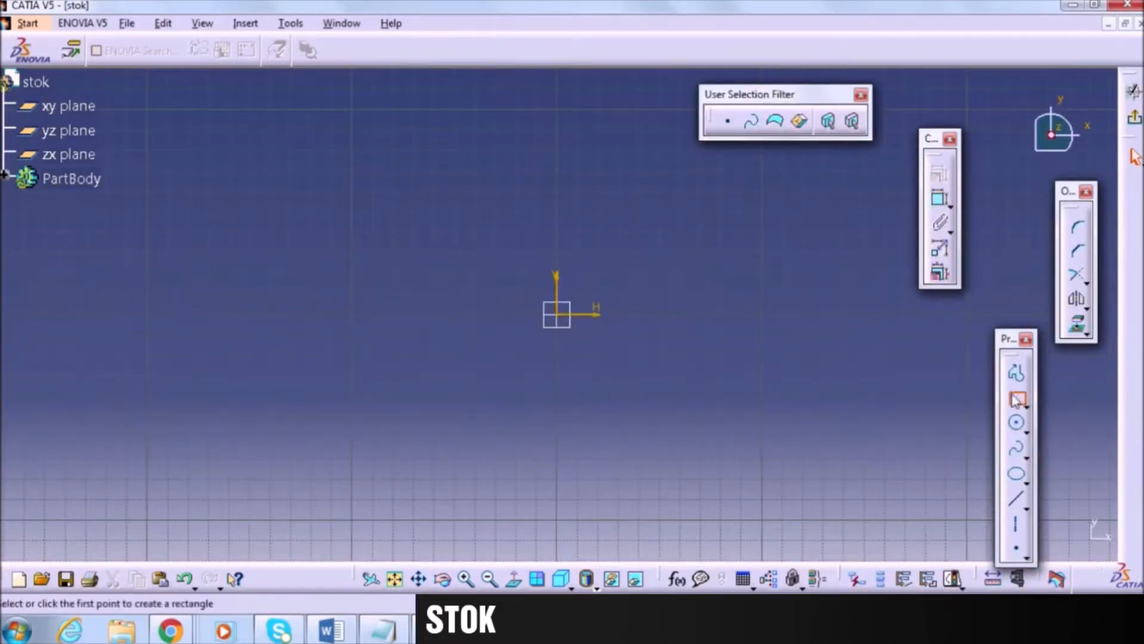
left_click(421, 253)
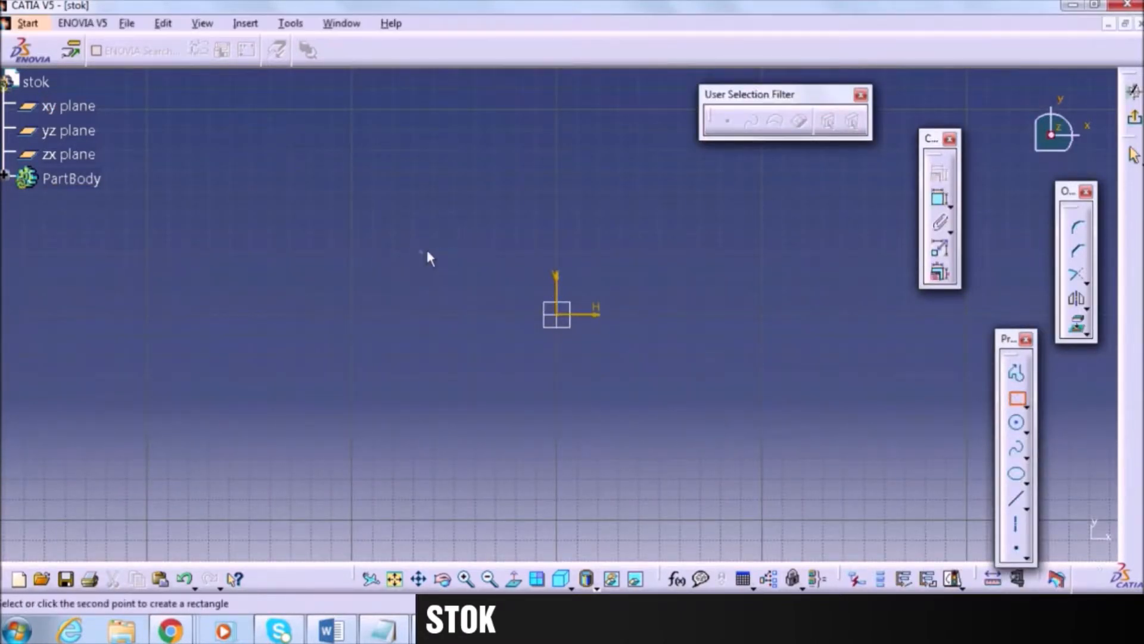
left_click(721, 390)
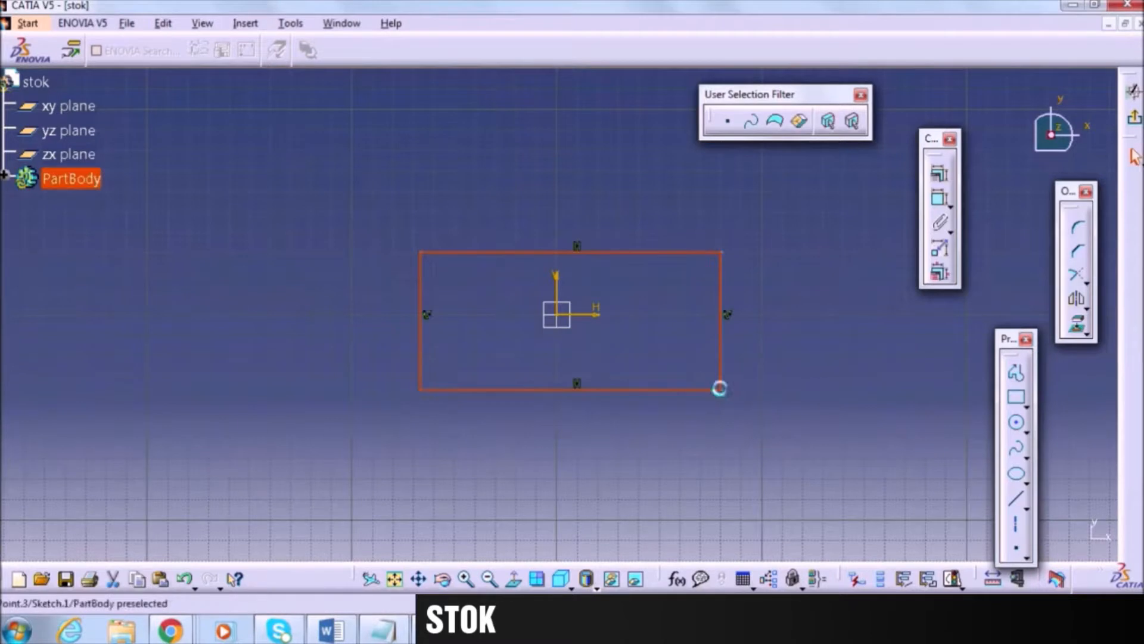
Dimension the rectangle's horizontal side and set its length to 150 mm.
left_click(940, 206)
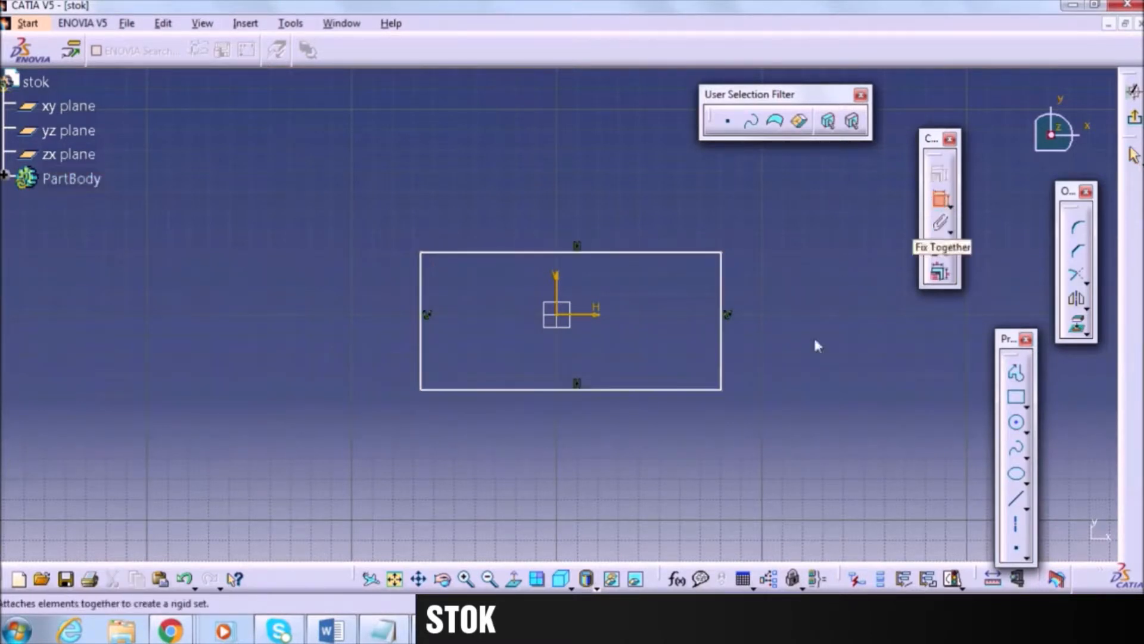
left_click(535, 391)
left_click(574, 448)
type("150")
key("Return")
Dimension the rectangle's vertical side and set its length to 80 mm.
left_click(941, 200)
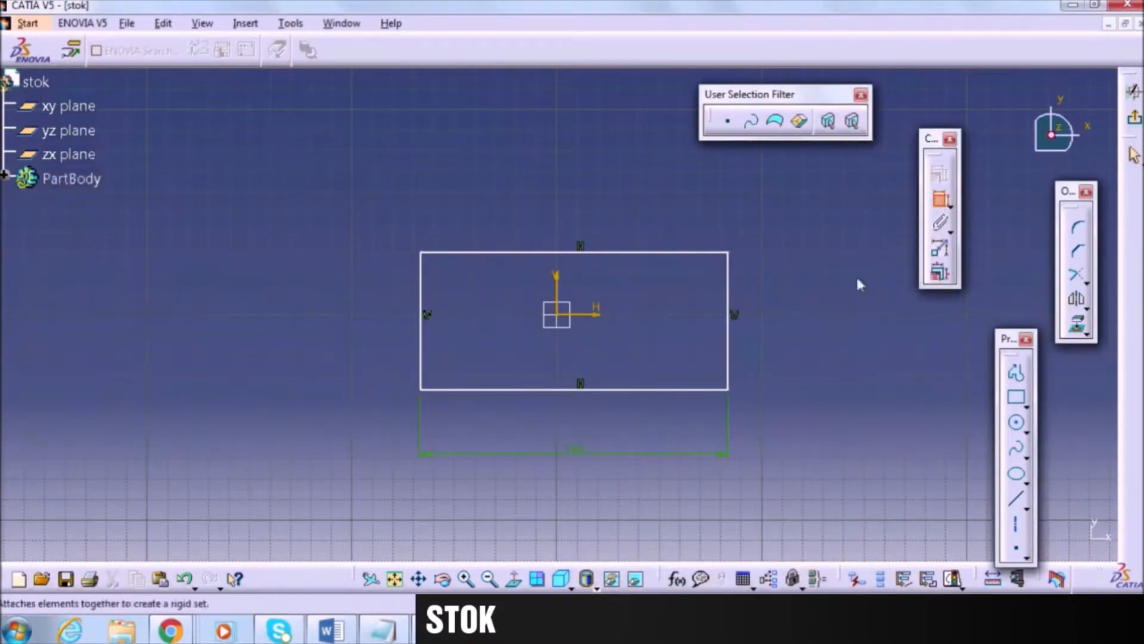
left_click(728, 355)
left_click(793, 331)
double_click(794, 329)
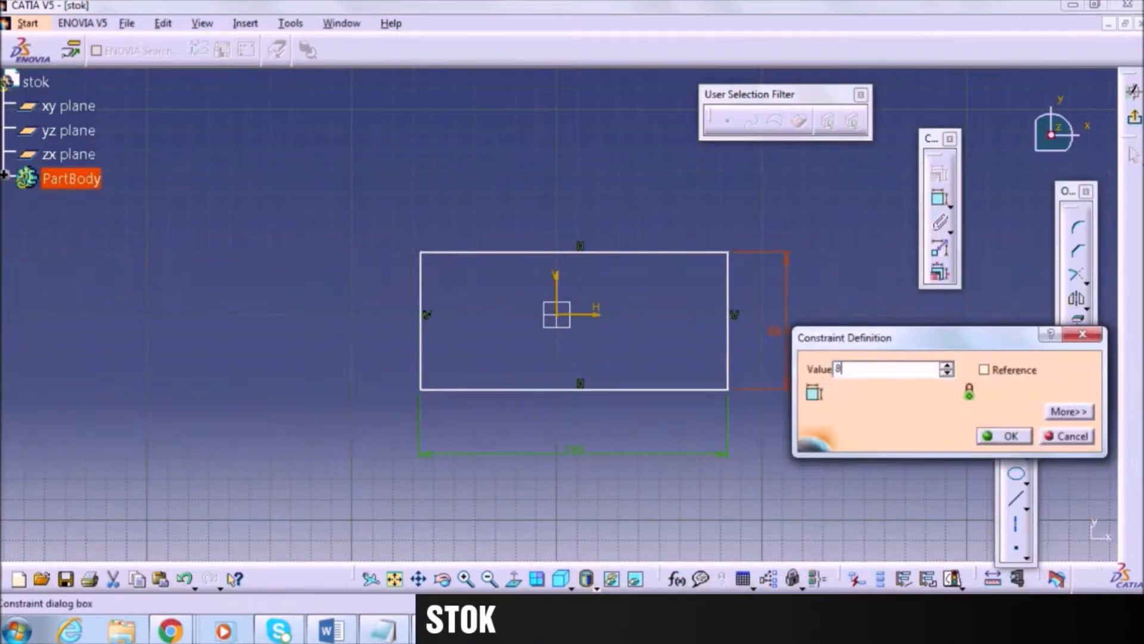
type("80mm")
key("Return")
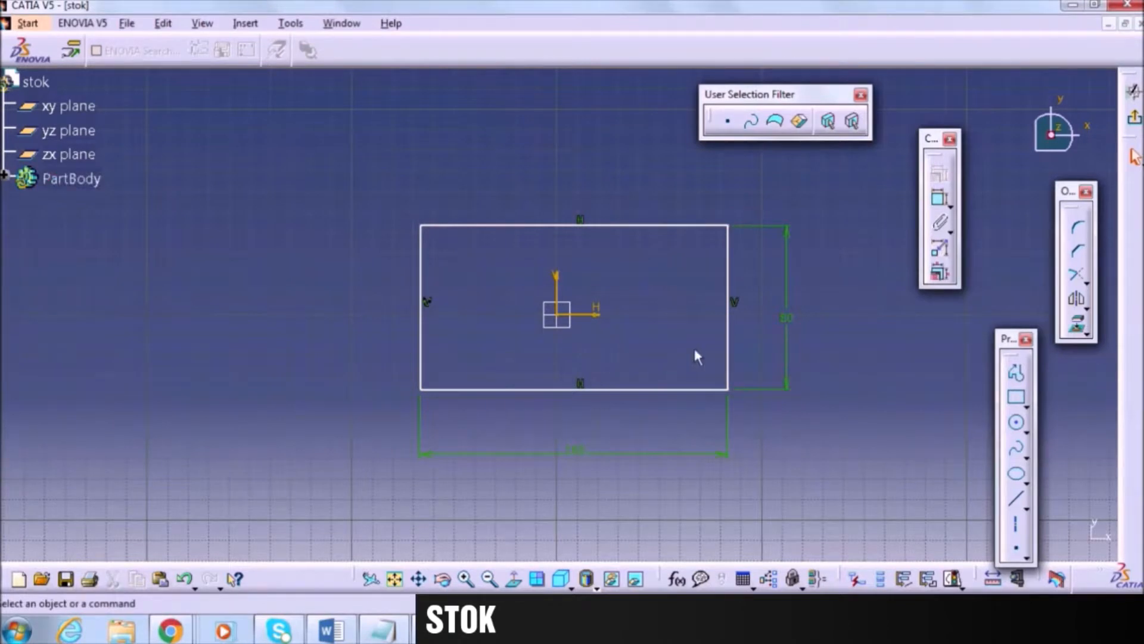
Constrain the rectangle's right side to a distance of 75 mm from the sketch's vertical axis.
left_click(556, 292)
left_click(729, 346, "ctrl")
left_click(940, 199)
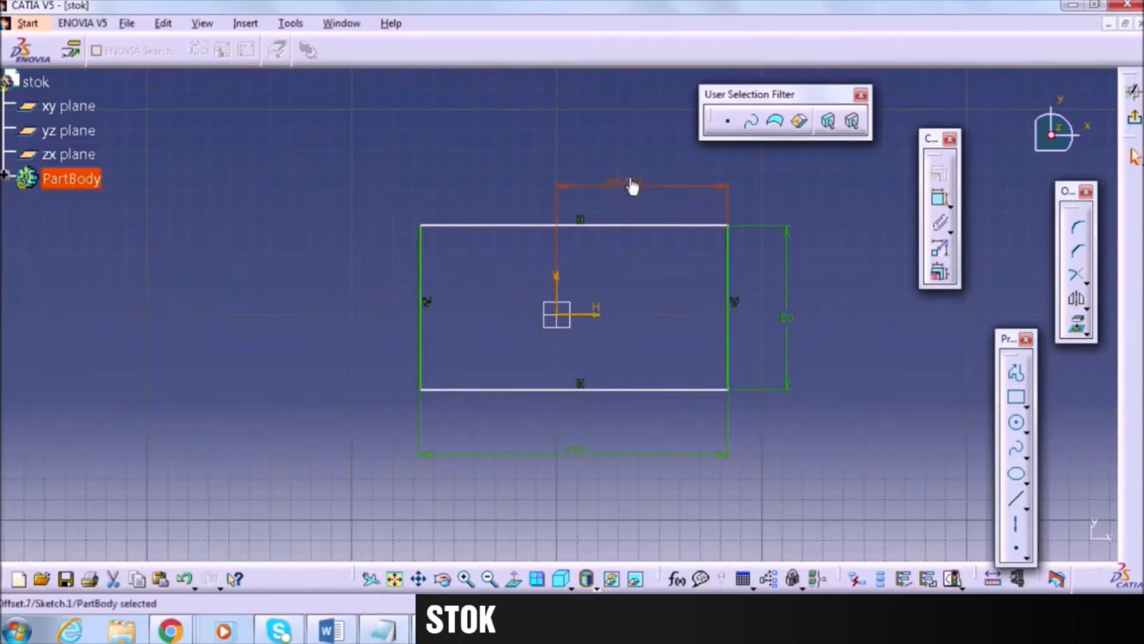
double_click(633, 186)
type("50")
key("Return")
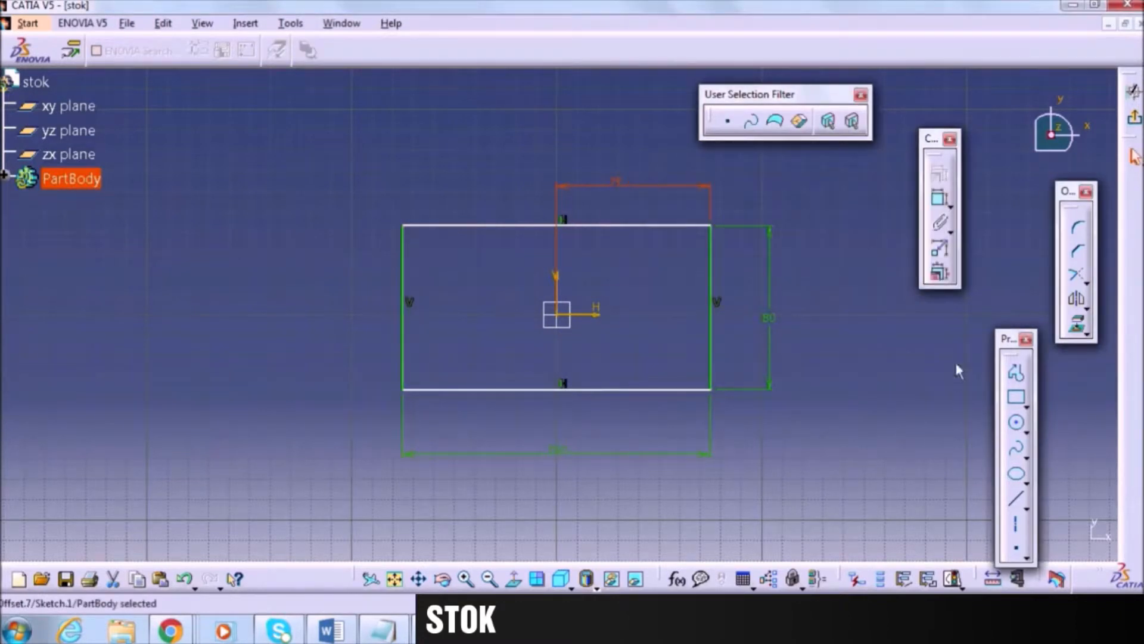
Constrain the rectangle's bottom side to a distance of 40 mm from the sketch's horizontal axis.
left_click(940, 200)
left_click(589, 314)
left_click(690, 389)
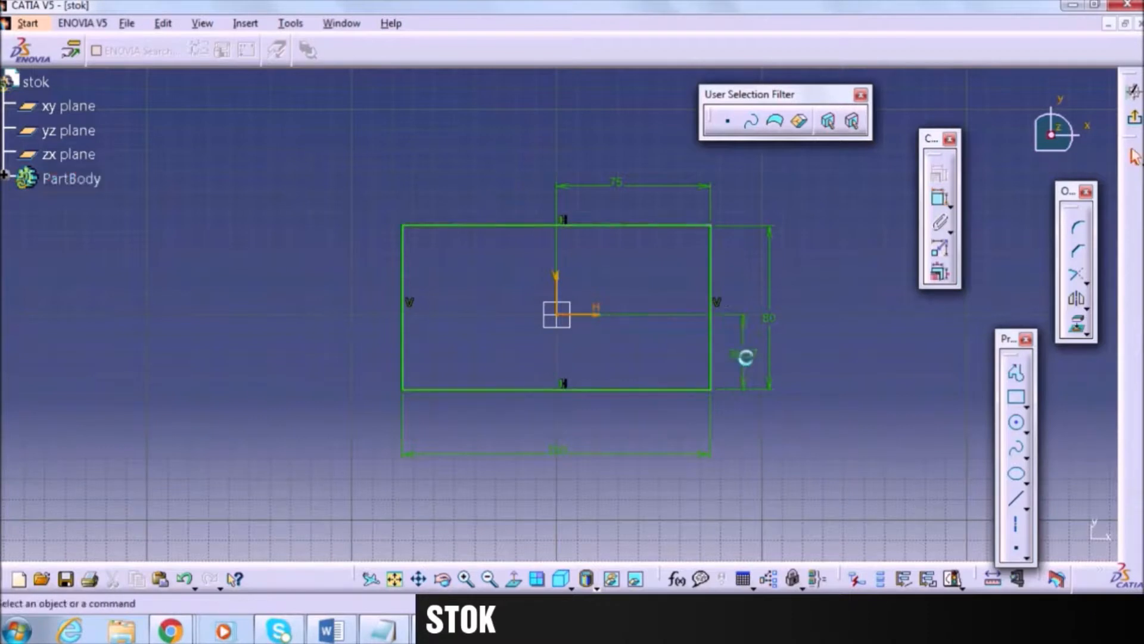
double_click(741, 356)
key("Return")
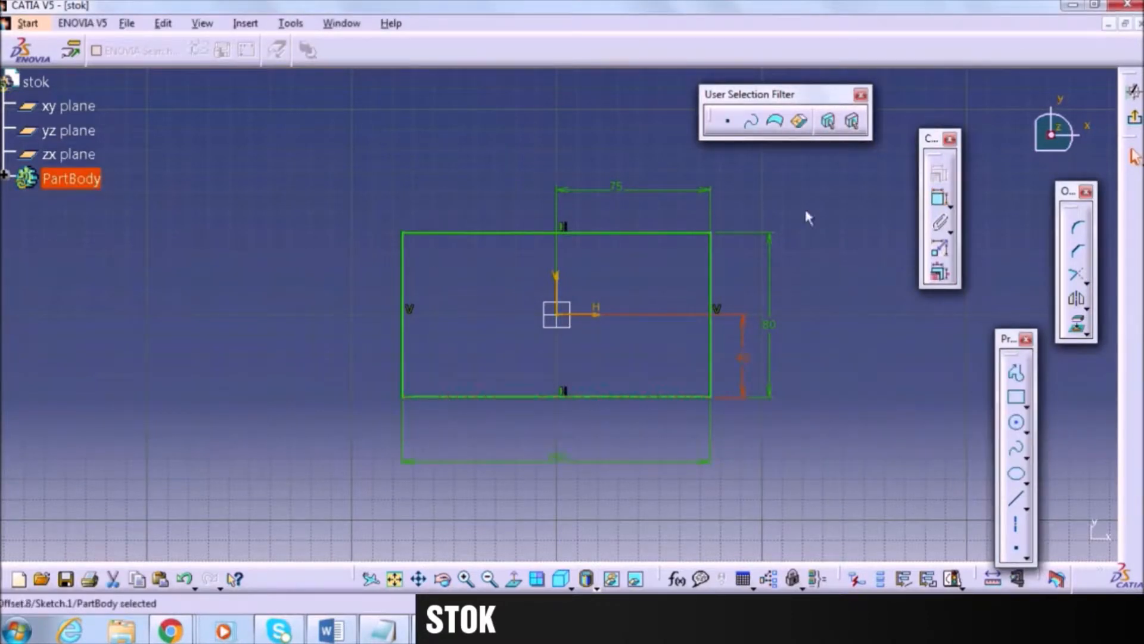
Finish the sketch and pad the rectangle upward into a solid stock block.
left_click(1134, 117)
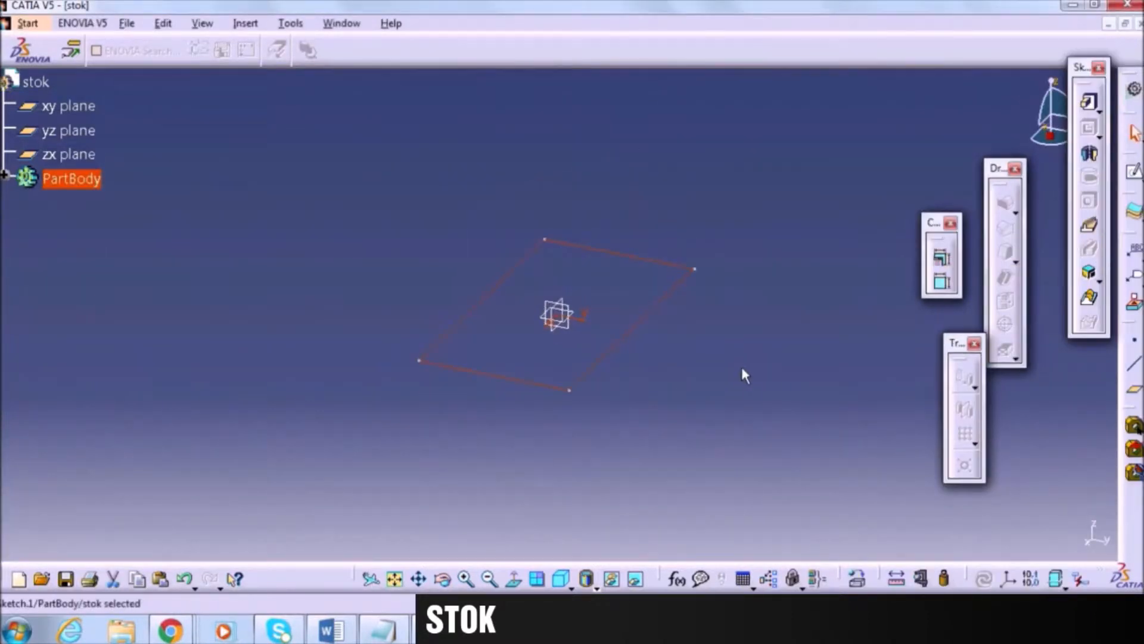
left_click(1090, 103)
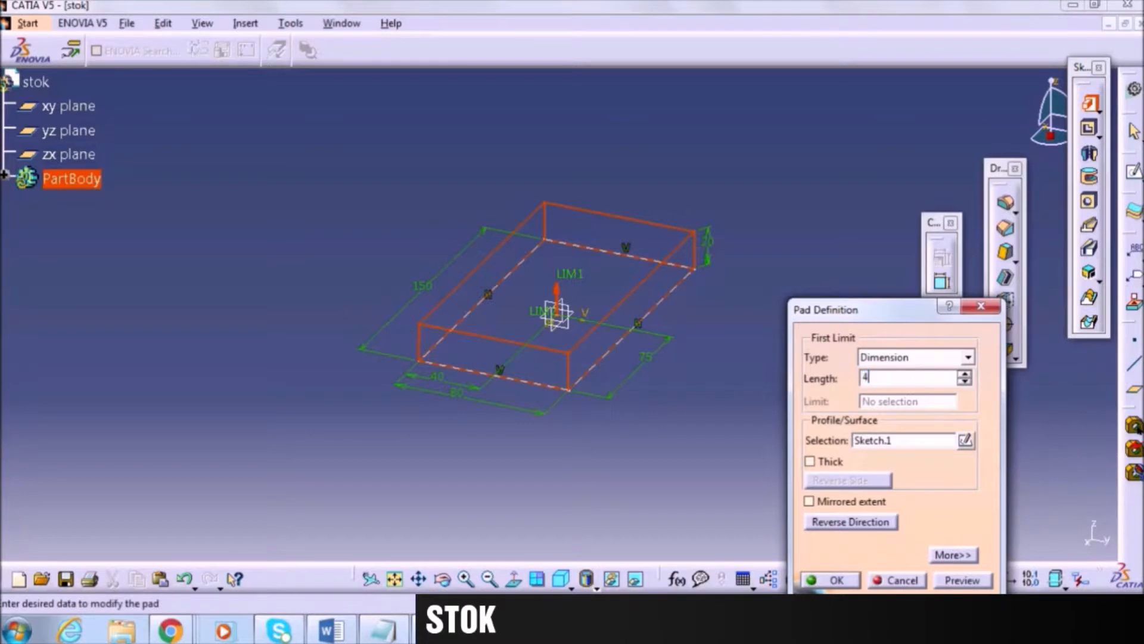
left_click(978, 580)
left_click(857, 581)
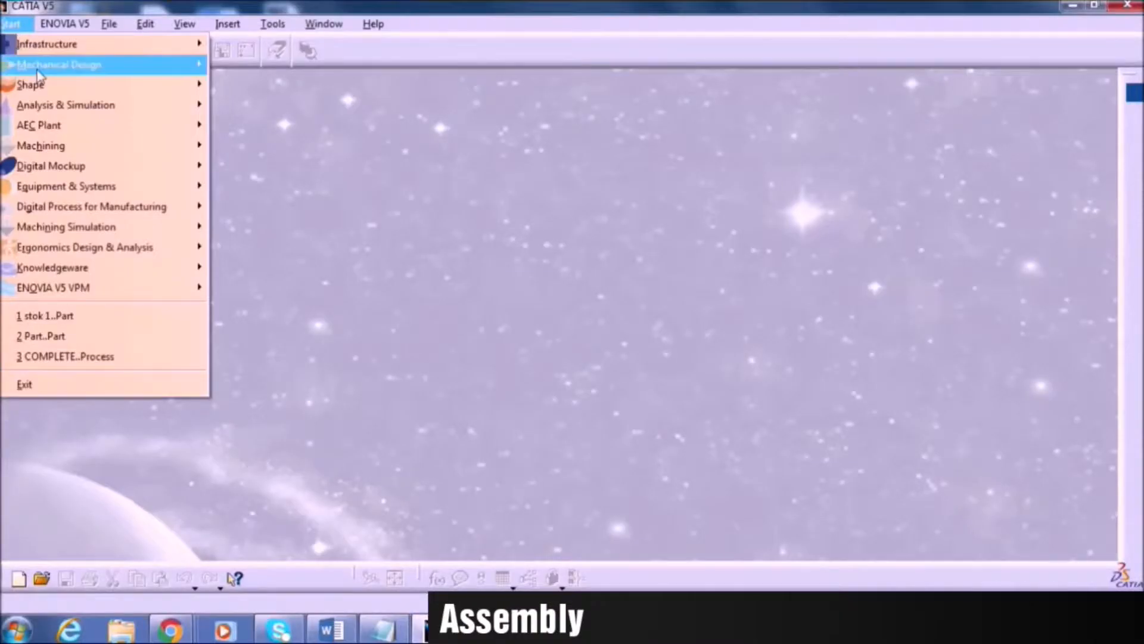
Start a new Assembly Design product and insert the existing CATIA part file Part from the Desktop.
mouse_move(47, 70)
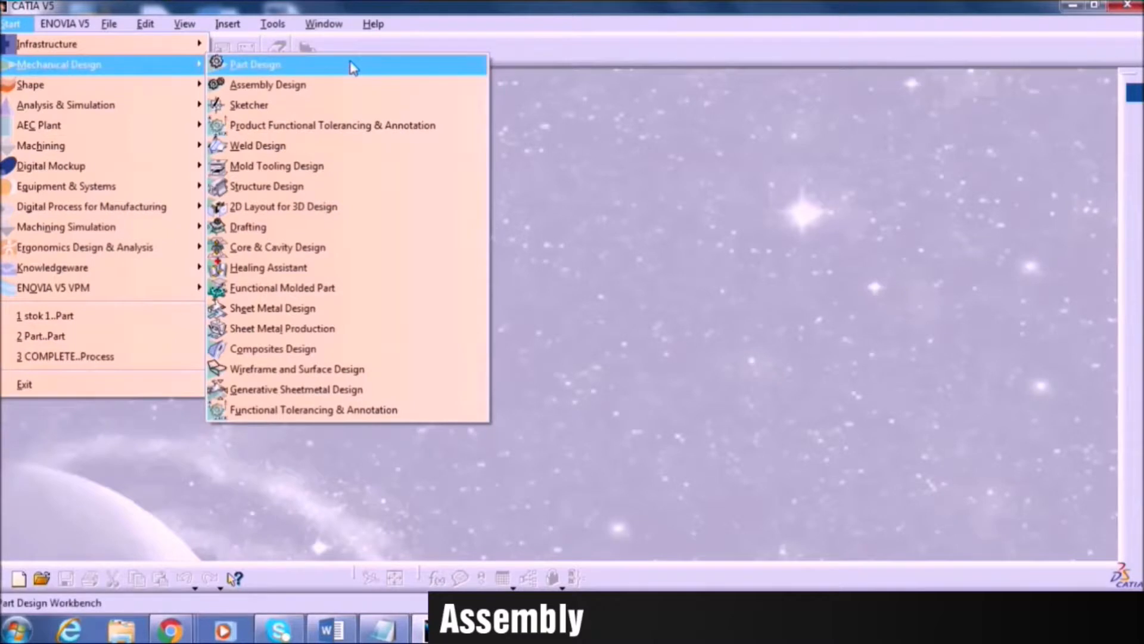
left_click(411, 87)
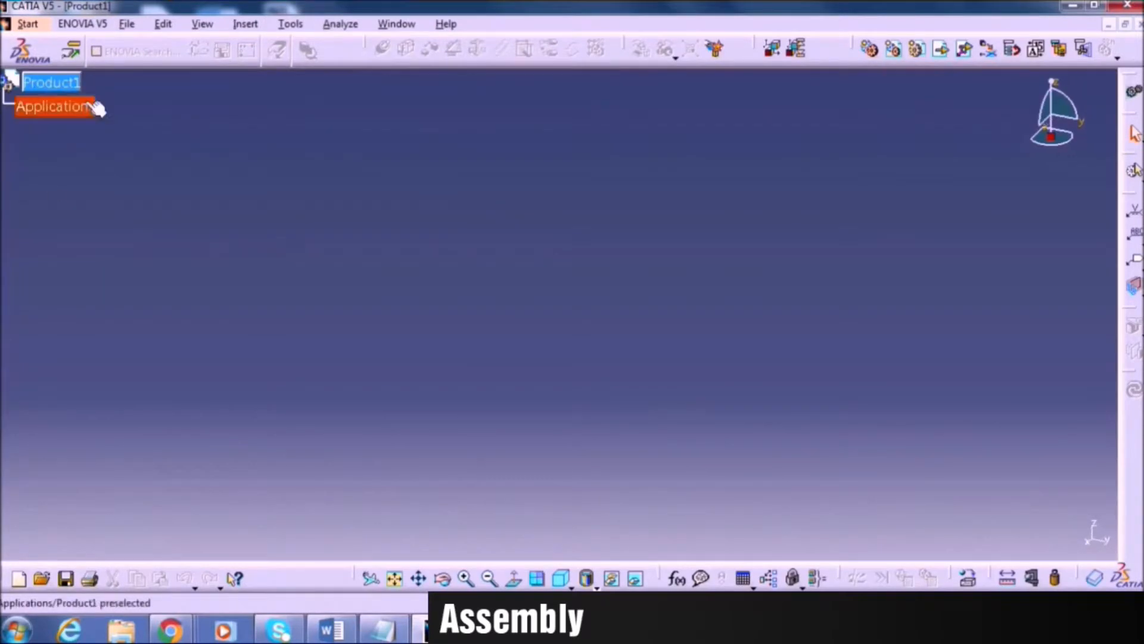
right_click(60, 82)
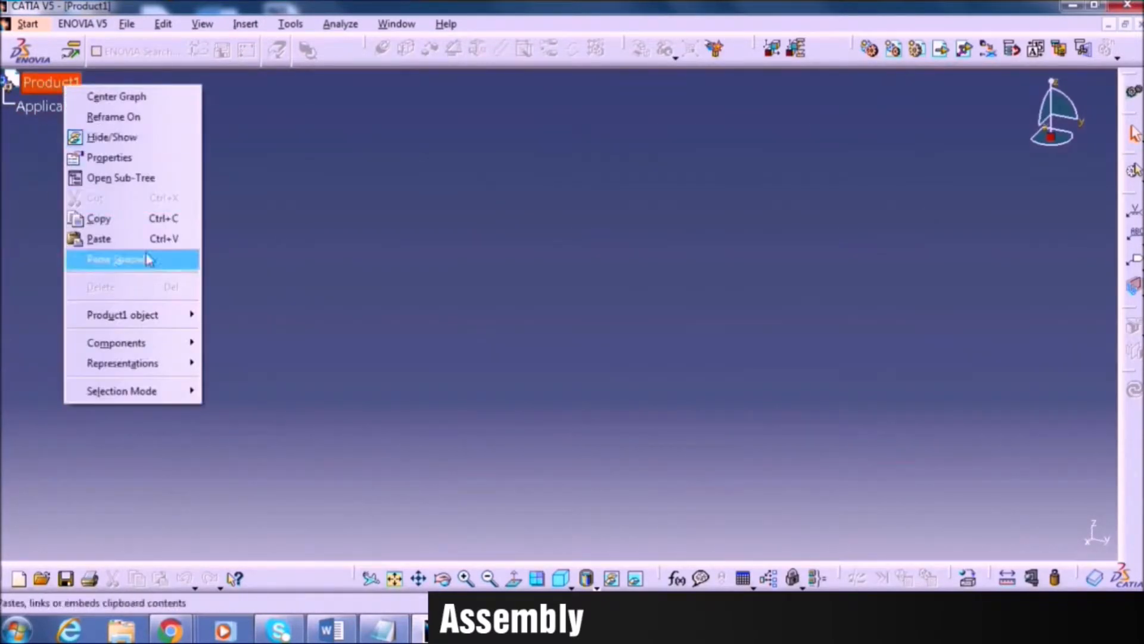
mouse_move(158, 322)
mouse_move(160, 345)
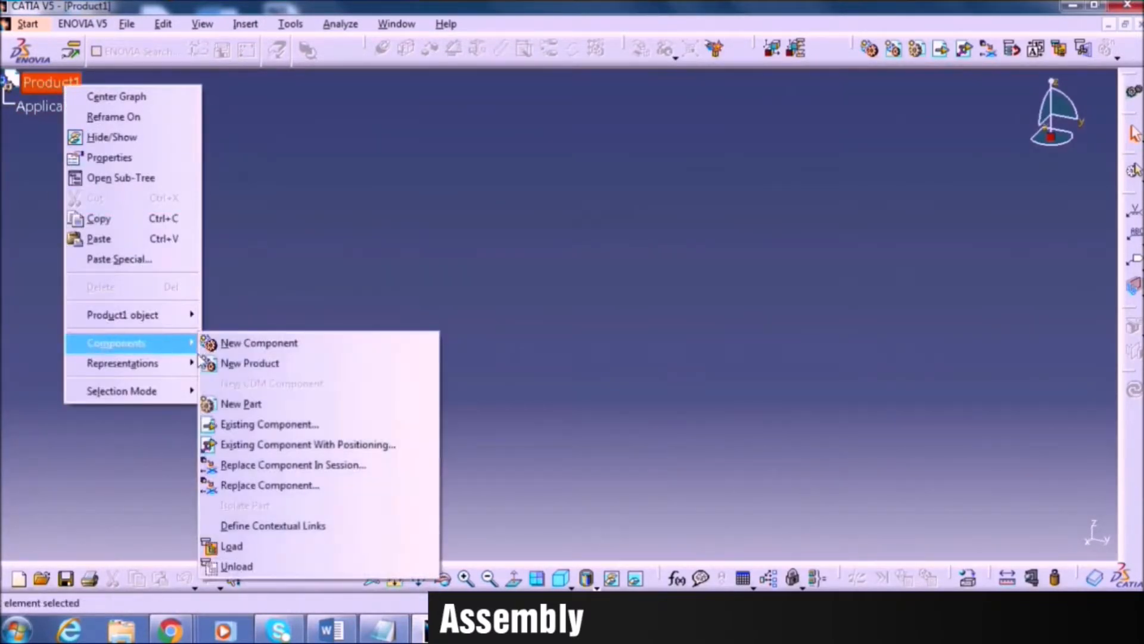
left_click(262, 424)
left_click_drag(1009, 214, 1001, 350)
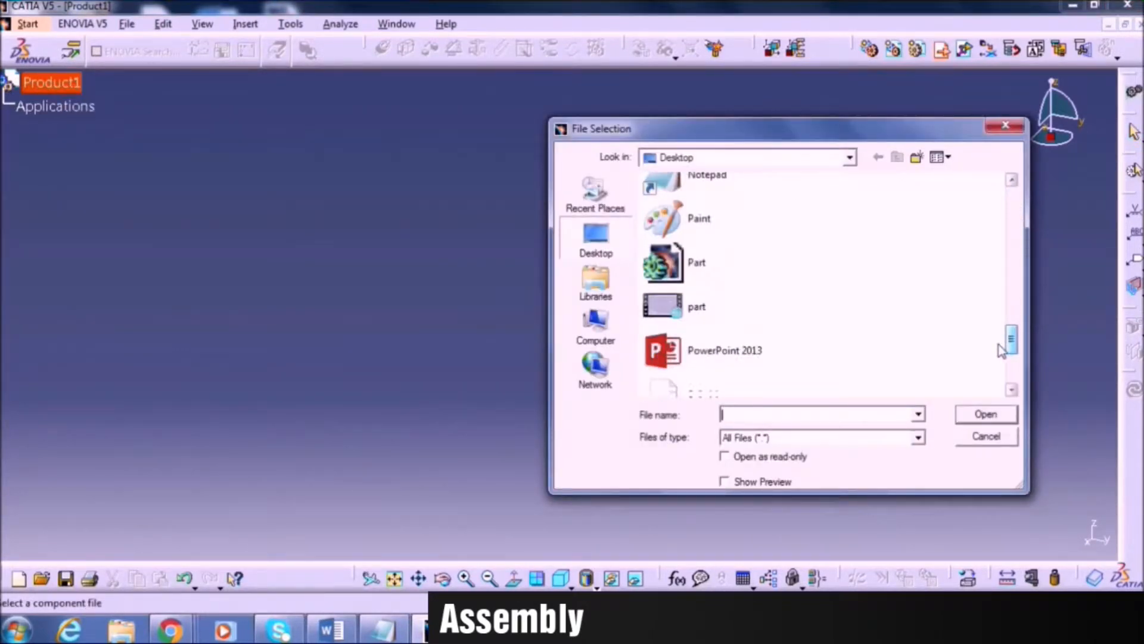
left_click(693, 200)
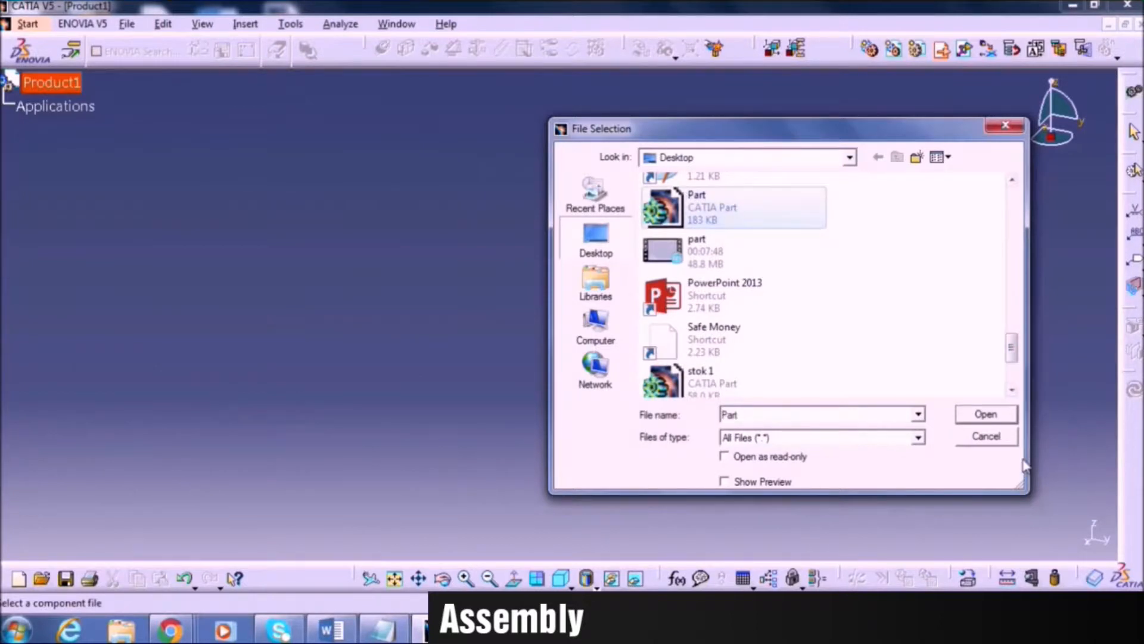
left_click(986, 414)
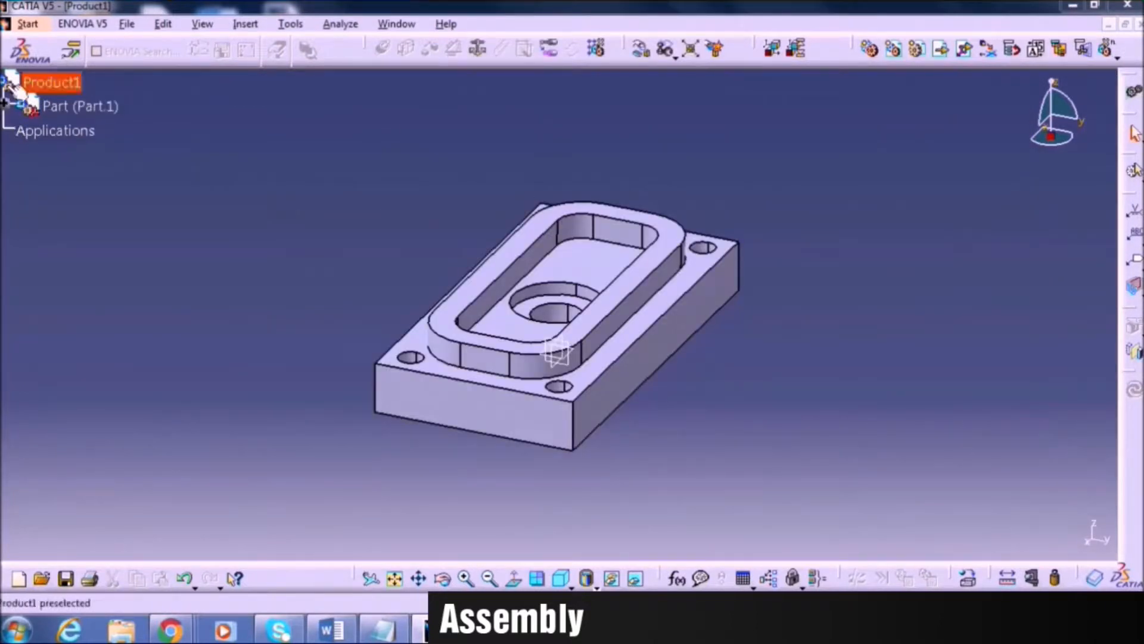
Insert the stok 1 CATIA part file from the Desktop into Product1 as an existing component.
right_click(40, 82)
mouse_move(123, 340)
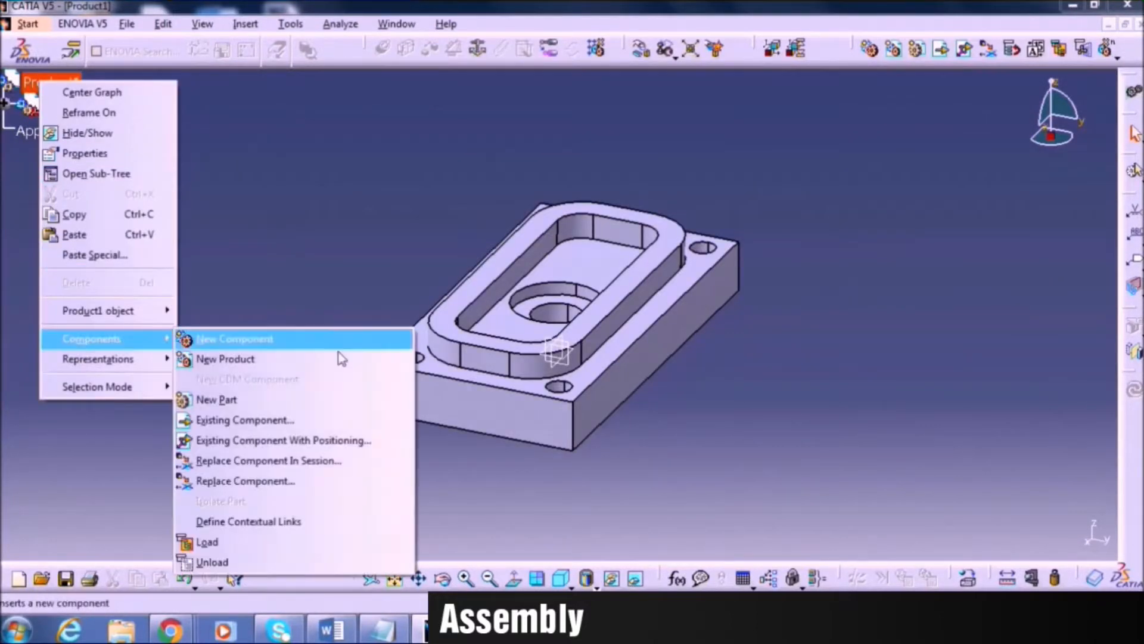
left_click(358, 421)
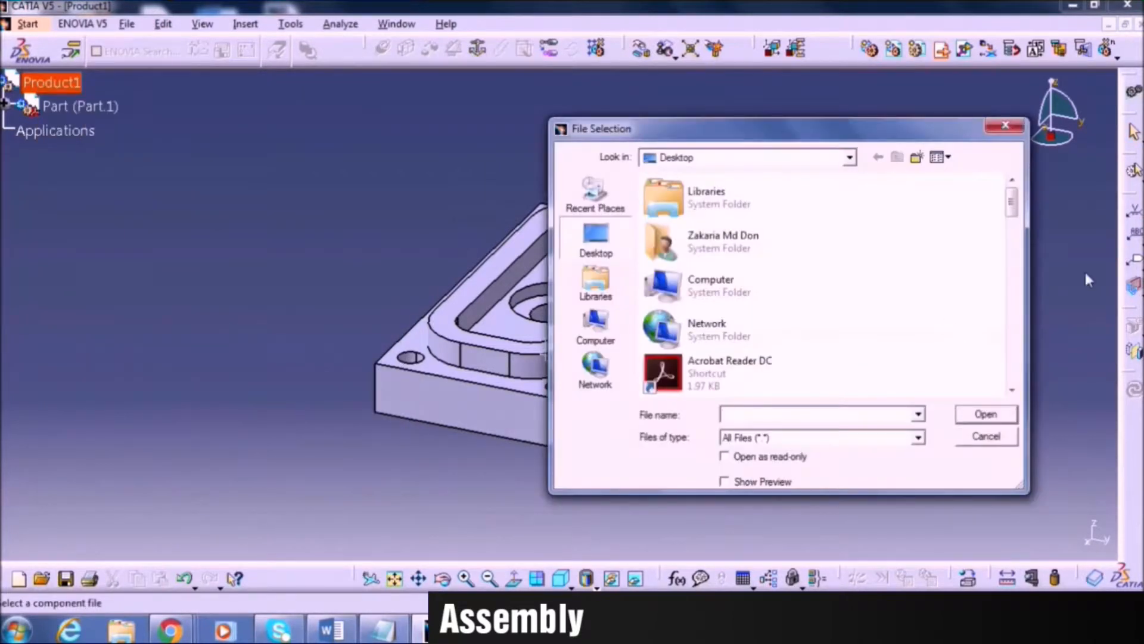
left_click_drag(1011, 206, 1018, 373)
left_click(706, 256)
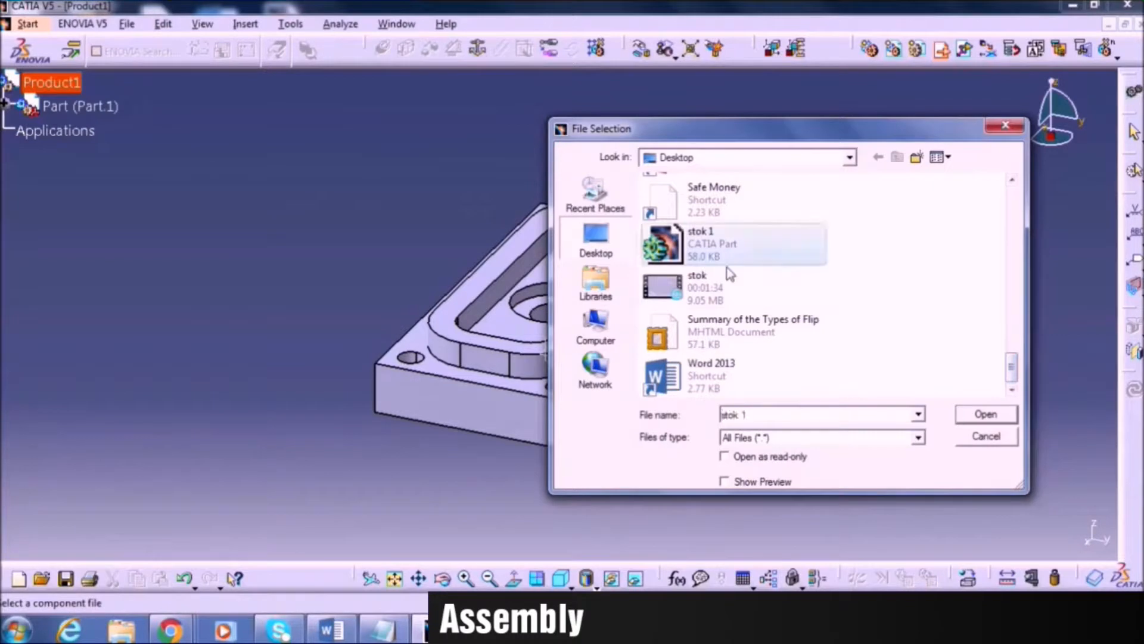
left_click(982, 415)
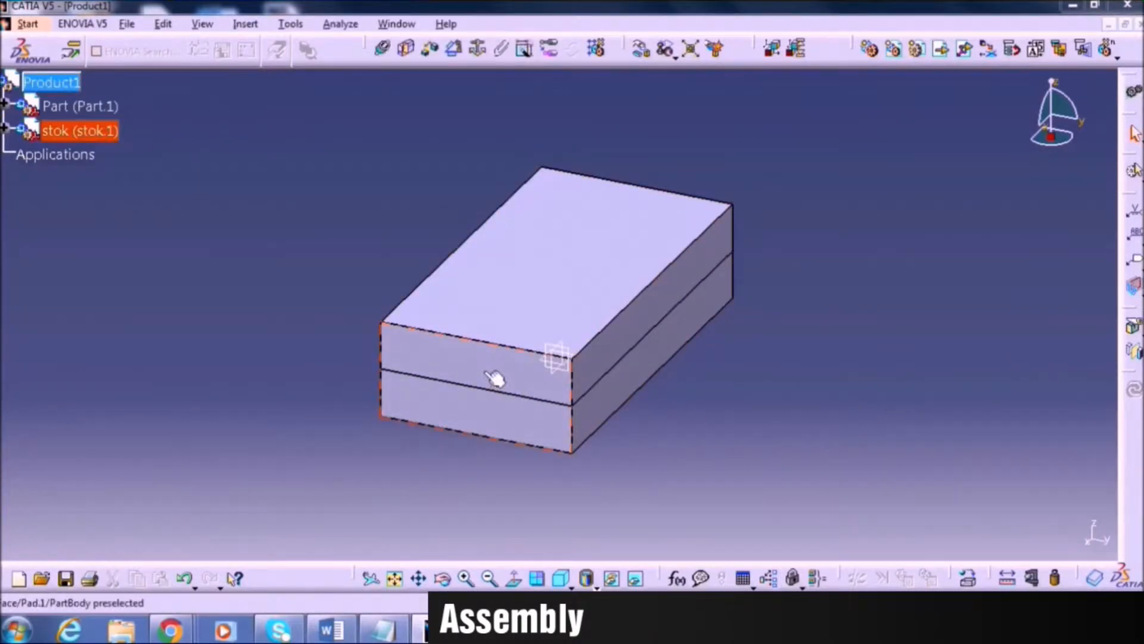
Give the stok component a red colour and a transparency of 126 in its graphic properties.
right_click(116, 131)
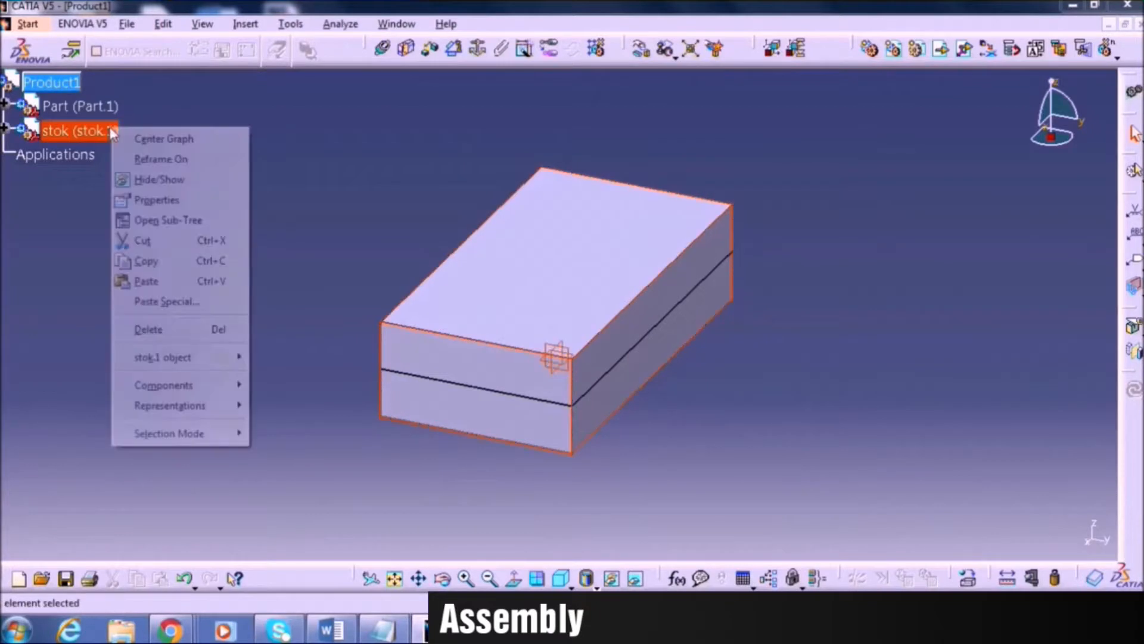
left_click(208, 204)
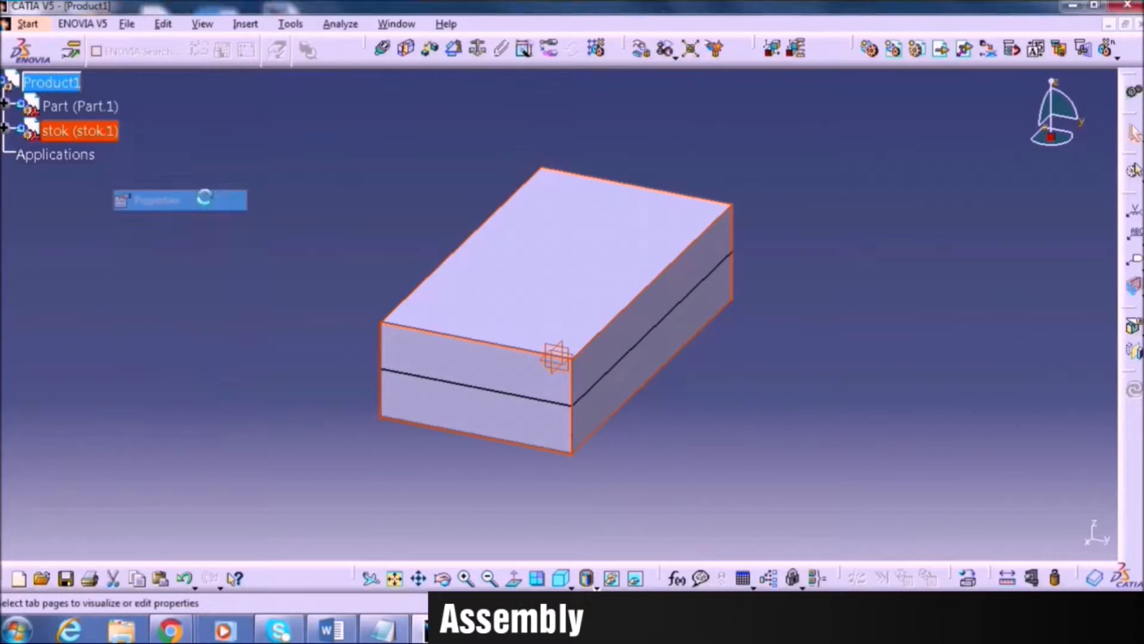
left_click(788, 179)
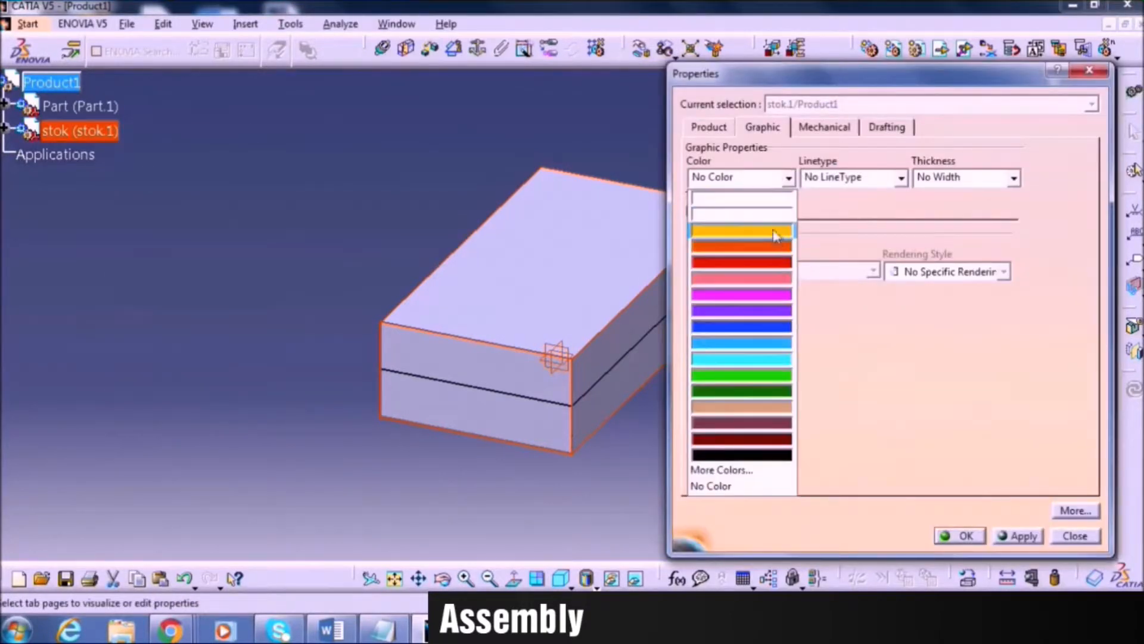
left_click(776, 264)
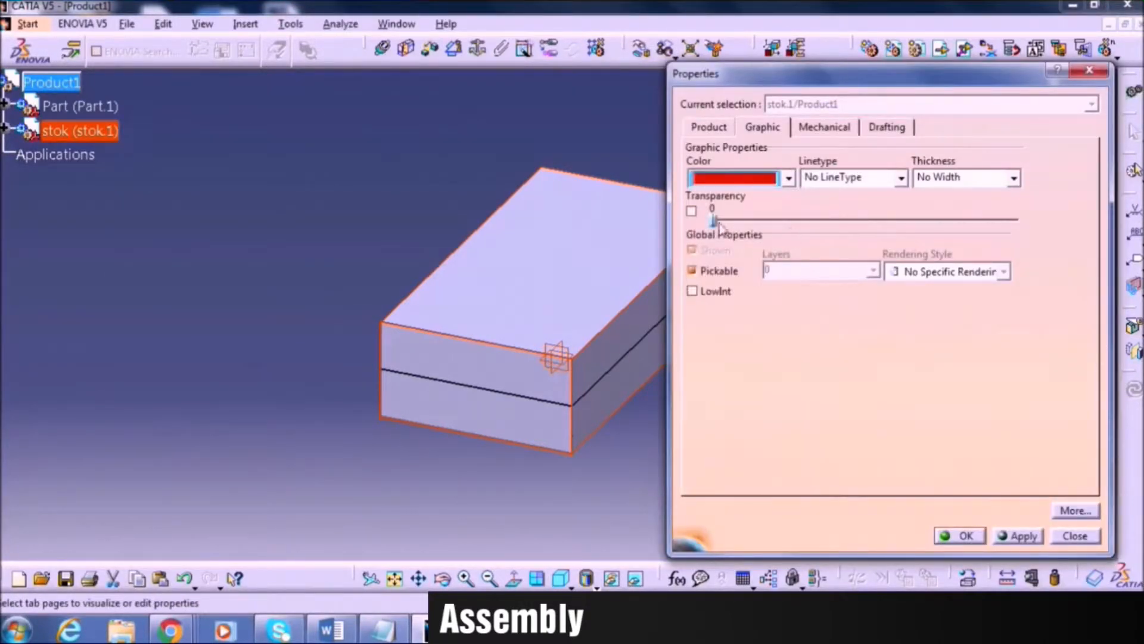
left_click_drag(713, 220, 844, 241)
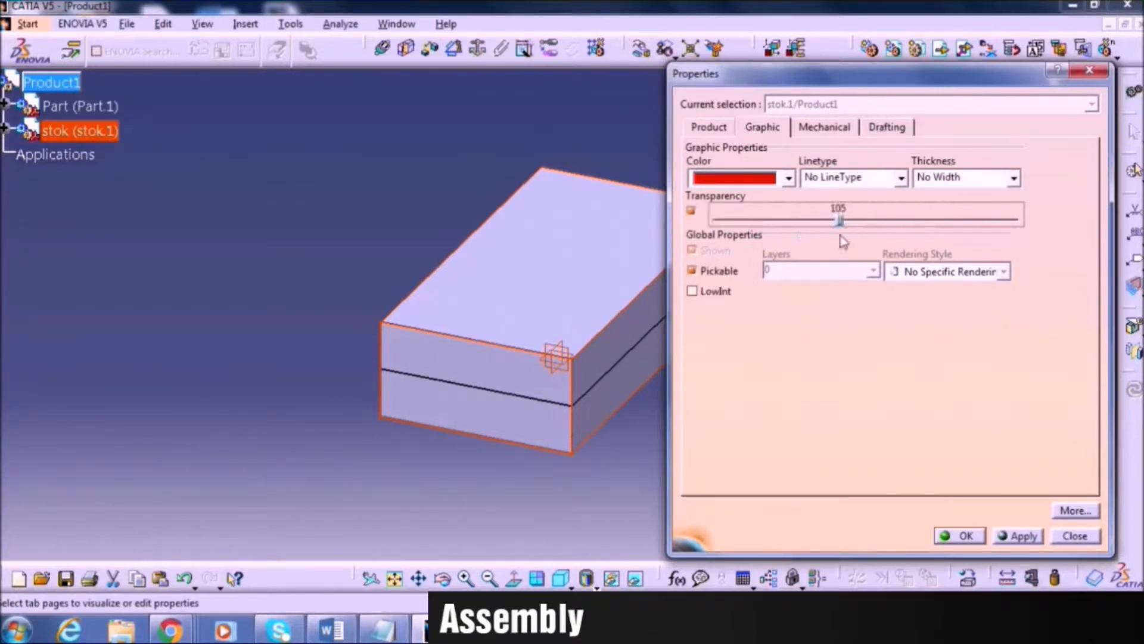
left_click(1020, 536)
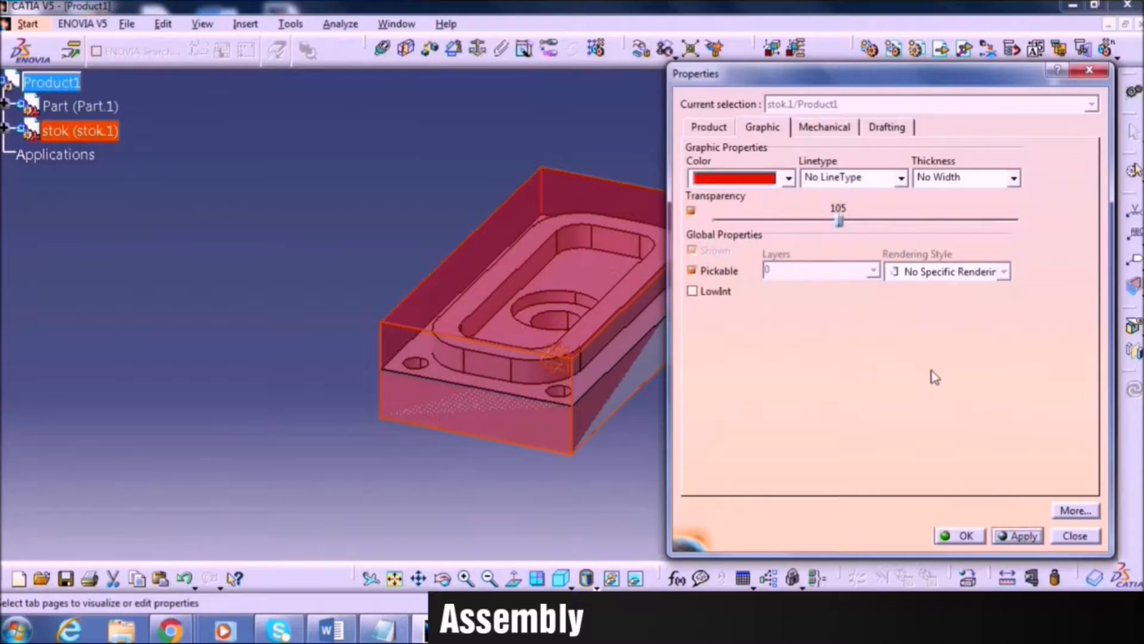
left_click_drag(838, 223, 881, 234)
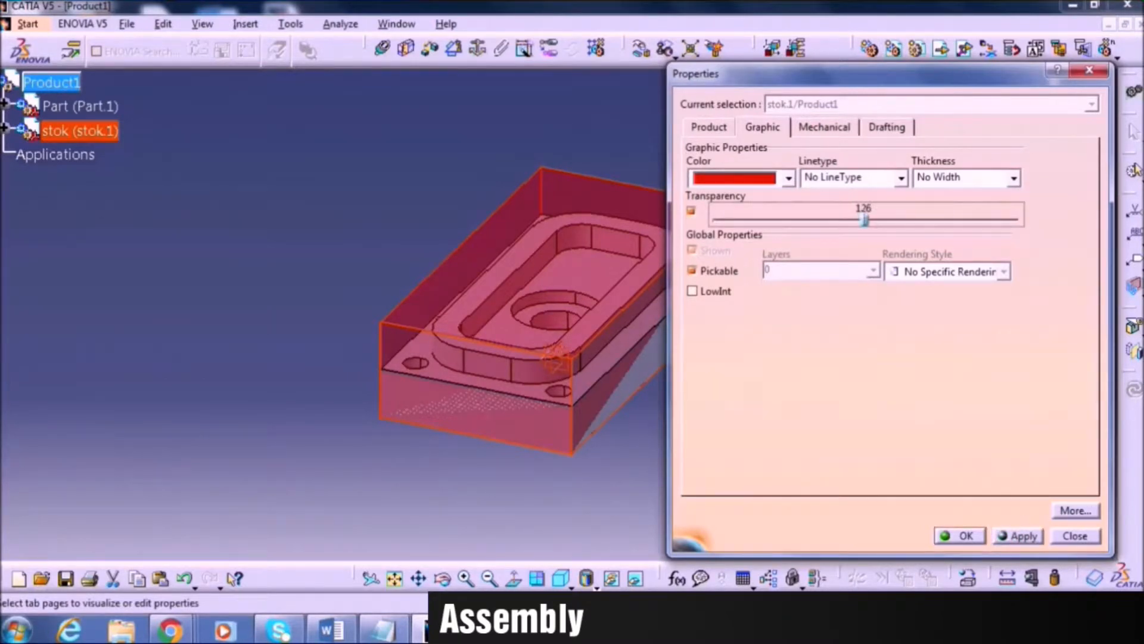
left_click(1016, 537)
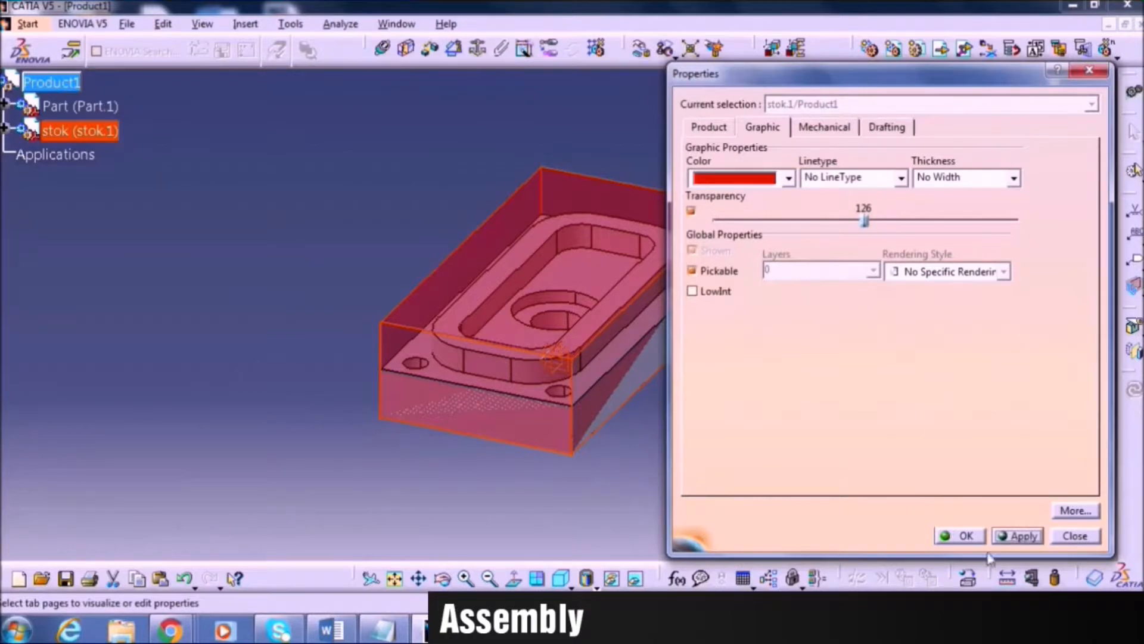
left_click(965, 535)
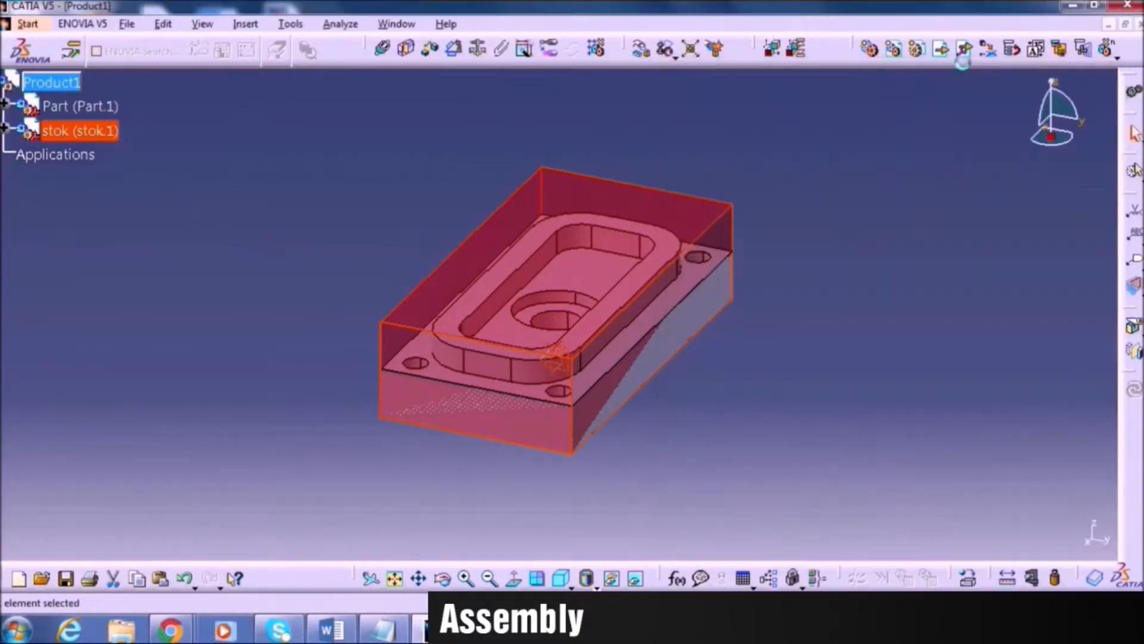
left_click(781, 217)
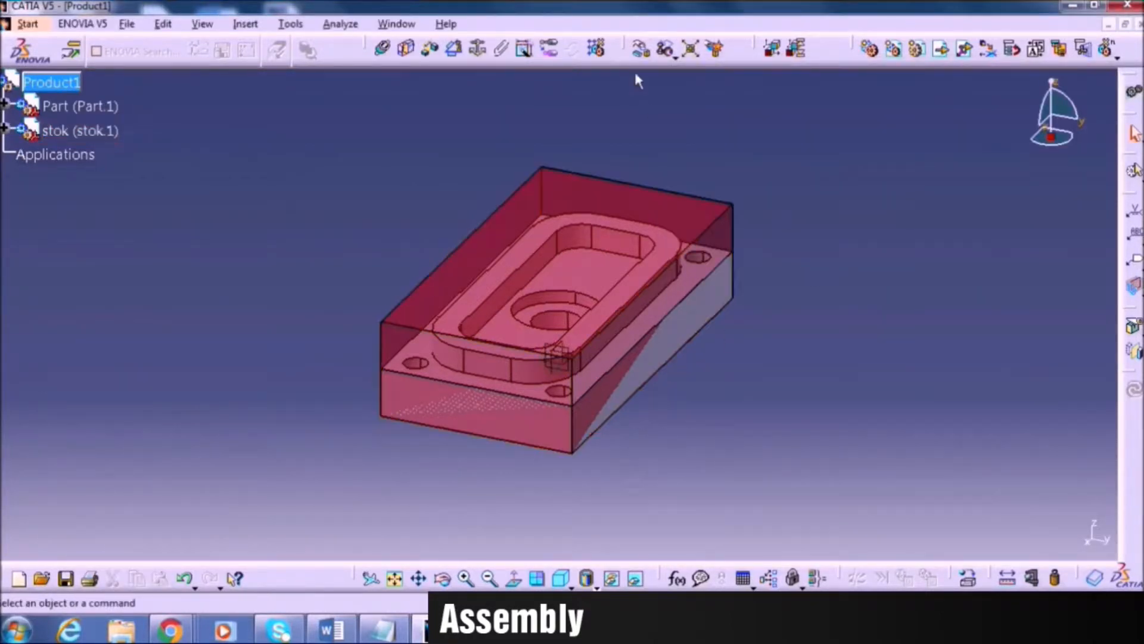
Move the stok component upward along the Z axis with Manipulation until it is clear of the finished part.
left_click(640, 48)
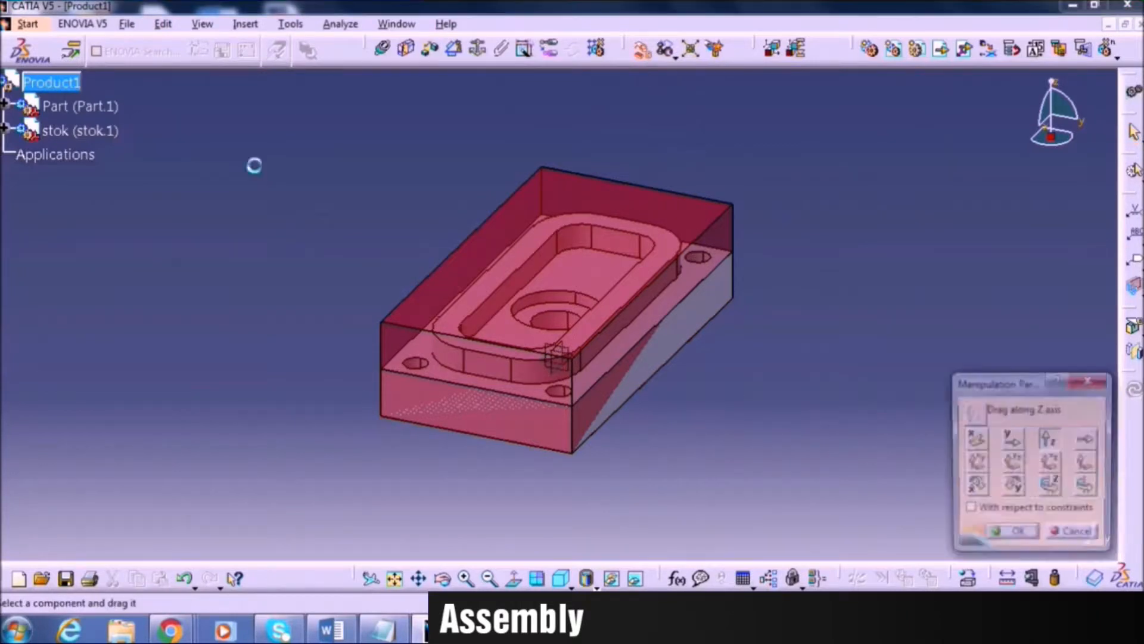
left_click(1044, 438)
left_click_drag(511, 360, 512, 186)
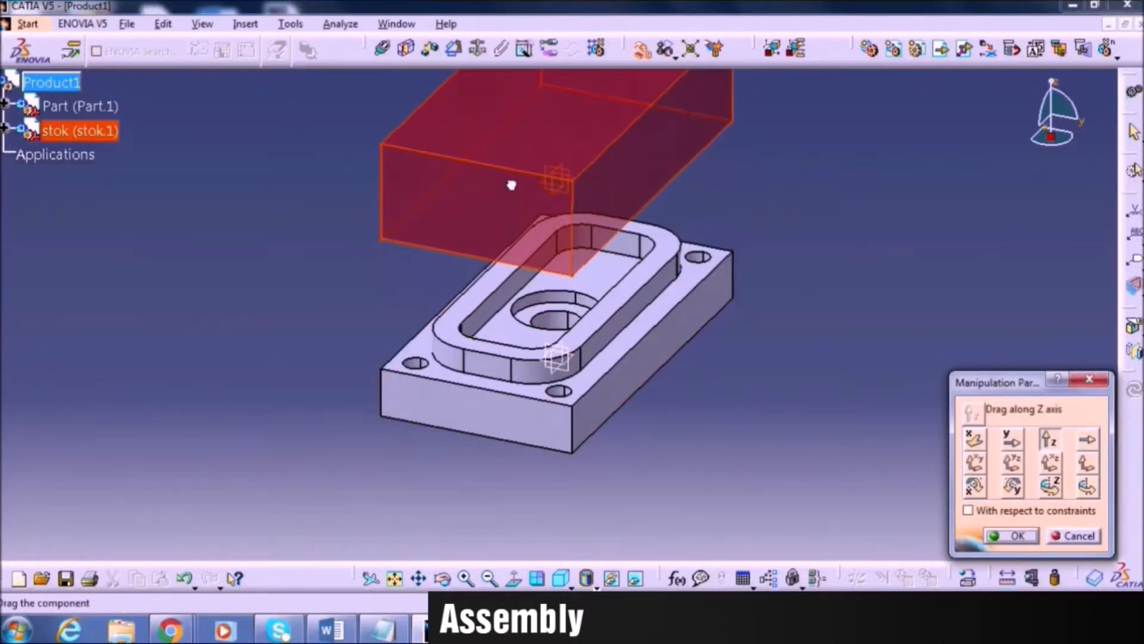
left_click(1011, 535)
Add an offset constraint of -5 mm between the bottom faces of the stock and the part, and update the assembly.
middle_click_drag(693, 400, 528, 198)
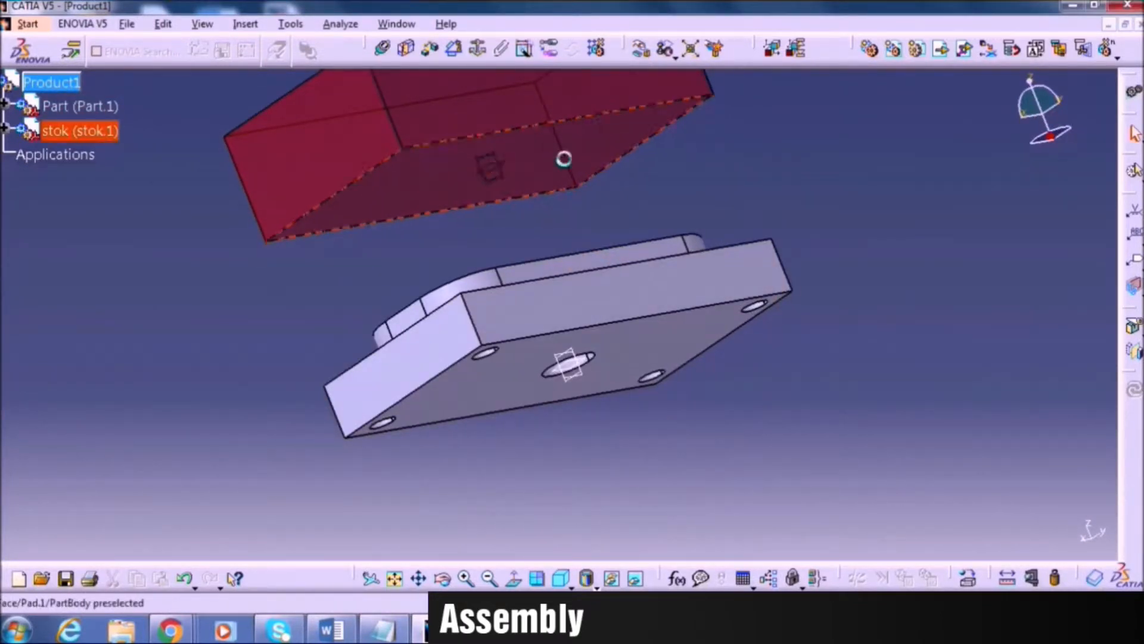
left_click(613, 160)
left_click(647, 345, "ctrl")
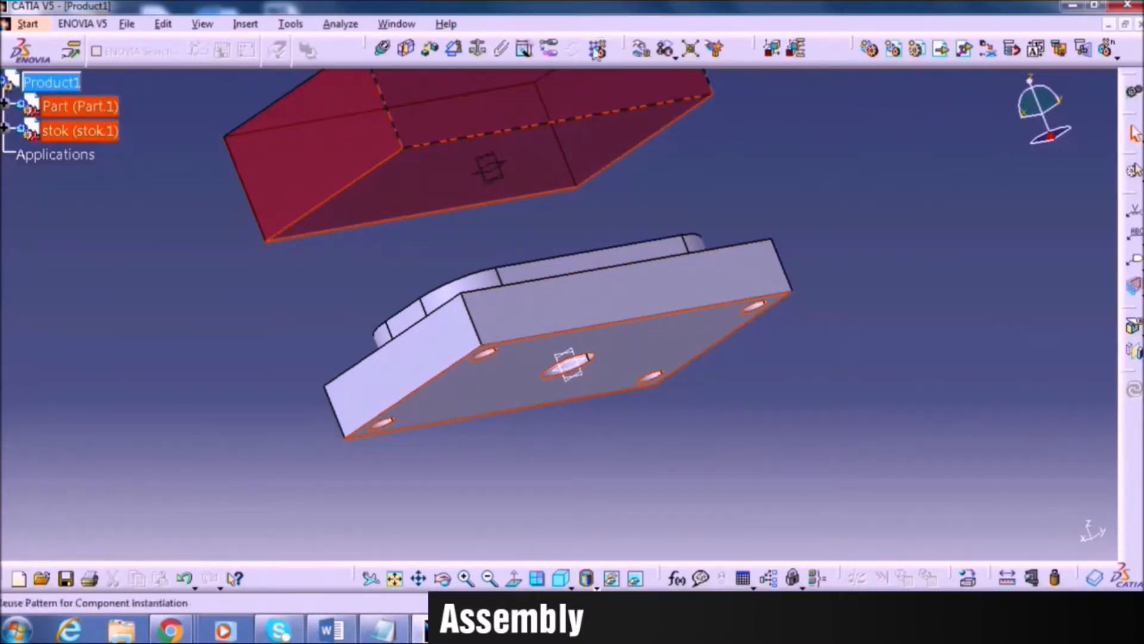
left_click(430, 48)
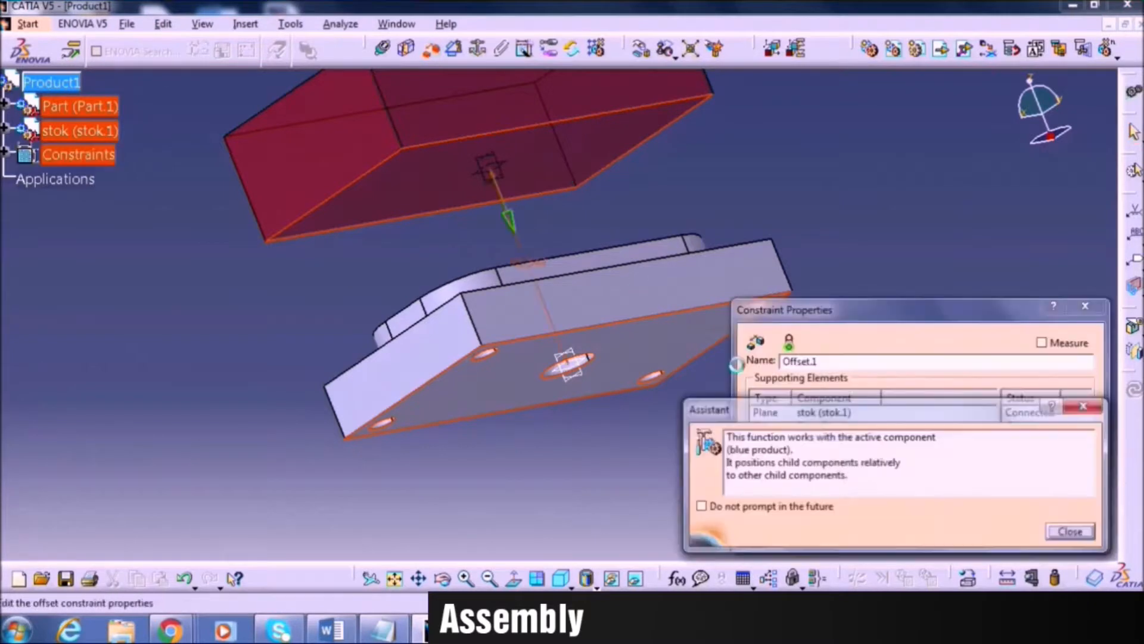
left_click(1084, 407)
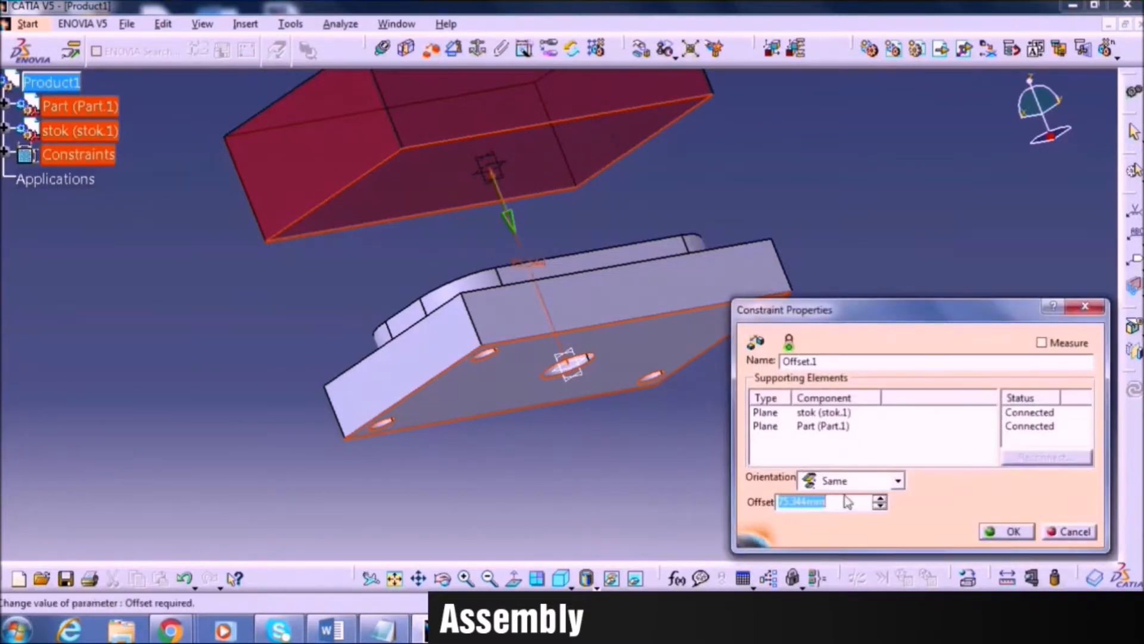
type("-5")
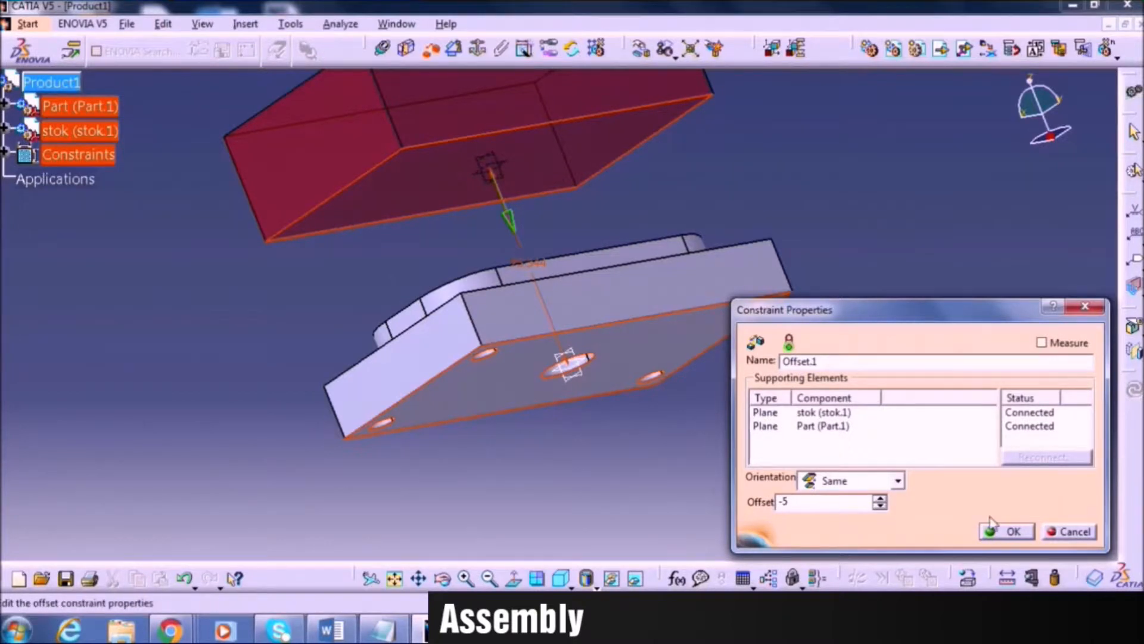
left_click(1007, 531)
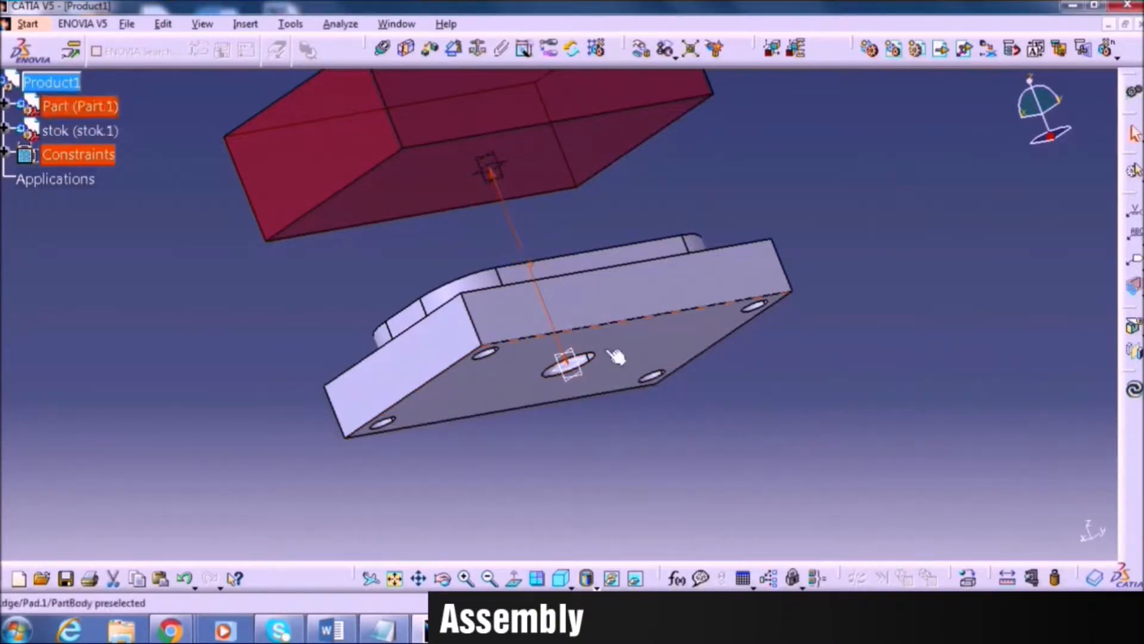
left_click(1133, 132)
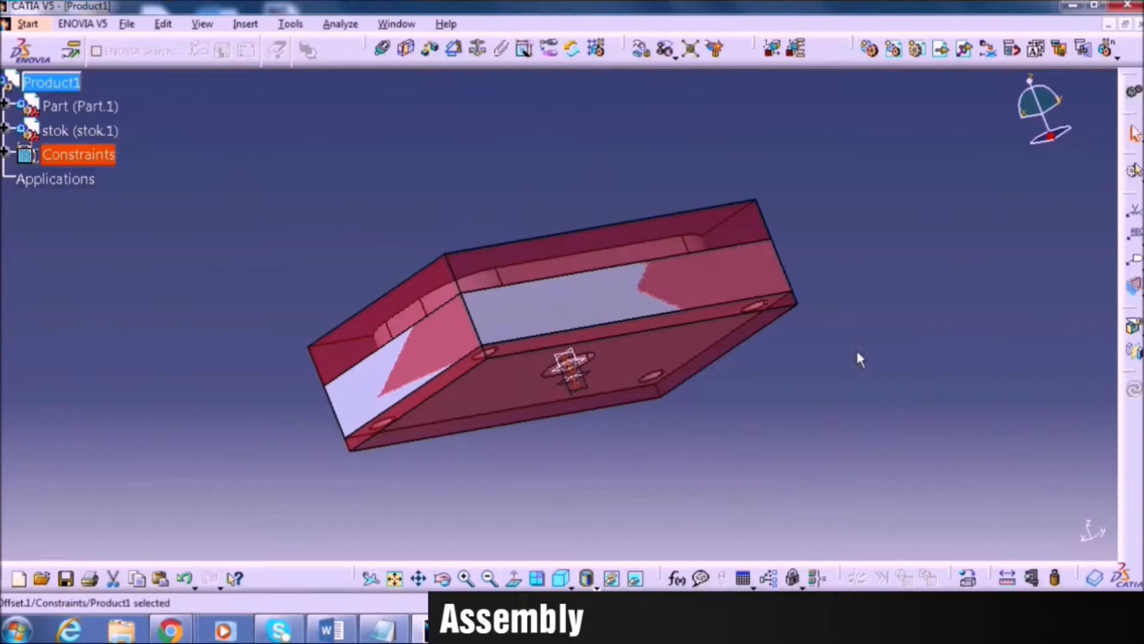
middle_click_drag(827, 253, 778, 442)
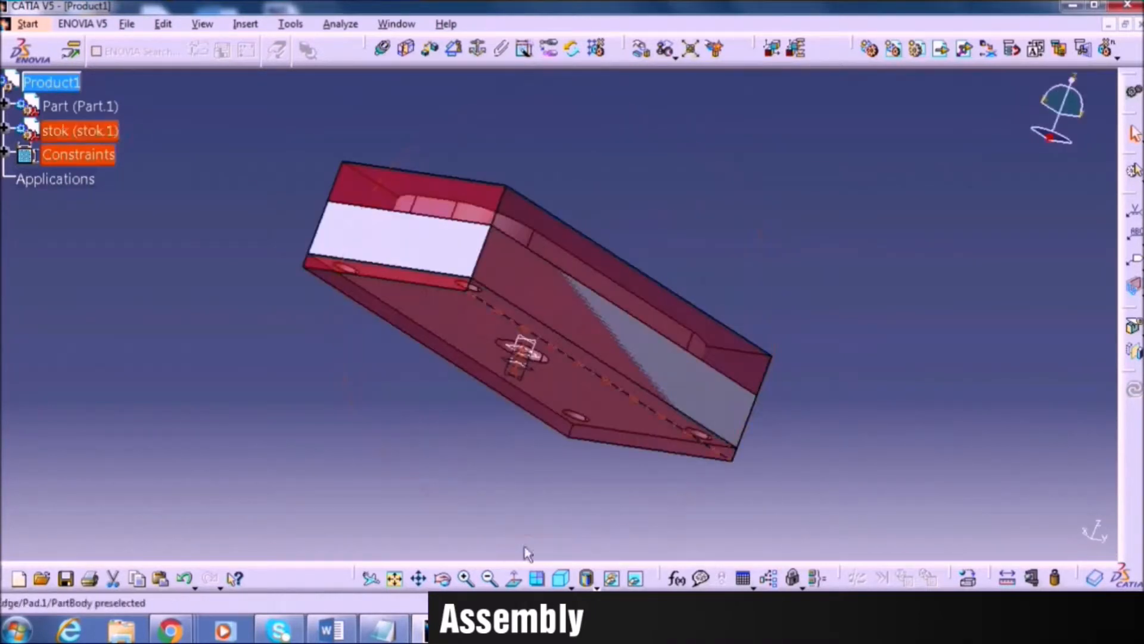
left_click(562, 578)
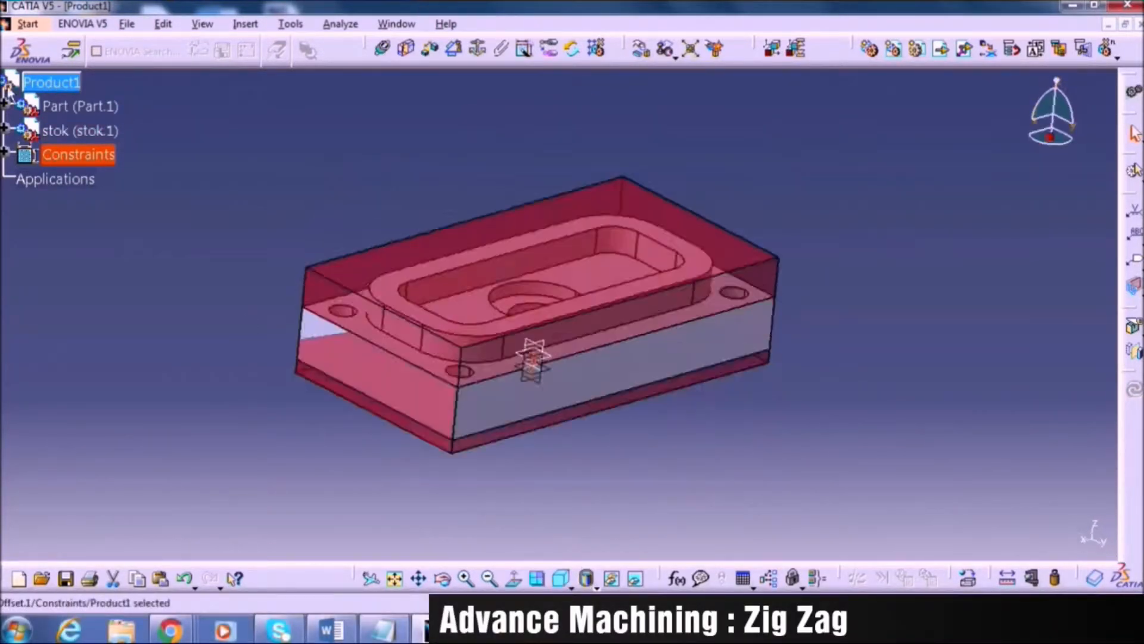
Switch the product assembly to the Advanced Machining workbench.
left_click(28, 23)
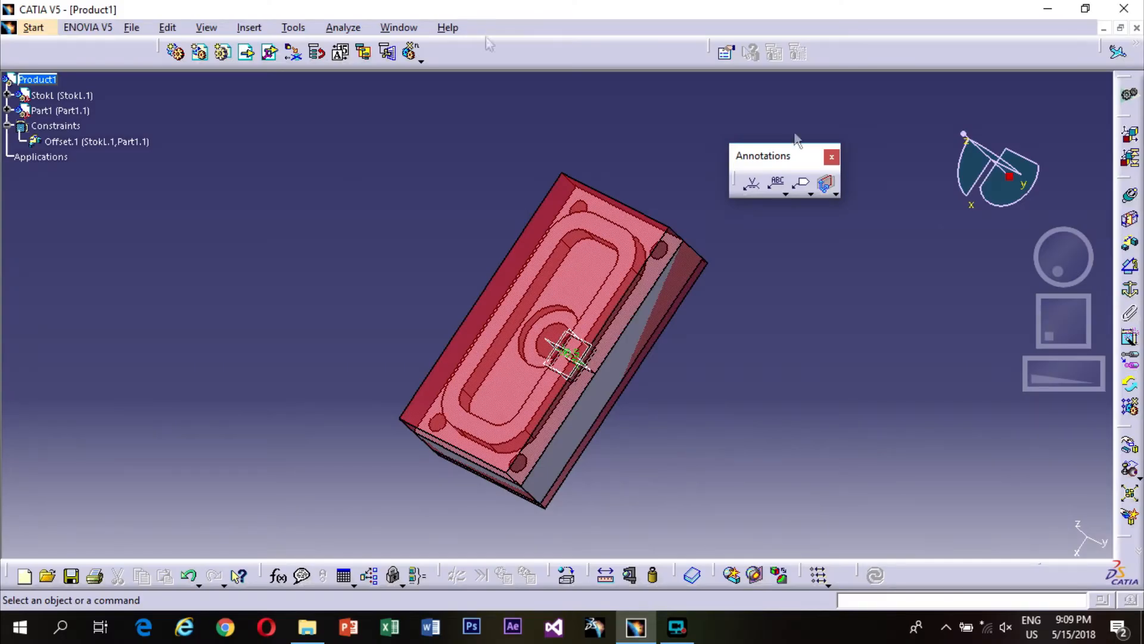
left_click(34, 27)
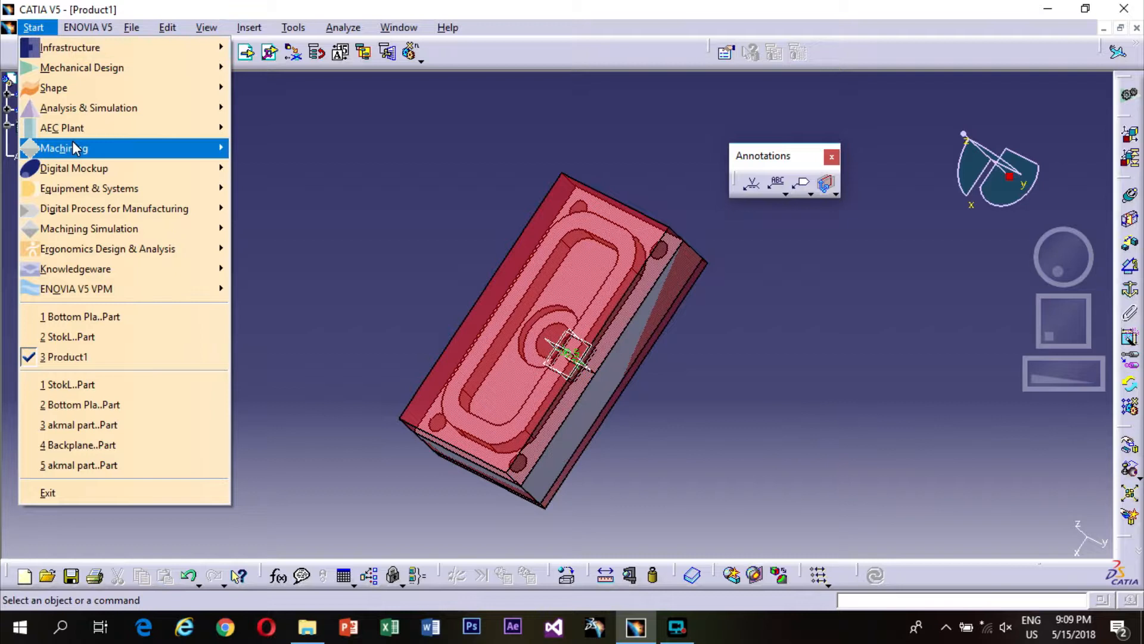
mouse_move(74, 148)
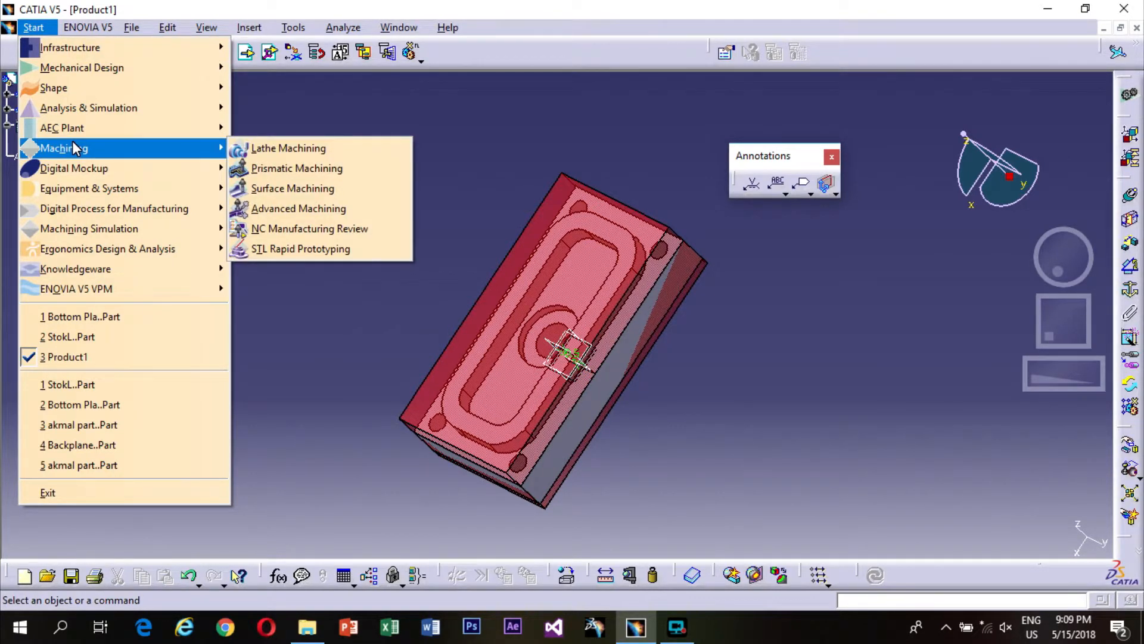
left_click(298, 187)
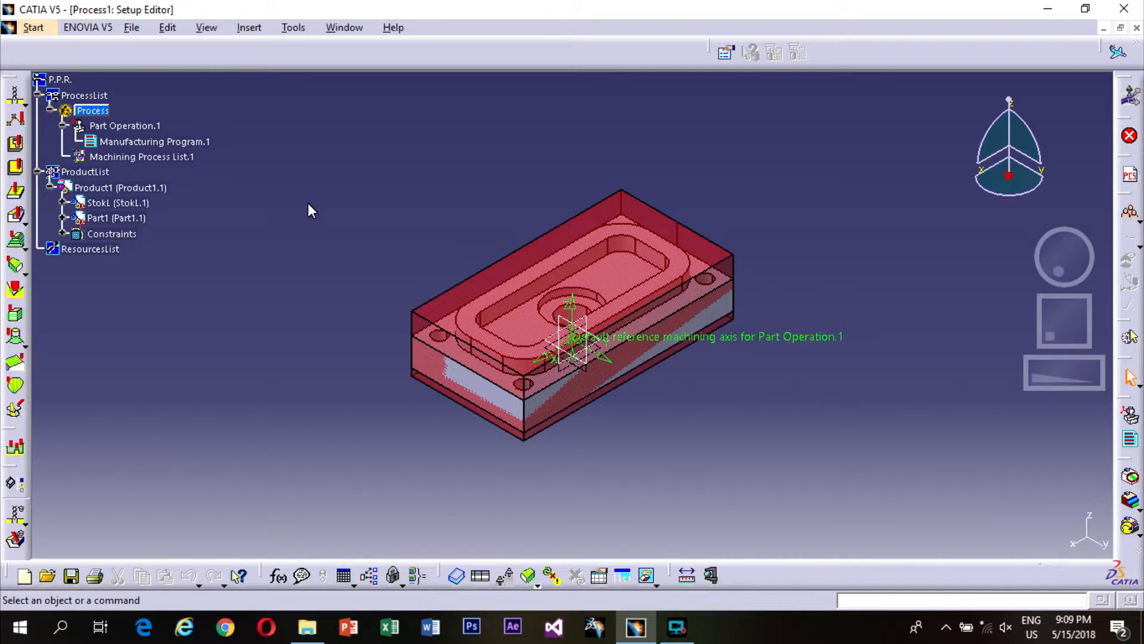
Edit Part Operation.1 and place its reference machining axis origin at the stock's nearest top corner.
double_click(132, 126)
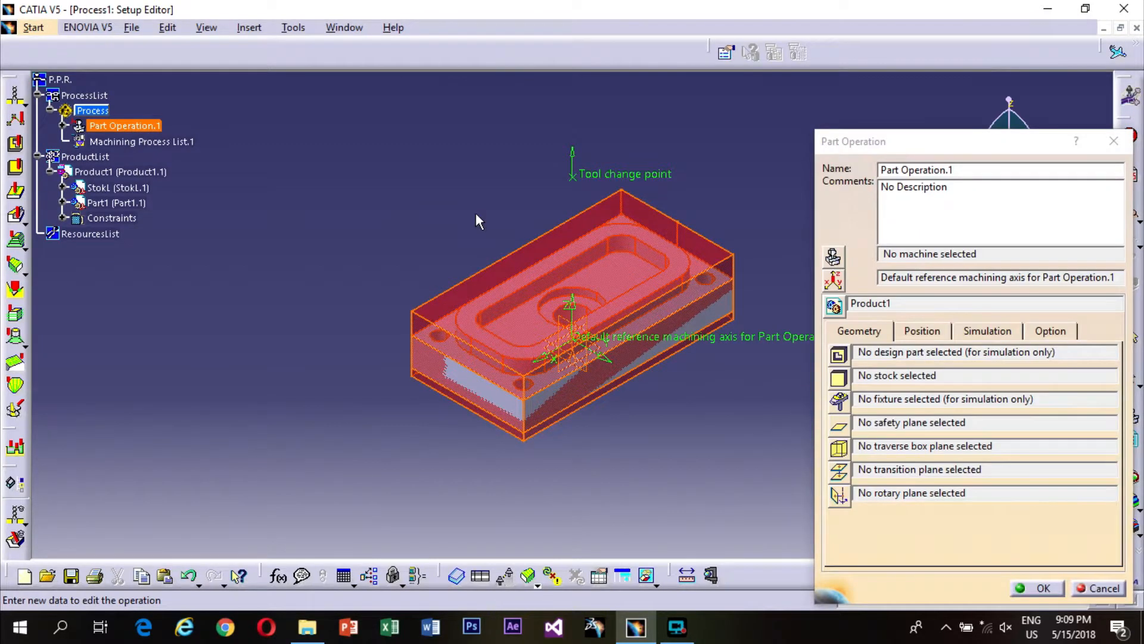
left_click(833, 279)
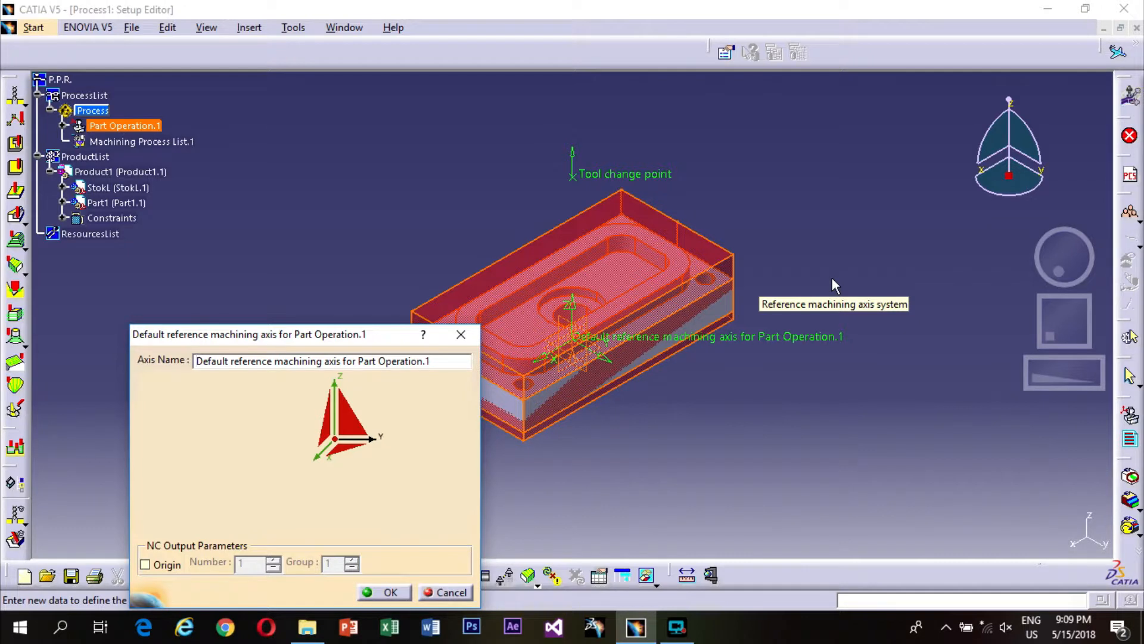
left_click(337, 441)
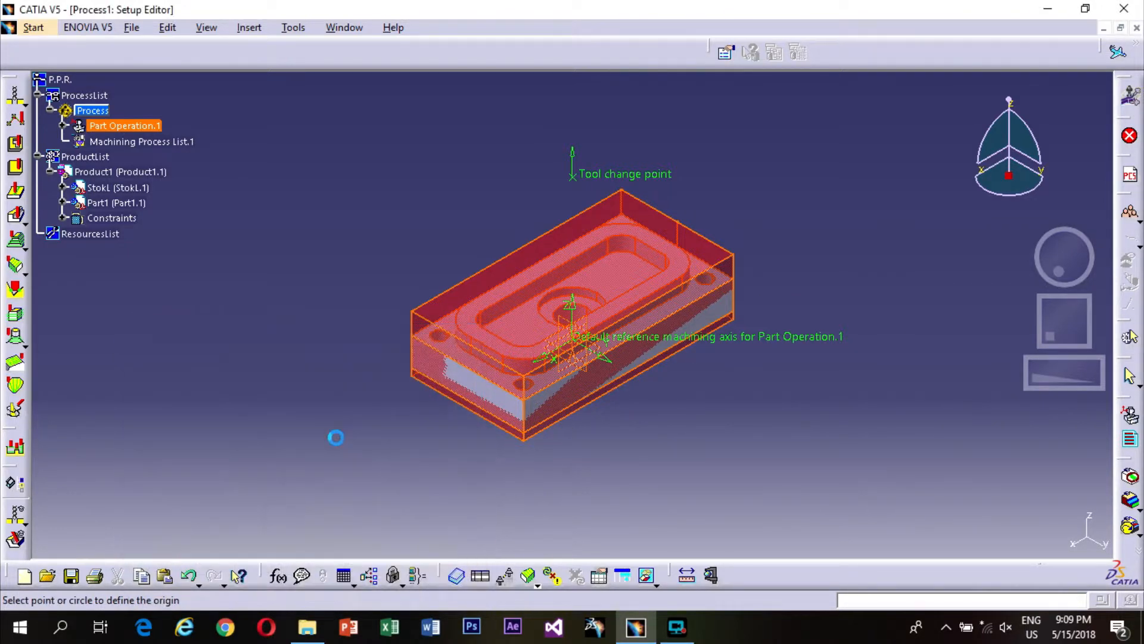
left_click(527, 379)
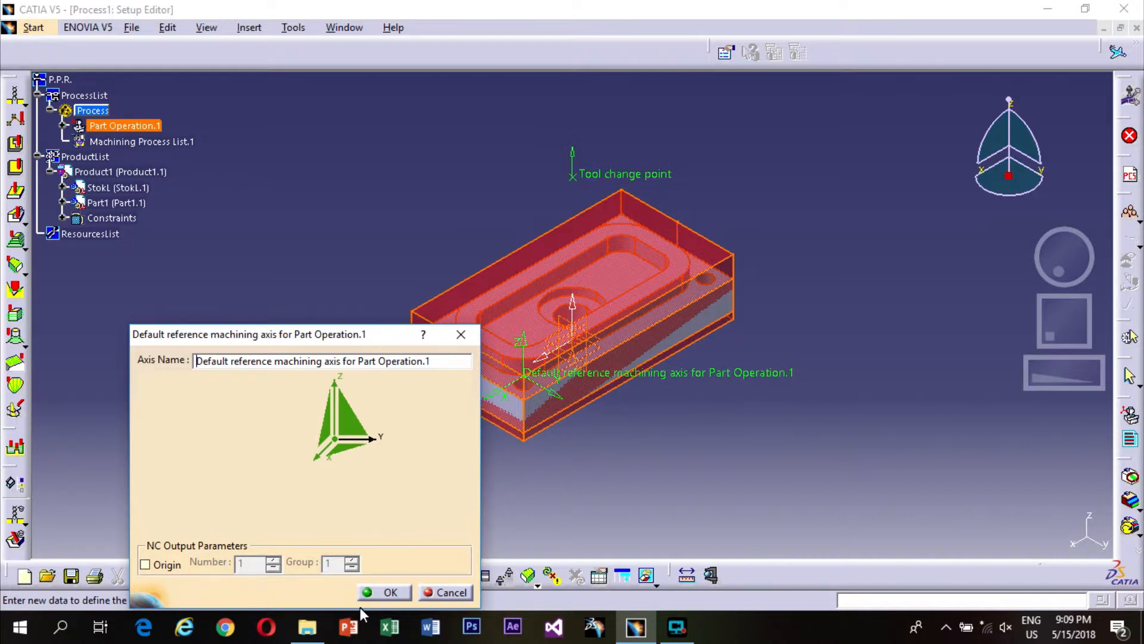
left_click(363, 592)
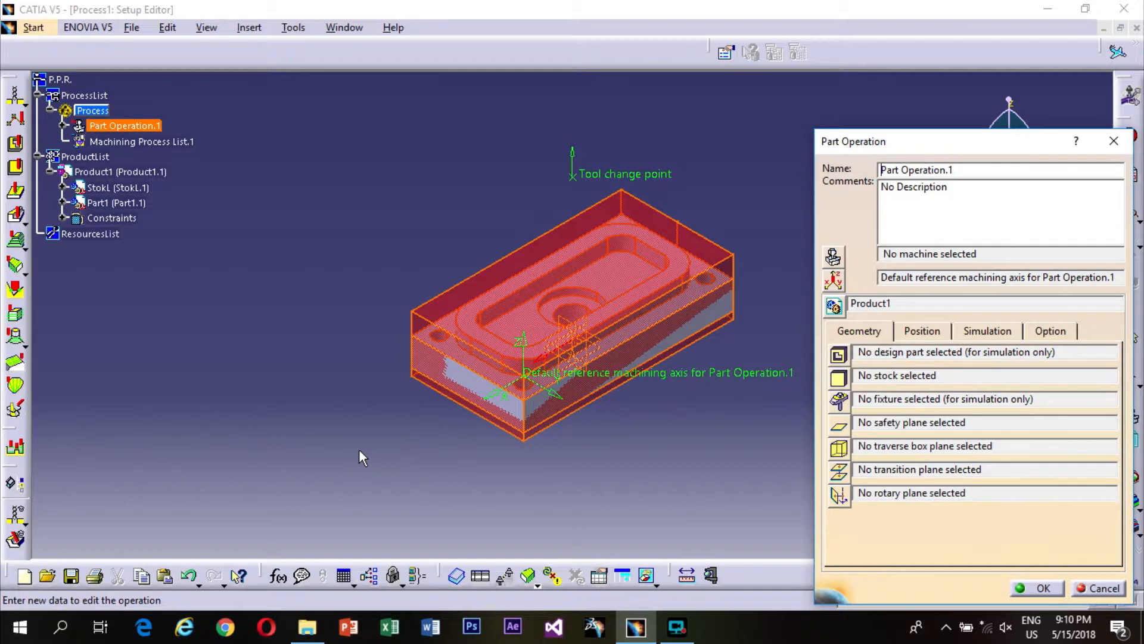
Assign Part1's PartBody as the design part of Part Operation.1, hiding StokL for the selection and showing it again.
right_click(119, 189)
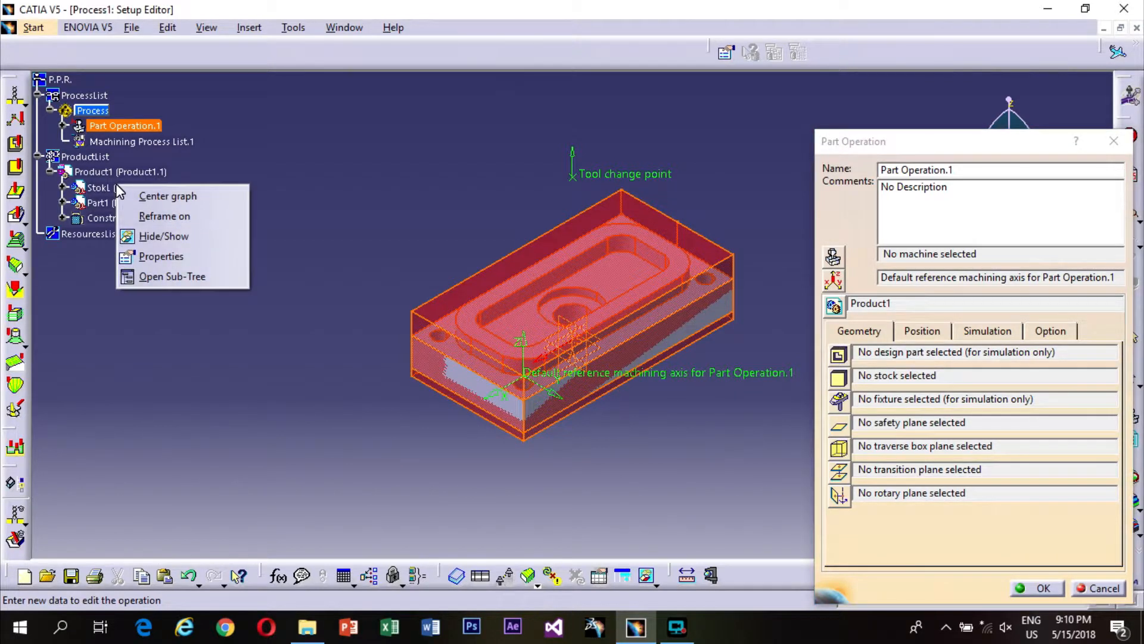
left_click(160, 232)
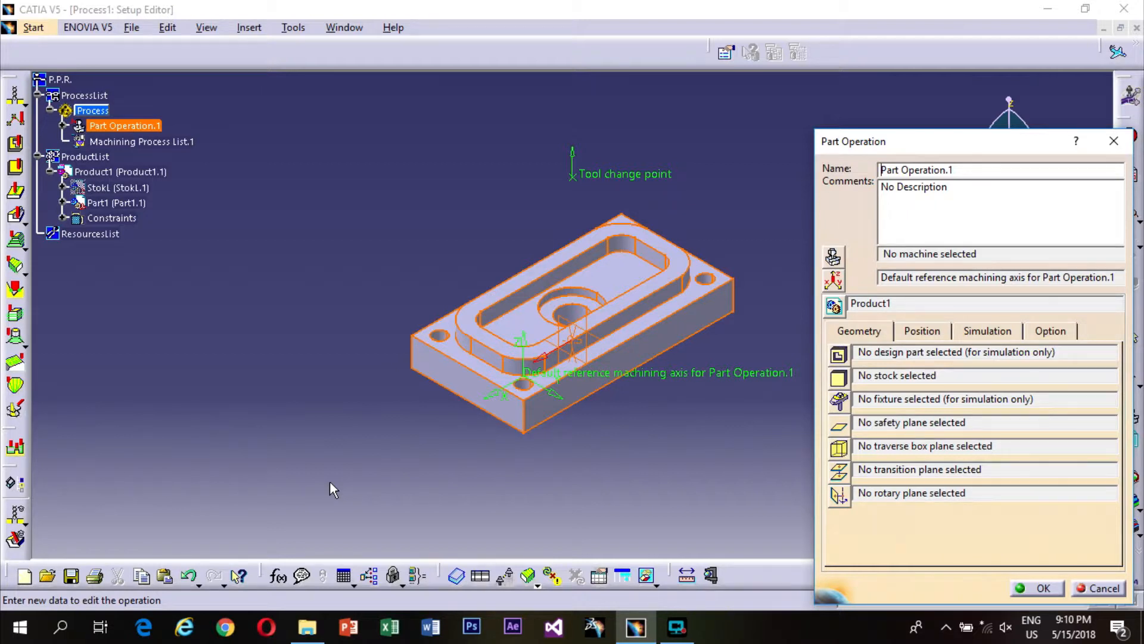
left_click(839, 356)
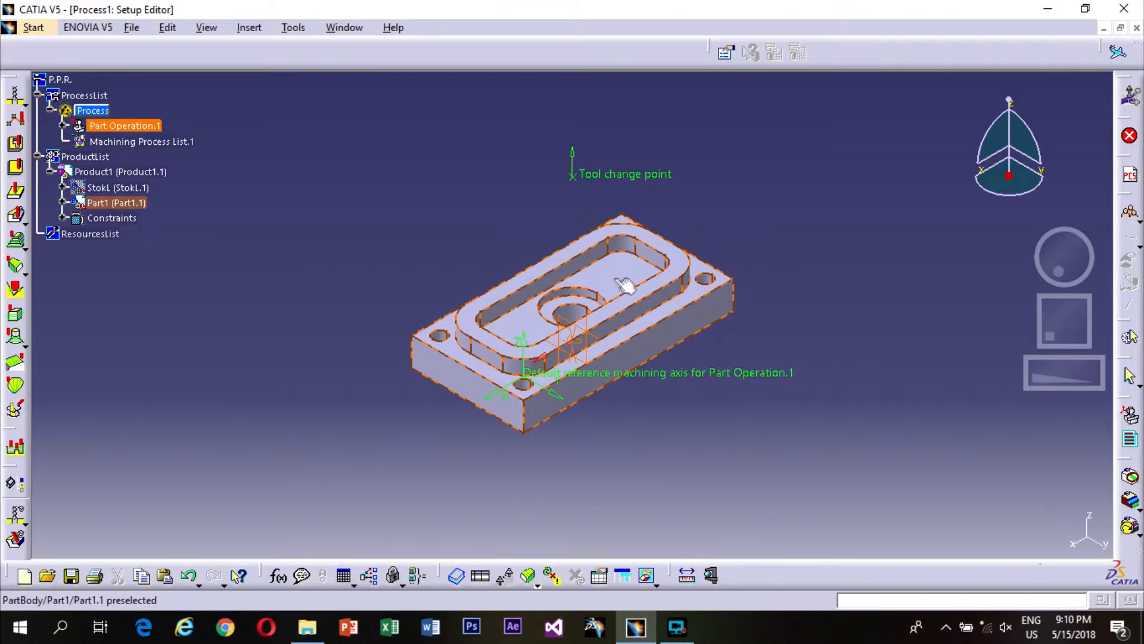
double_click(623, 285)
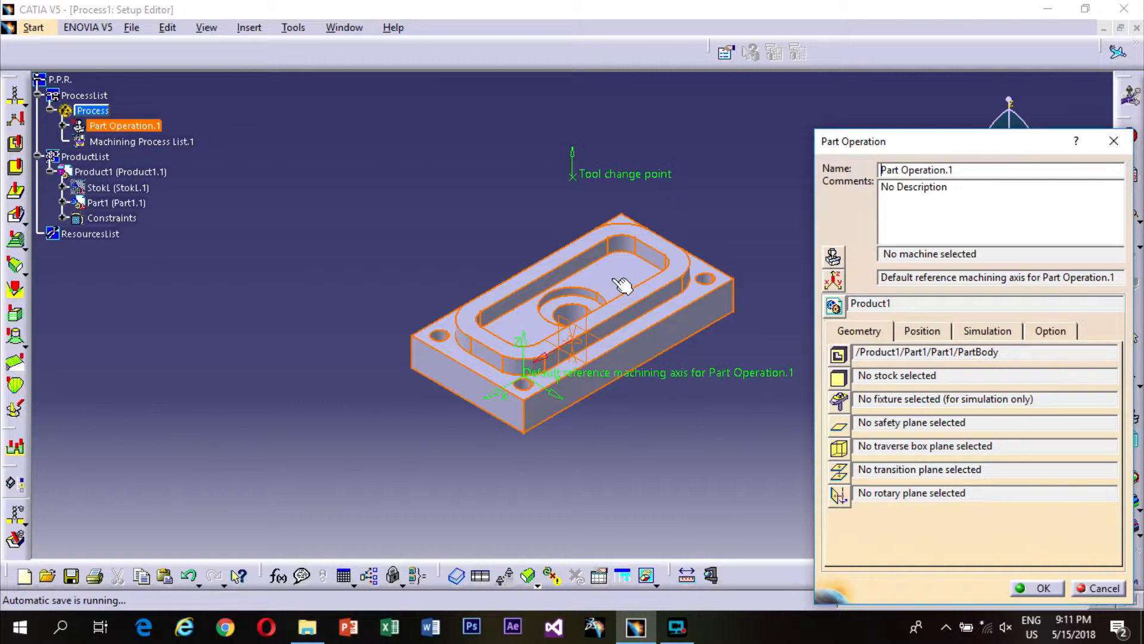
right_click(127, 187)
left_click(160, 234)
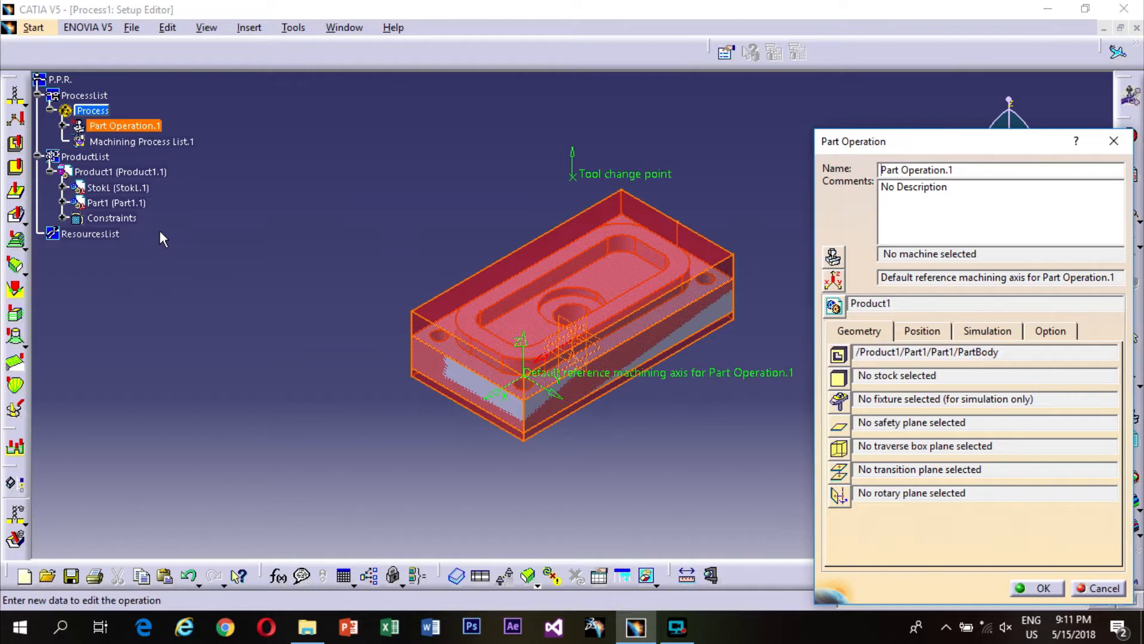
Assign StokL's PartBody as the stock and the stock's top face as the safety plane, and accept the part operation.
left_click(840, 378)
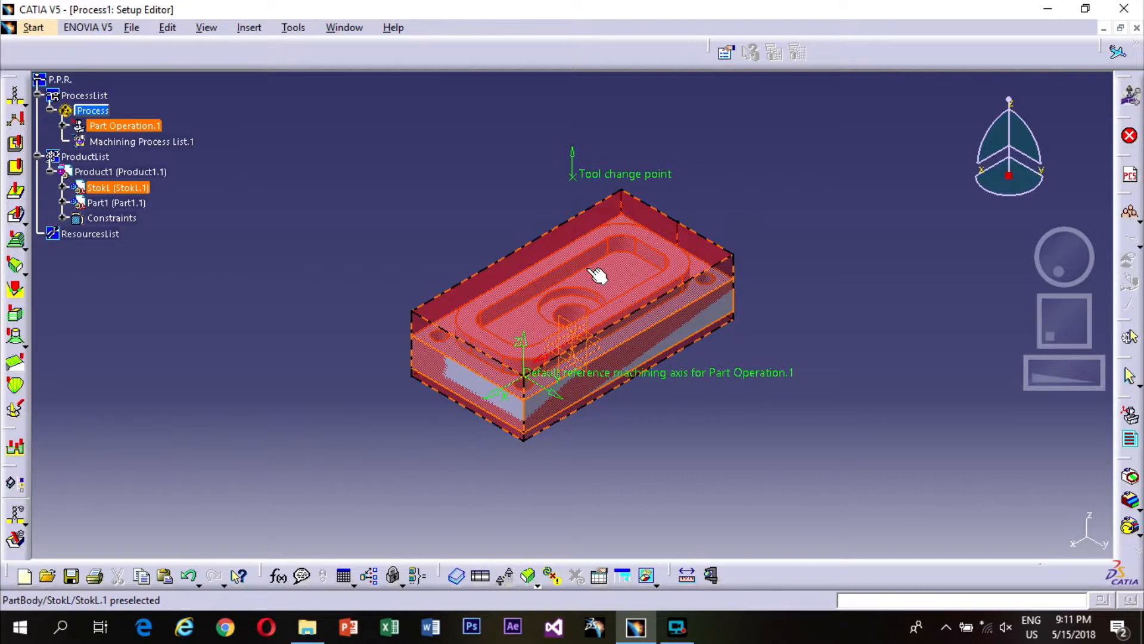
left_click(596, 274)
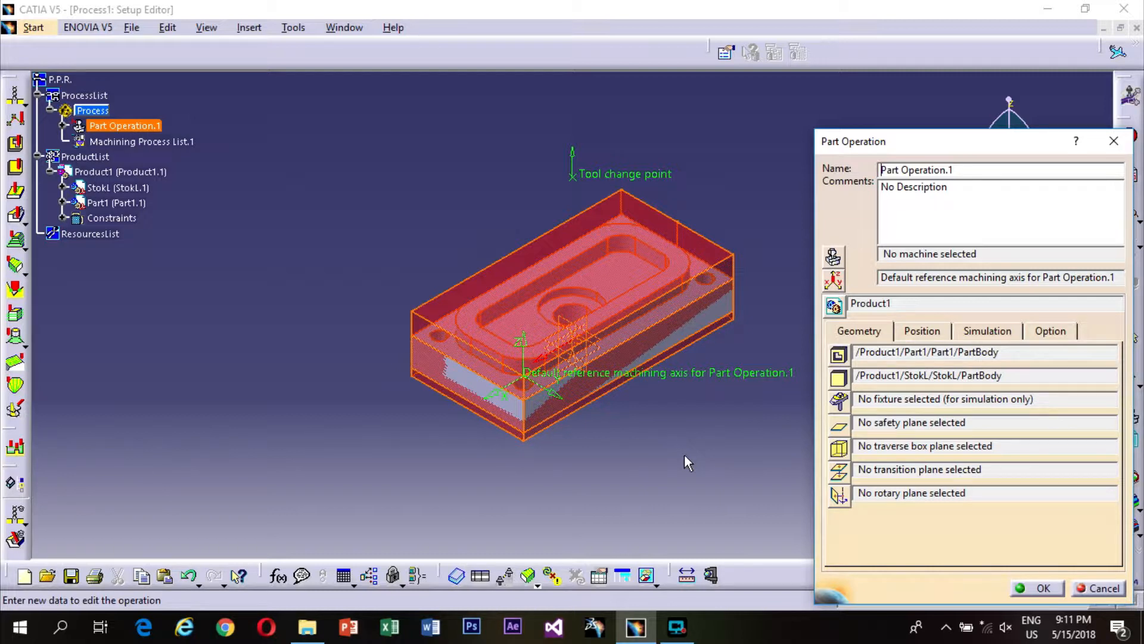
left_click(839, 423)
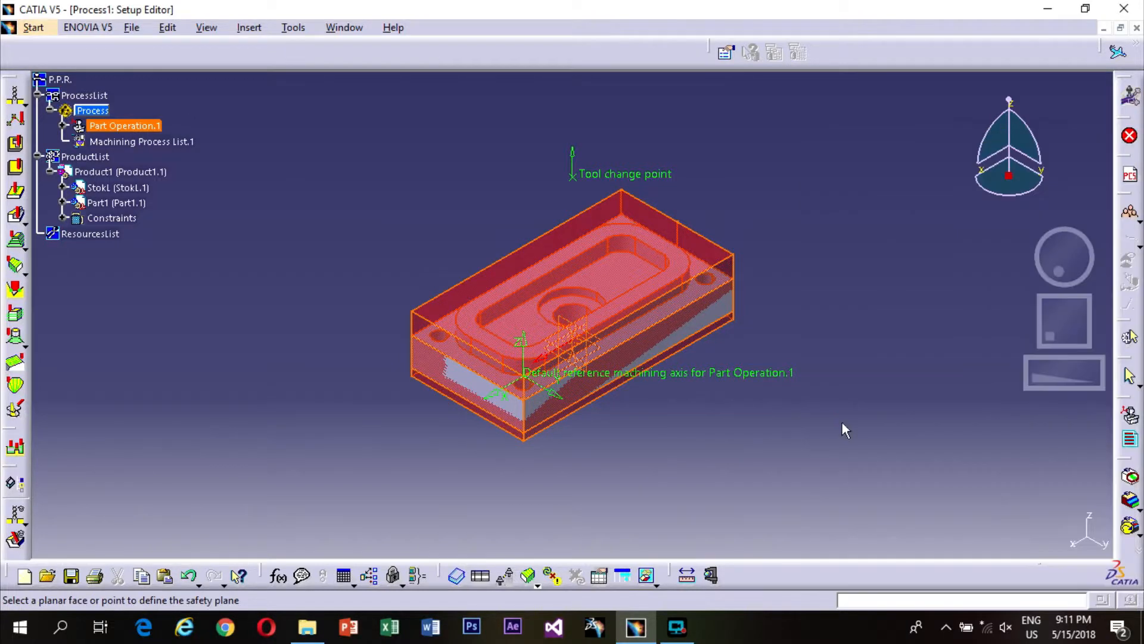
left_click(605, 279)
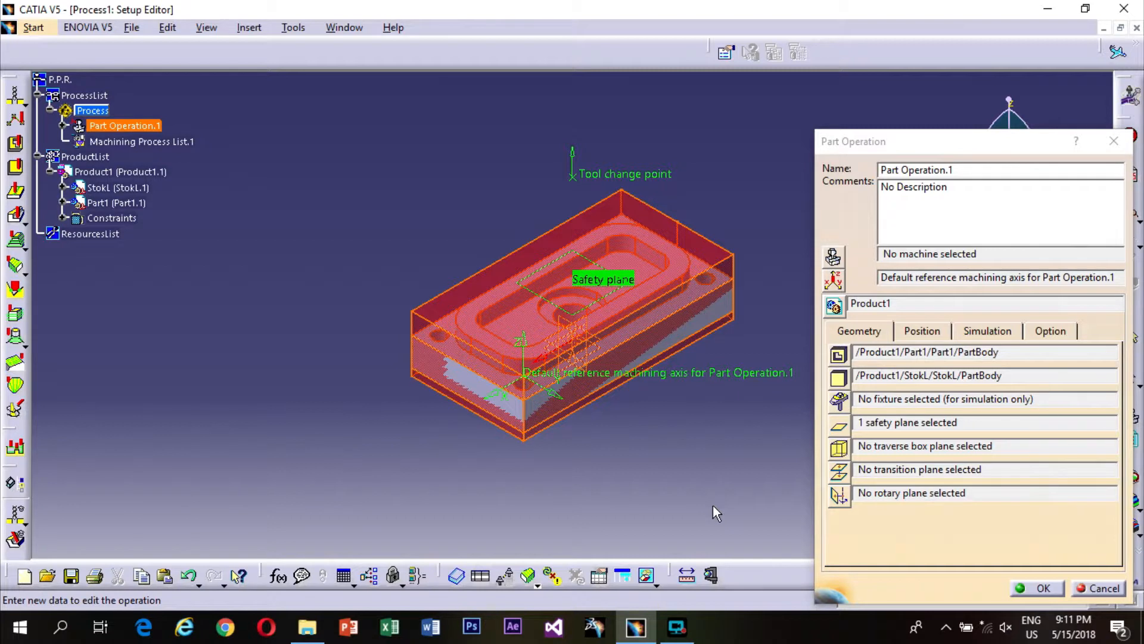
left_click(1043, 588)
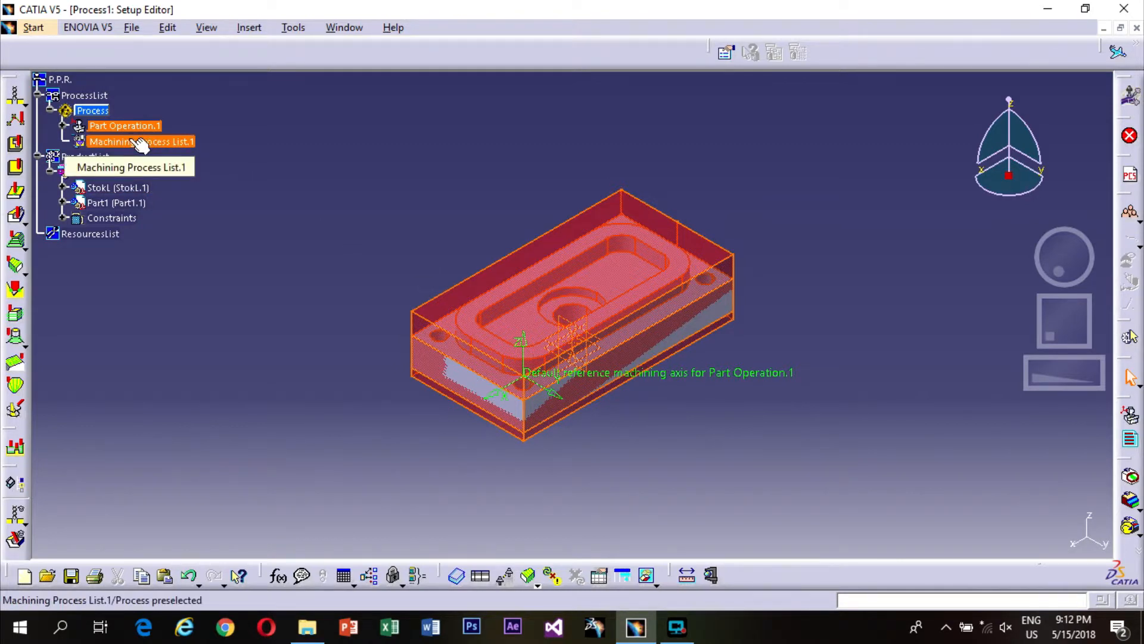
Insert a Roughing operation in Manufacturing Program.1 under Part Operation.1.
left_click(64, 126)
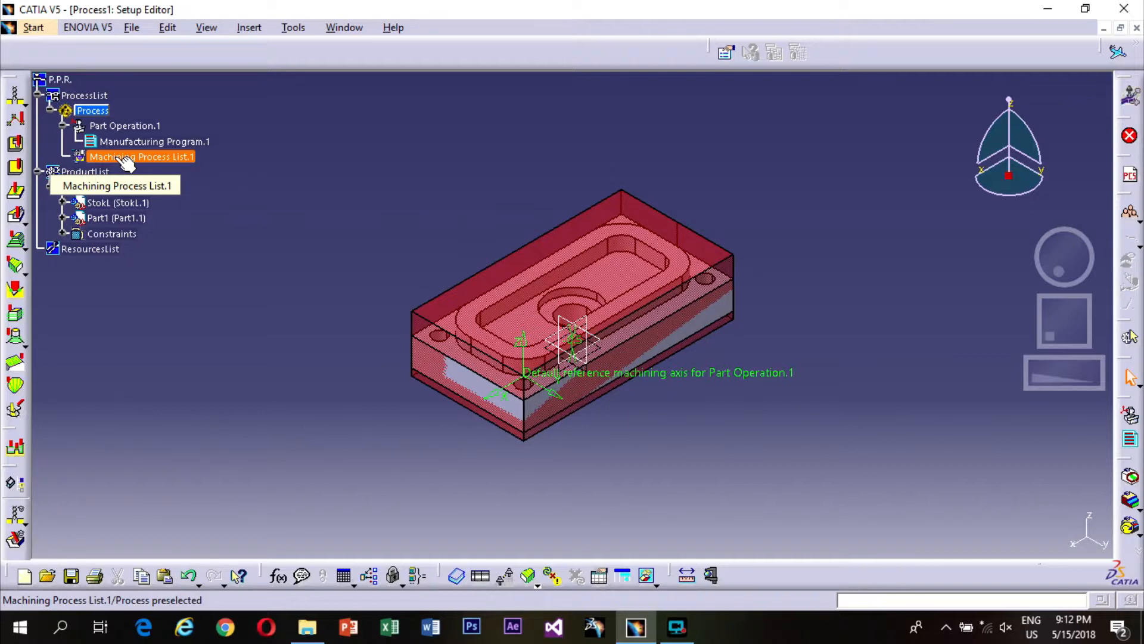
left_click(149, 141)
left_click(17, 243)
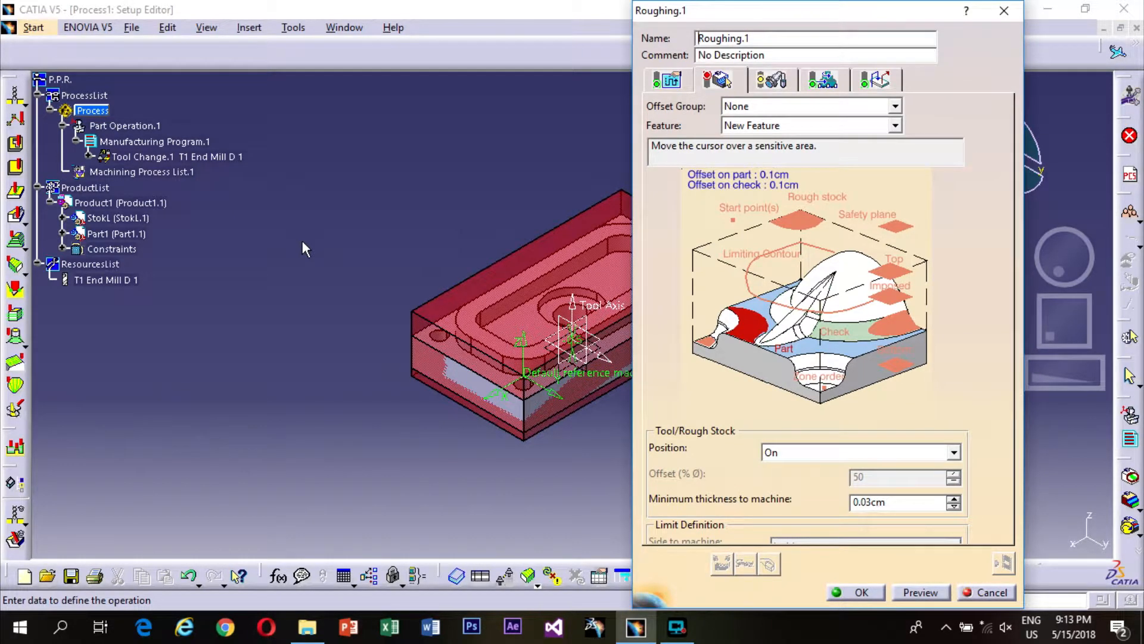
Define StokL as the rough stock of Roughing.1 and the stock's top face as its safety plane.
middle_click_drag(1065, 327, 1031, 329)
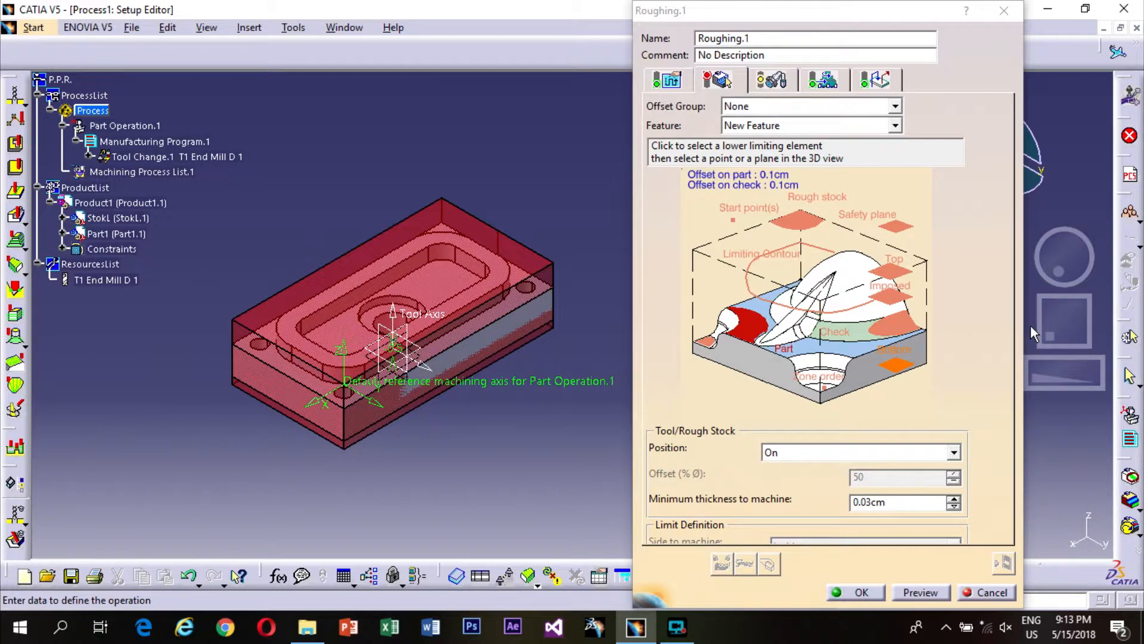
left_click(799, 221)
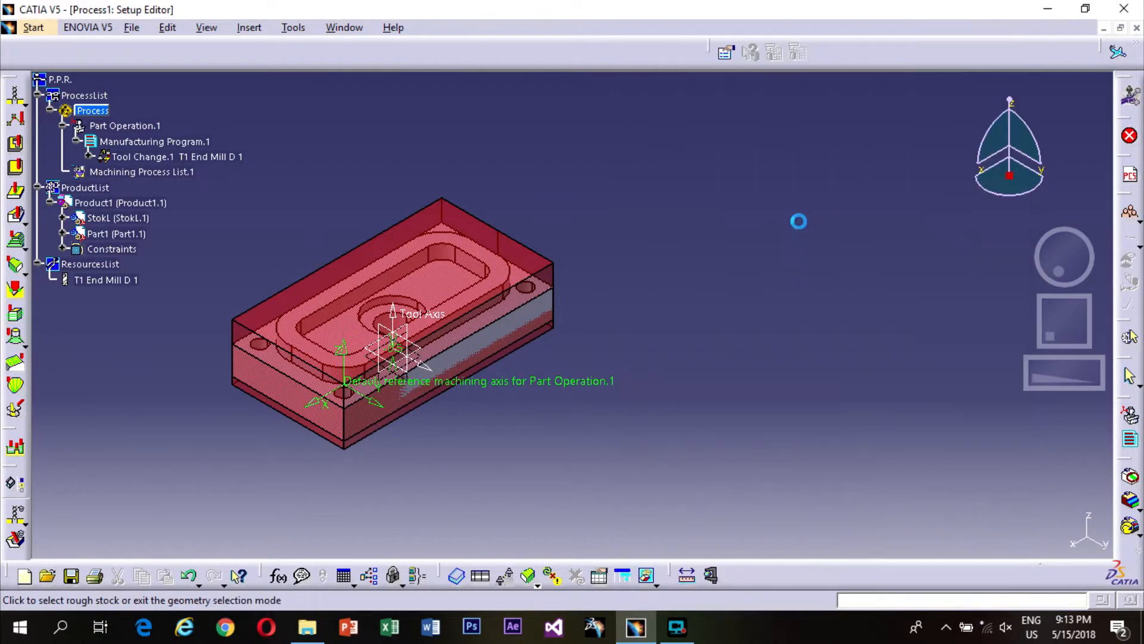
left_click(420, 271)
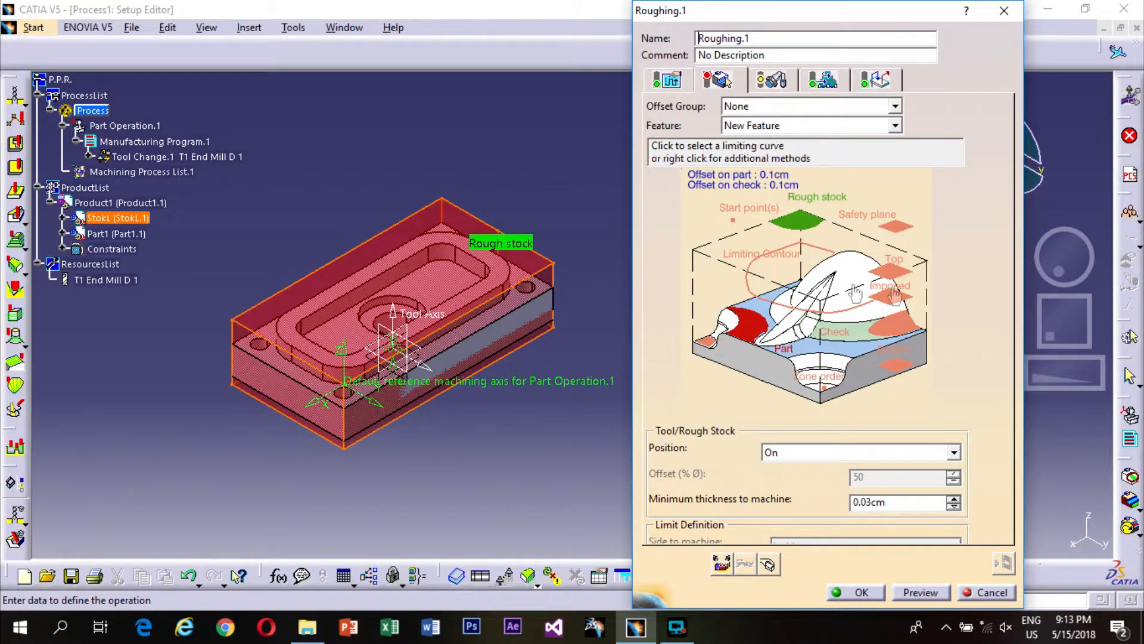
left_click(895, 226)
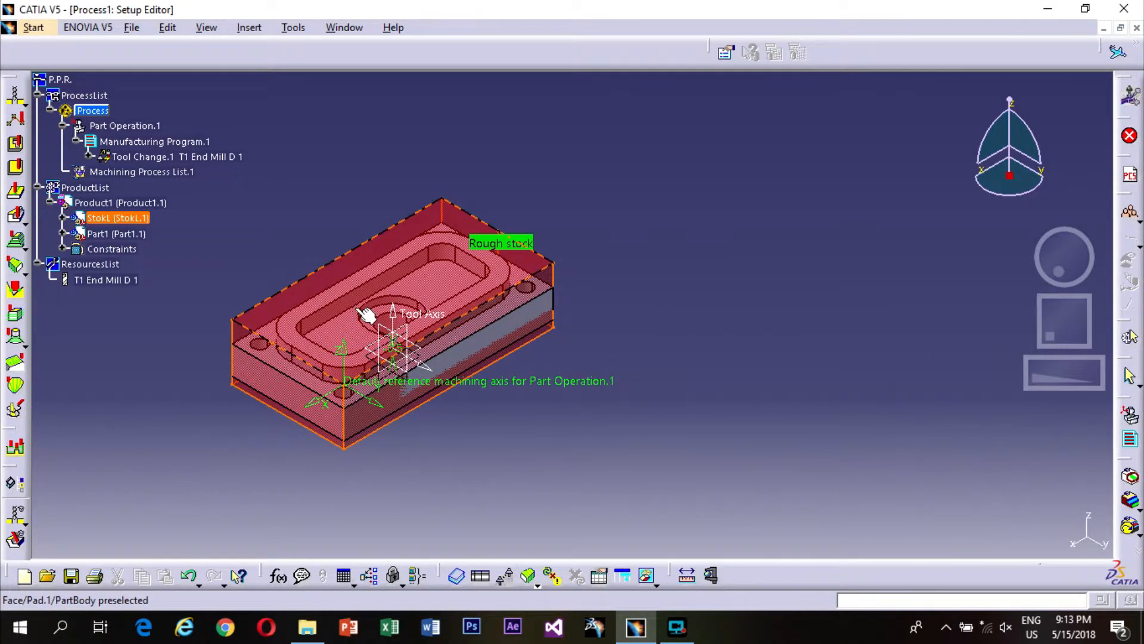
left_click(340, 330)
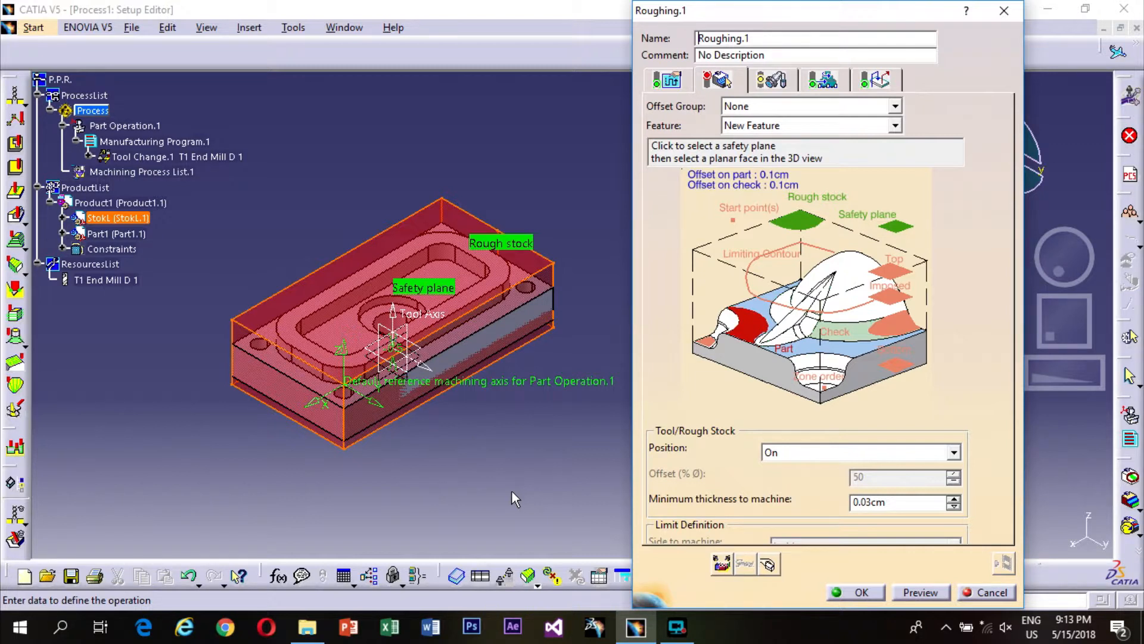
Define the bottom face of the stock as the bottom limiting element of Roughing.1.
left_click(891, 364)
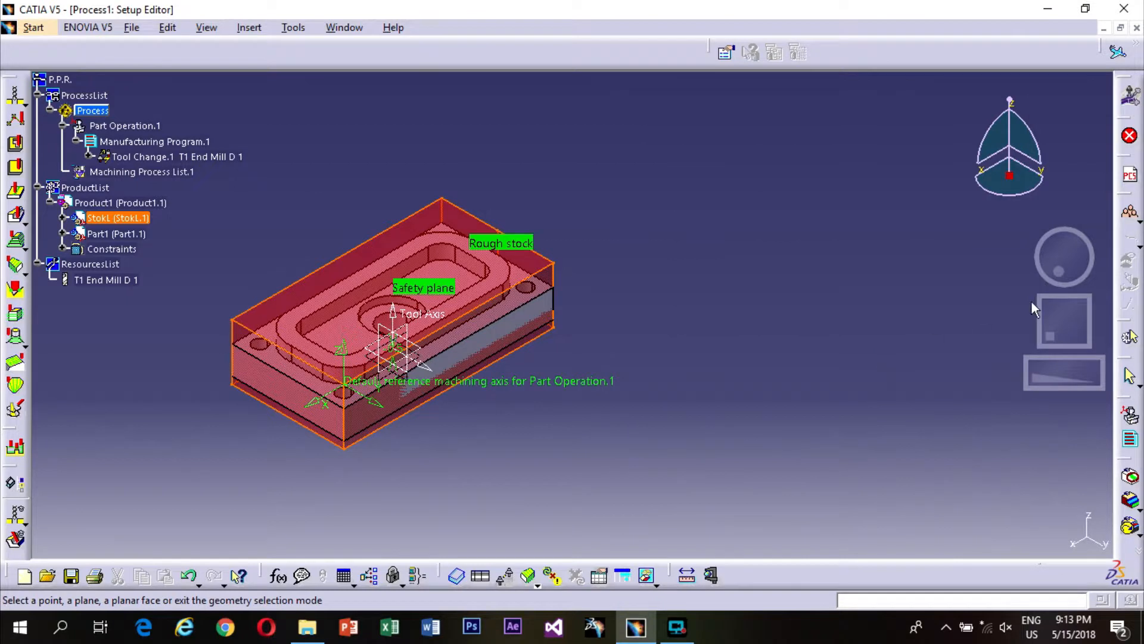
left_click_drag(1060, 264, 977, 199)
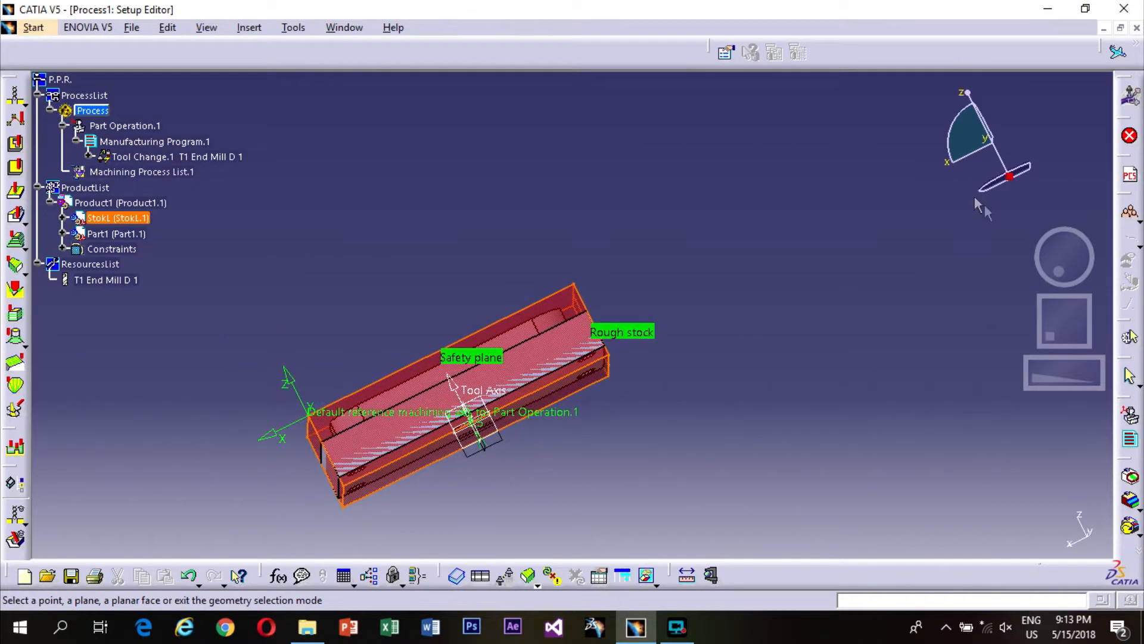
left_click_drag(1058, 268, 1018, 237)
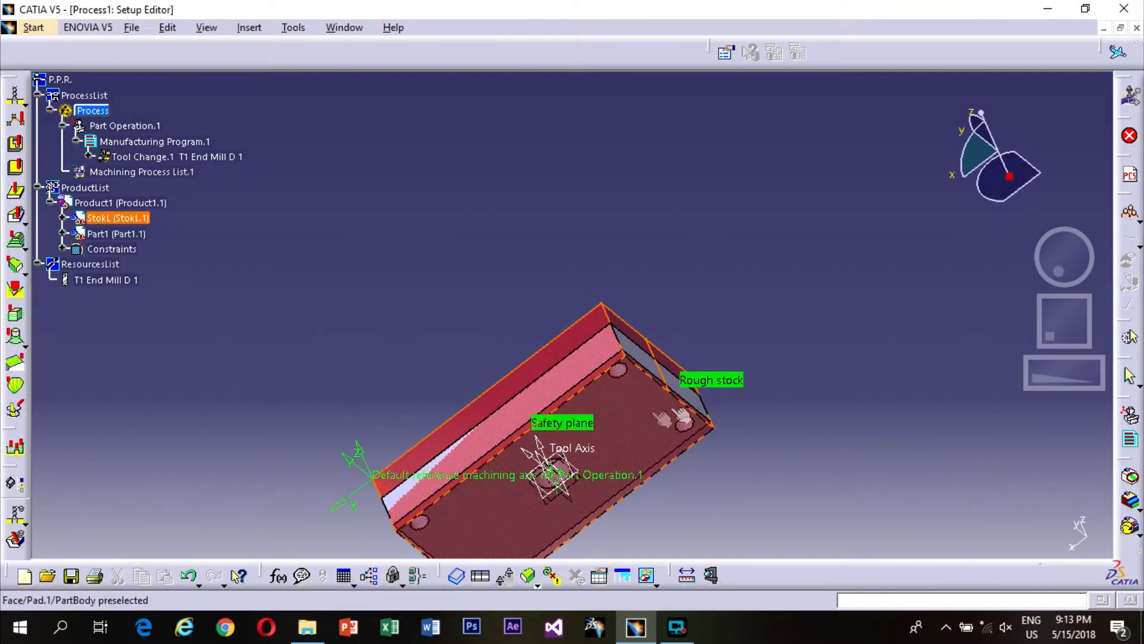
left_click(626, 425)
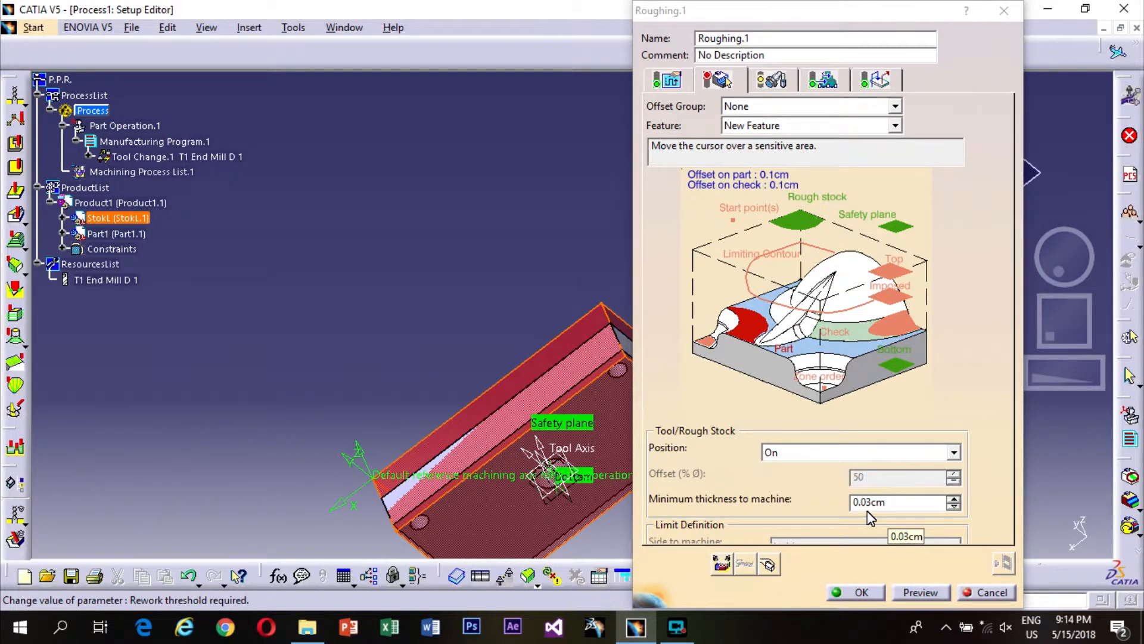
Hide StokL and select the body of Part1 as the part to machine in Roughing.1.
left_click(747, 336)
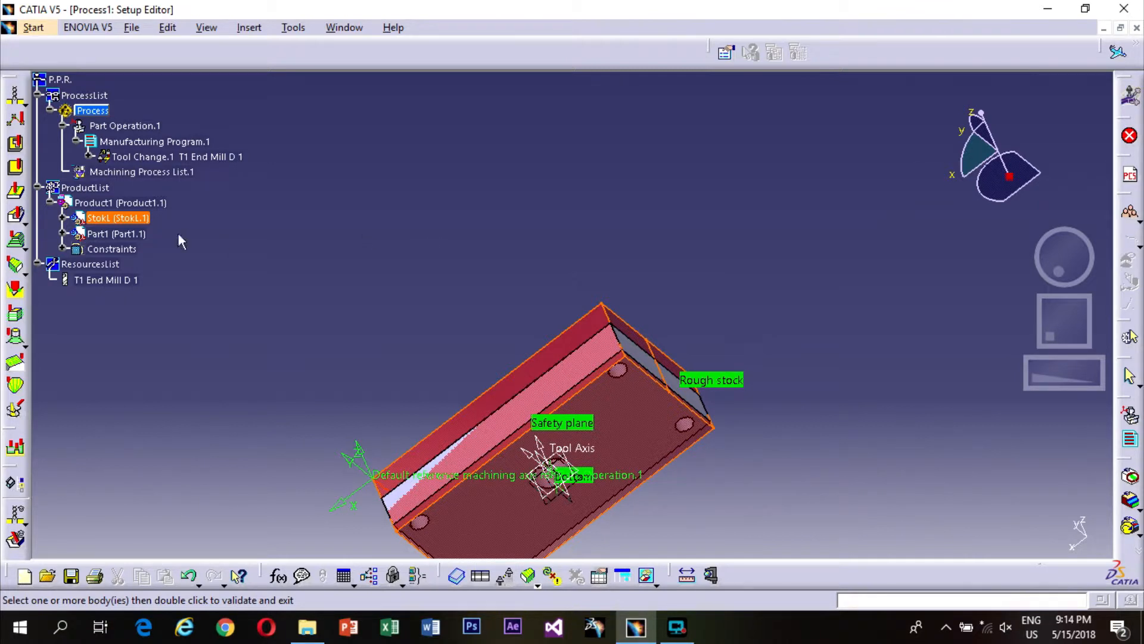
right_click(122, 219)
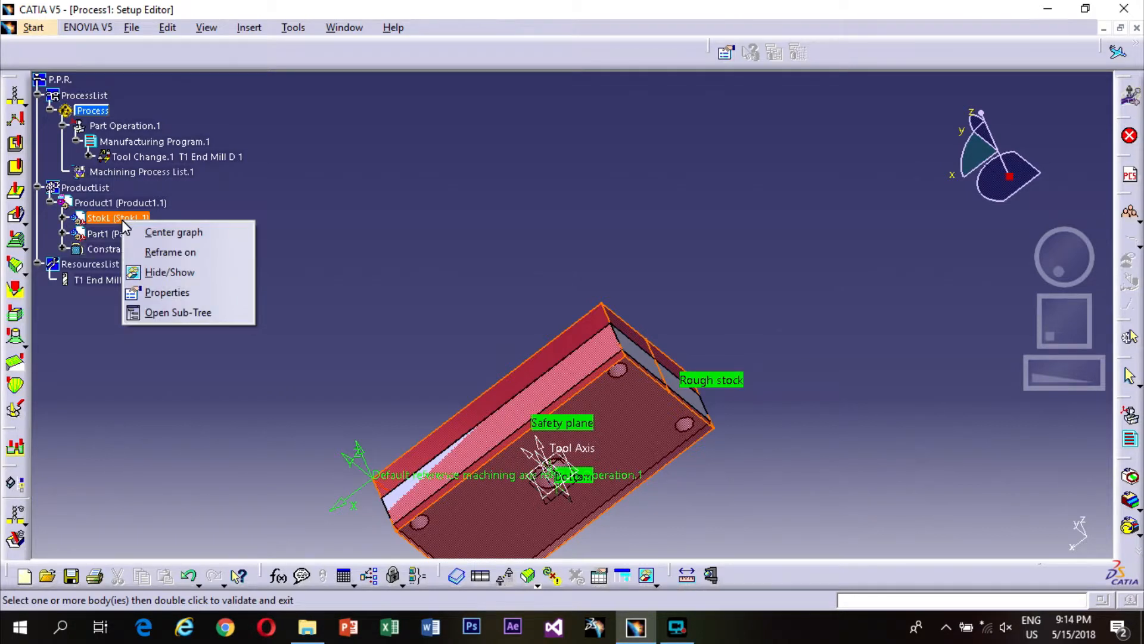
left_click(155, 273)
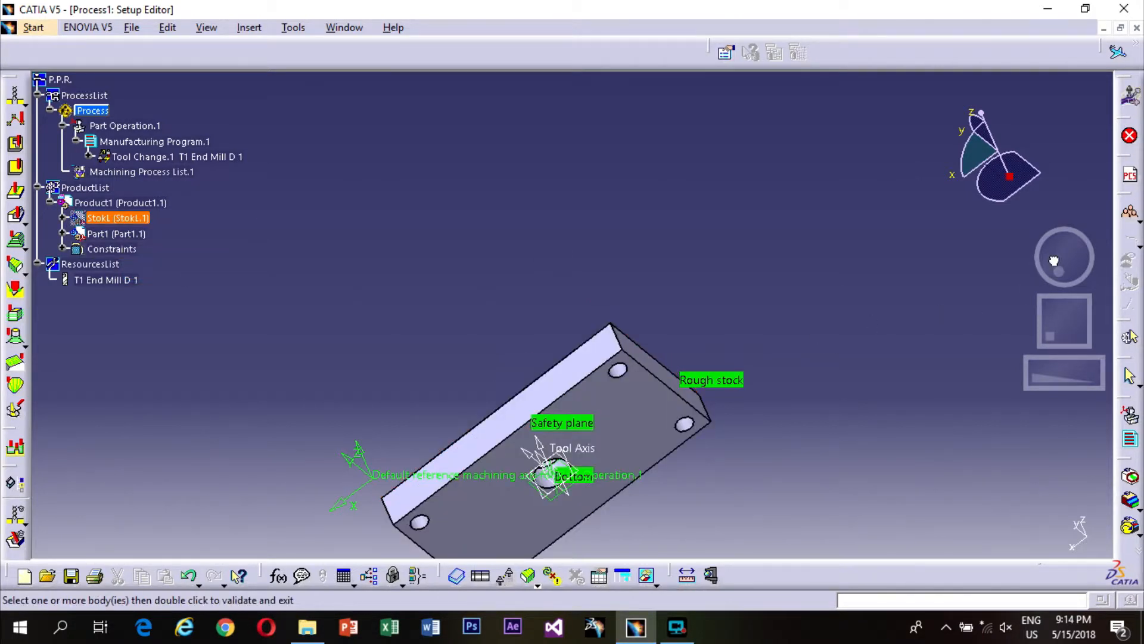
left_click_drag(1053, 260, 1102, 325)
left_click_drag(1054, 262, 1085, 283)
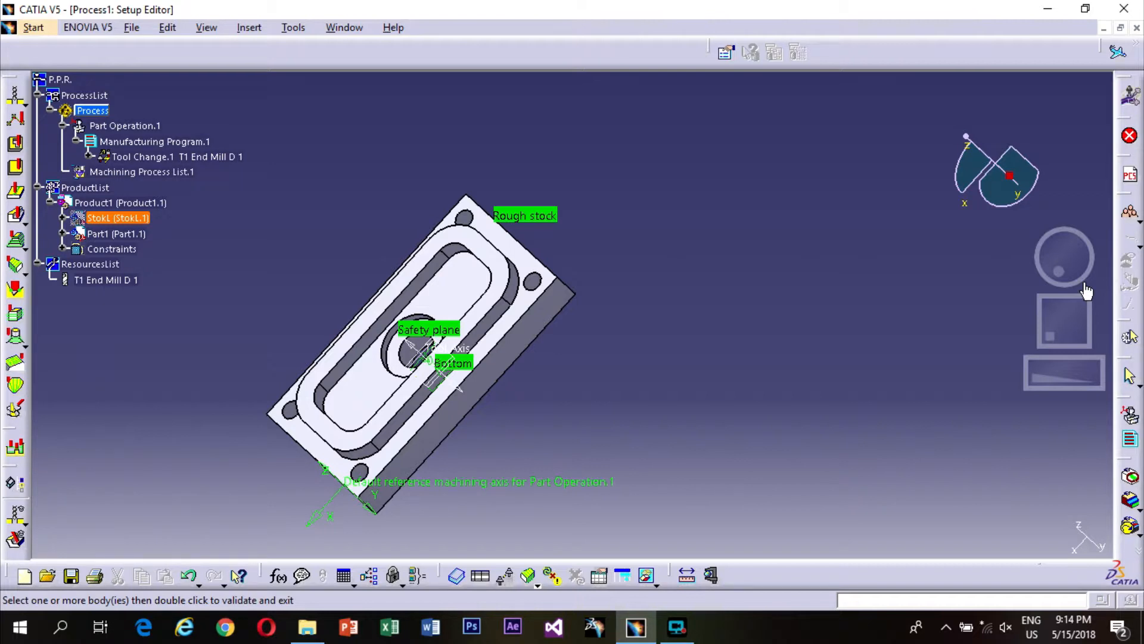
left_click(365, 413)
double_click(613, 430)
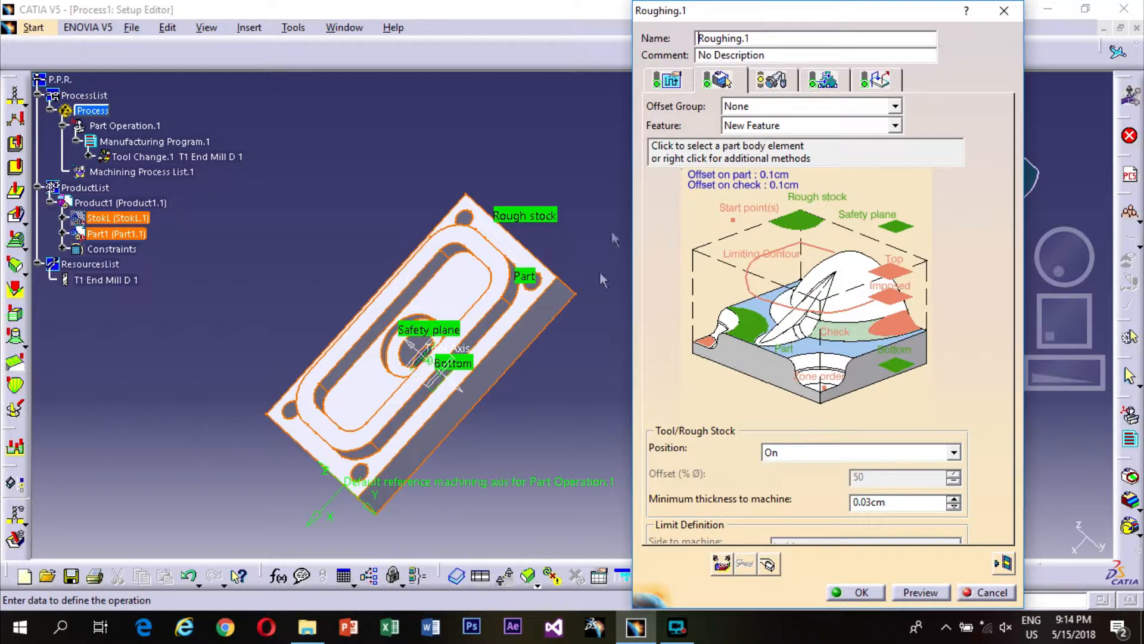
Set the tool path style of Roughing.1 to Zig-zag.
left_click(666, 84)
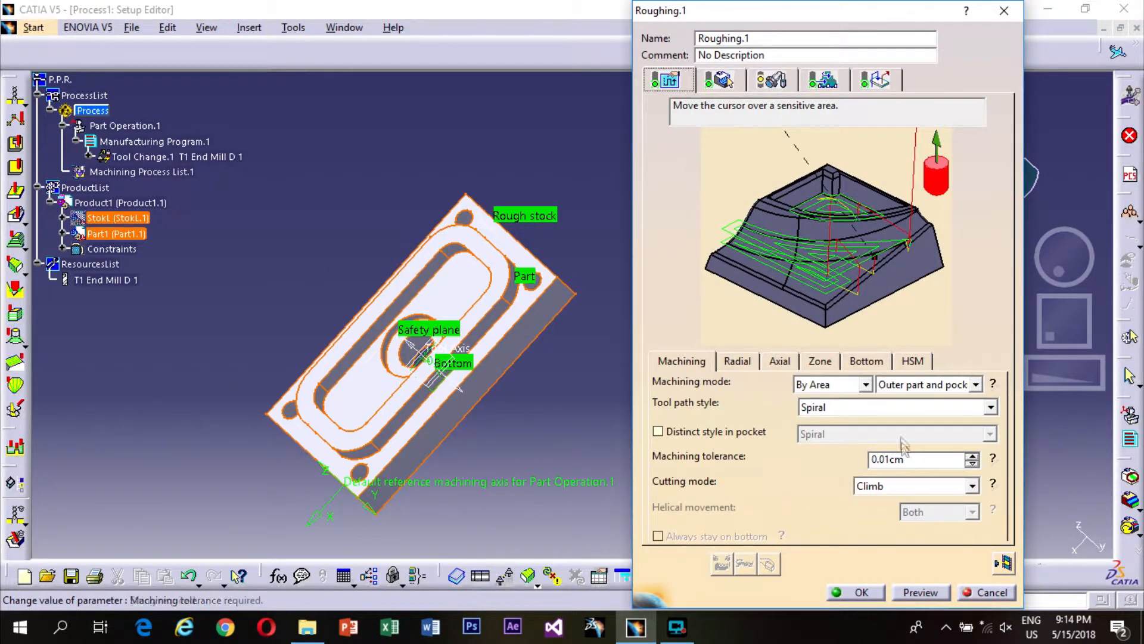
right_click(990, 410)
left_click(978, 410)
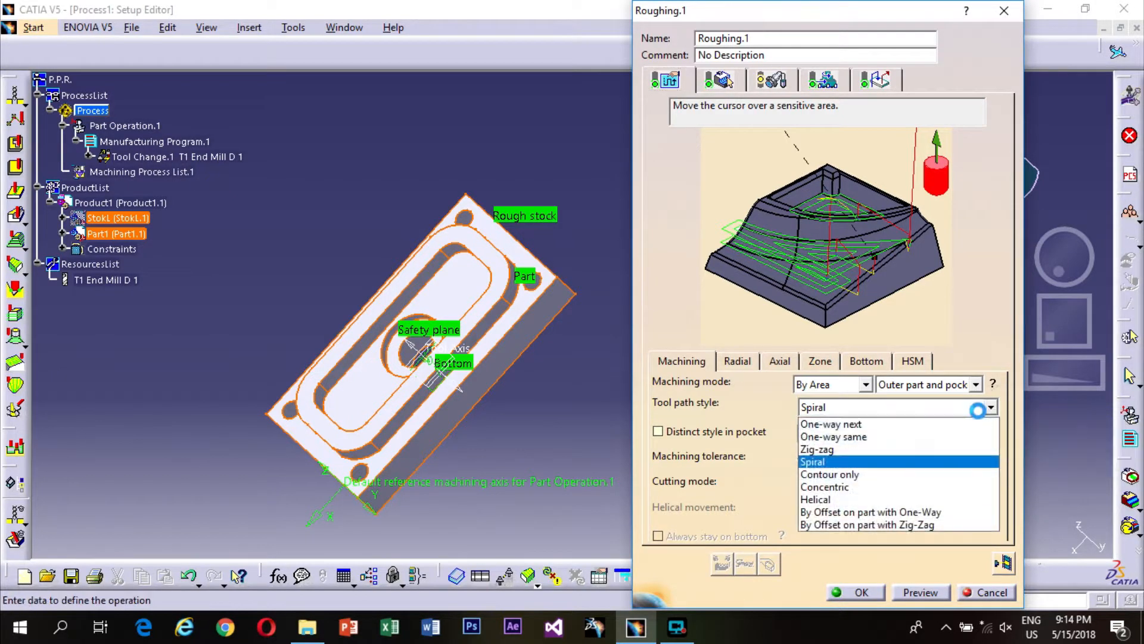
left_click(945, 449)
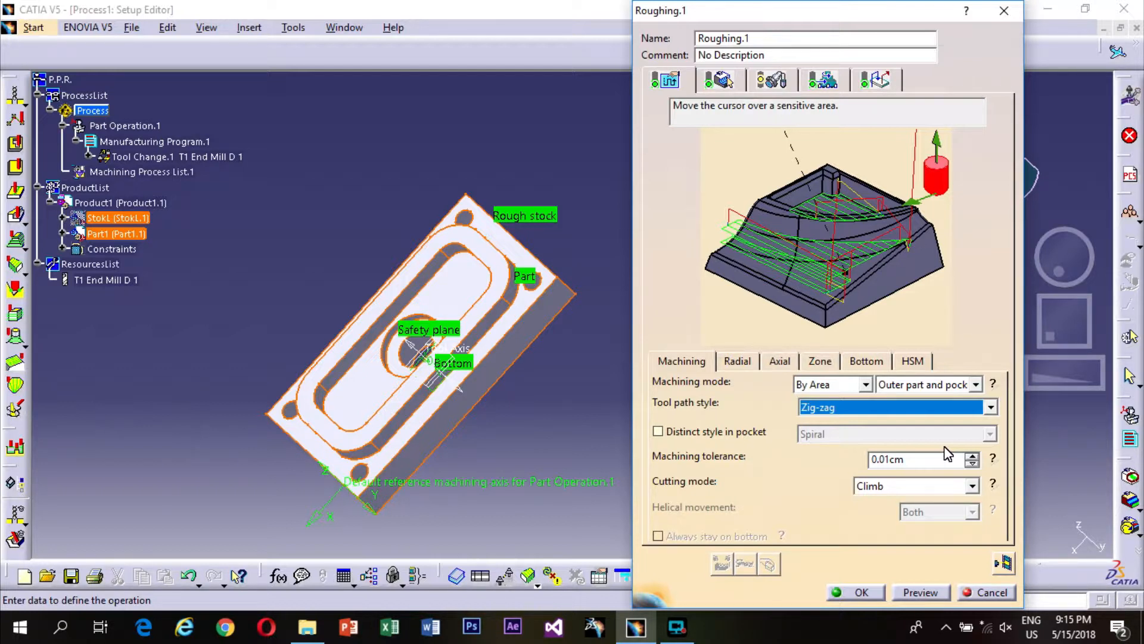
Adjust the machining tolerance and the axial maximum cut depth of Roughing.1.
left_click(882, 461)
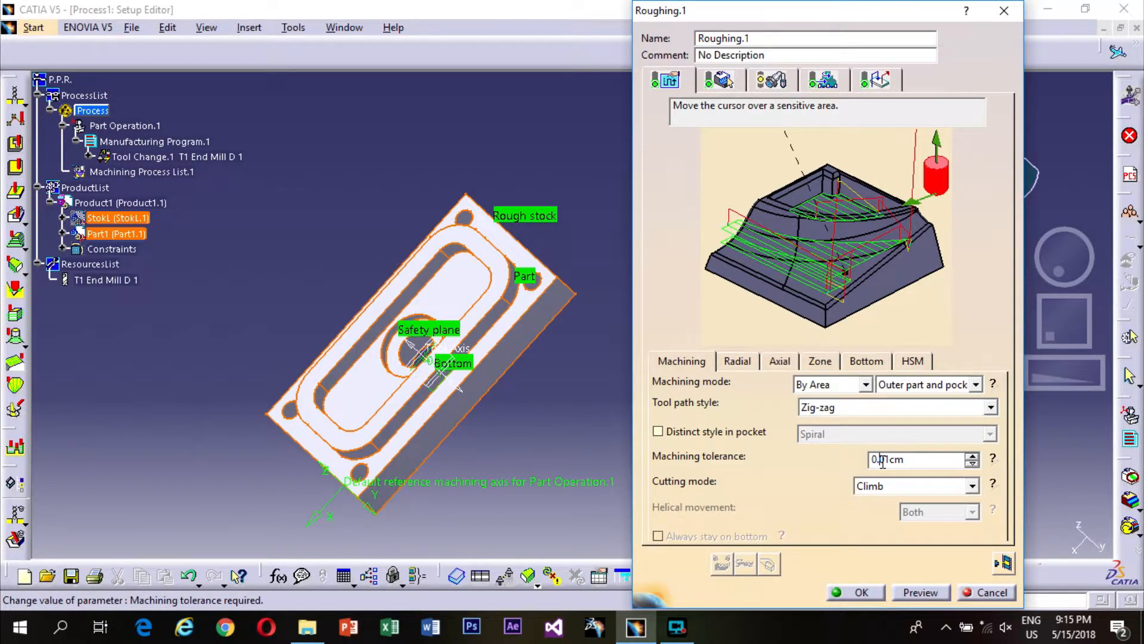
type("0.5cm")
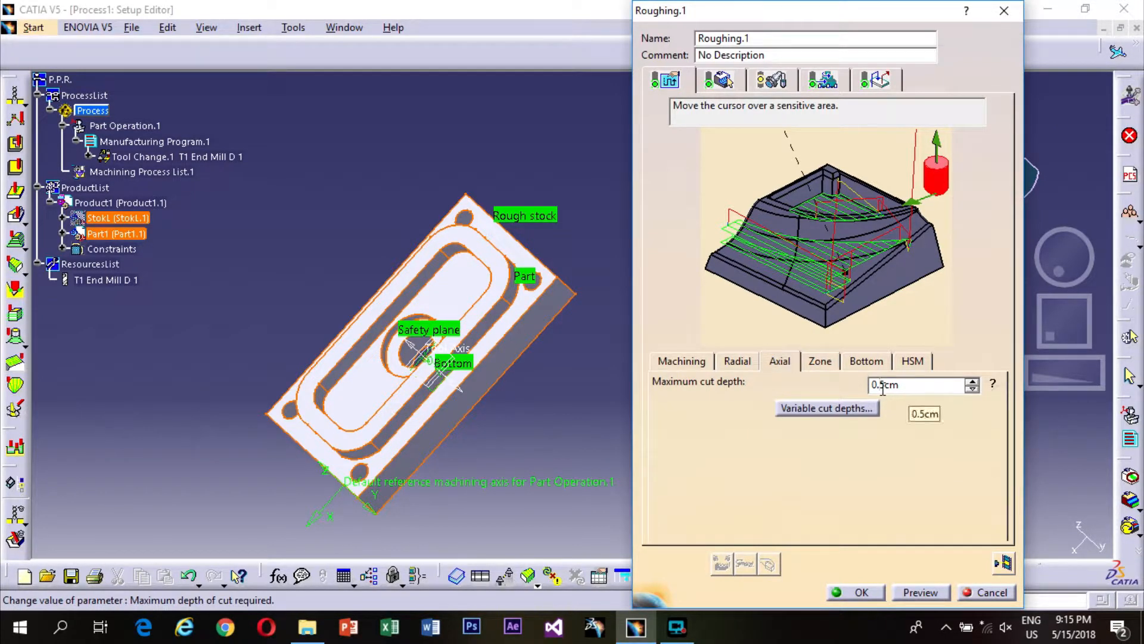
type("0")
Disable the ball-end option of the T1 end mill and set its nominal diameter to 0.5 cm.
left_click(770, 79)
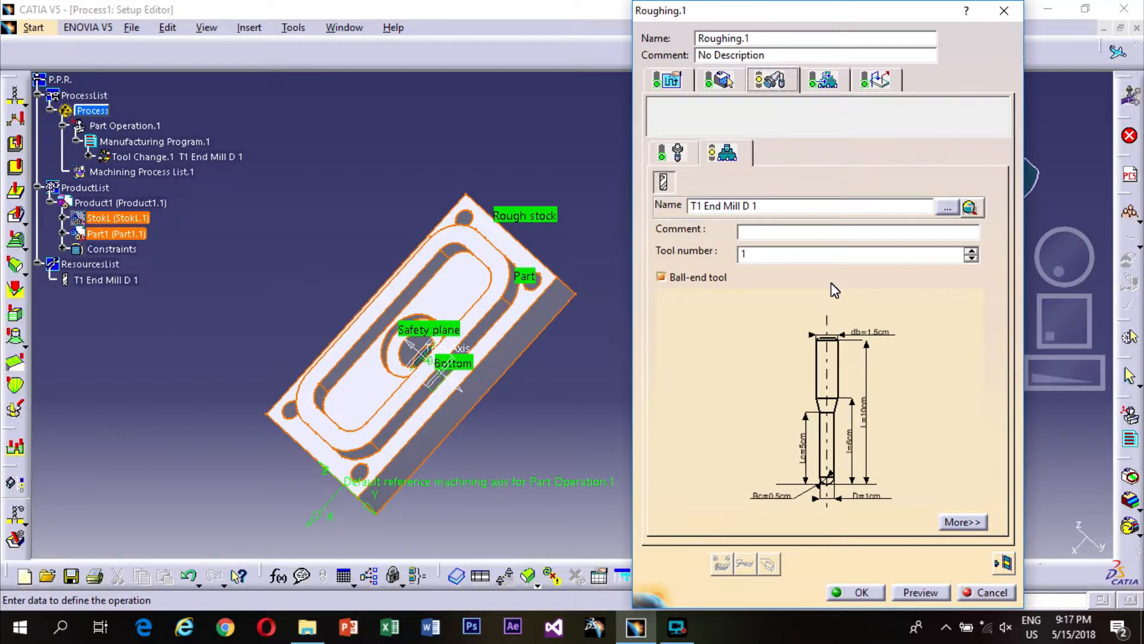
left_click(661, 277)
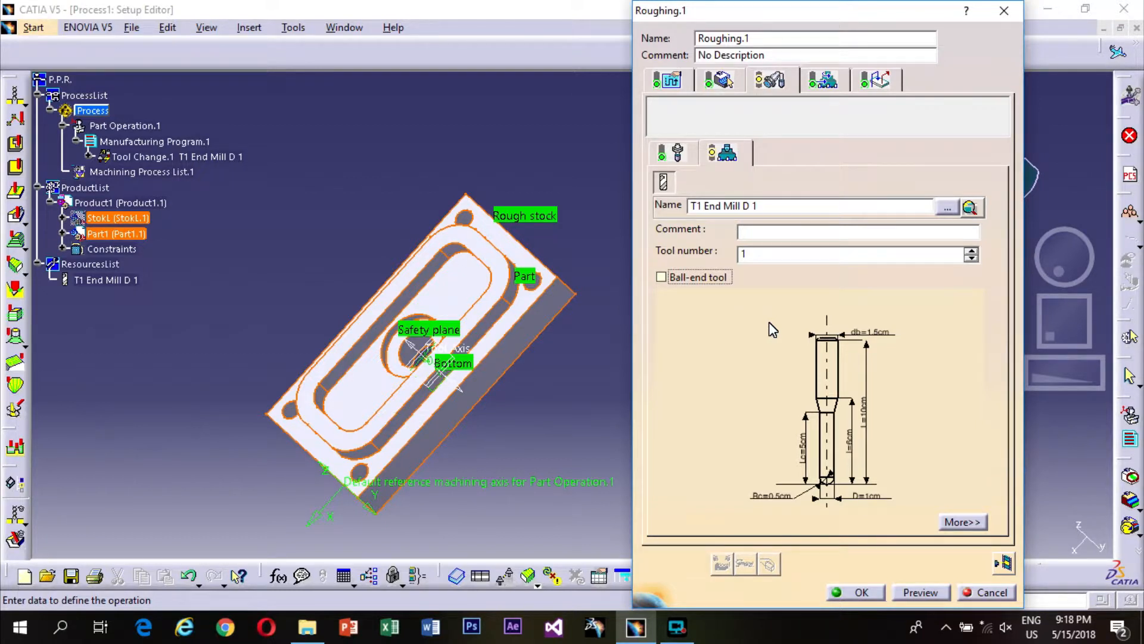
left_click(953, 521)
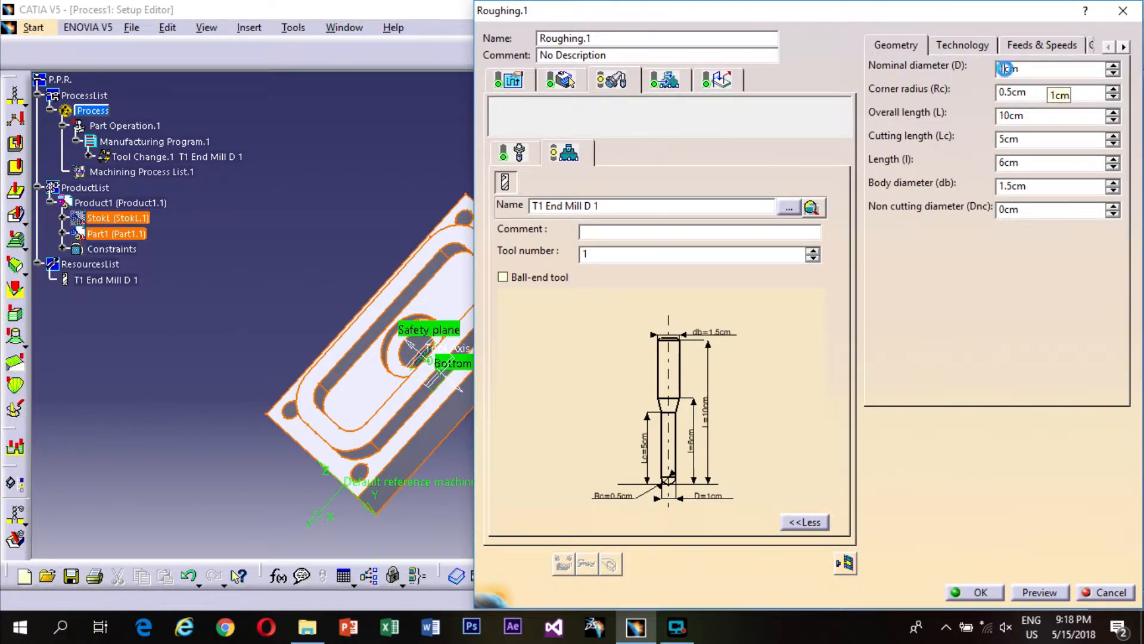
key("BackSpace")
type("0.5")
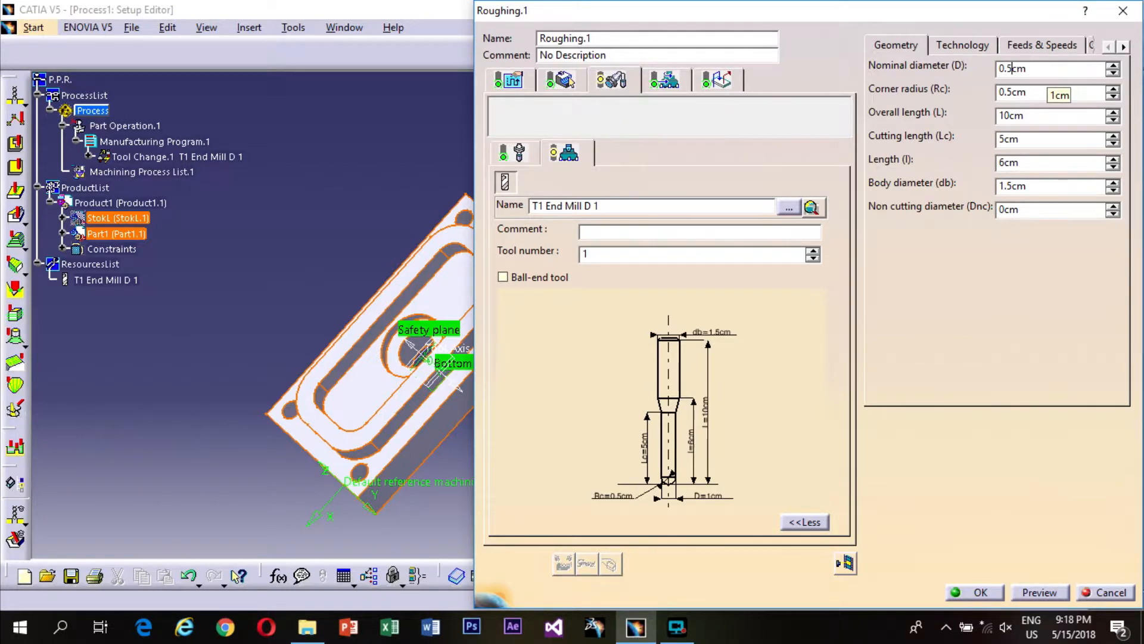
Set the end mill's corner radius to 0 cm.
left_click(1001, 91)
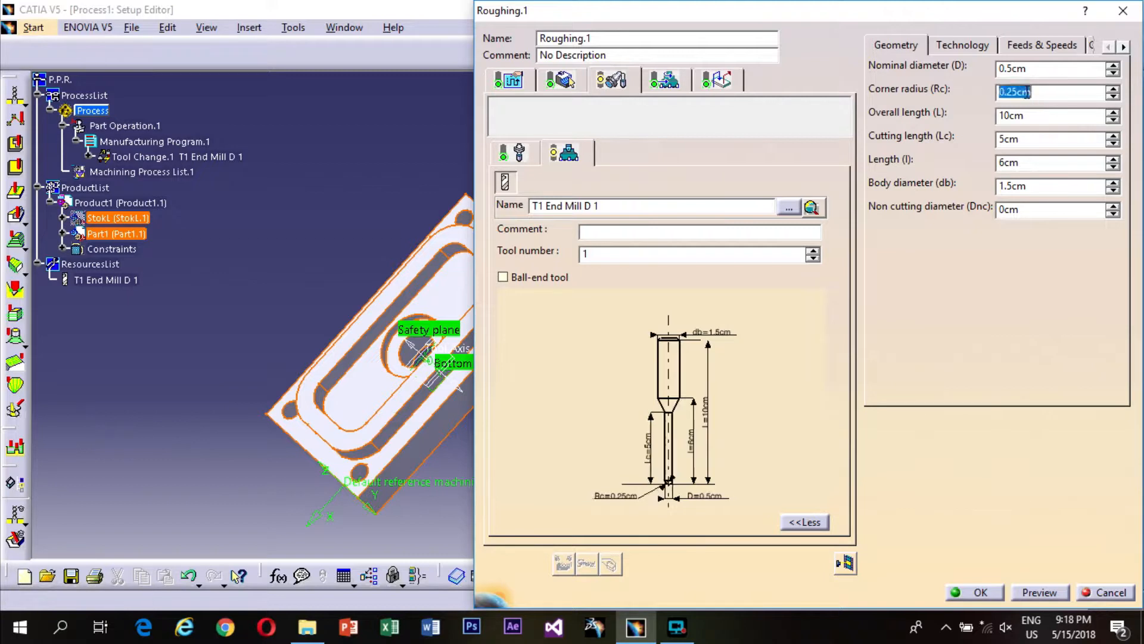
key("shift+End")
type("0")
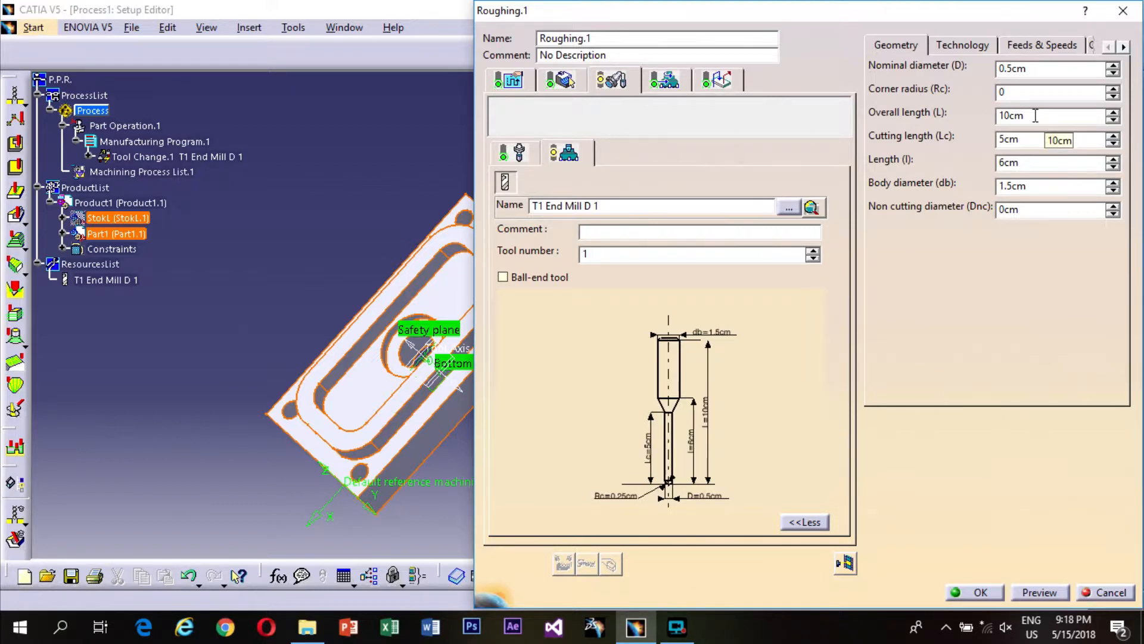
left_click(1036, 116)
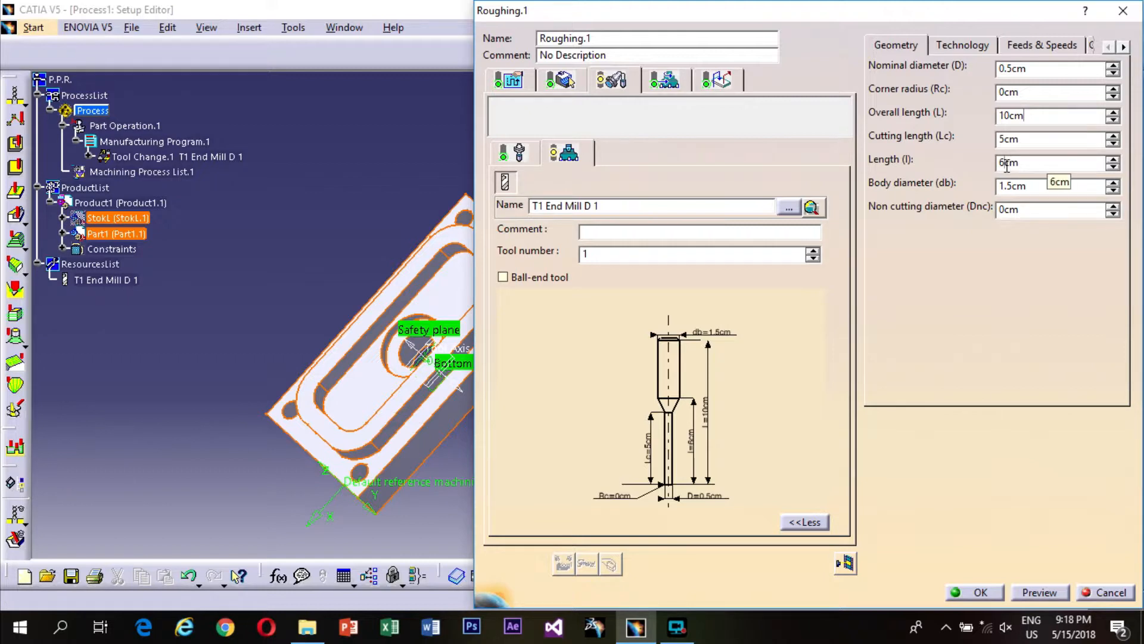
Set the end mill's length (l) to 5 cm and its body diameter to 0.5 cm.
key("BackSpace")
type("5")
left_click(1012, 187)
double_click(1012, 188)
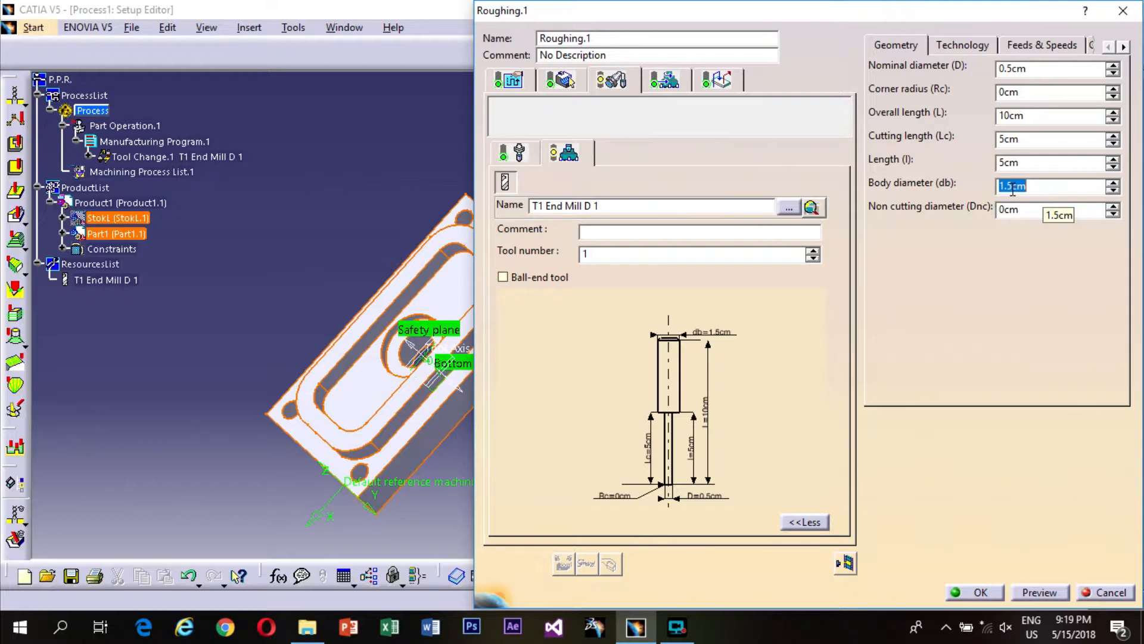
type(".5")
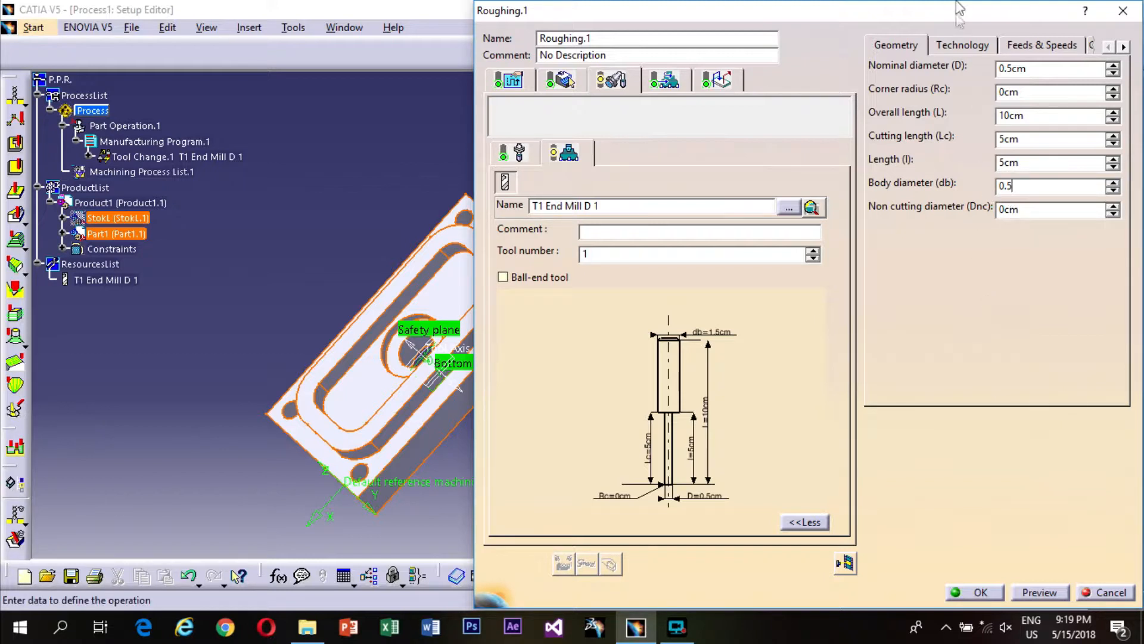
Set the T1 end mill's number of flutes to 2 and open its feeds and speeds settings.
left_click(957, 44)
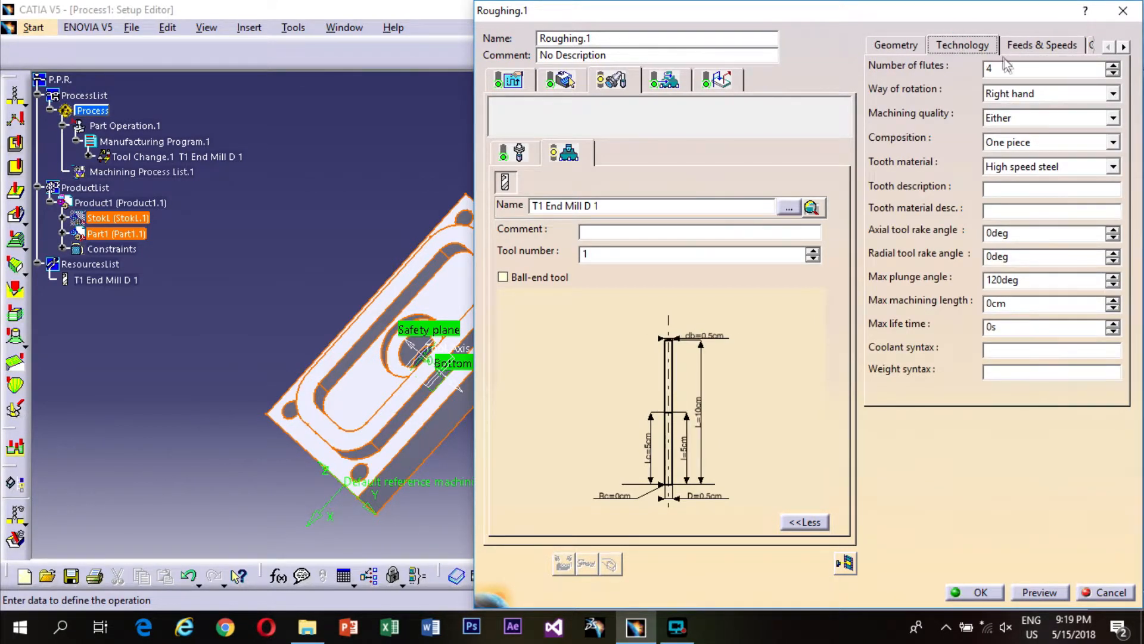
double_click(987, 69)
type("2")
left_click(1053, 42)
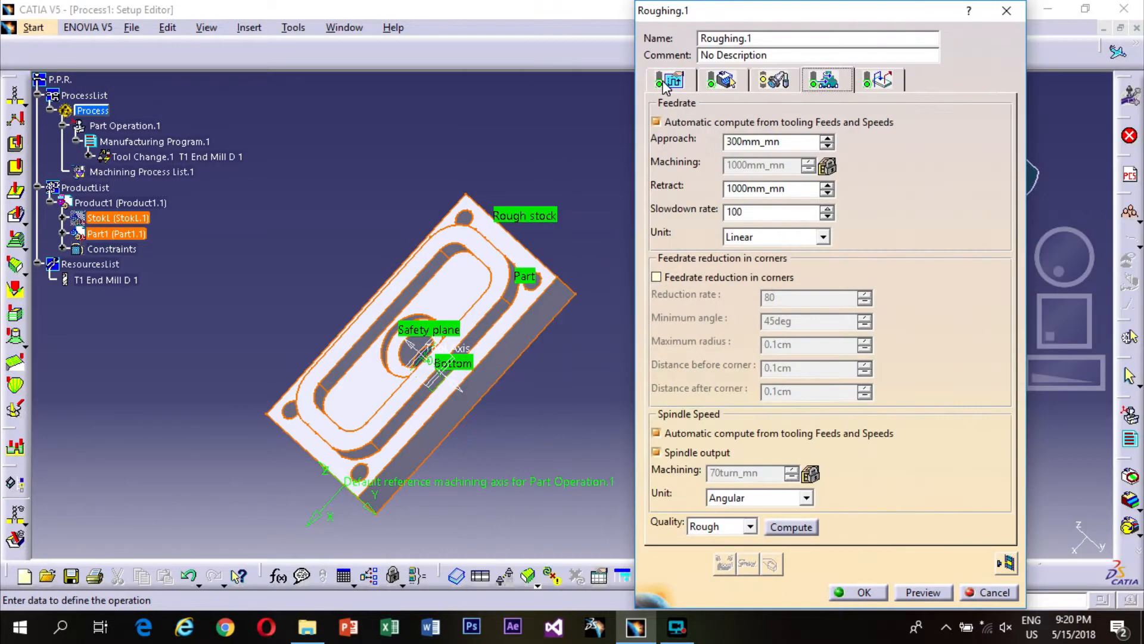
Turn off automatic feedrate and spindle speed computation for Roughing.1 and set the machining feedrate to 10mm_mn.
left_click(664, 81)
left_click(786, 81)
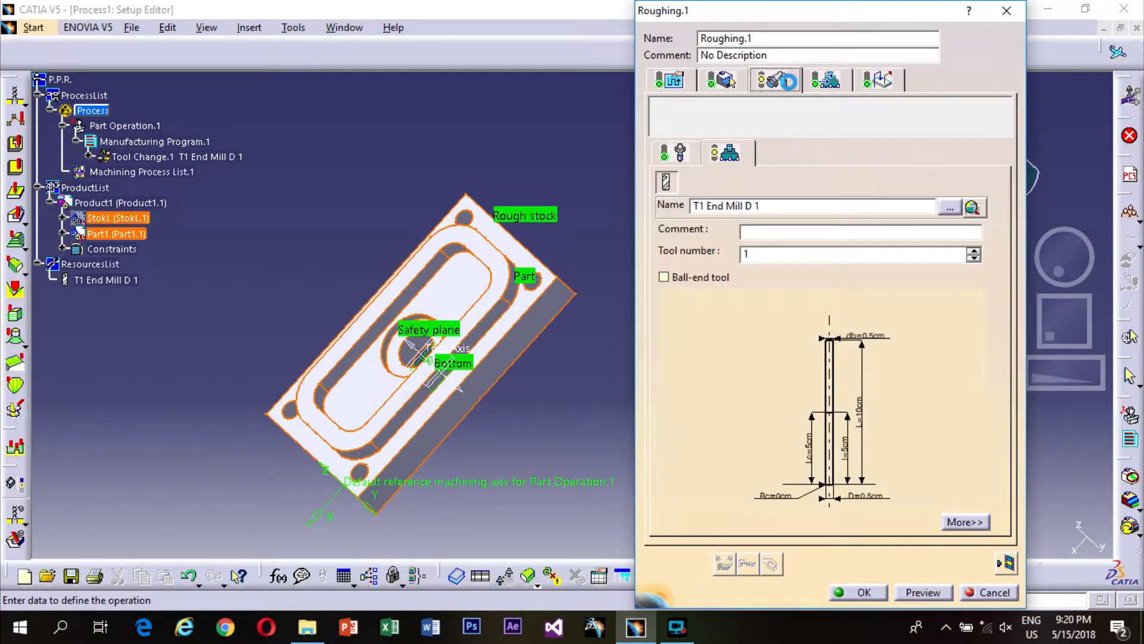
left_click(956, 522)
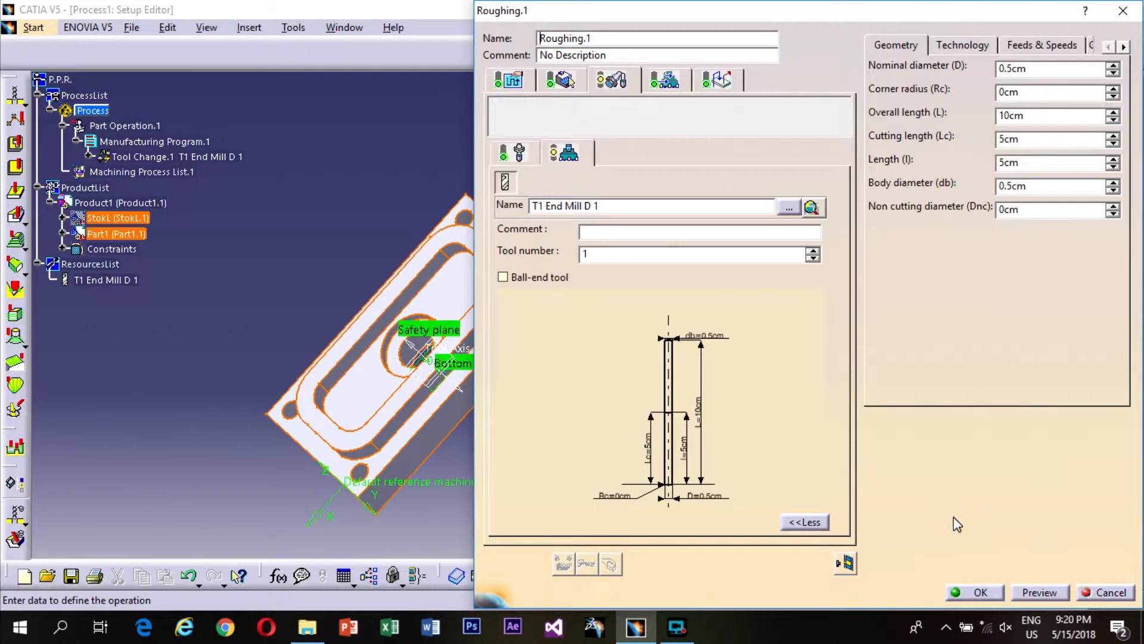
left_click(661, 81)
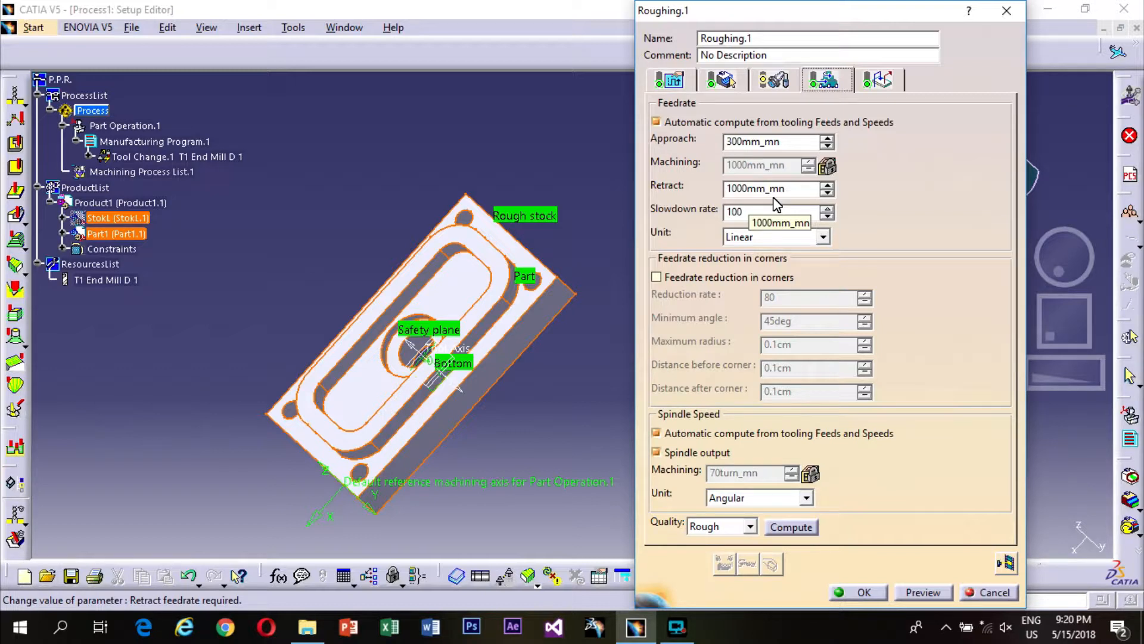
left_click(658, 121)
double_click(767, 164)
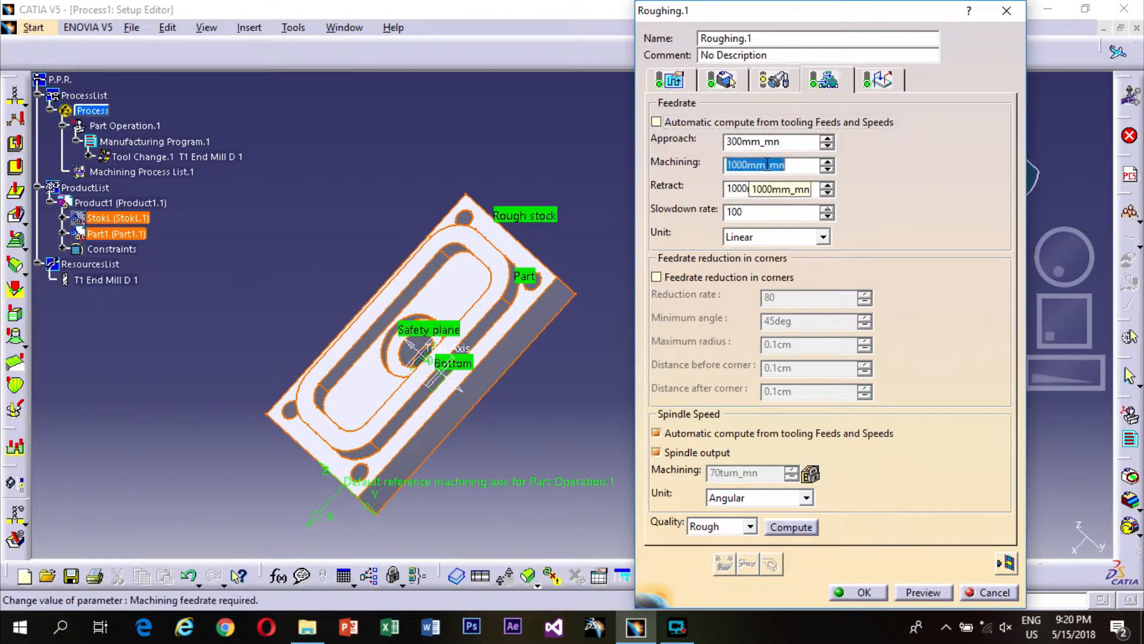
type("10")
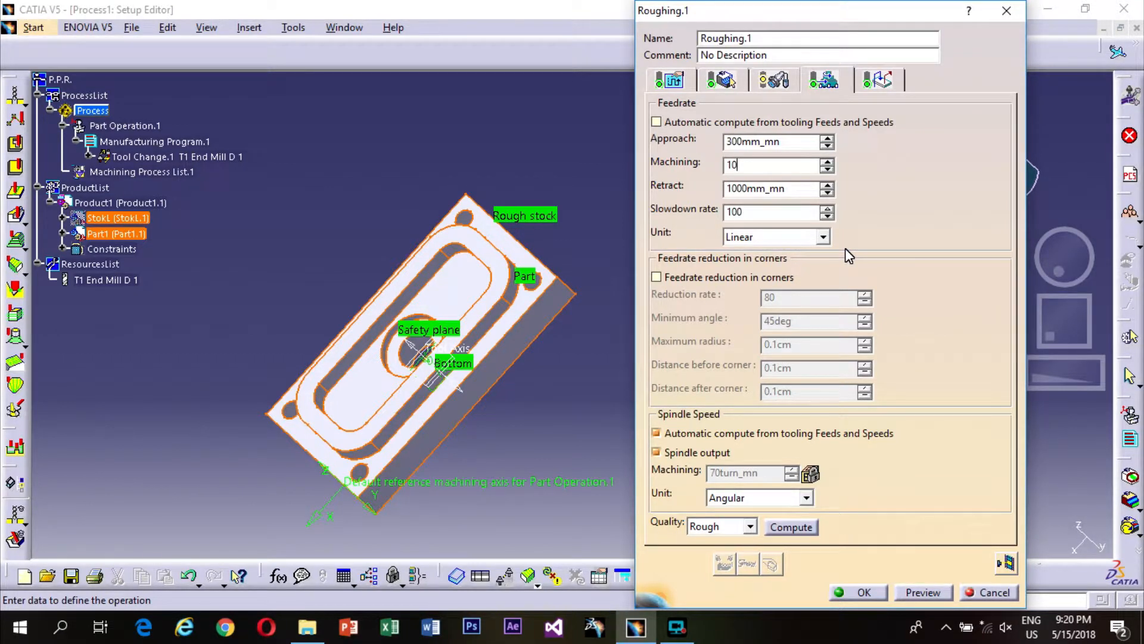
left_click(657, 434)
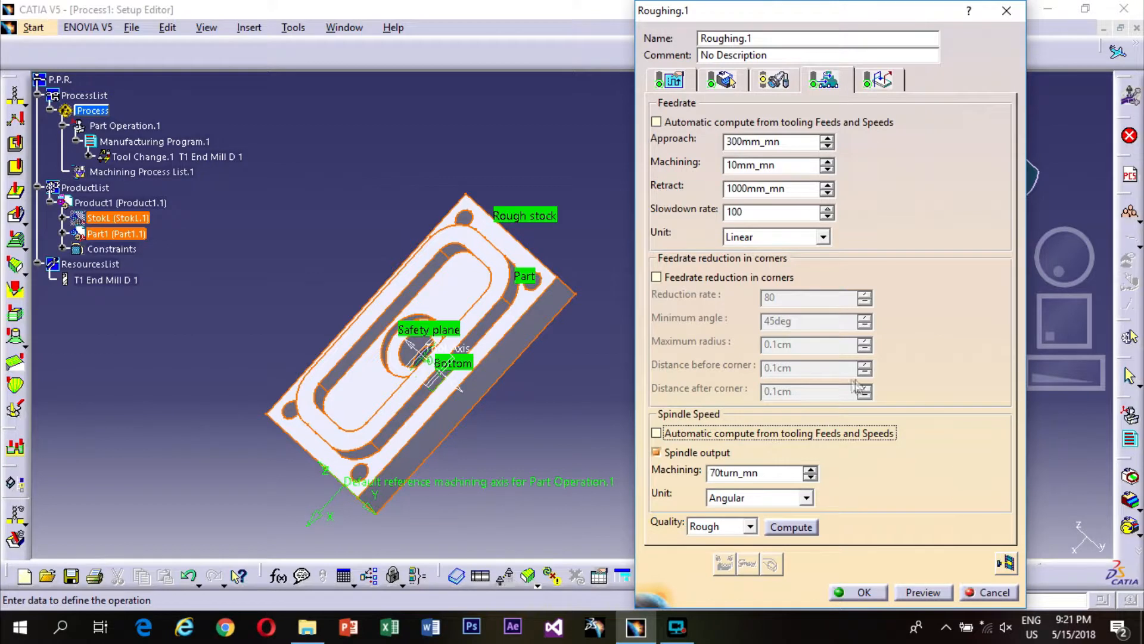
Set the mode of Roughing.1's Automatic macro to Helix.
left_click(871, 88)
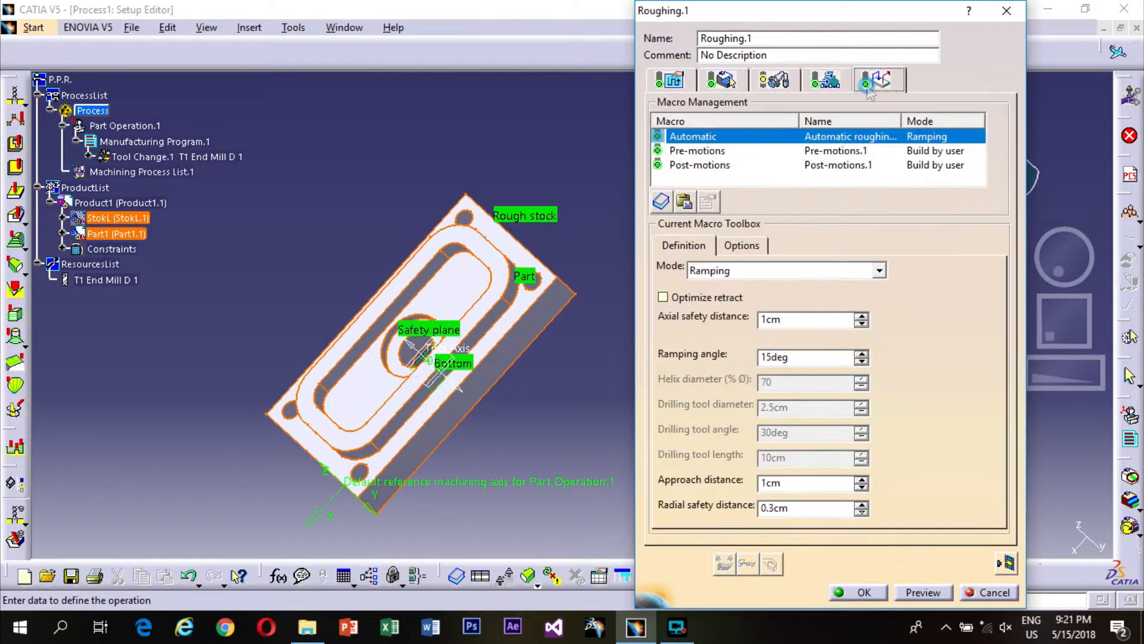
left_click(879, 270)
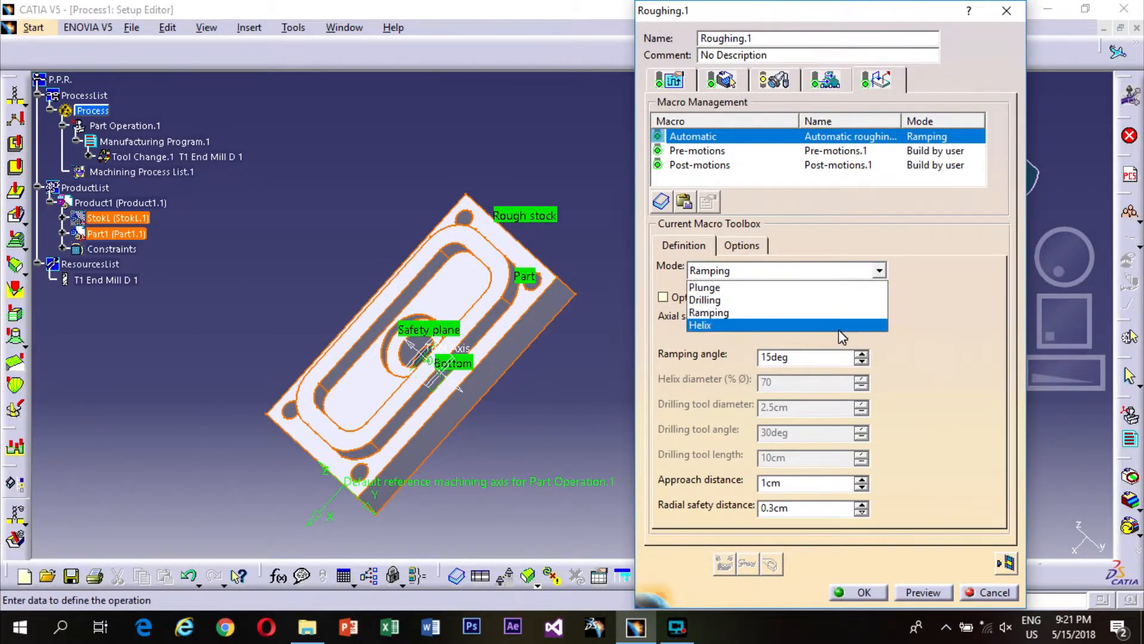
left_click(840, 326)
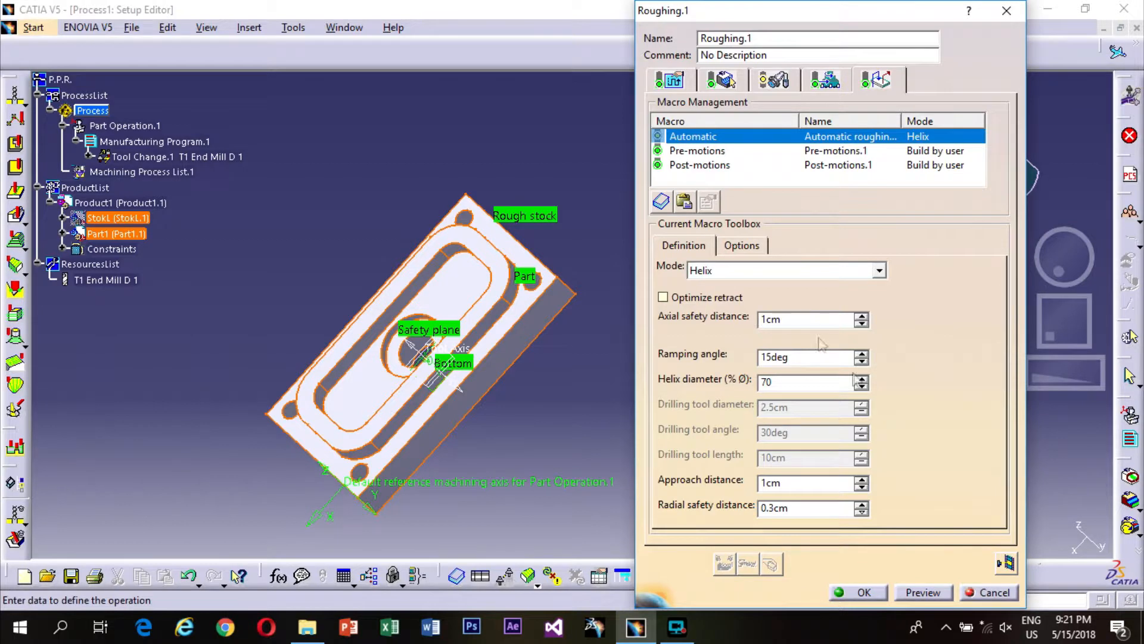
Add an axial motion to the Pre-motions macro and set its distance to 0.1 cm.
left_click(715, 151)
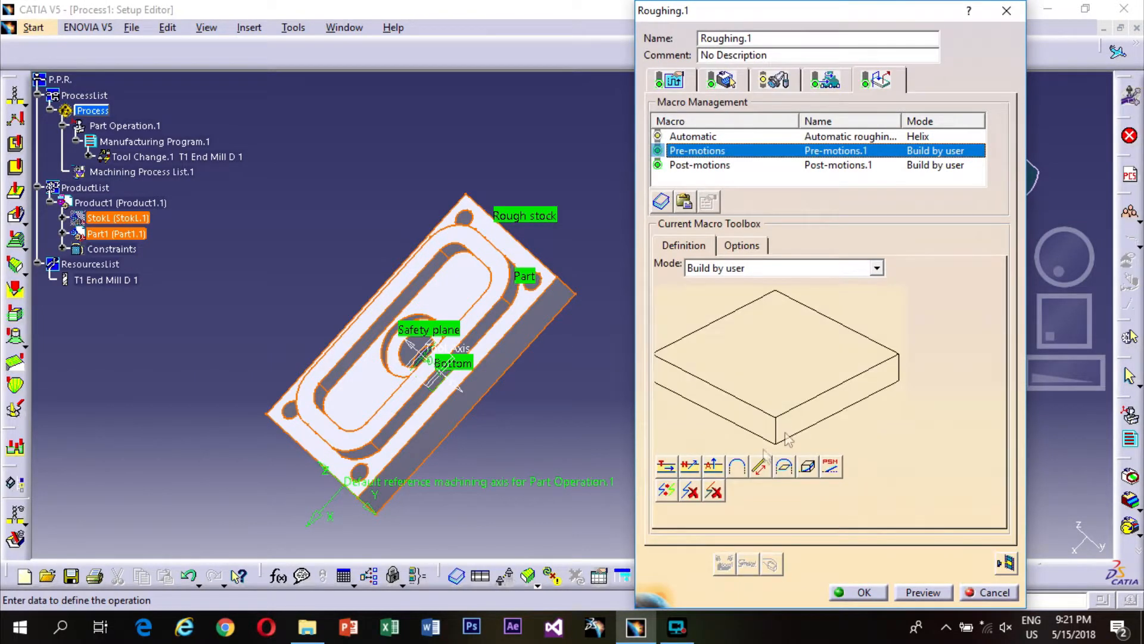
left_click(712, 466)
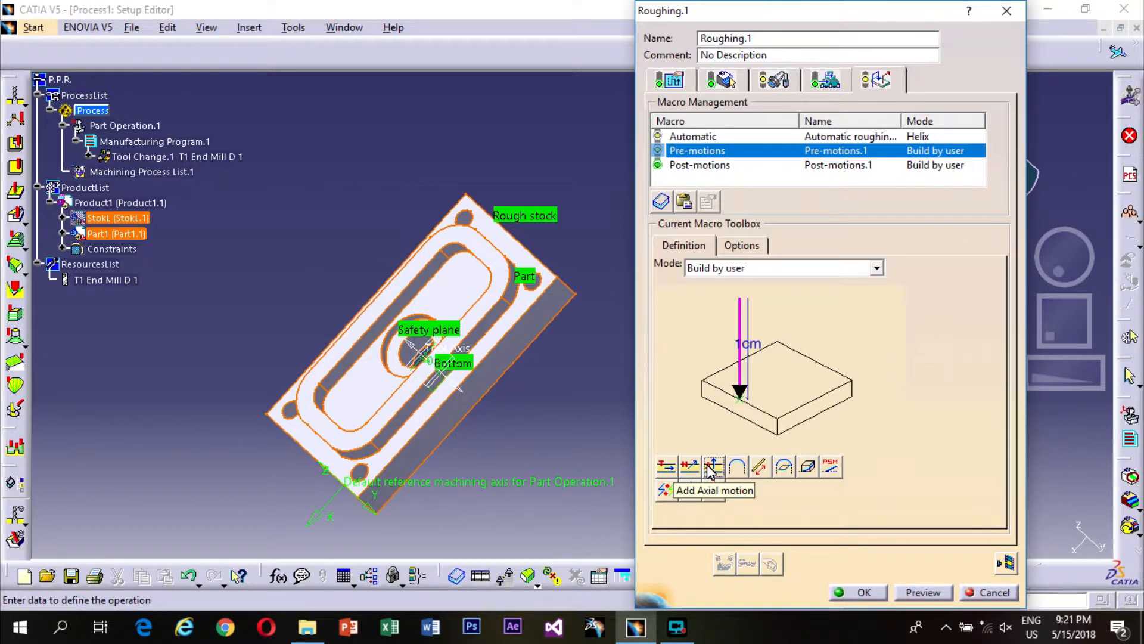
double_click(747, 346)
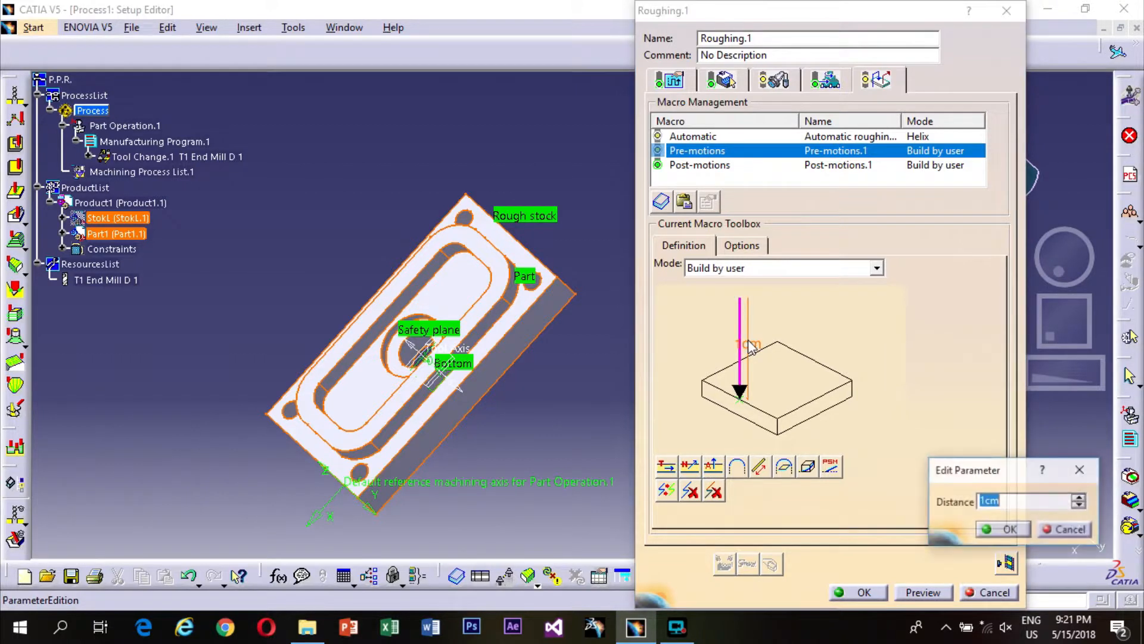
type("0.1")
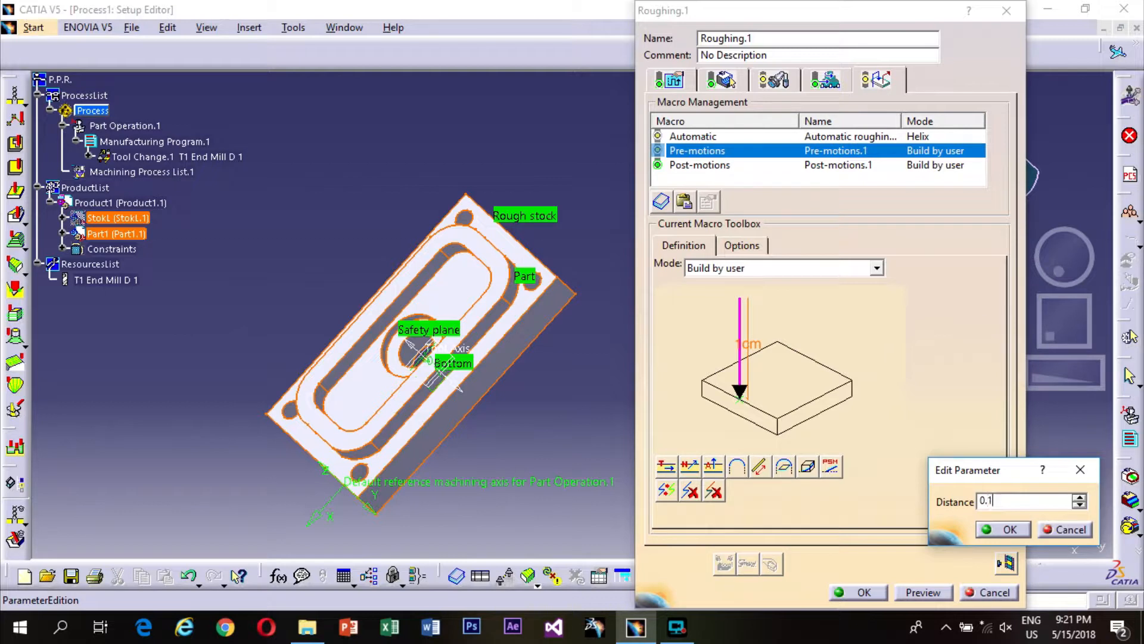
left_click(1007, 530)
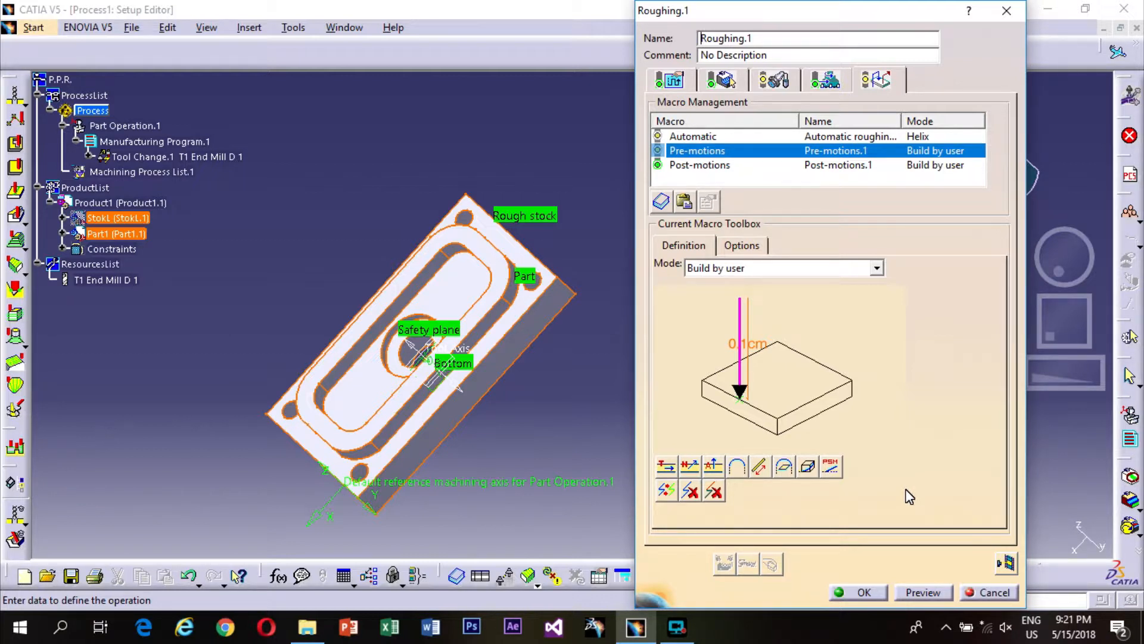
Set the axial pre-motion's distance to 1 cm.
double_click(746, 344)
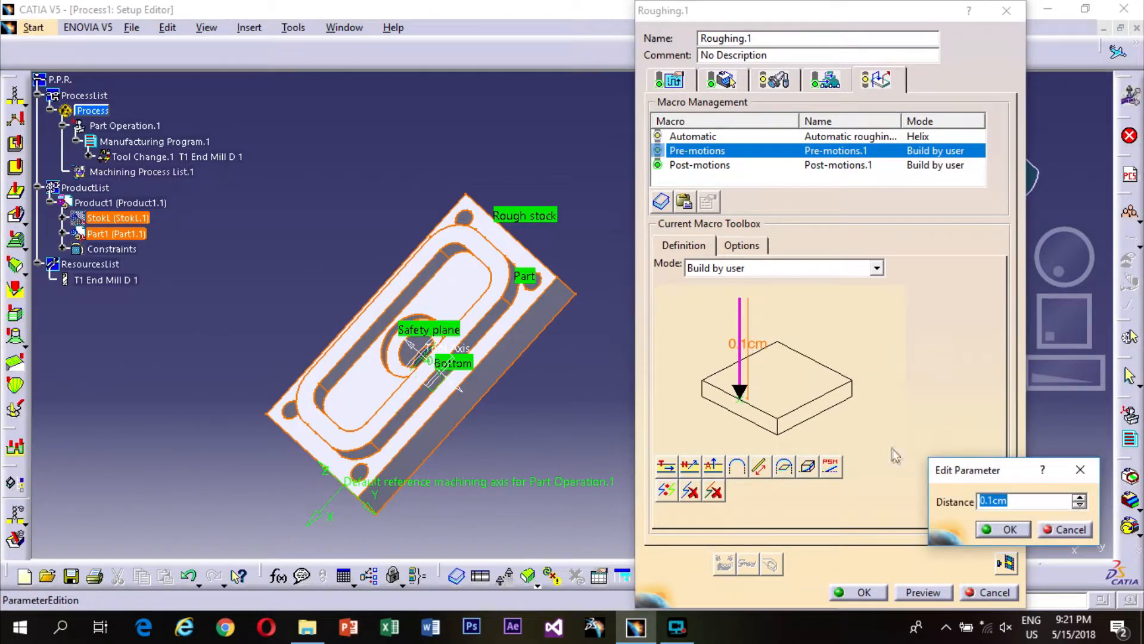
type("1")
key("Return")
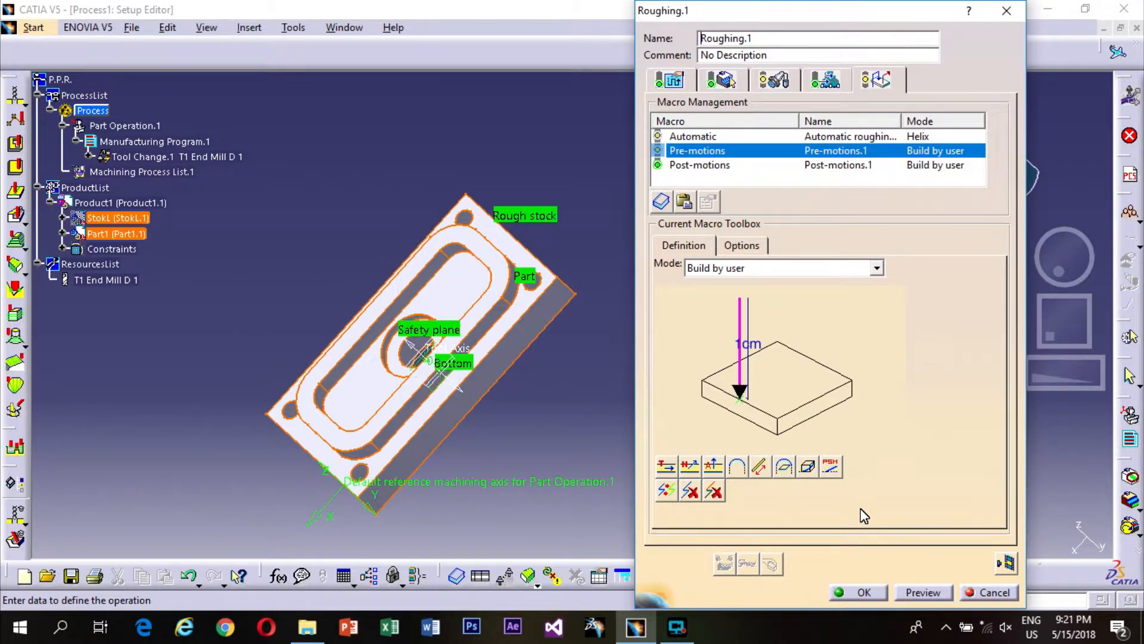
Set the axial pre-motion's distance to 0.1 cm.
double_click(743, 345)
left_click(983, 501)
type(".1cm")
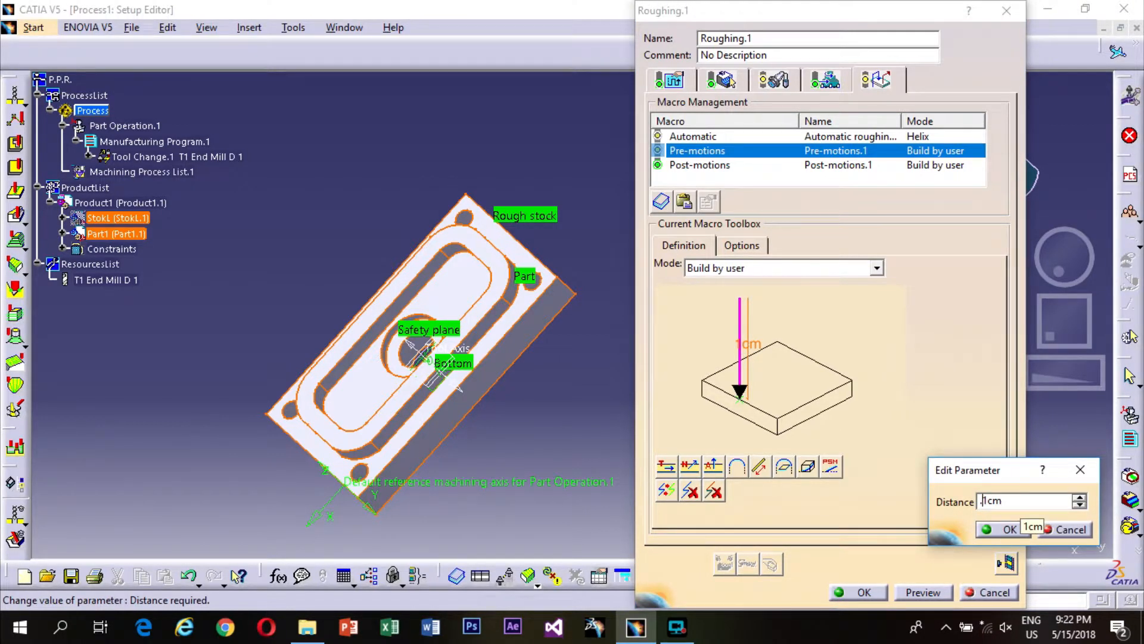
type("0")
left_click(1003, 529)
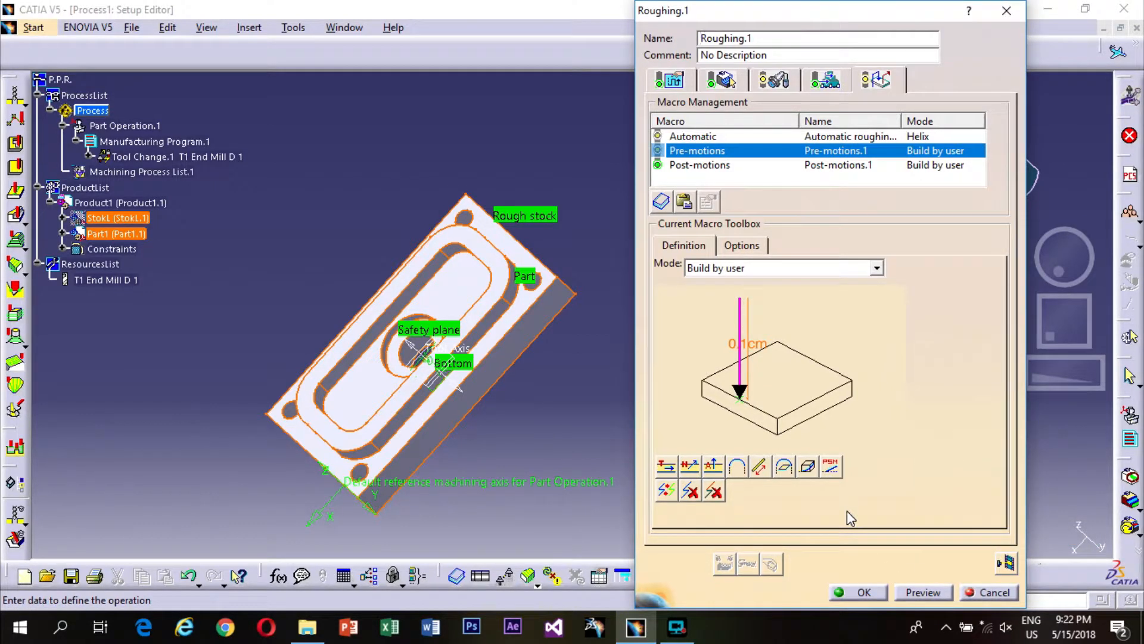
Add an axial motion to the Post-motions macro and set its distance to 0.1 cm.
left_click(747, 165)
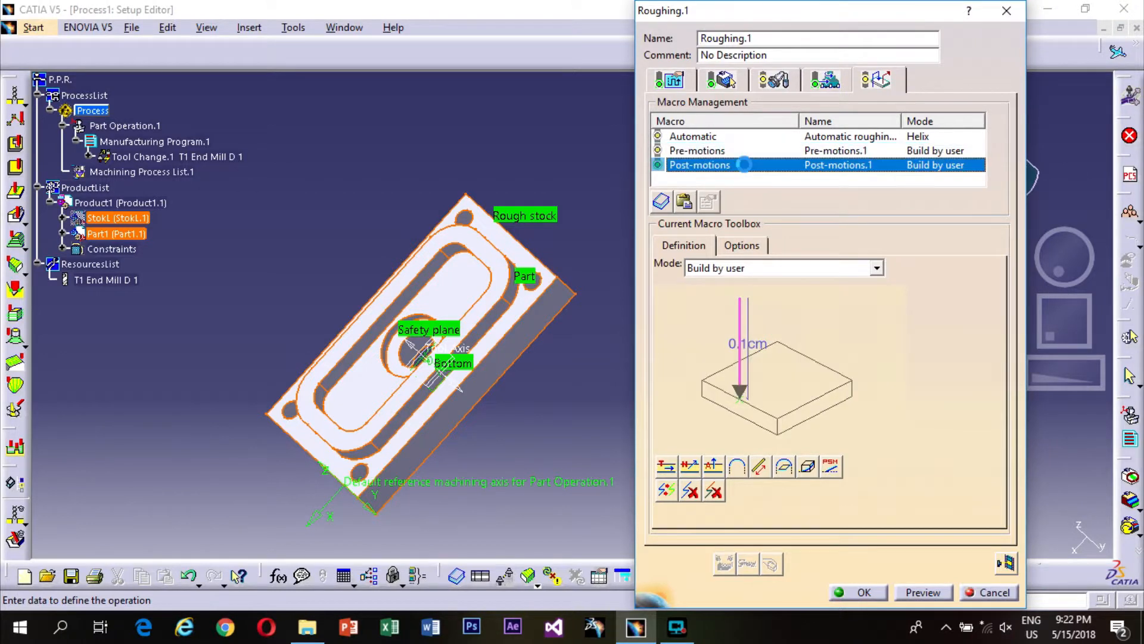
left_click(712, 467)
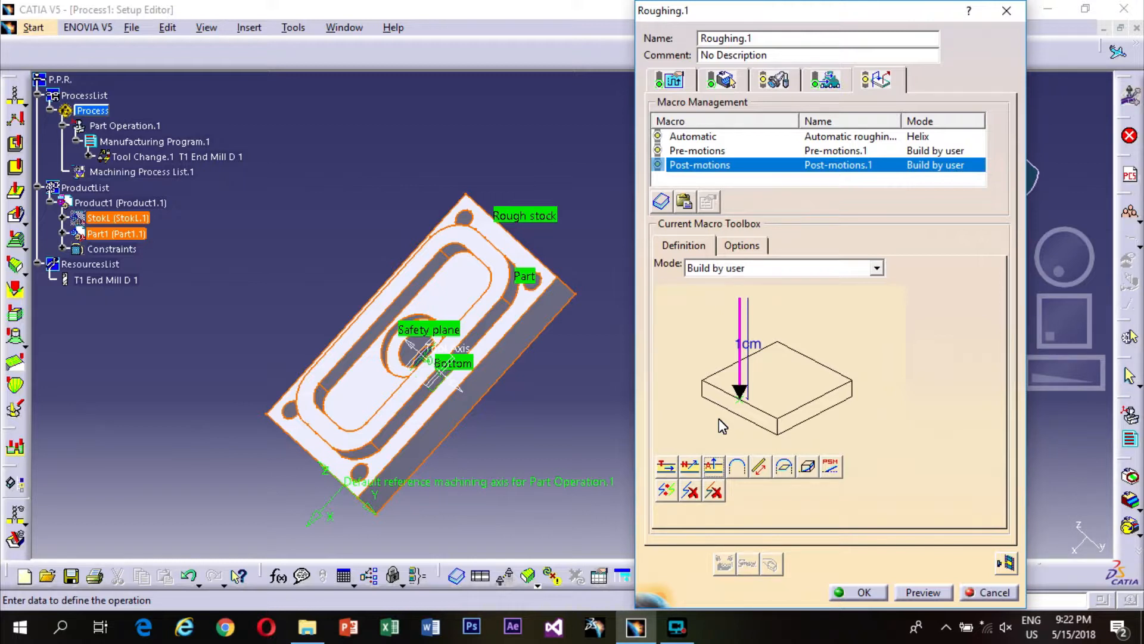
double_click(749, 363)
type("0.1")
left_click(1004, 529)
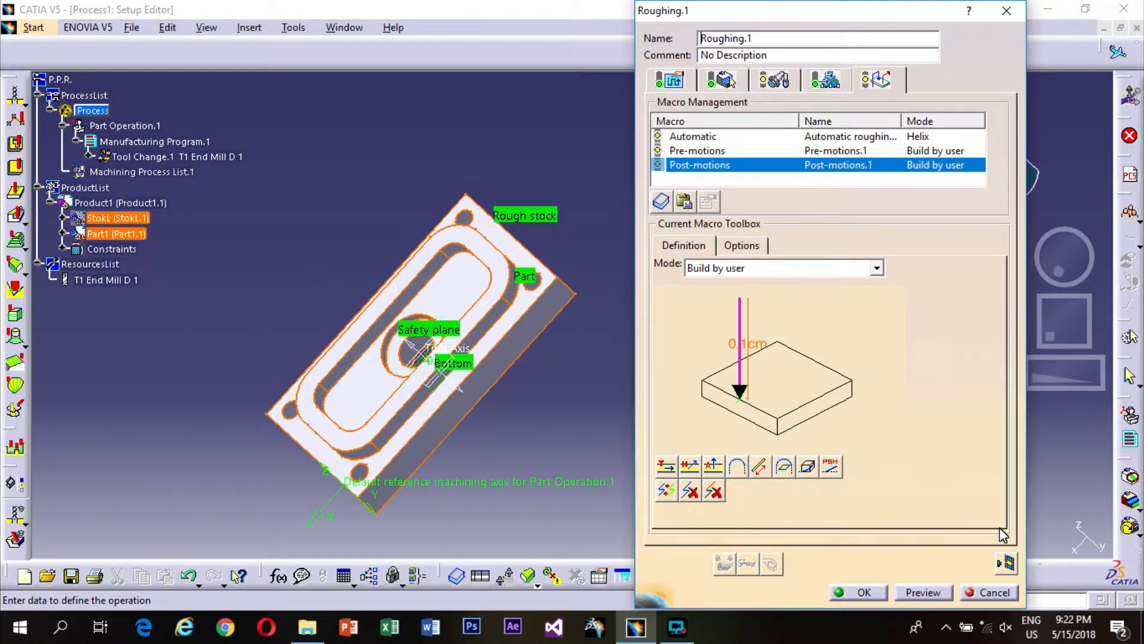
Preview Roughing.1 to check that its parameters are valid.
left_click(920, 593)
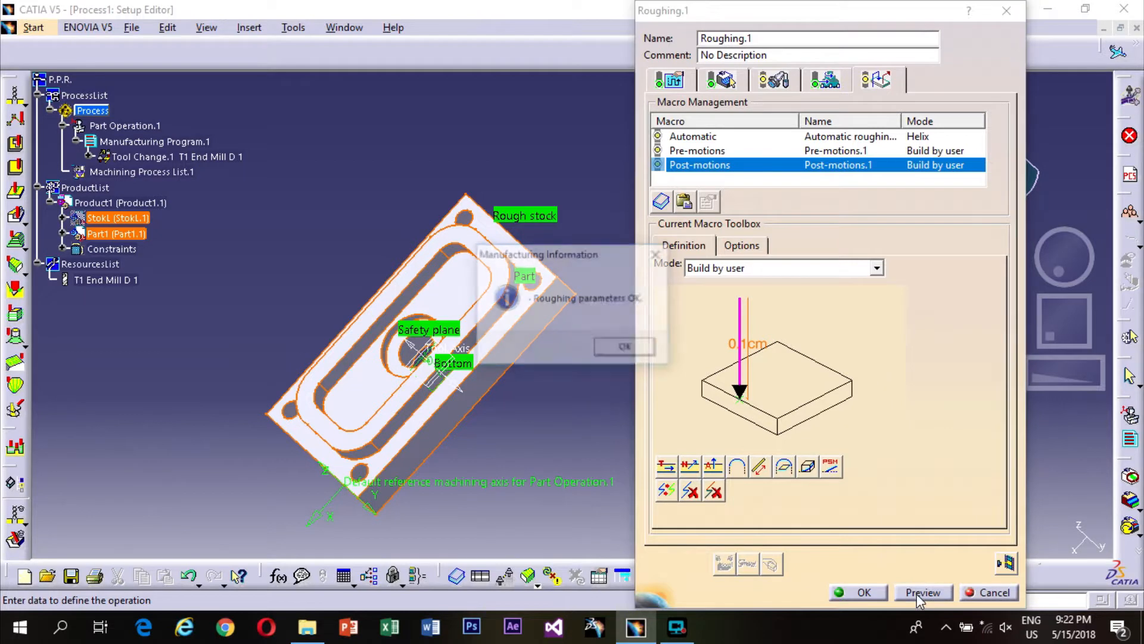
left_click(619, 348)
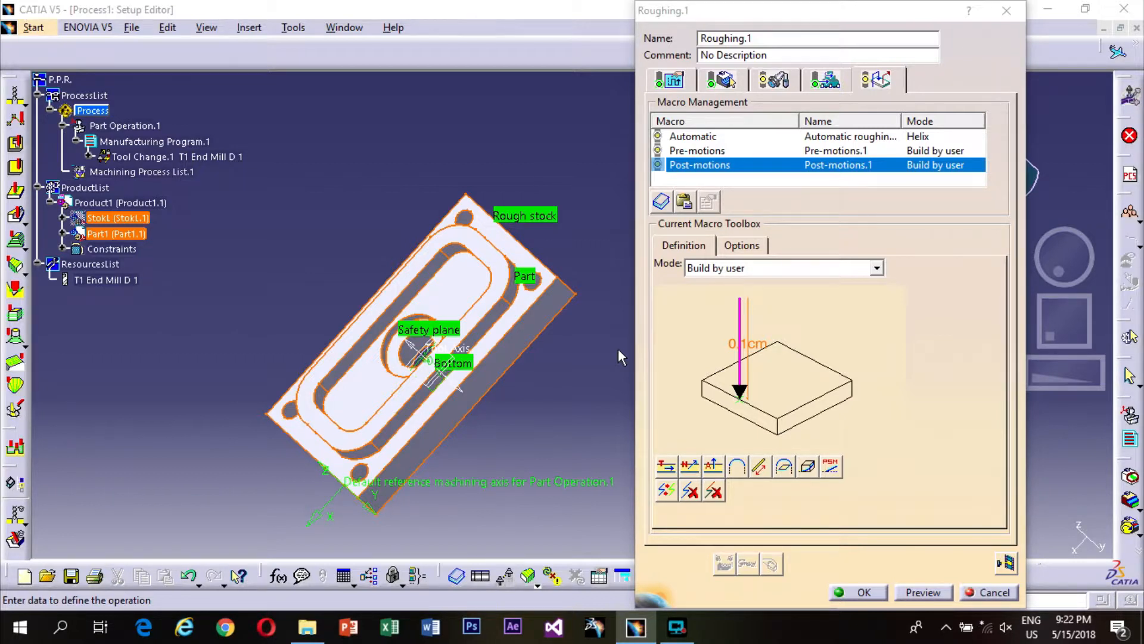
left_click(910, 592)
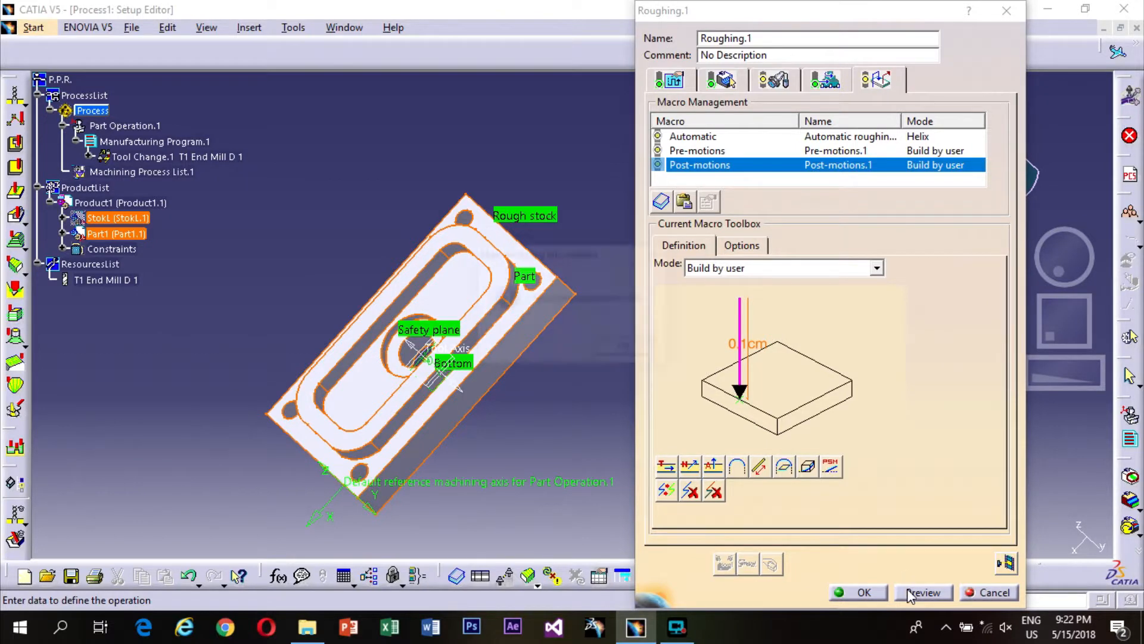
left_click(633, 351)
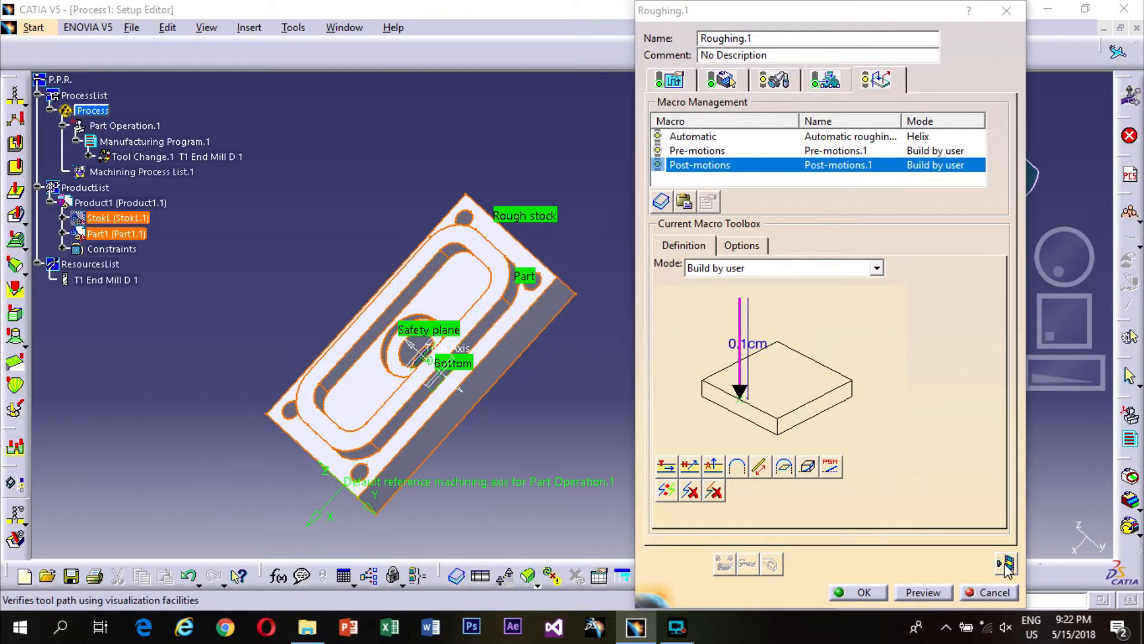
Compute the Roughing.1 tool path replay and inspect the path over the rough stock.
left_click(1005, 562)
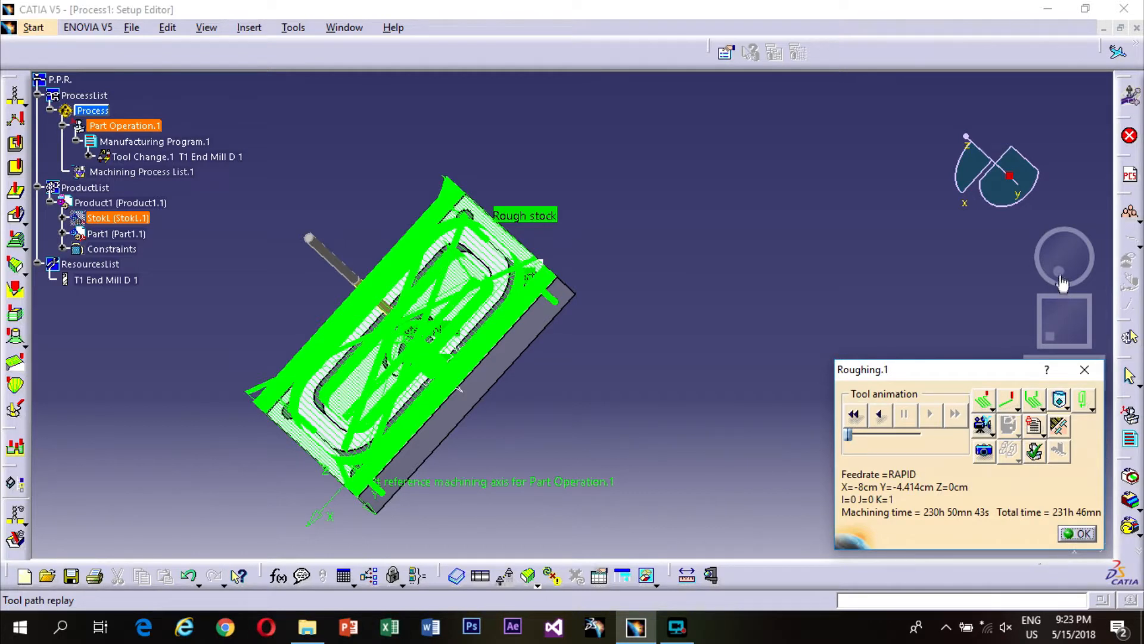
left_click(1043, 267)
mouse_move(1043, 267)
left_mouse_down()
mouse_move(1038, 258)
mouse_move(1056, 271)
left_mouse_up()
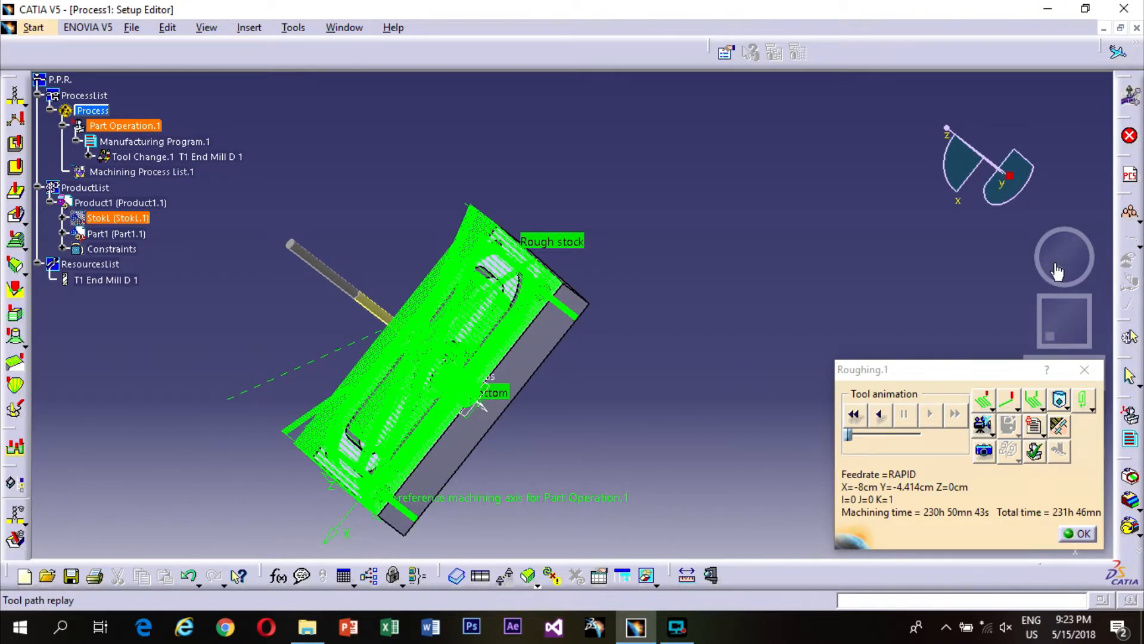
left_click_drag(1078, 324, 1080, 322)
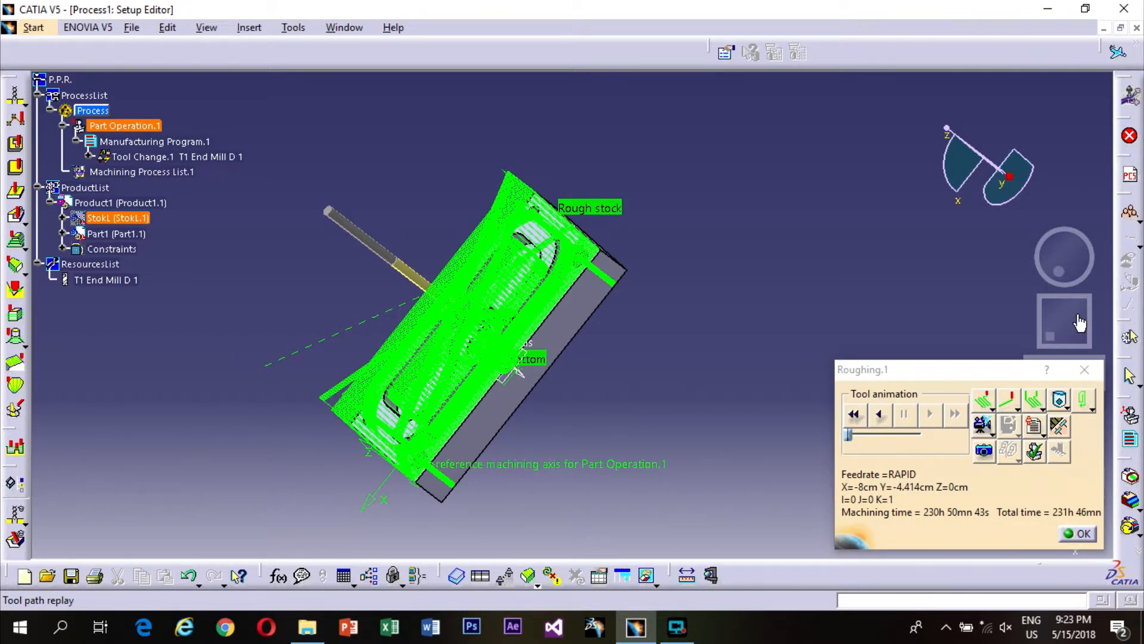
Raise the tool animation speed, play the material removal video from the last saved result, and inspect the machined stock.
left_click(894, 439)
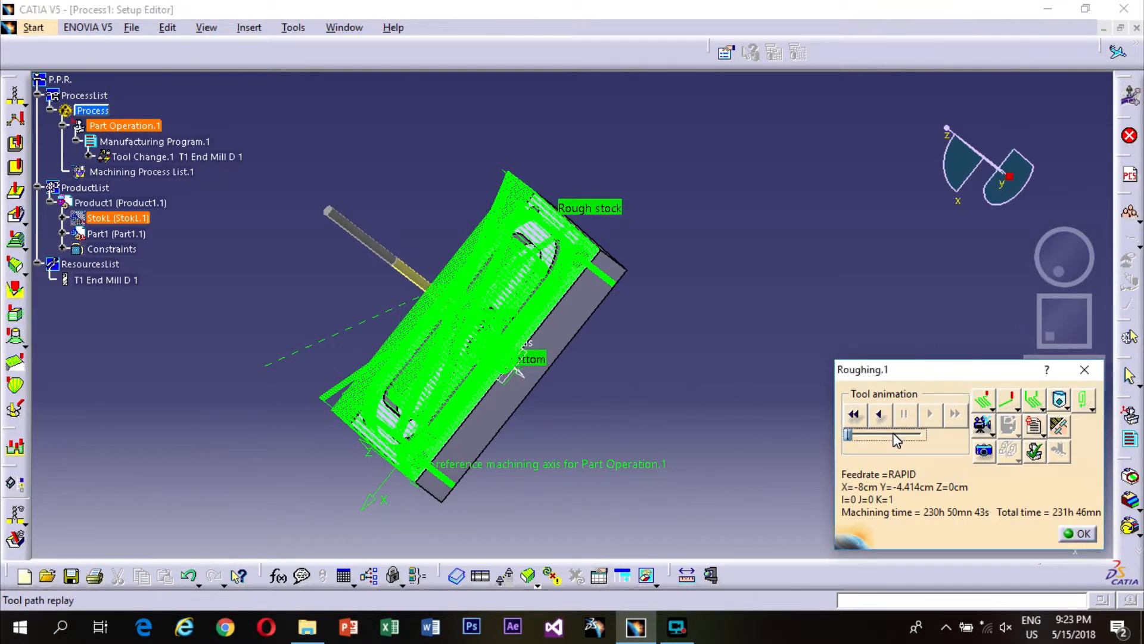
left_click_drag(848, 437, 891, 446)
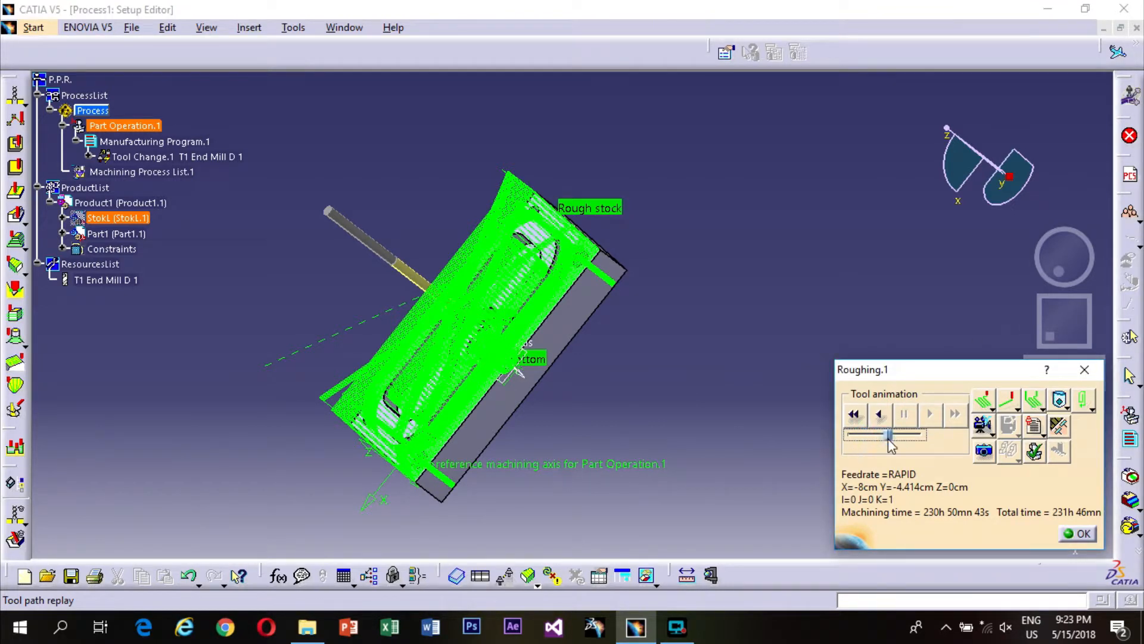
left_click(980, 423)
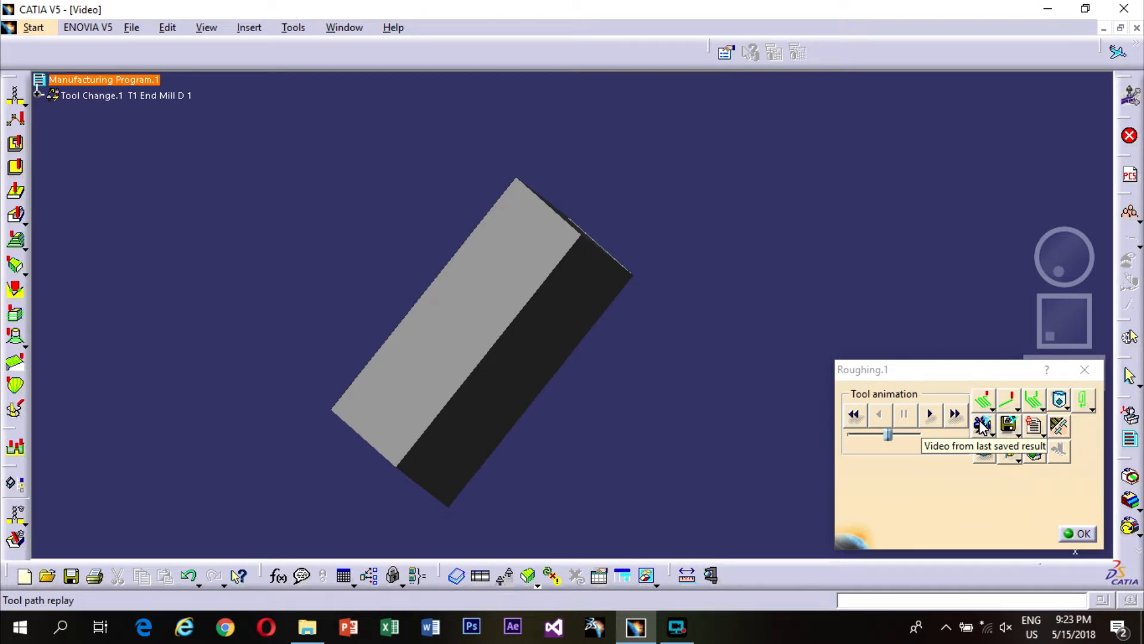
left_click(932, 415)
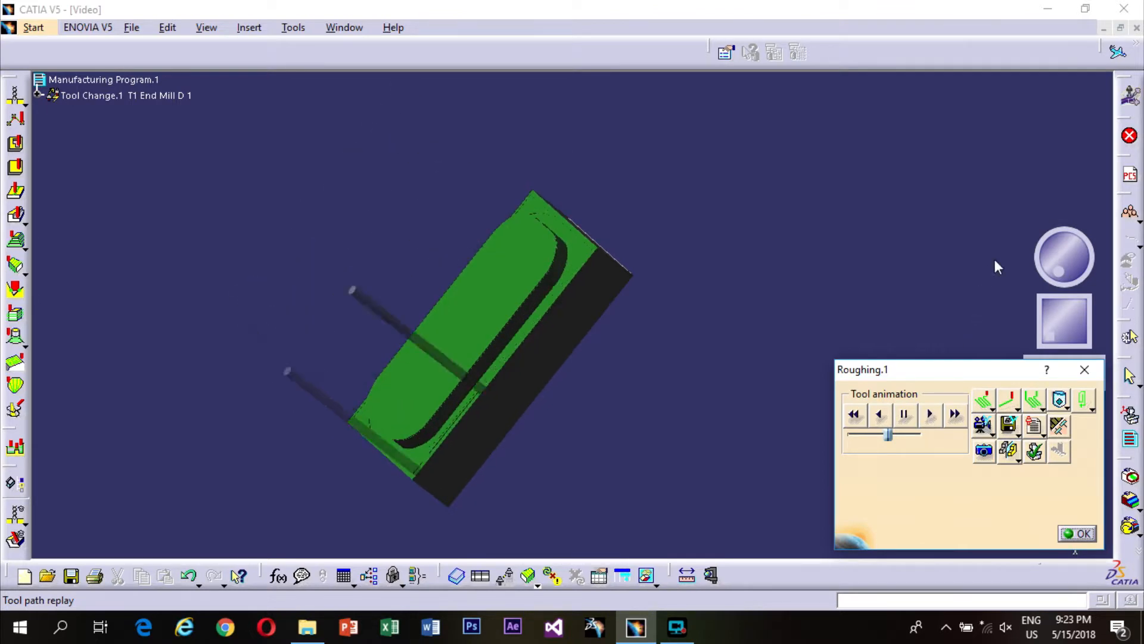
left_click_drag(1055, 272, 1086, 276)
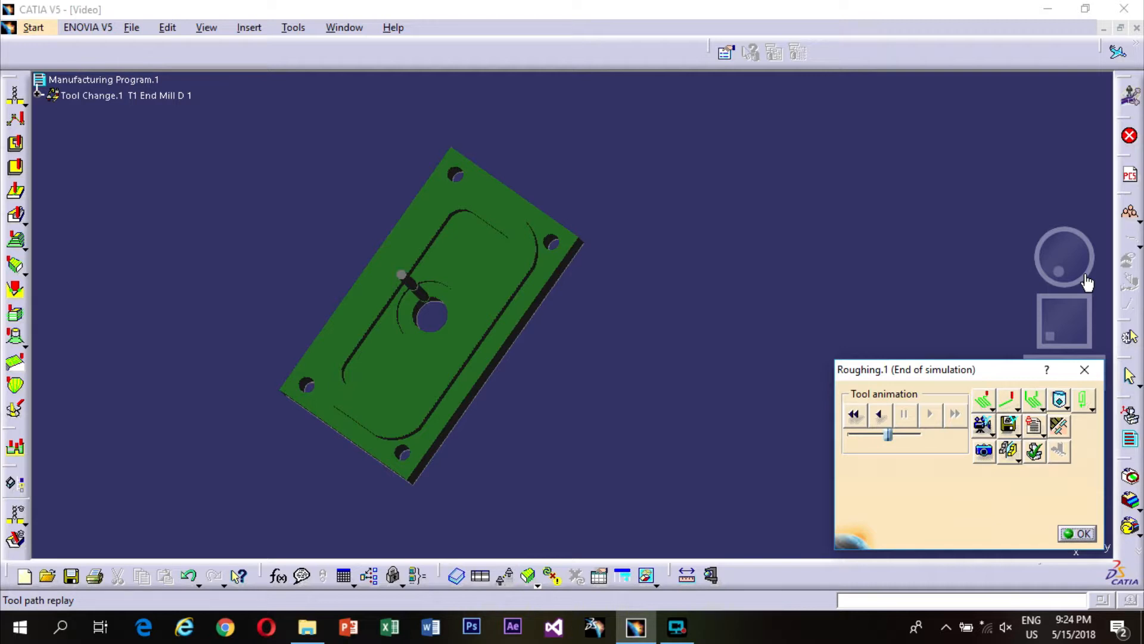
Inspect both sides of the machined stock in the Roughing.1 video simulation and close the tool path replay.
left_click_drag(1074, 263, 922, 283)
mouse_move(1044, 258)
left_mouse_down()
mouse_move(1067, 261)
mouse_move(1038, 272)
left_mouse_up()
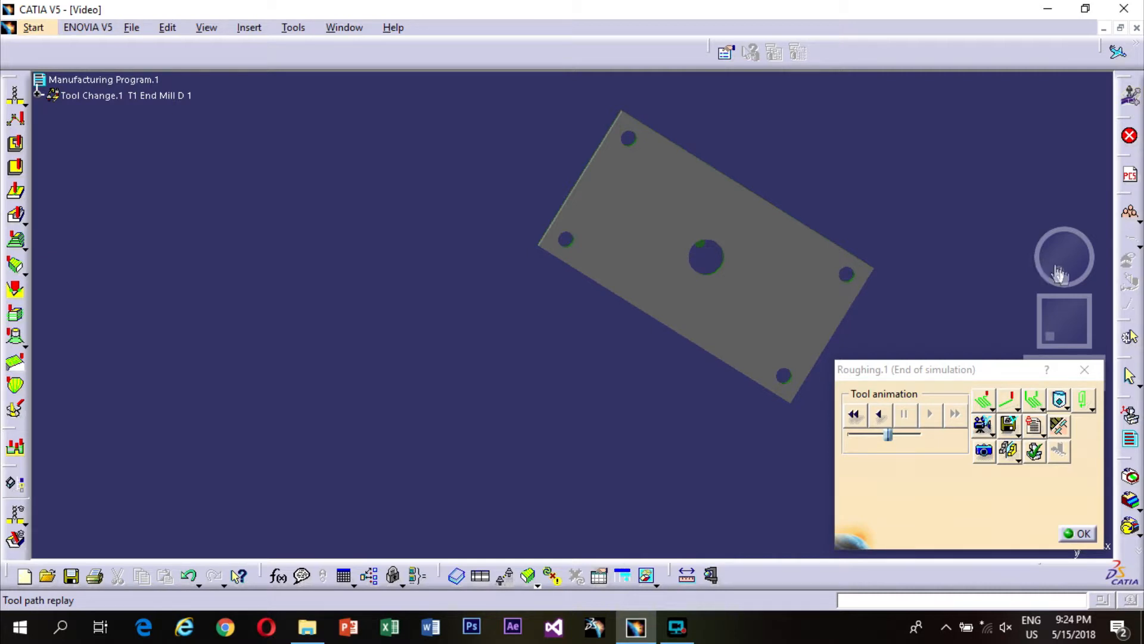
left_click_drag(1064, 274, 1079, 256)
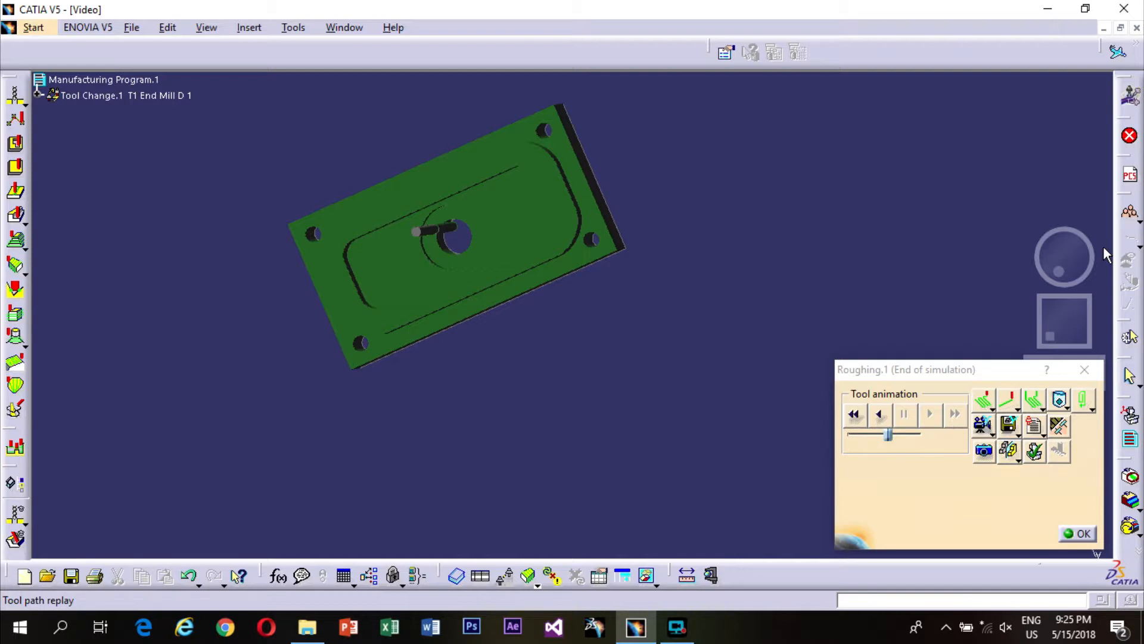
left_click(1083, 534)
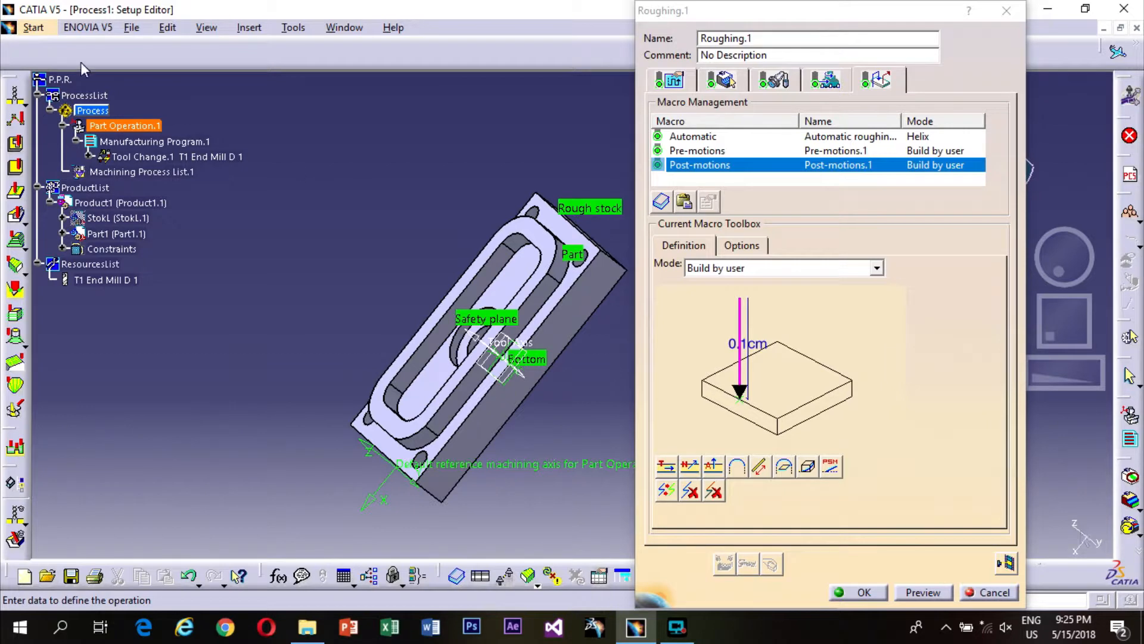
Try to save the process to the Desktop as Process1 ZIGZAG, declining to overwrite the existing Product1.CATProduct.
left_click(31, 28)
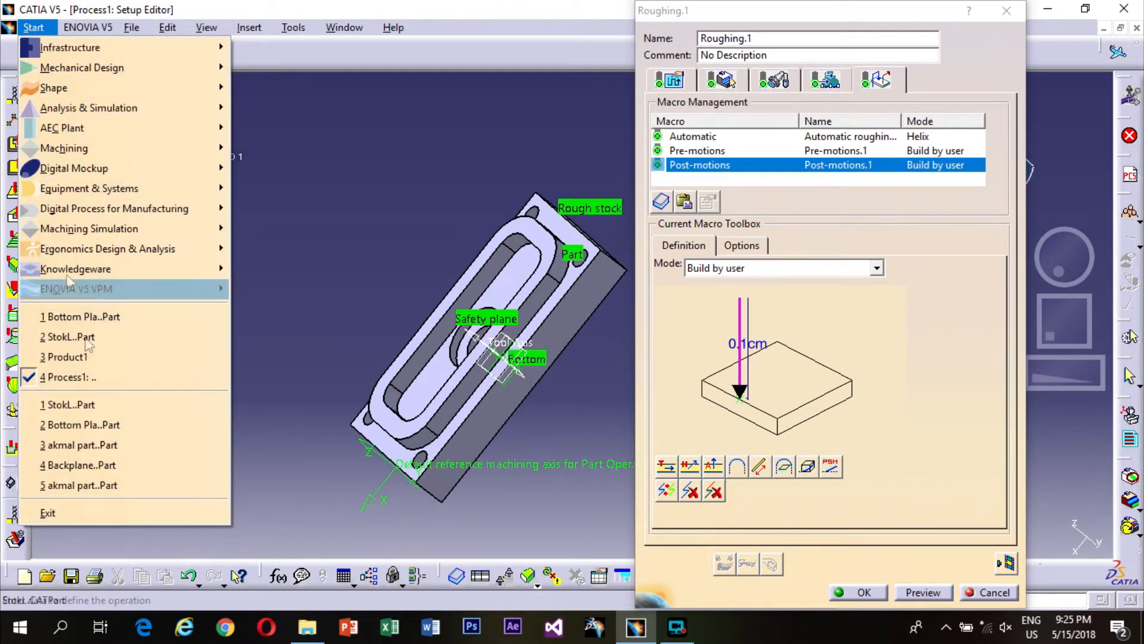
mouse_move(122, 28)
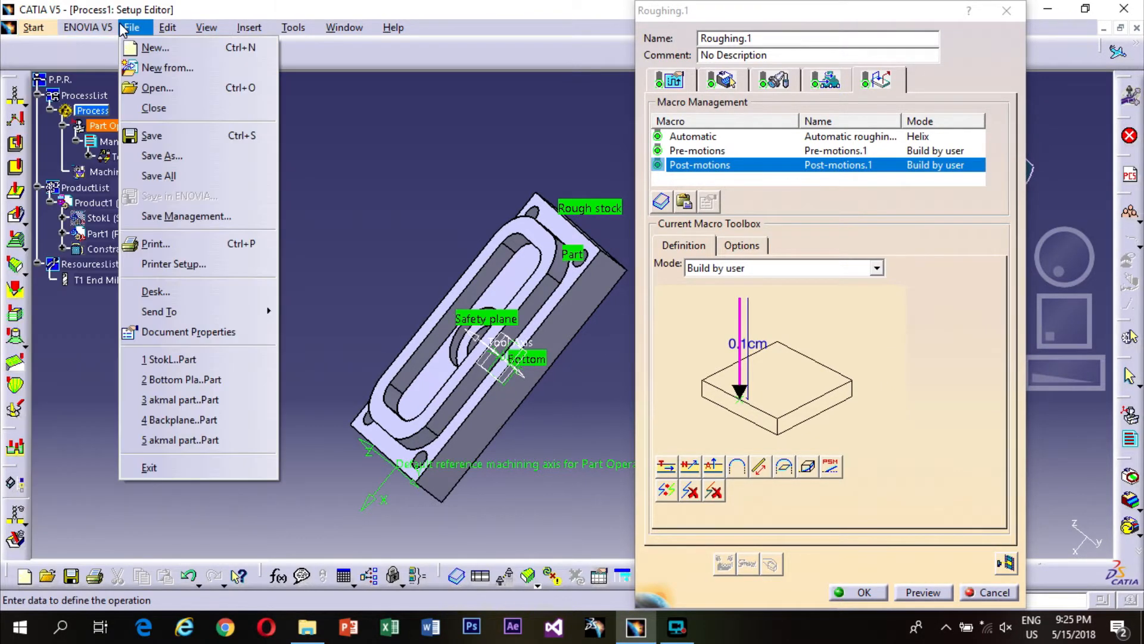
left_click(172, 154)
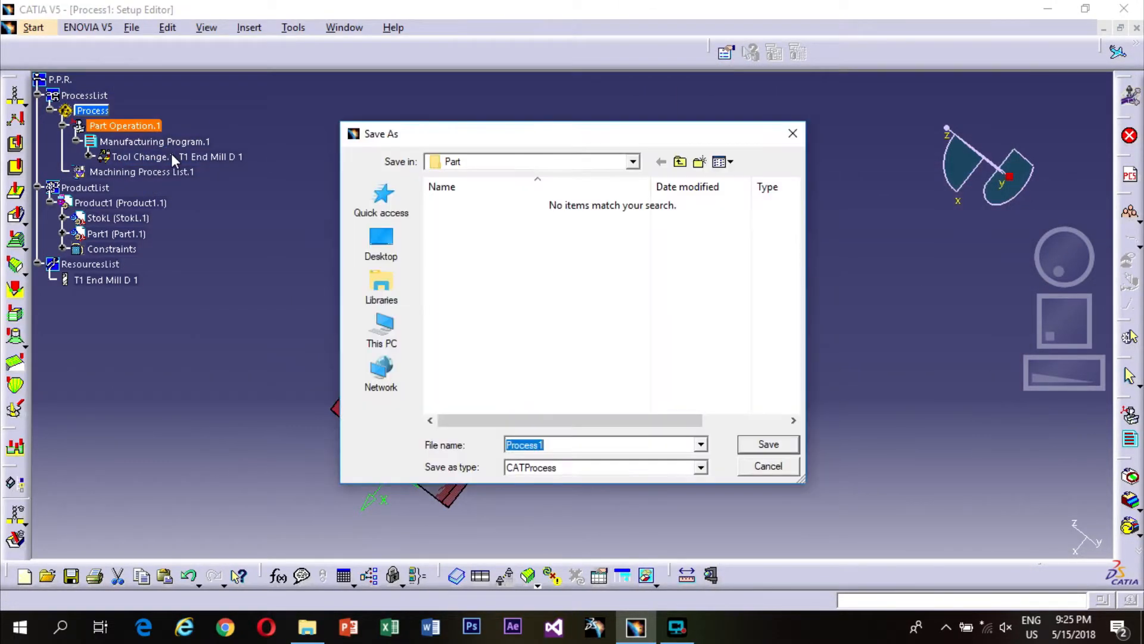
left_click(383, 248)
left_click(550, 444)
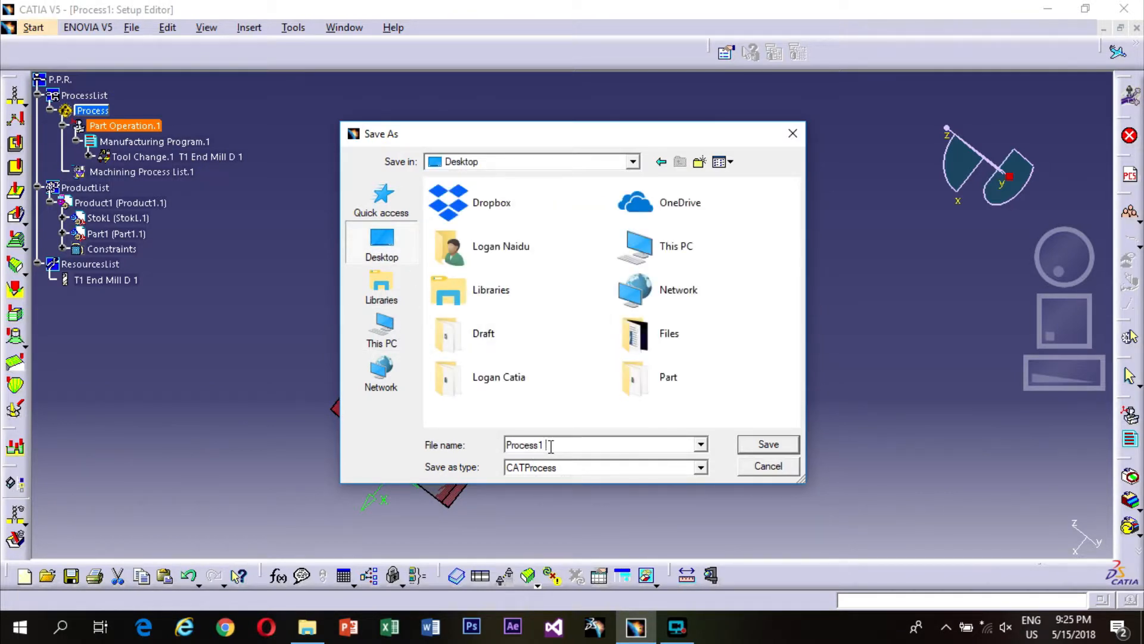
type("ZIGZAG")
left_click(767, 444)
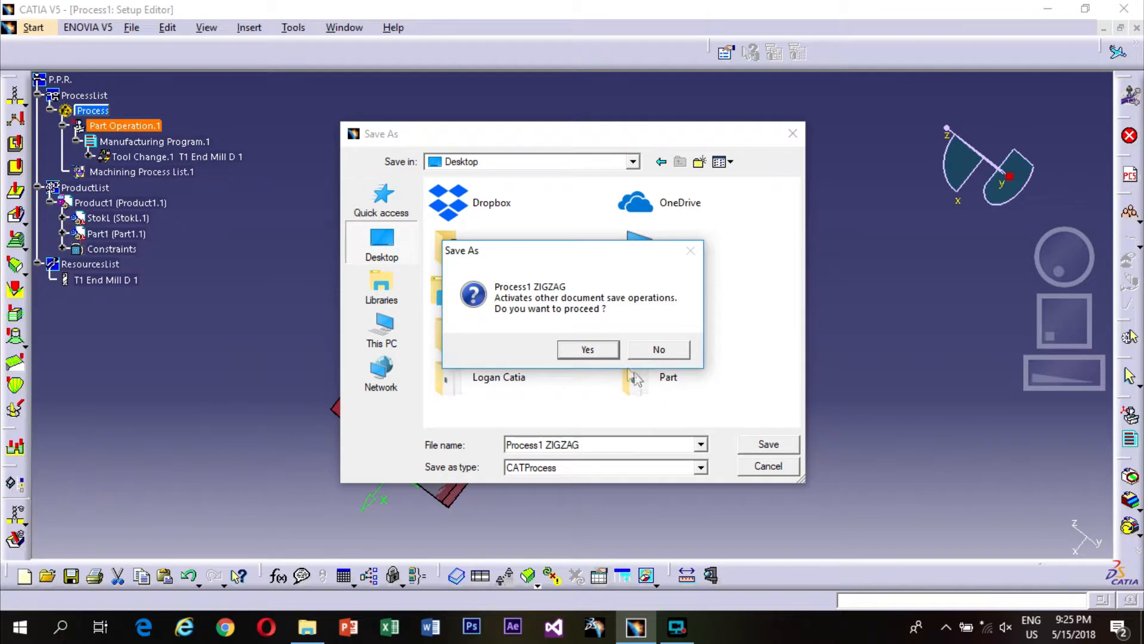
left_click(592, 351)
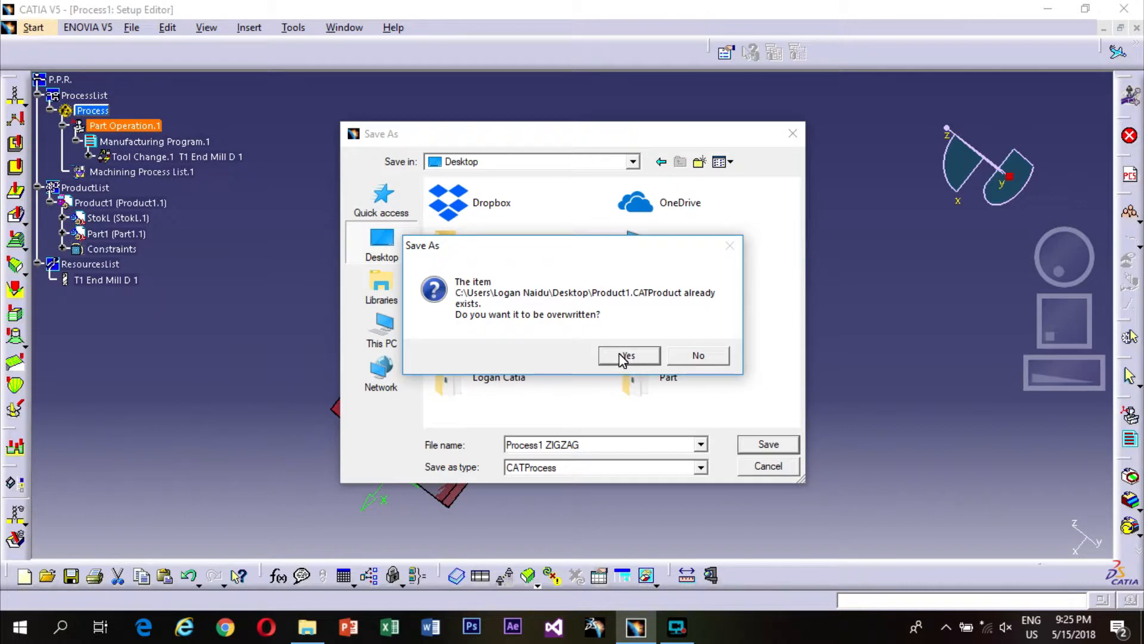
left_click(691, 355)
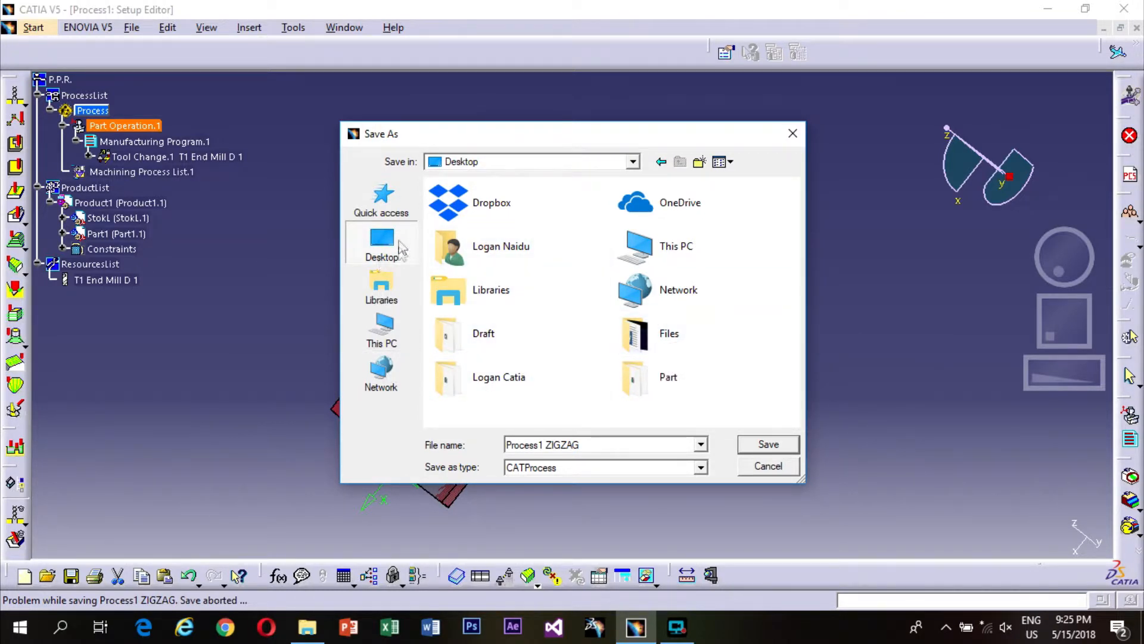
Save Process1 ZIGZAG in the Draft folder on the Desktop together with its linked documents.
double_click(539, 338)
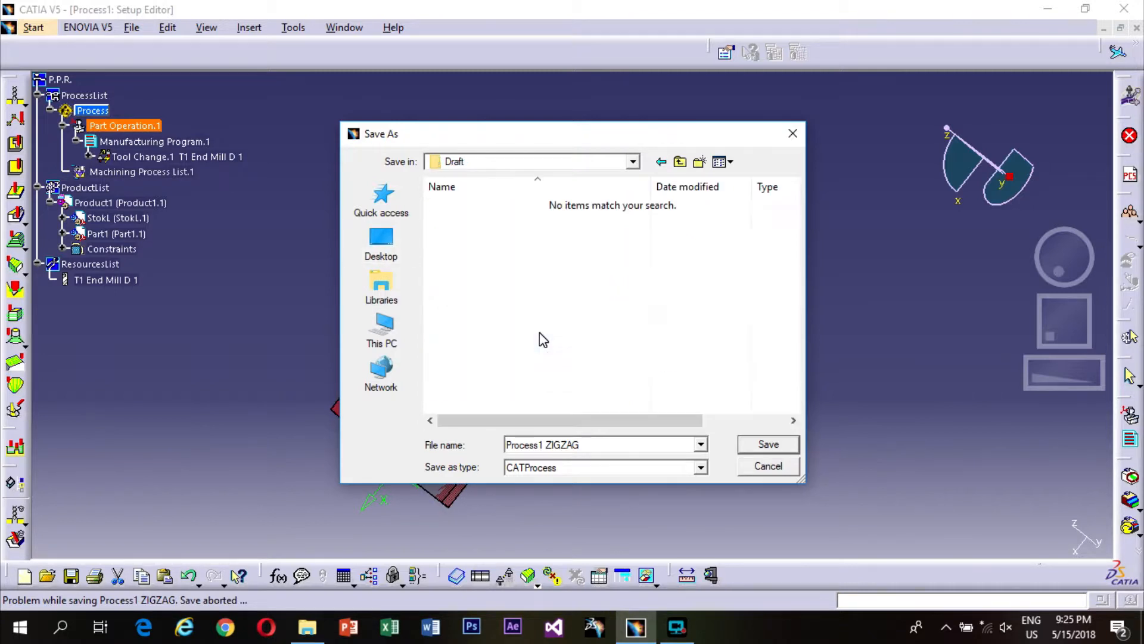
left_click(763, 446)
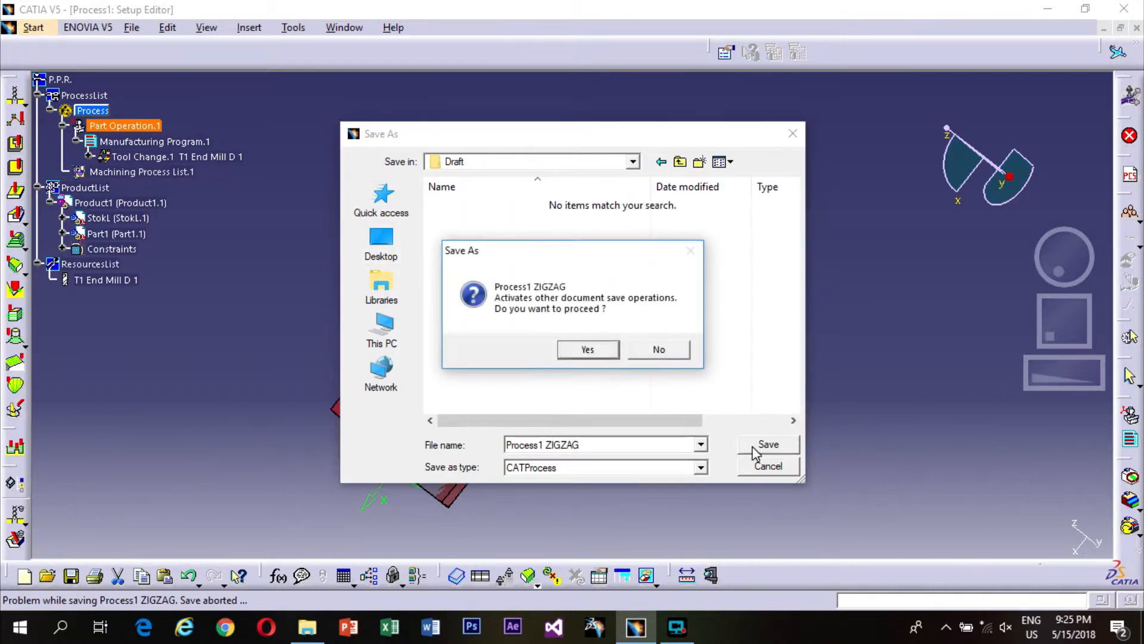
left_click(577, 351)
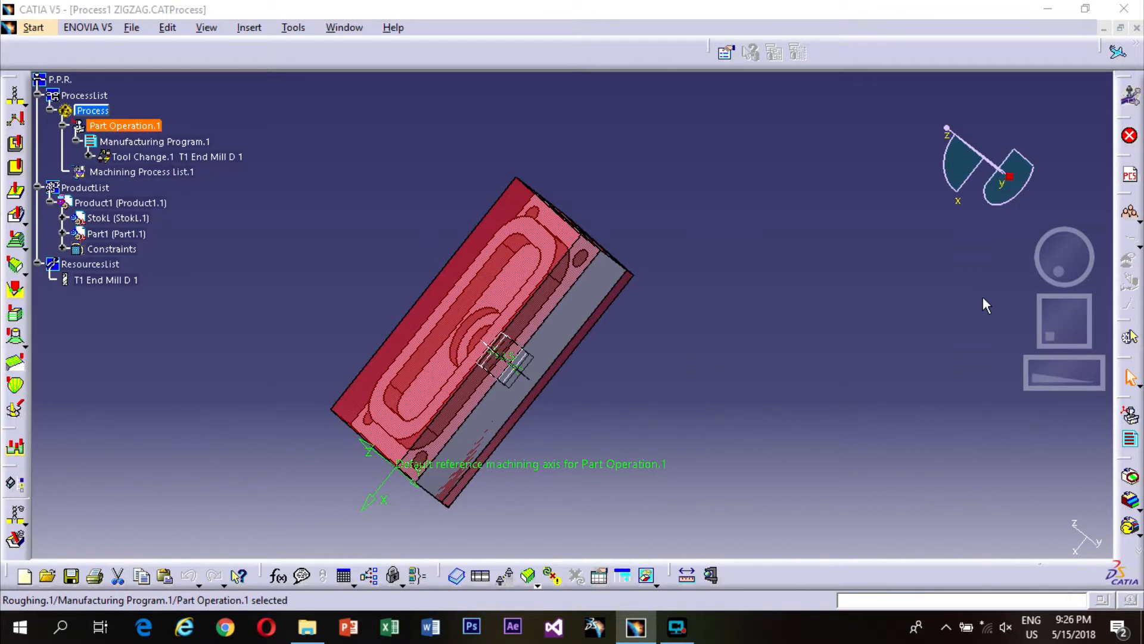
left_click(677, 627)
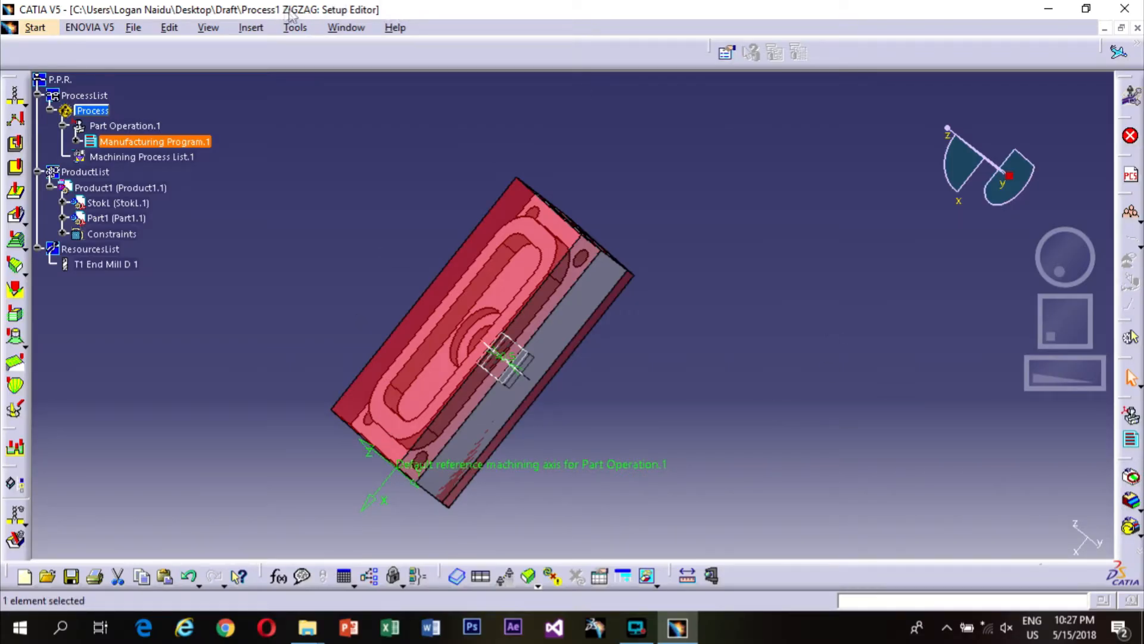
Set the Machining output options to use the Cenit post processor and check the NC code extension.
left_click(303, 30)
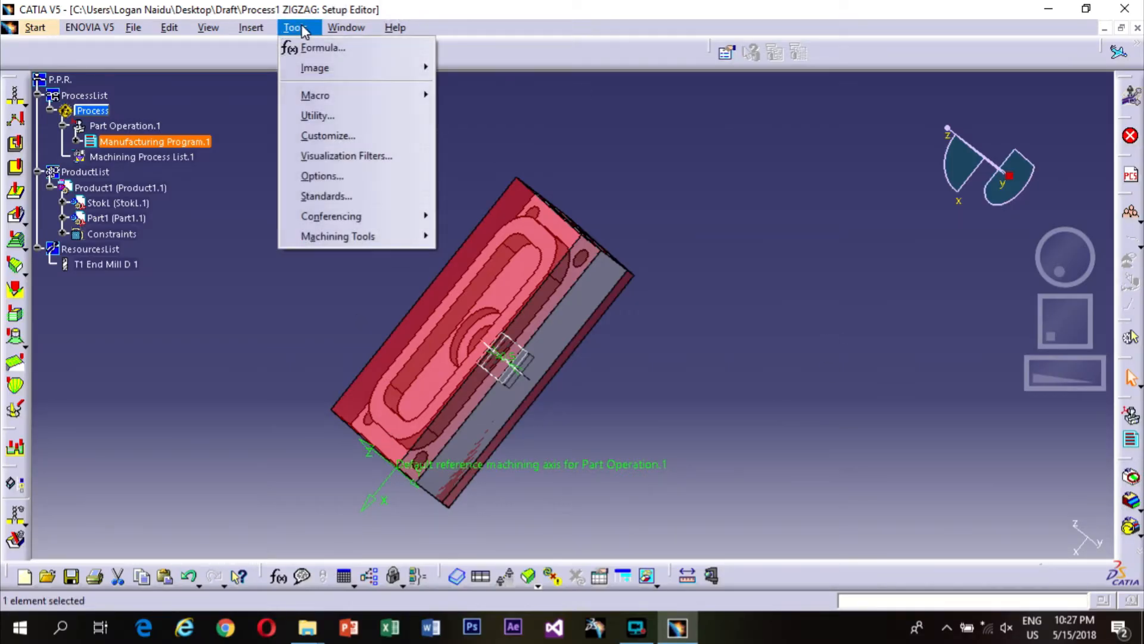
left_click(334, 178)
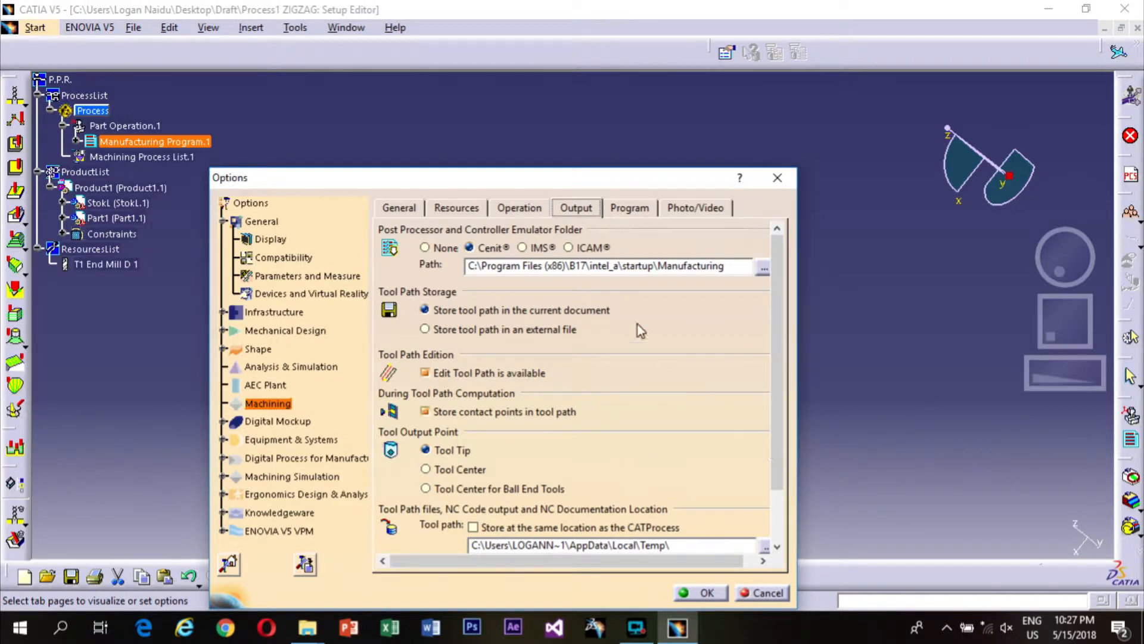
left_click(470, 251)
left_click_drag(776, 414, 776, 496)
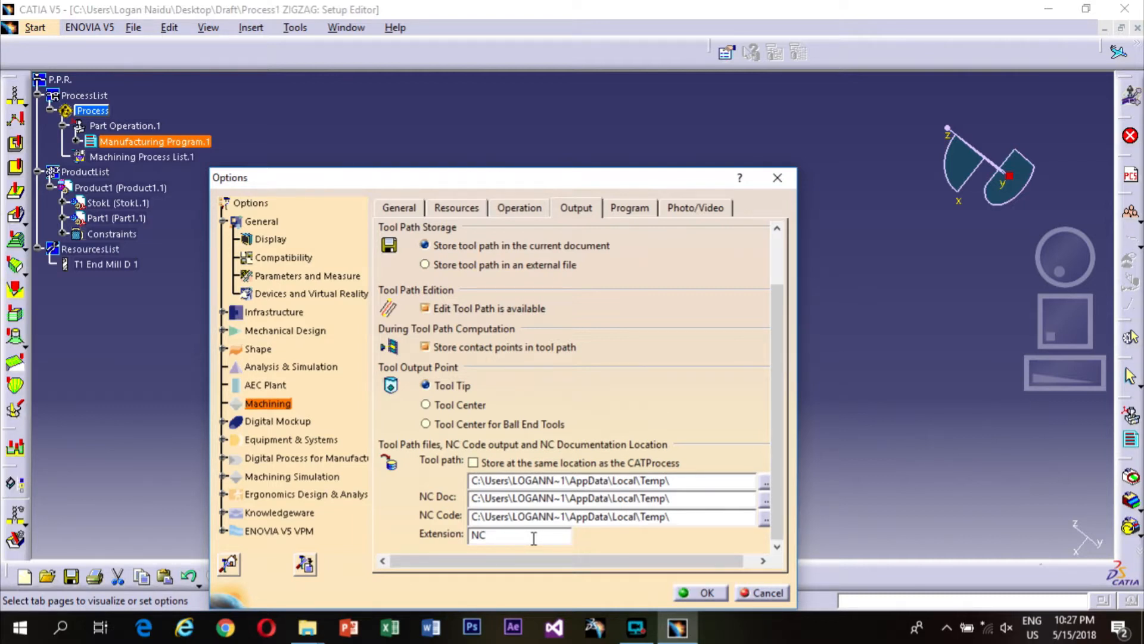
left_click(701, 593)
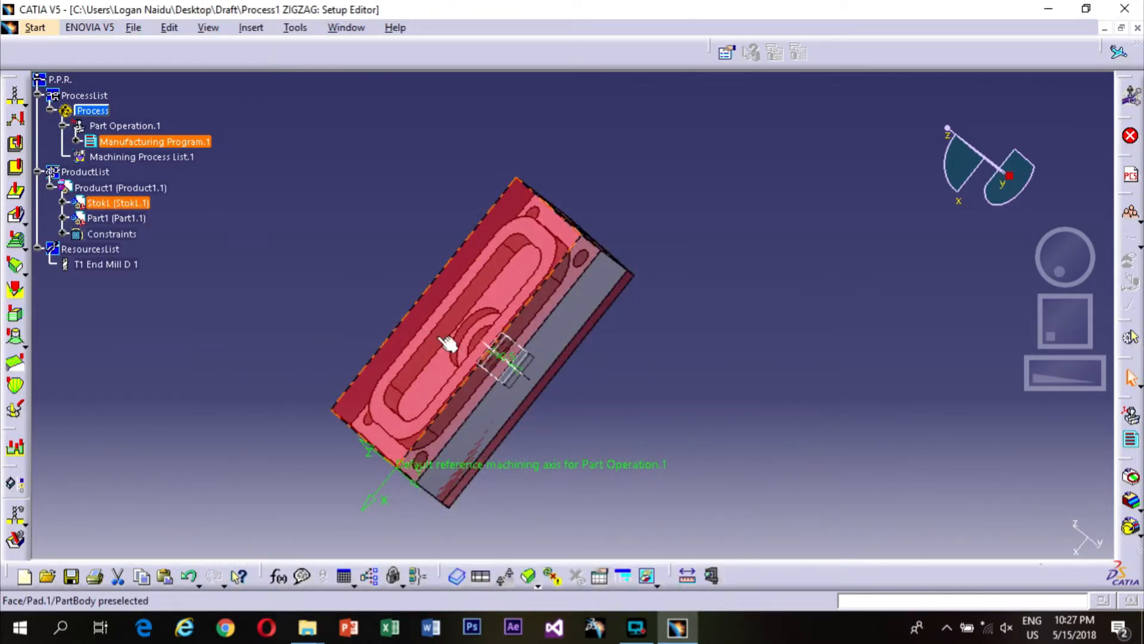
Start interactive NC code generation for Manufacturing Program.1, with one file for all selected programs and the output file on the Desktop.
right_click(150, 143)
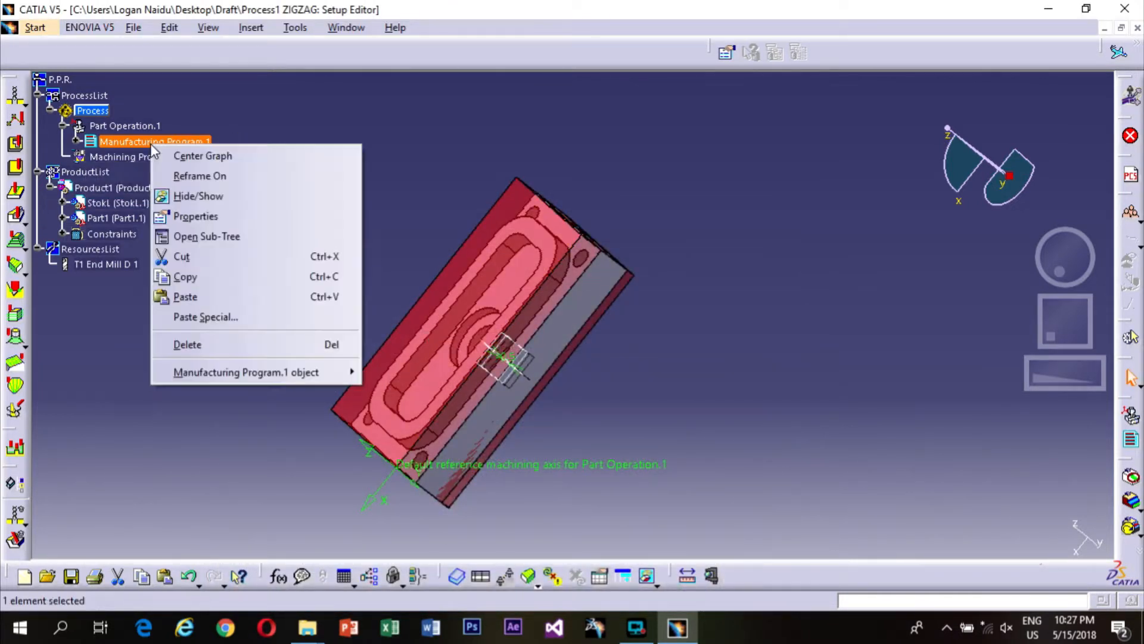
mouse_move(257, 371)
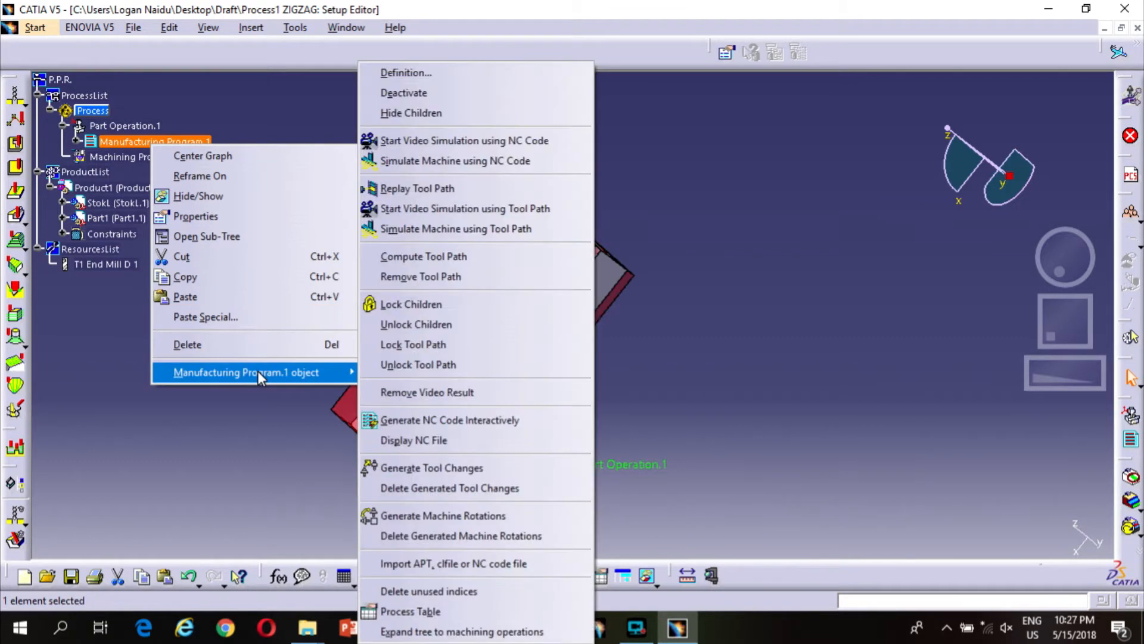
left_click(424, 422)
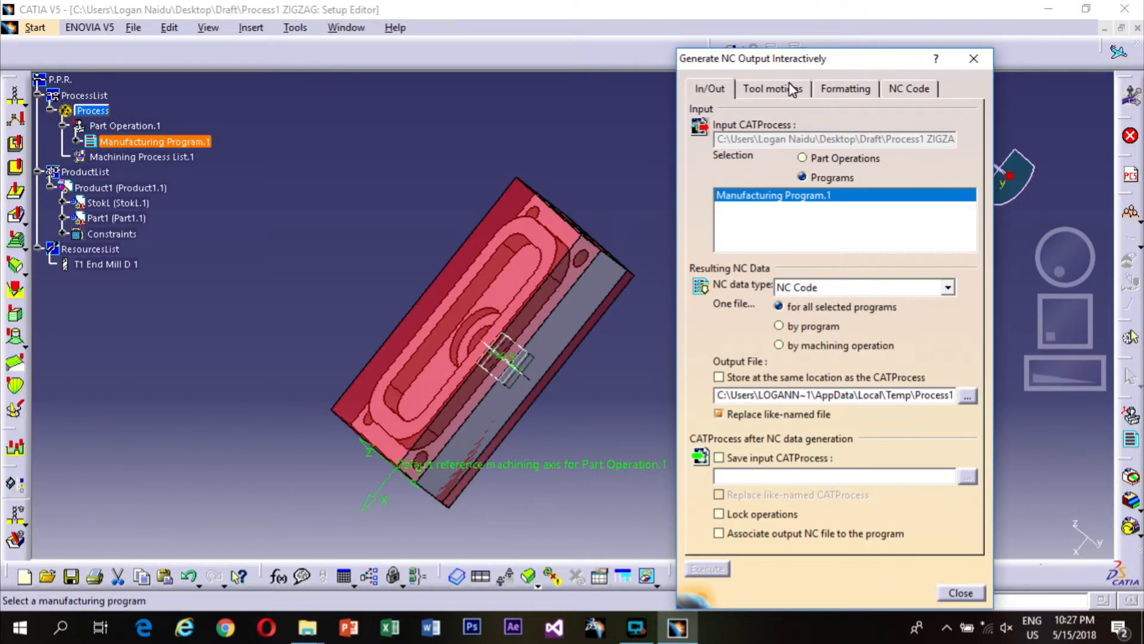
left_click(779, 308)
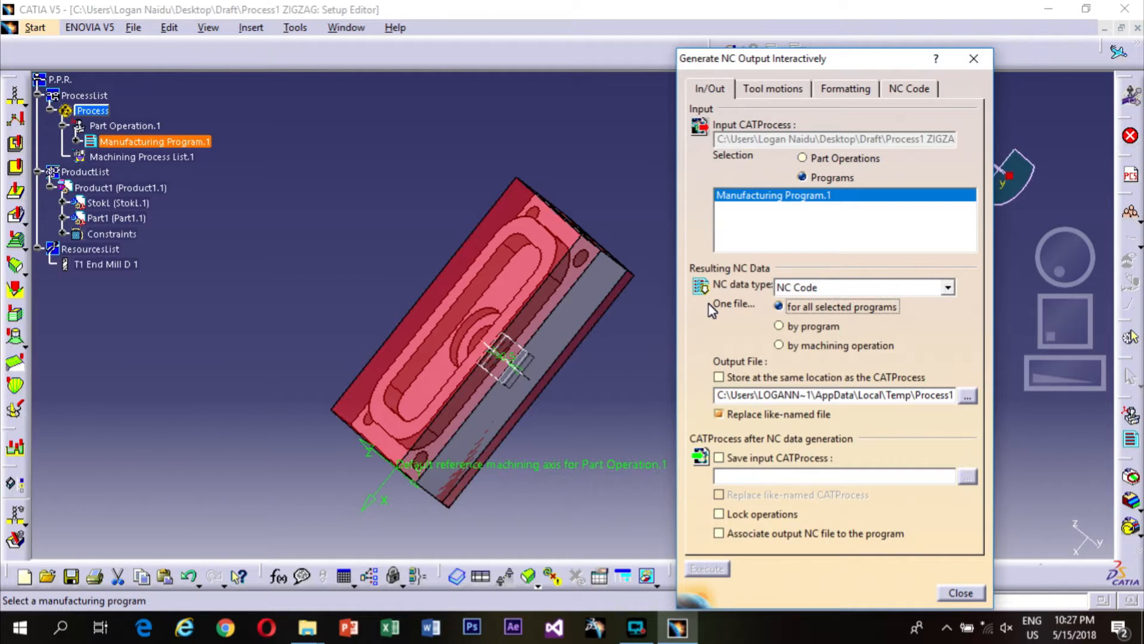
left_click(967, 395)
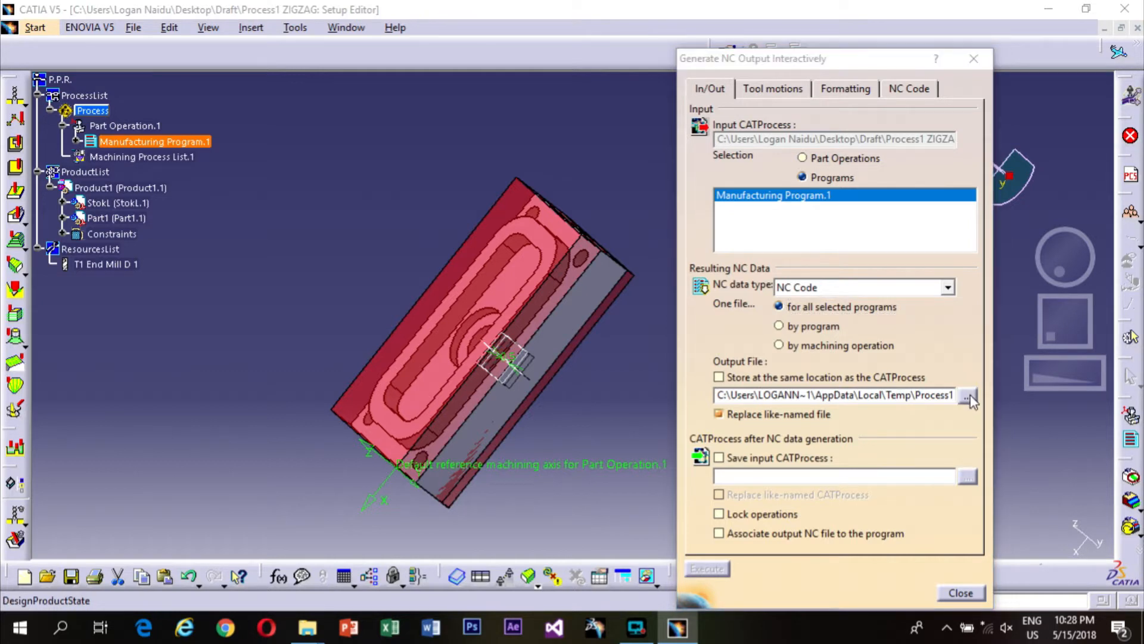
left_click(390, 246)
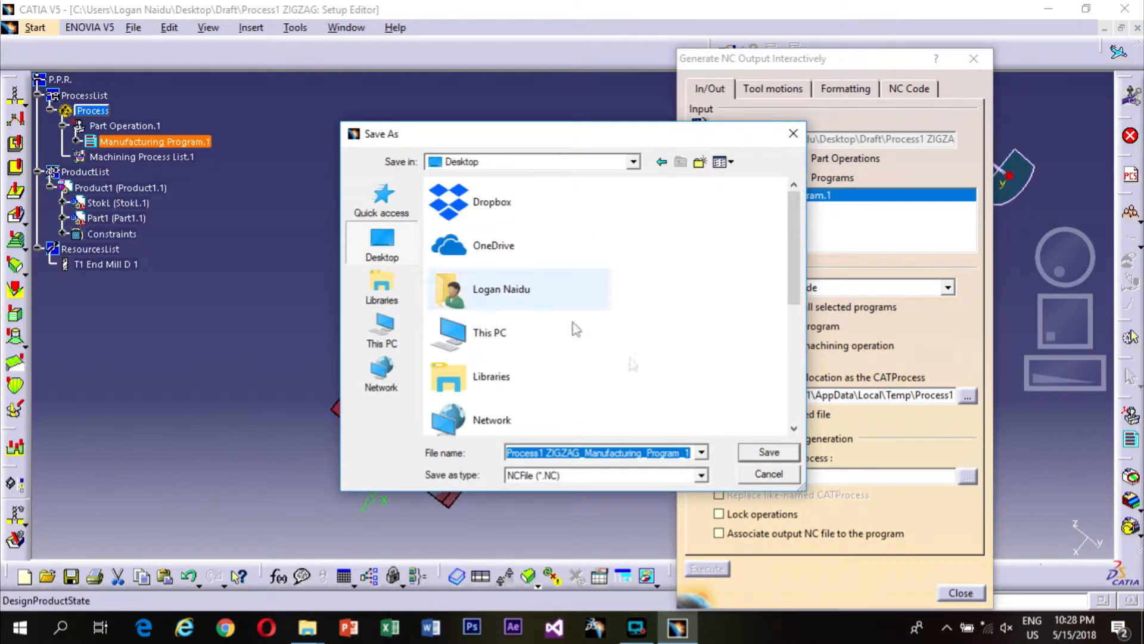
left_click(767, 452)
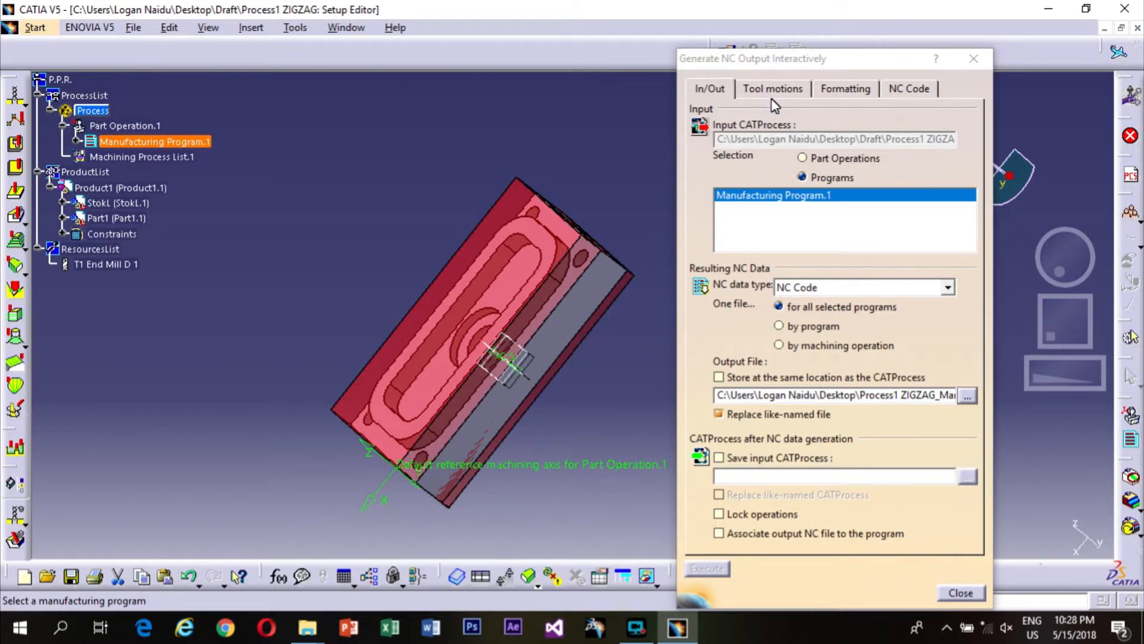
Choose SINUMERIK_840D_3X.pp as the Cenit post-processor file for the NC code output.
left_click(904, 89)
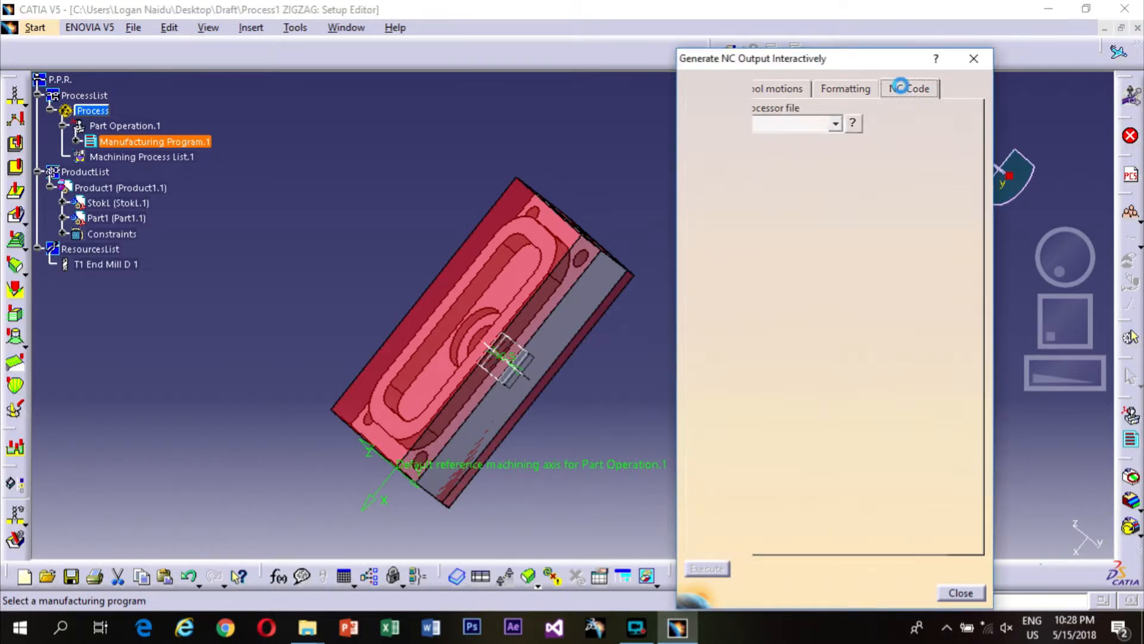
left_click(835, 124)
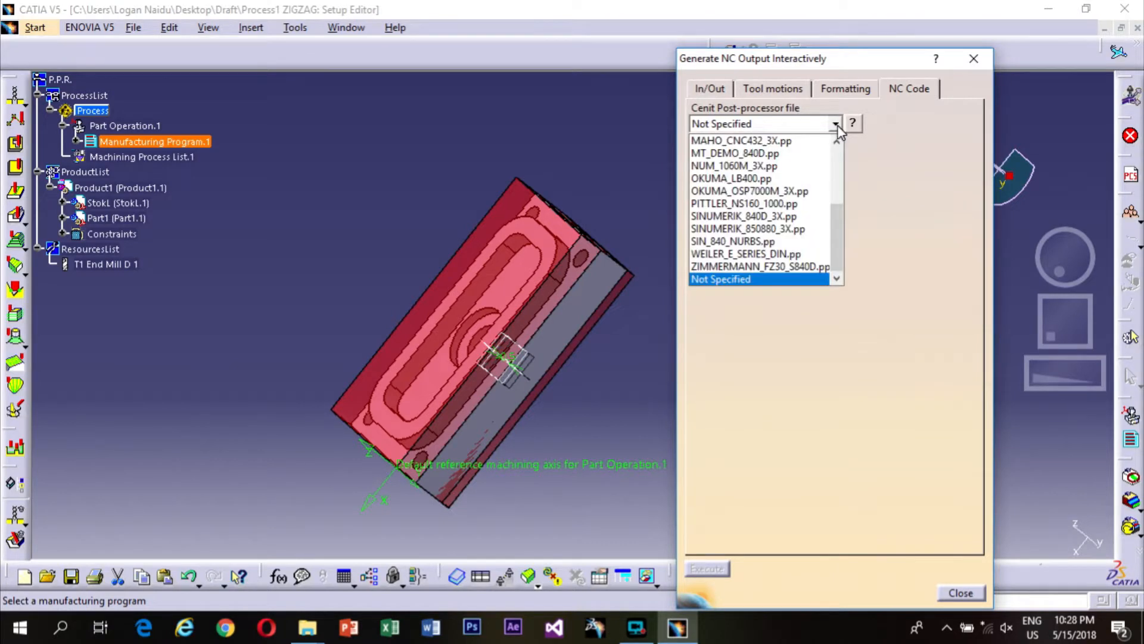
left_click(795, 217)
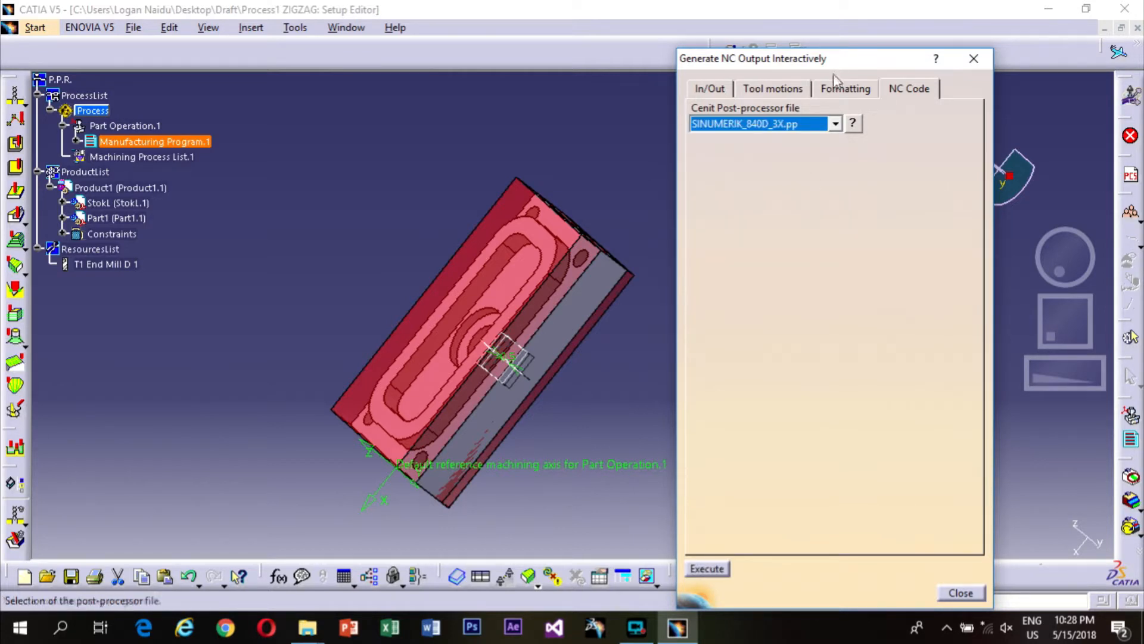
Review the formatting, tool motion and output file settings, and generate the NC code.
left_click(840, 88)
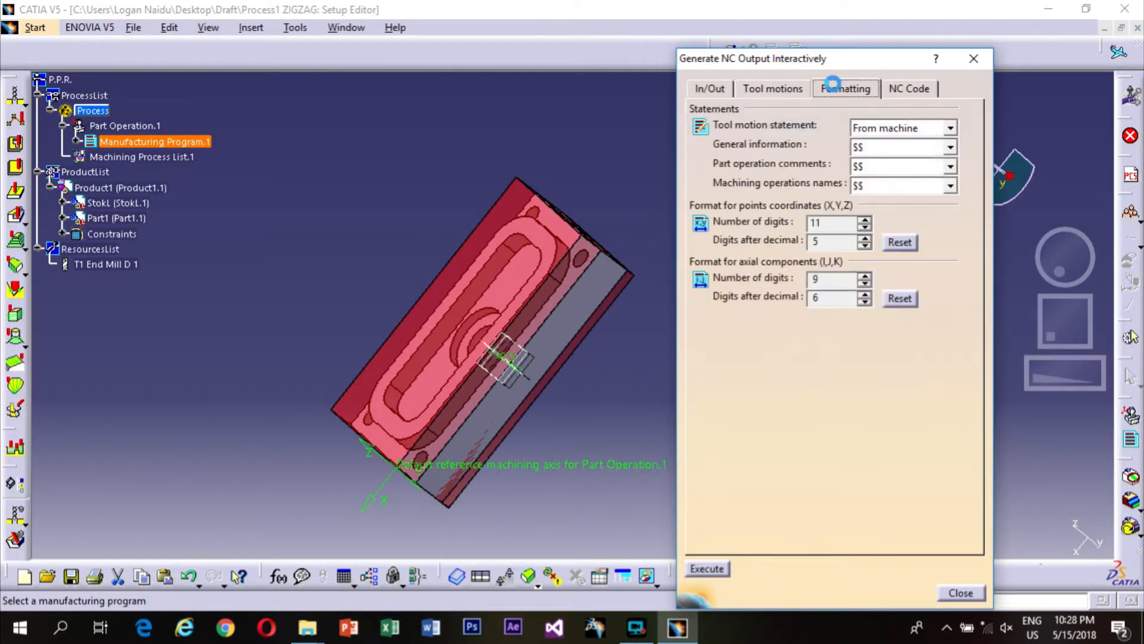
left_click(761, 93)
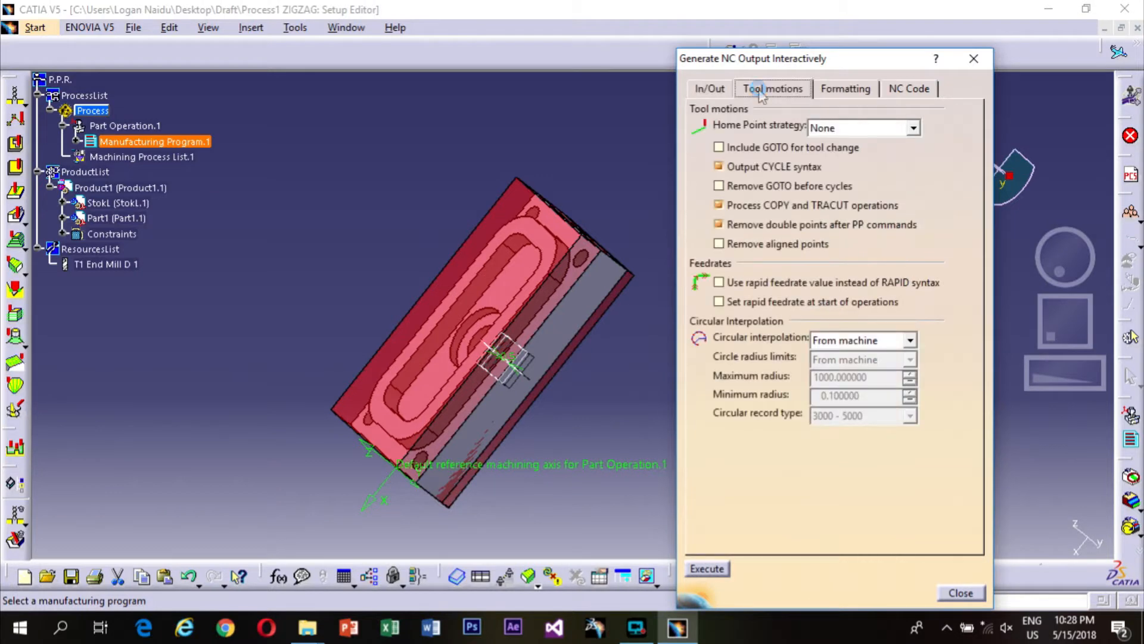
left_click(723, 93)
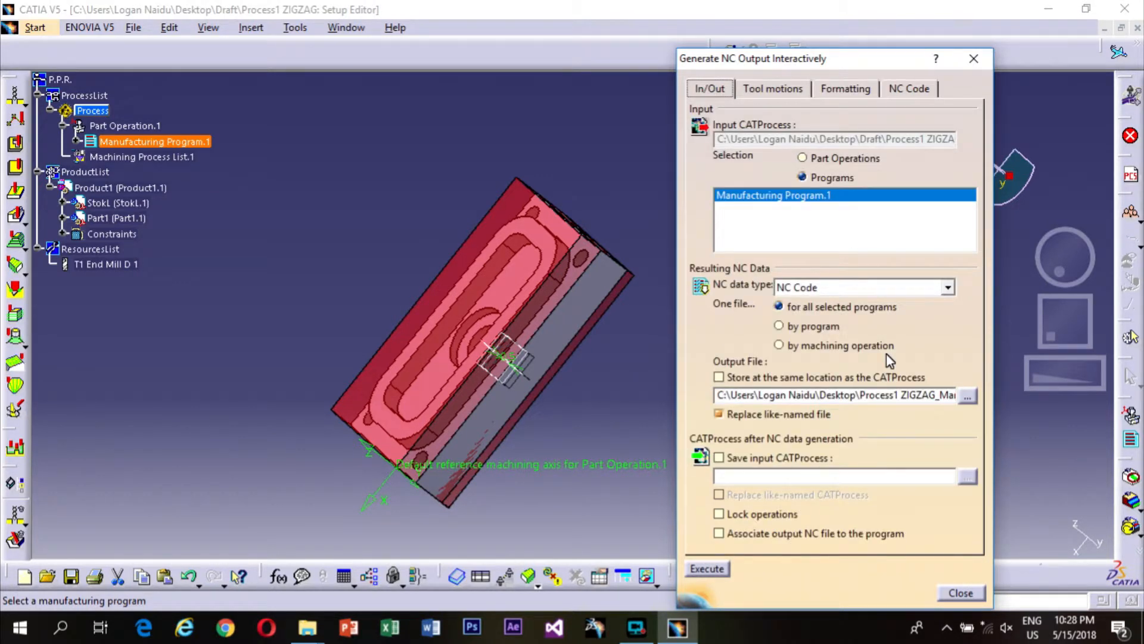
left_click(715, 570)
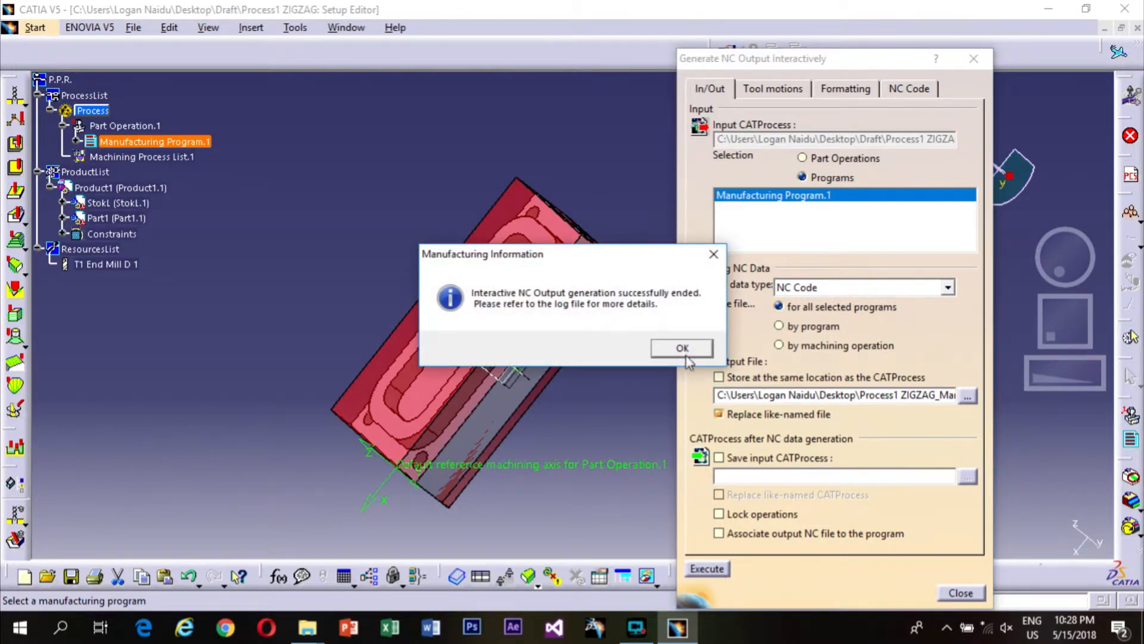
left_click(686, 351)
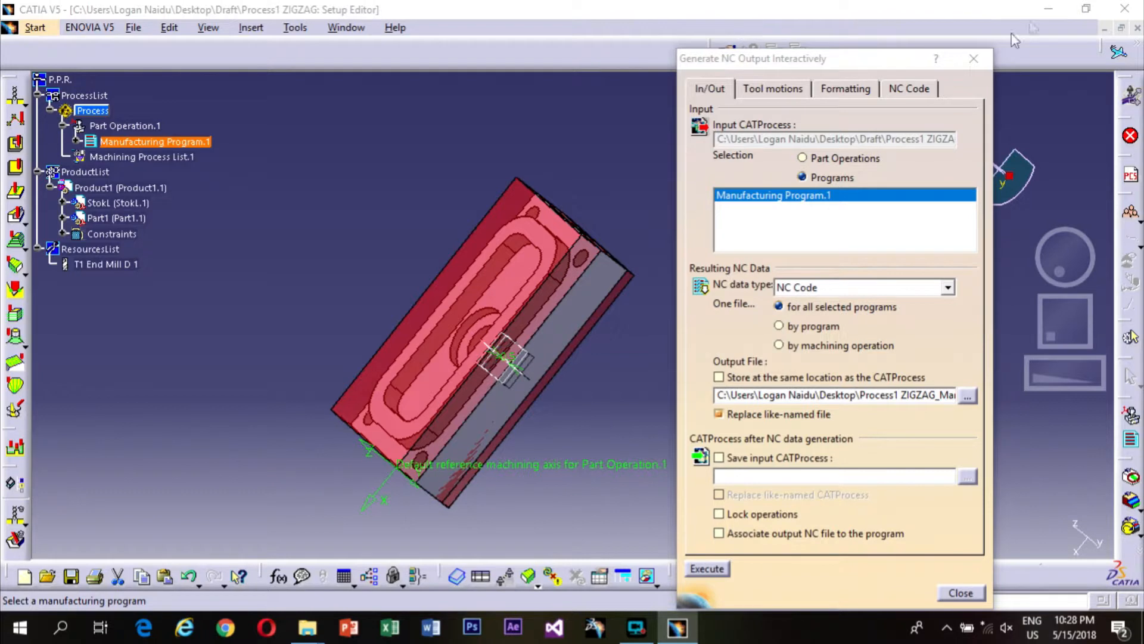
Open the generated Process1 ZIGZAG_Manufacturing_Program_1 NC file from the Desktop in Notepad.
left_click(1048, 10)
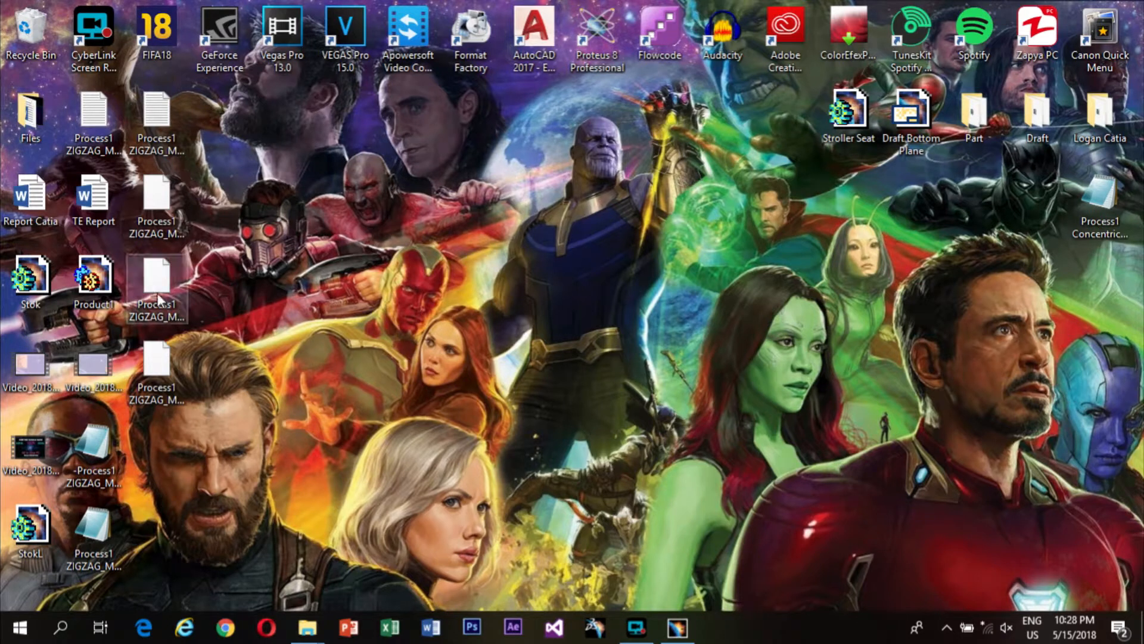
double_click(102, 556)
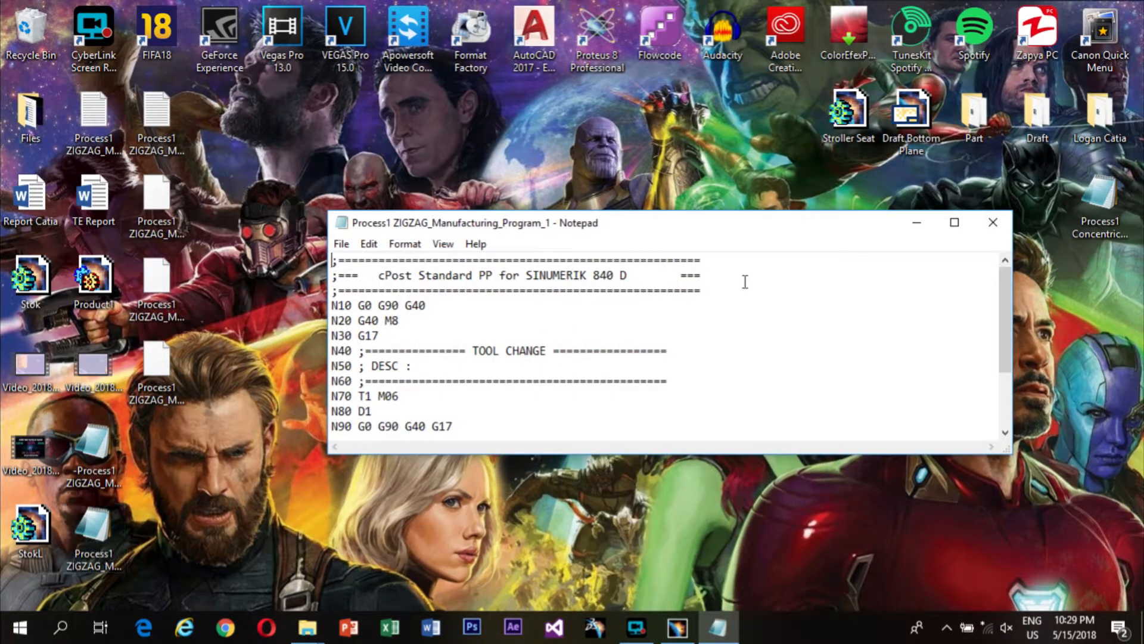
Examine the full NC code of the ZIGZAG manufacturing program in a maximized Notepad window.
left_click(954, 223)
left_click_drag(110, 291, 3, 39)
left_click(428, 304)
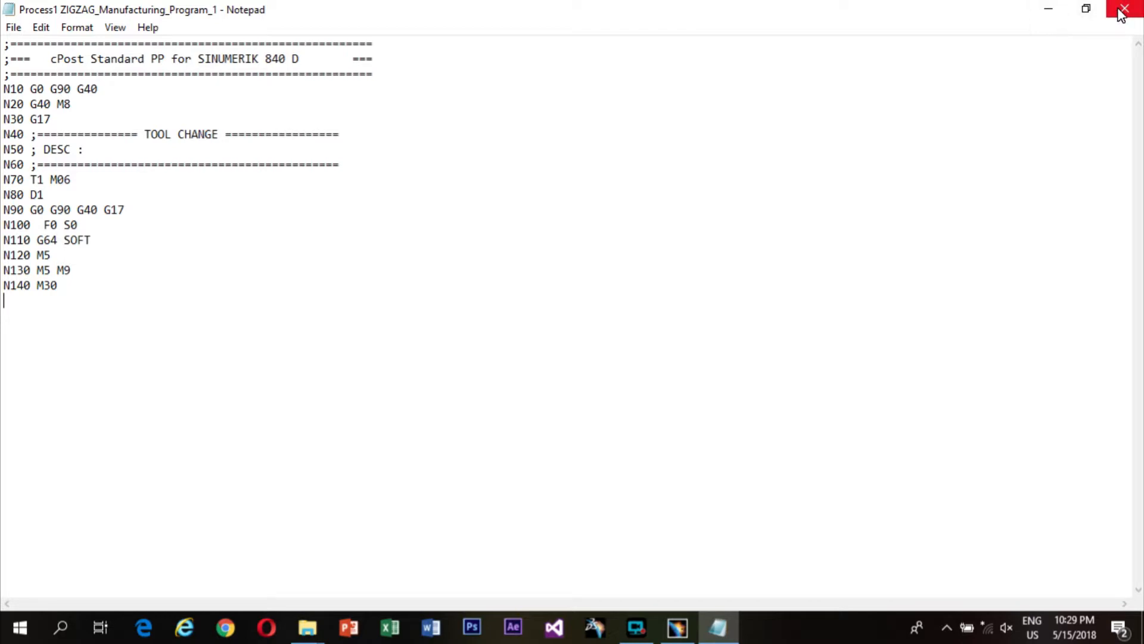
left_click(637, 627)
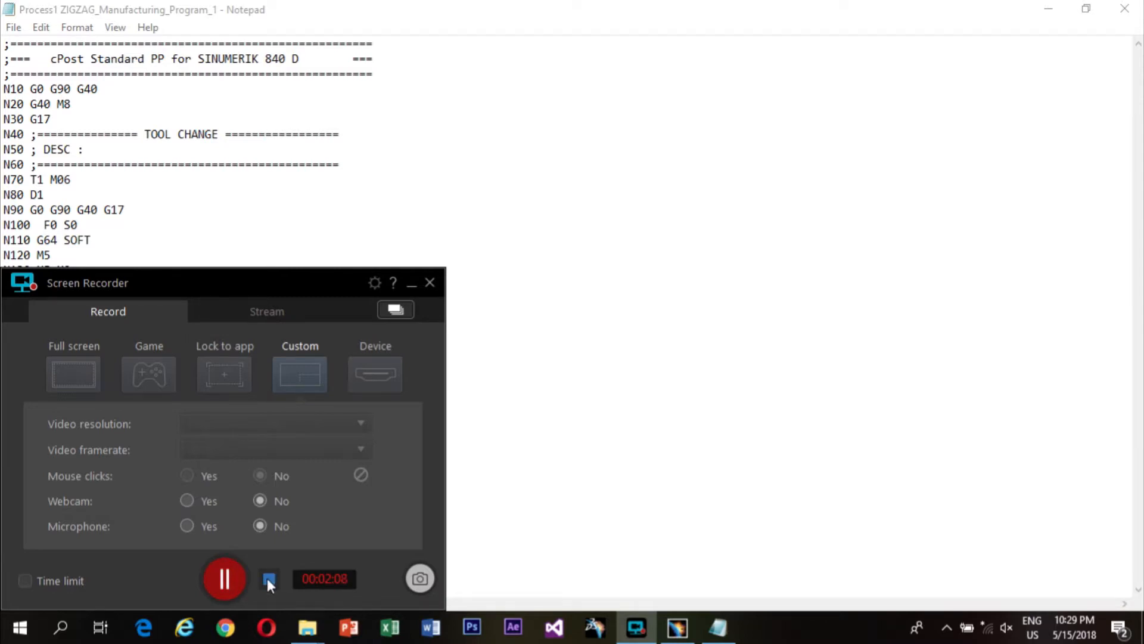
left_click(268, 578)
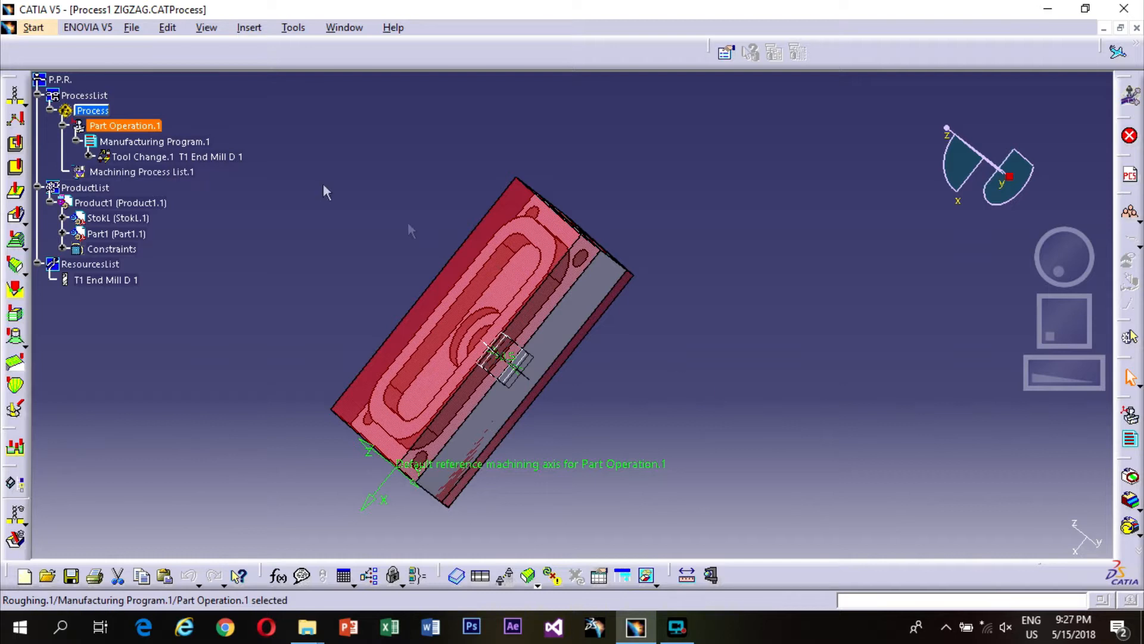
Switch to the Process1 ZIGZAG process in CATIA, expand Tool Change.1 and open the Roughing.1 operation.
left_click(89, 156)
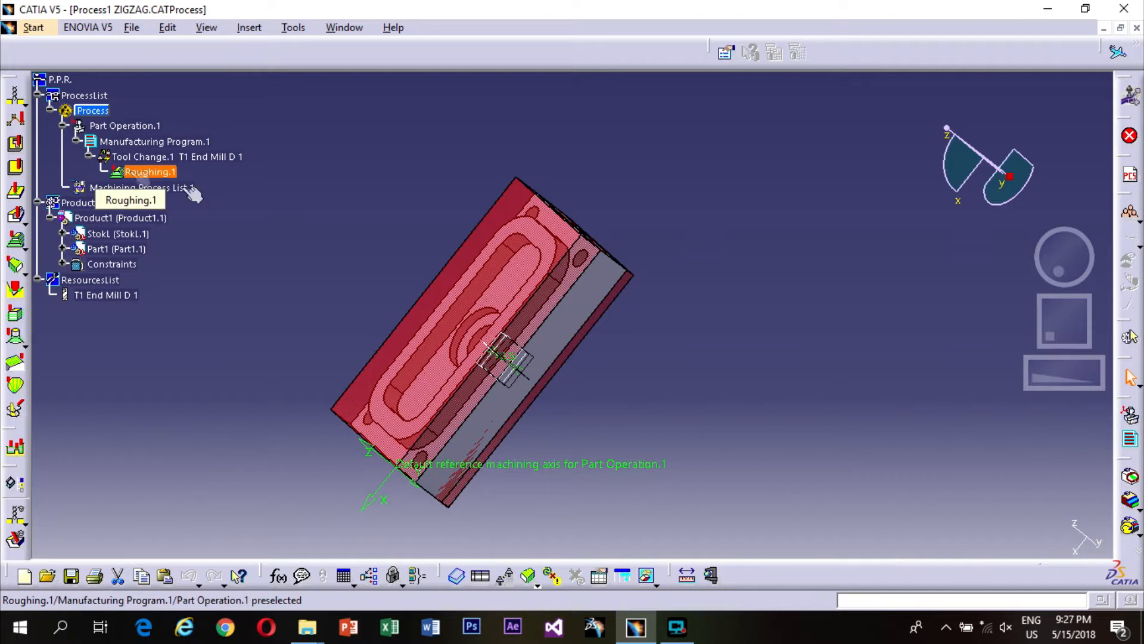
left_click(143, 173)
left_click(675, 629)
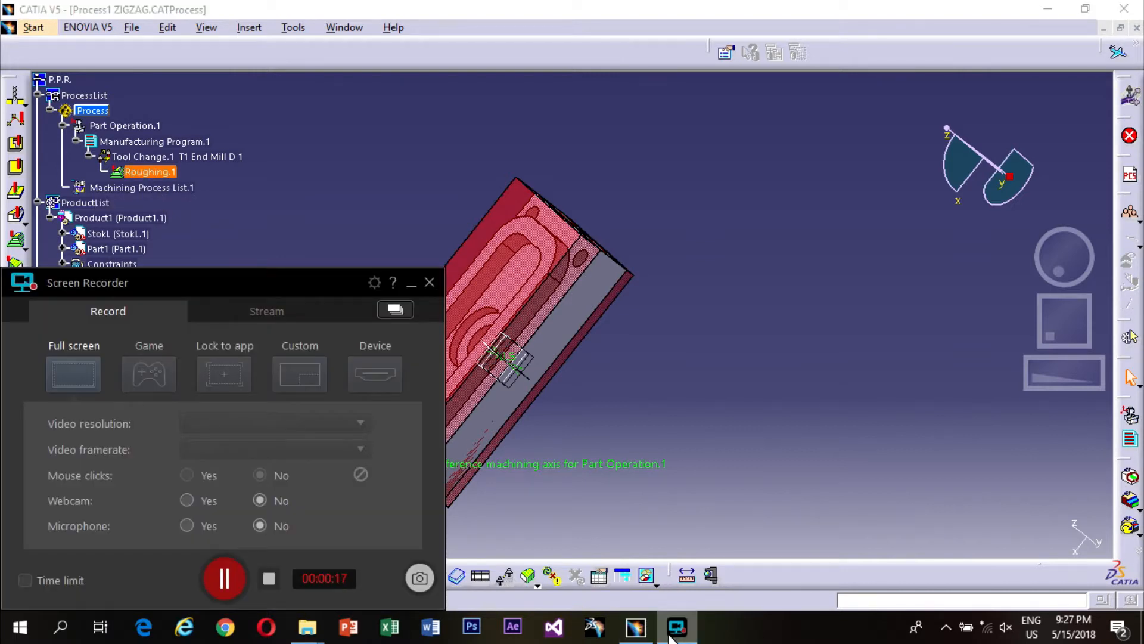
left_click(673, 632)
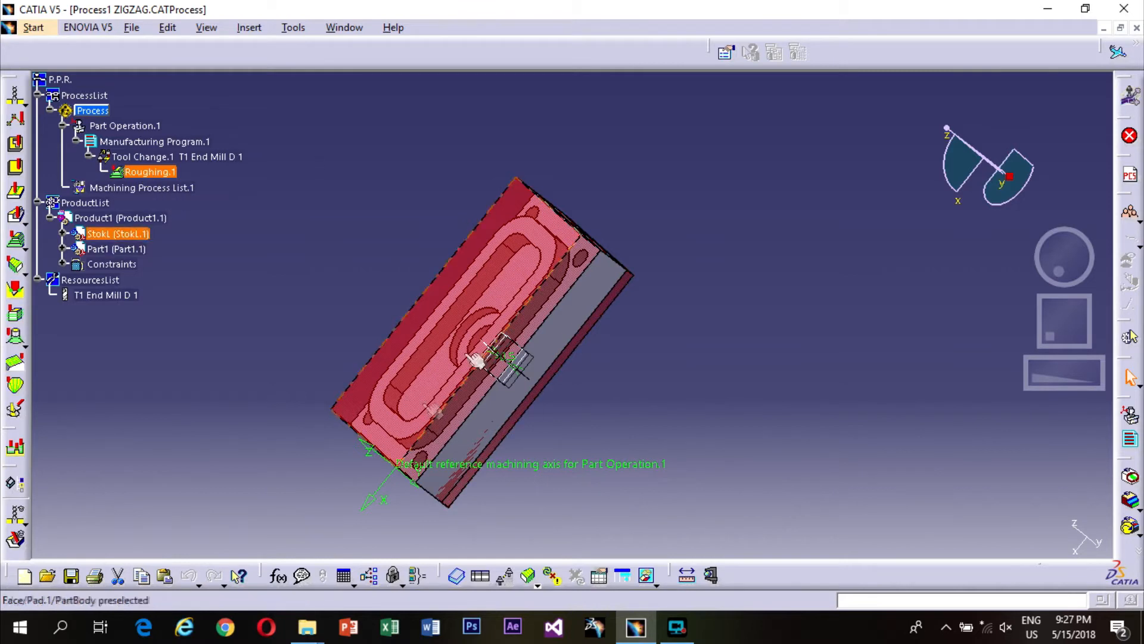
mouse_move(1066, 277)
left_mouse_down()
mouse_move(1075, 265)
mouse_move(1088, 279)
mouse_move(1080, 289)
left_mouse_up()
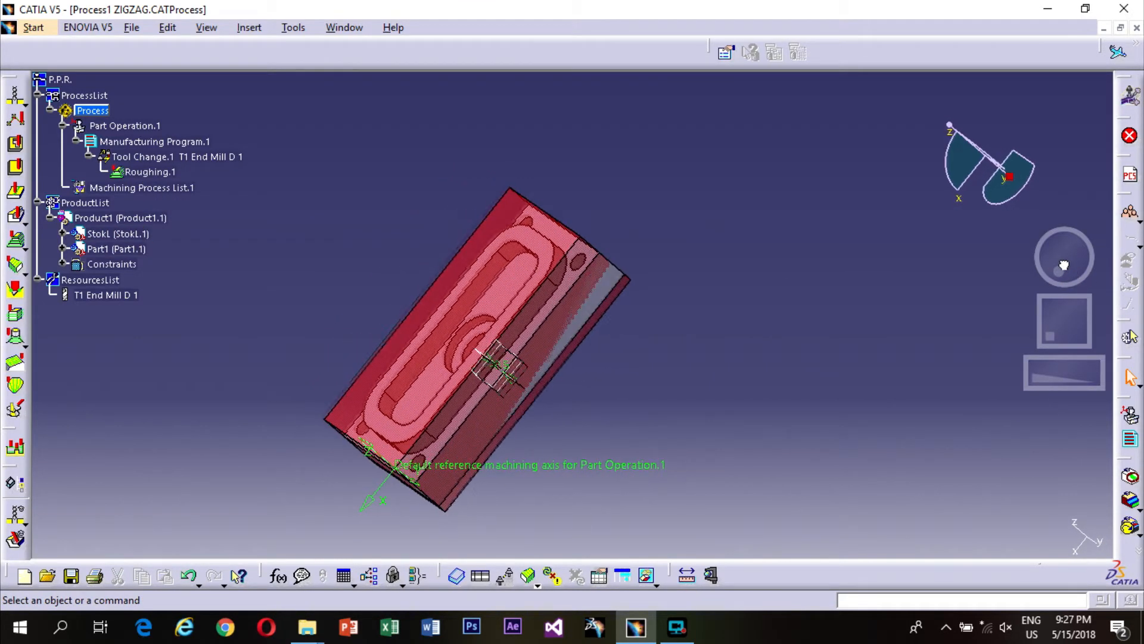
double_click(159, 172)
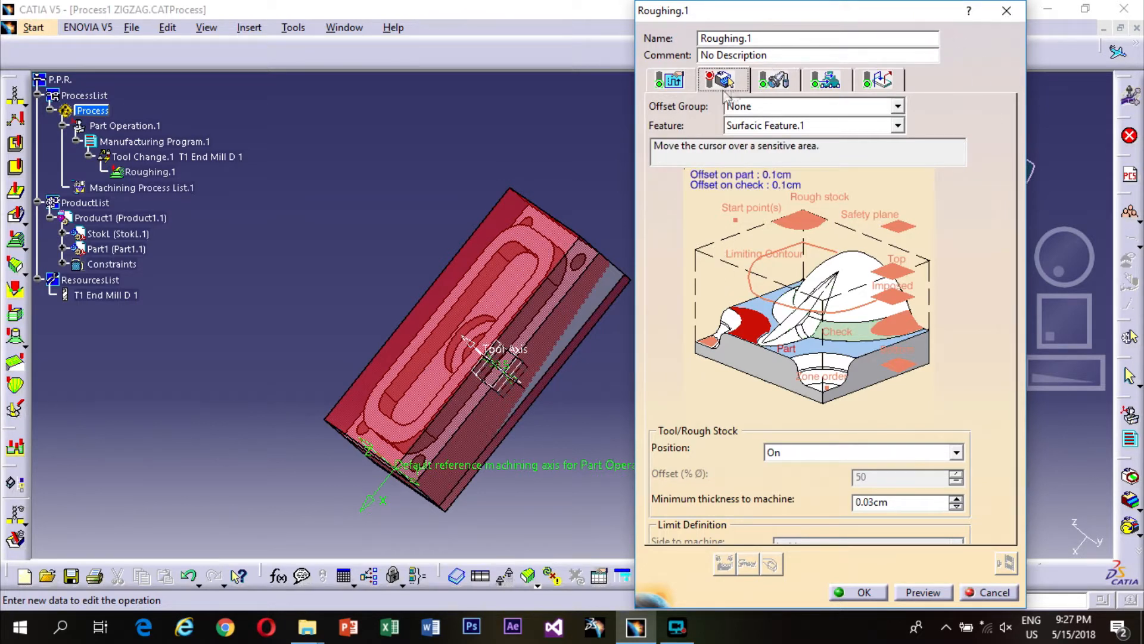
Review the strategy, geometry and tool settings of Roughing.1, and close the operation without changes.
left_click(669, 82)
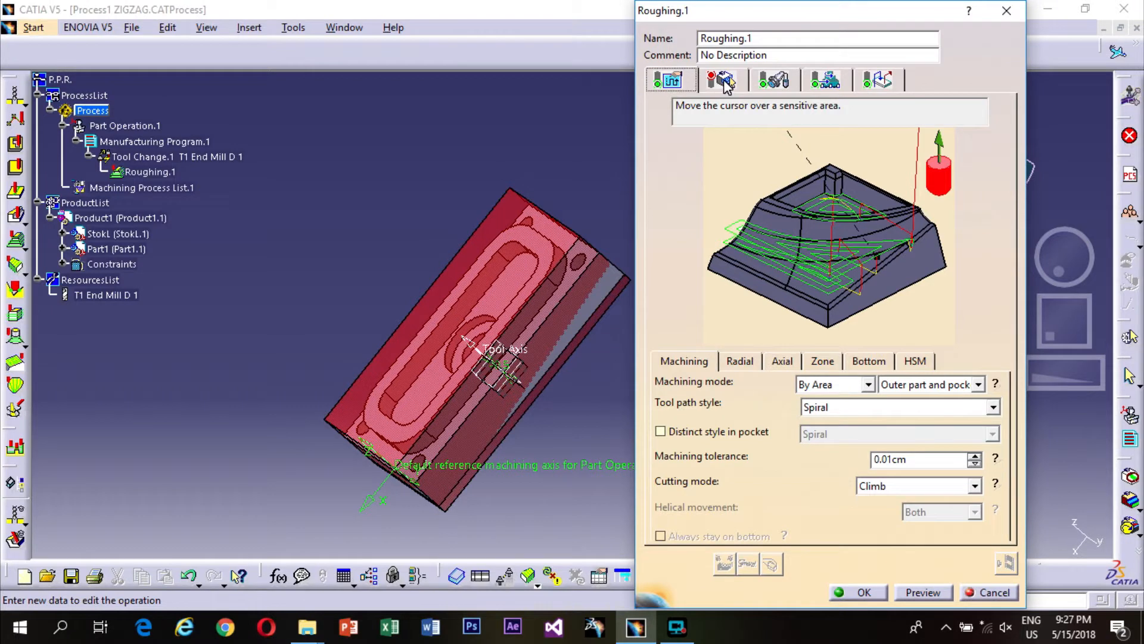
left_click(723, 82)
left_click(773, 82)
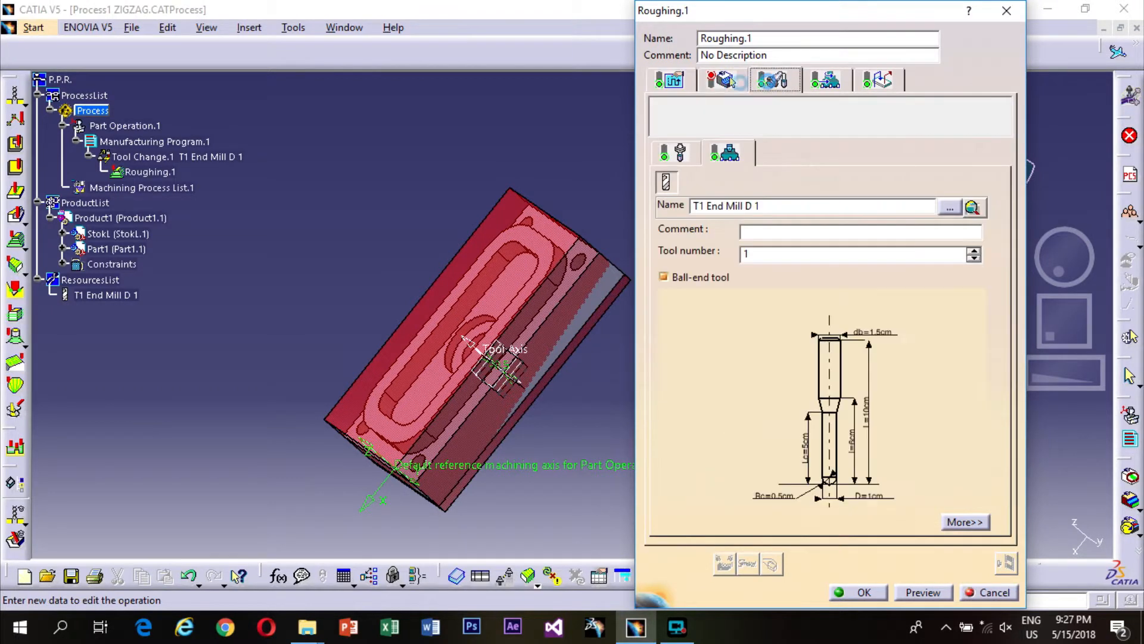
left_click(688, 84)
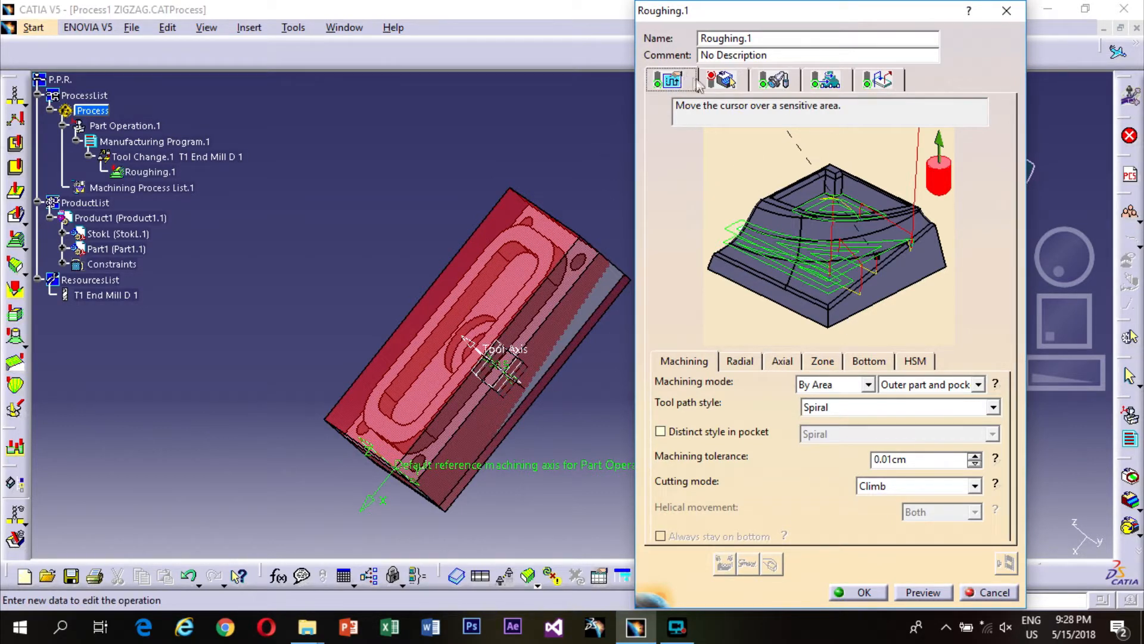
left_click(720, 82)
left_click(687, 83)
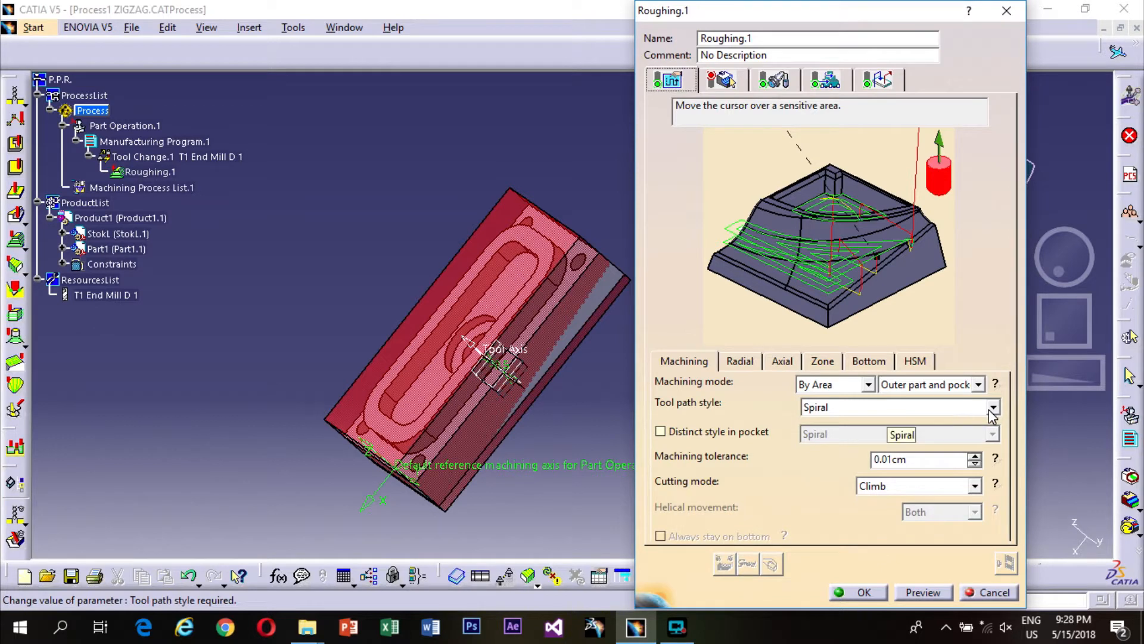
left_click(724, 80)
left_click(1001, 16)
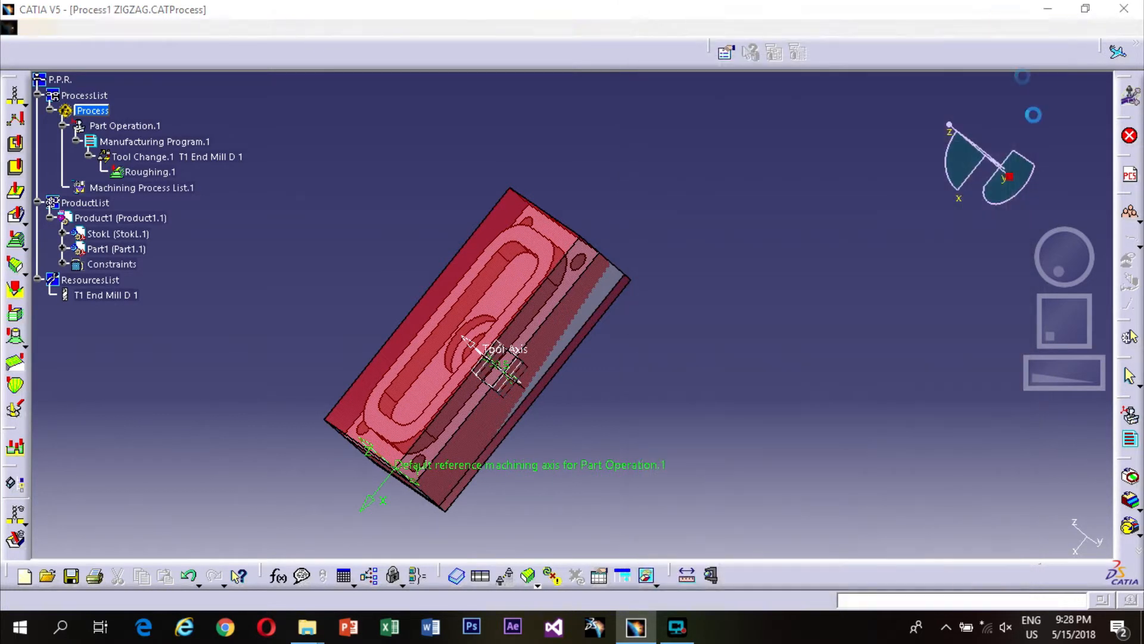
Check the geometry areas and strategy of Roughing.1 once more, and review the geometry assigned in Part Operation.1.
double_click(147, 171)
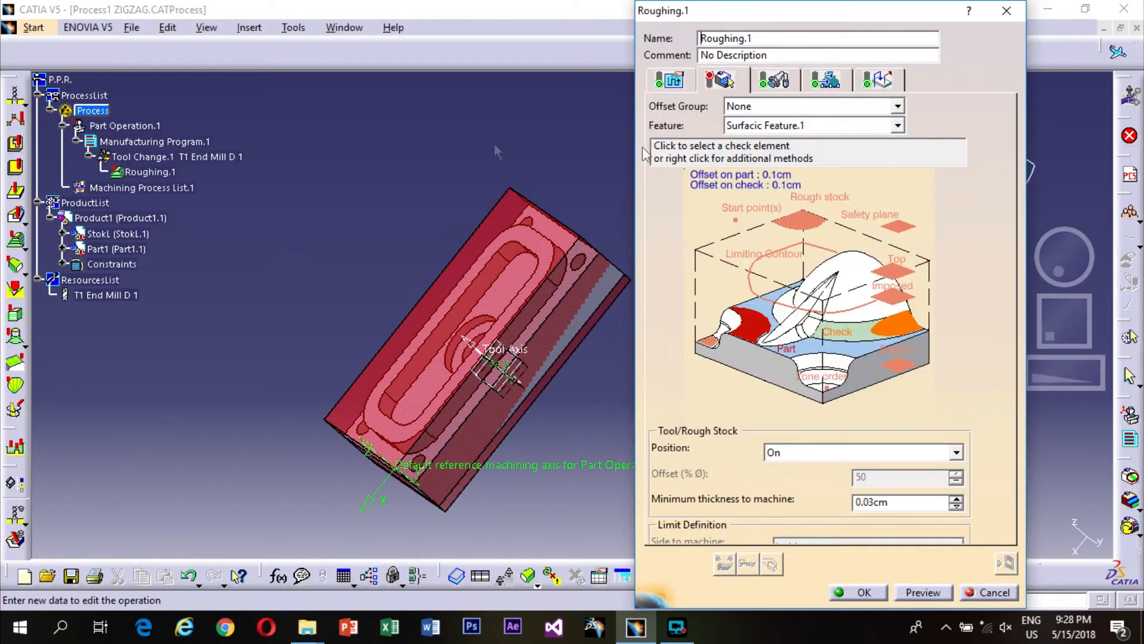
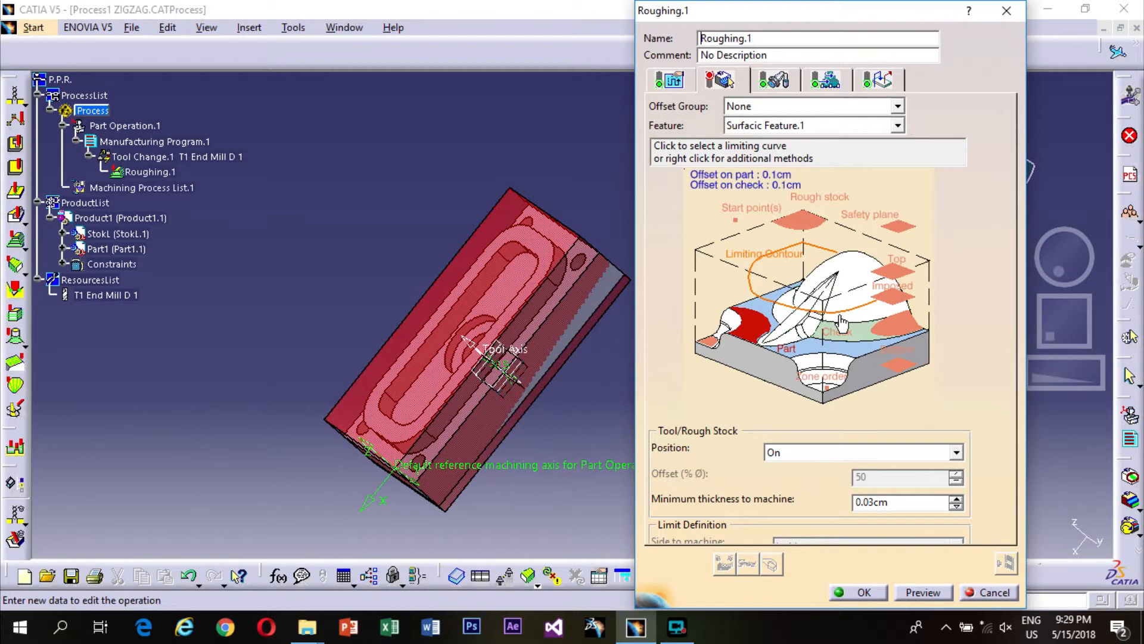
left_click(682, 77)
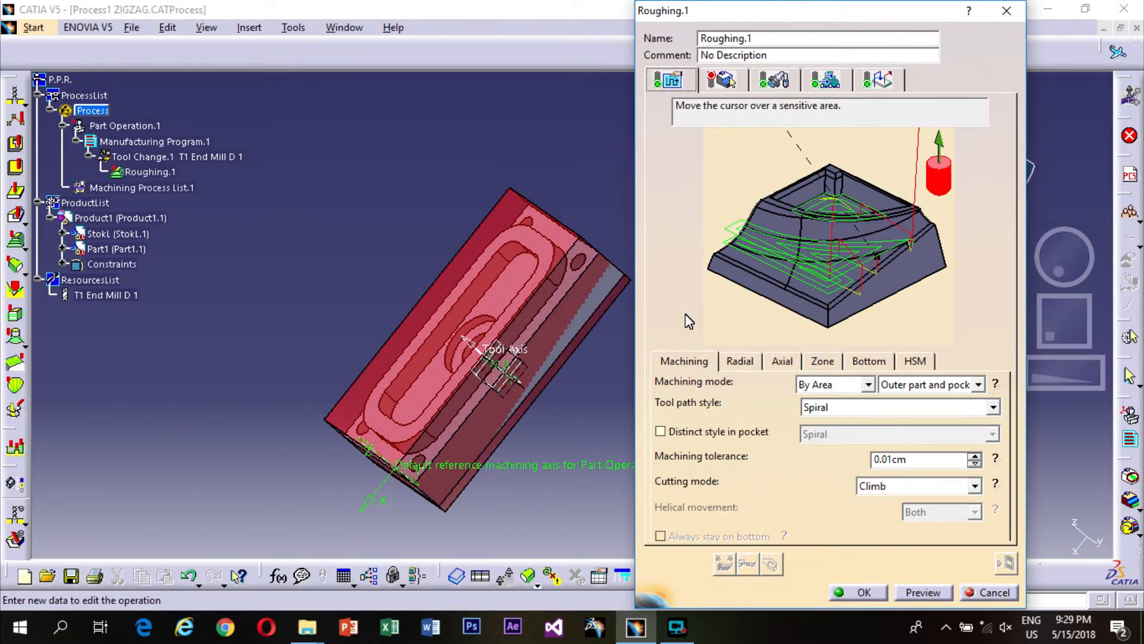
left_click(1016, 16)
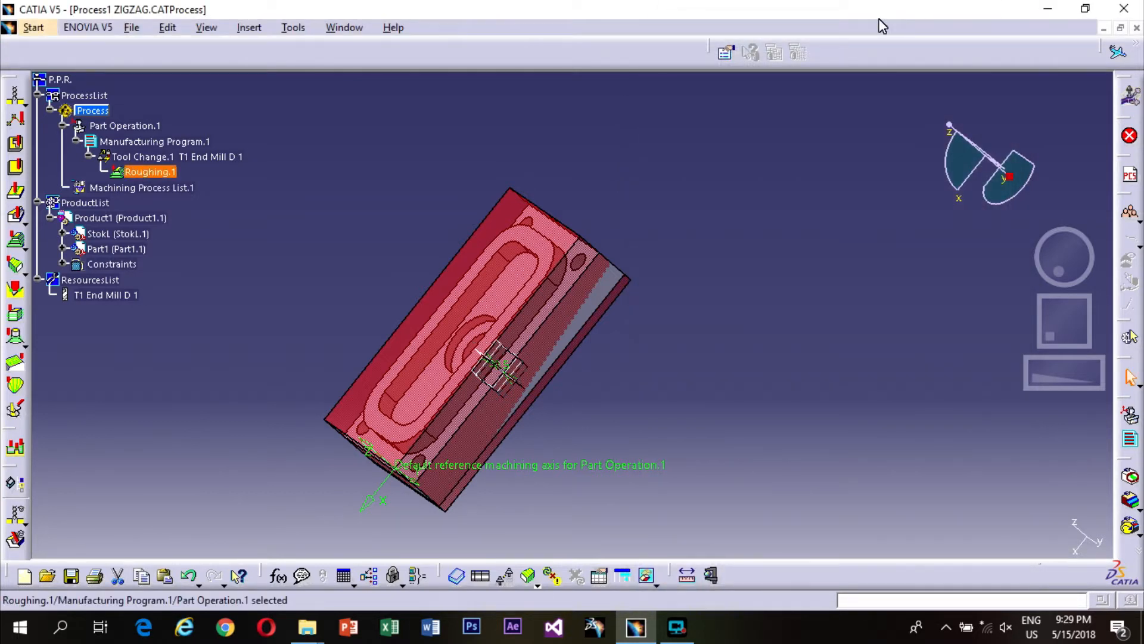
double_click(117, 127)
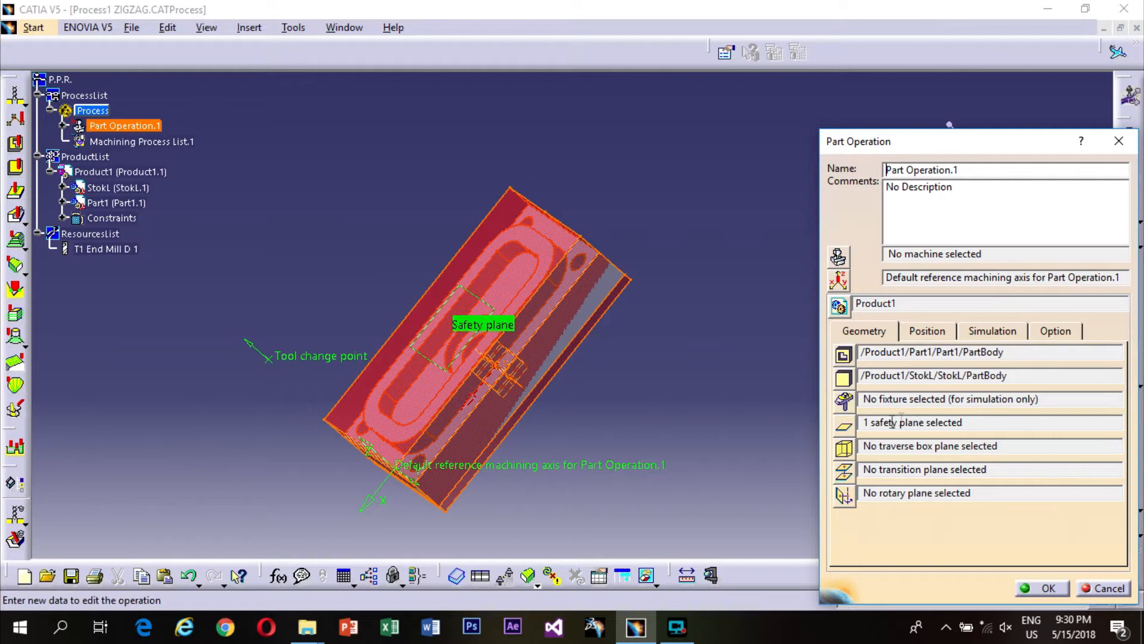
left_click(1043, 588)
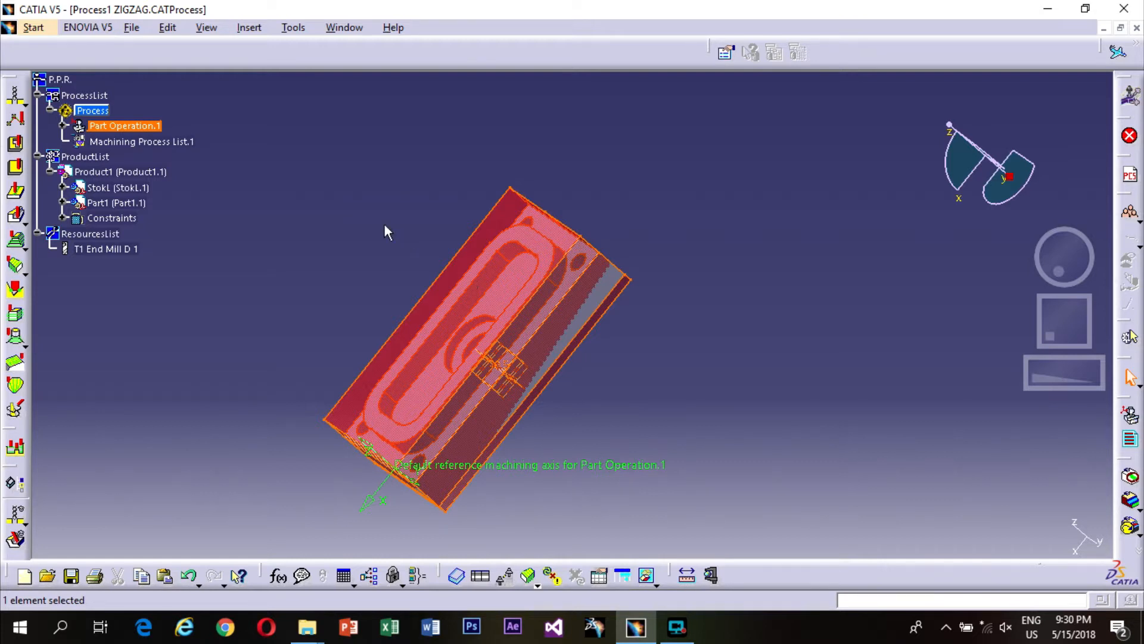
Reopen Roughing.1 and assign the StokL body as its rough stock and the existing safety plane as its safety plane.
left_click(63, 125)
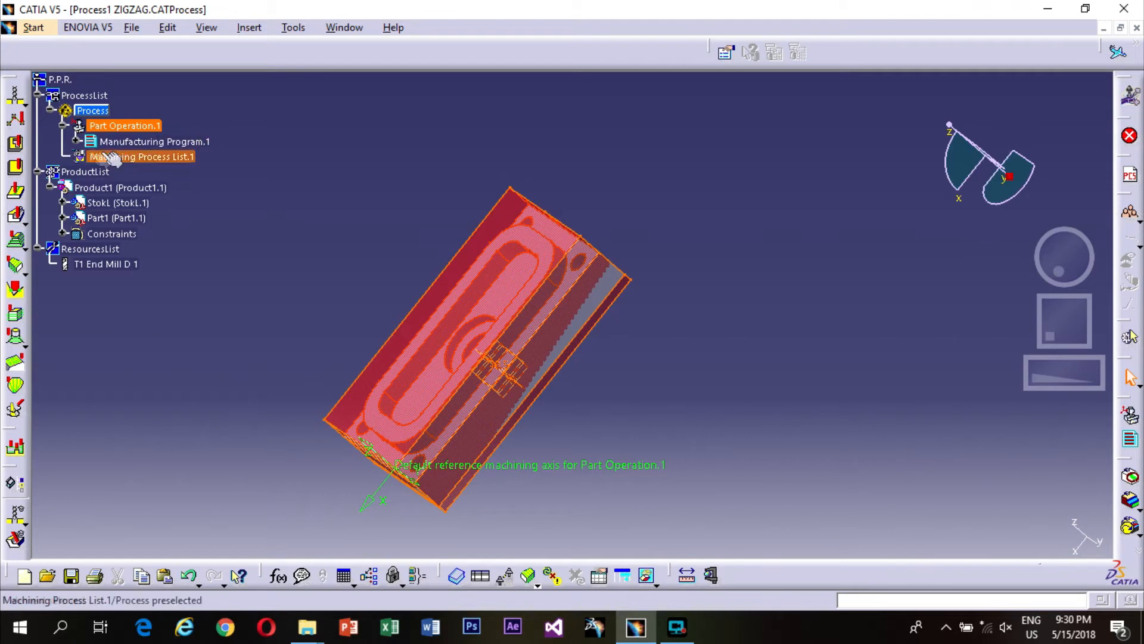
left_click(77, 142)
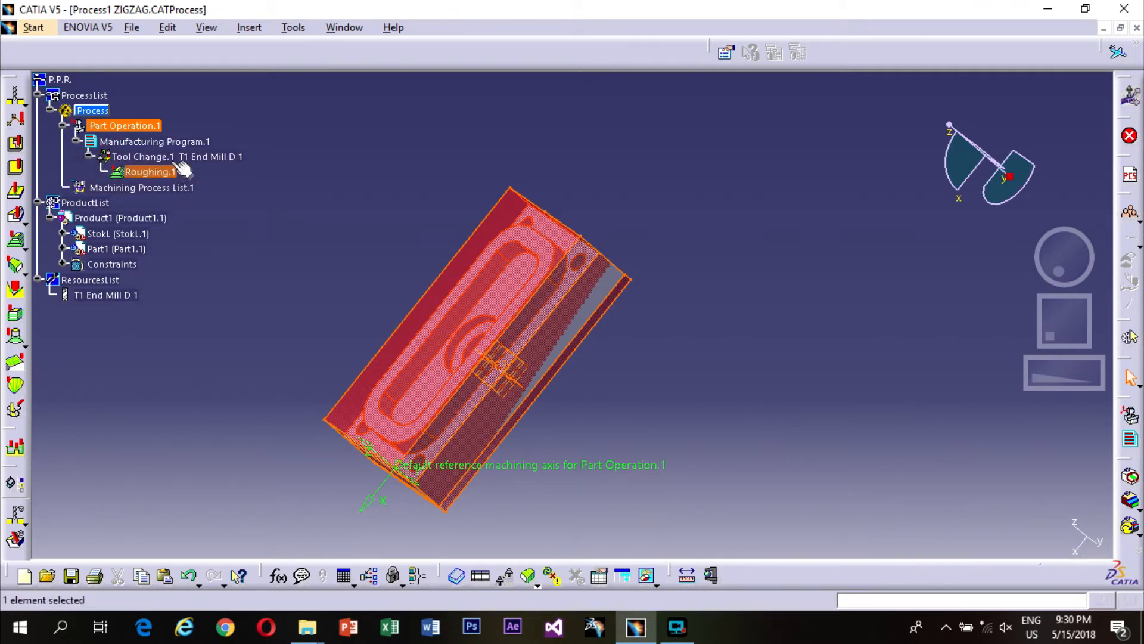
double_click(139, 172)
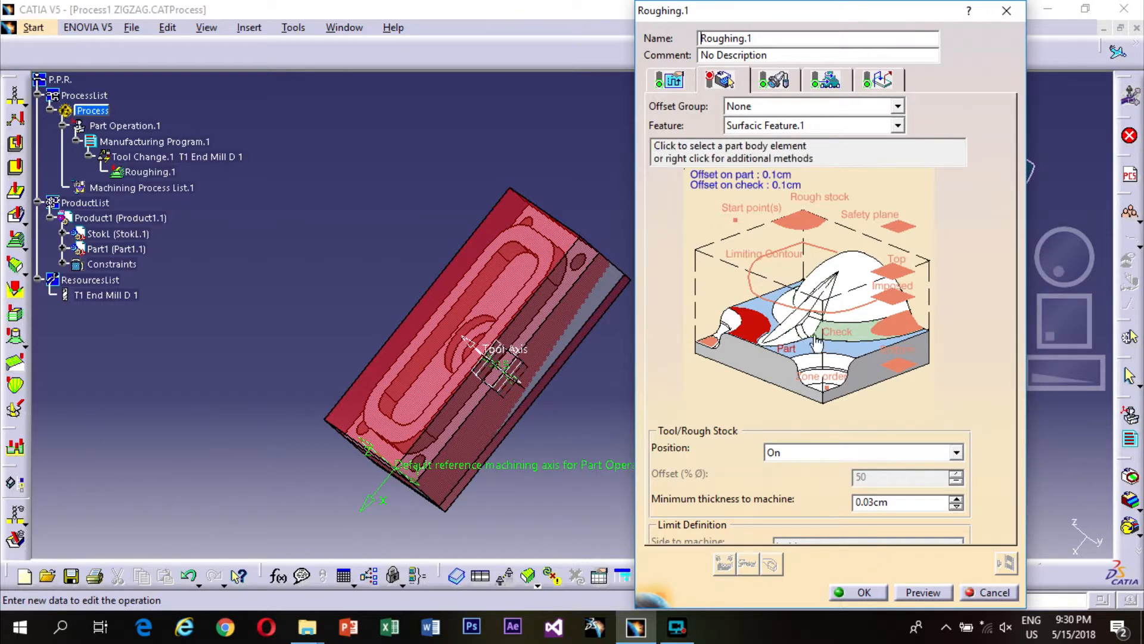
left_click(798, 222)
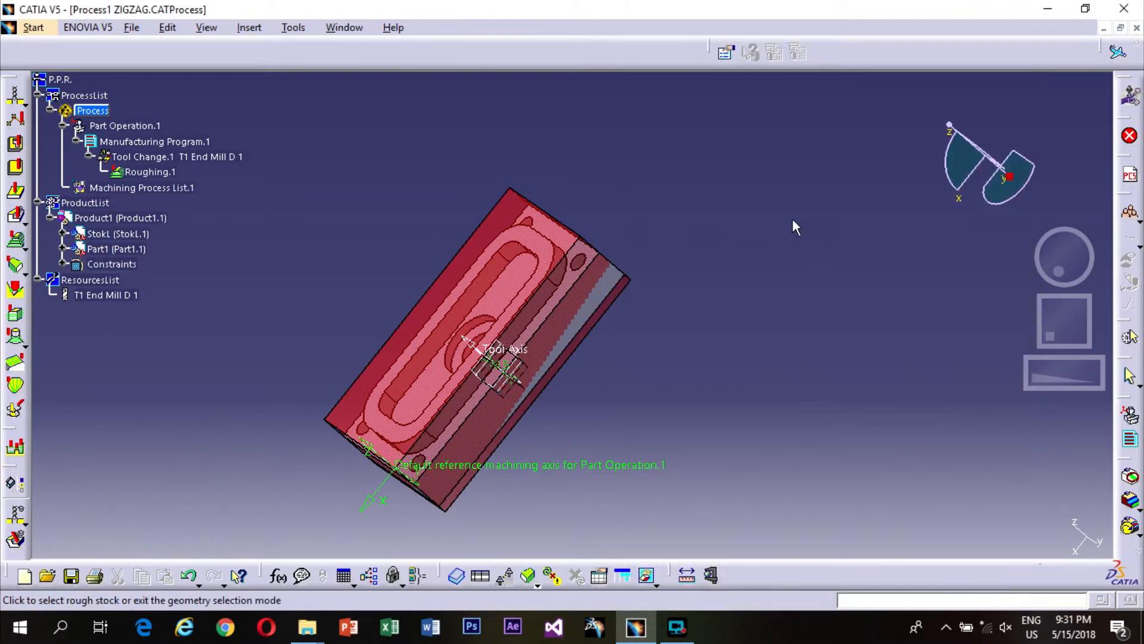
left_click(505, 300)
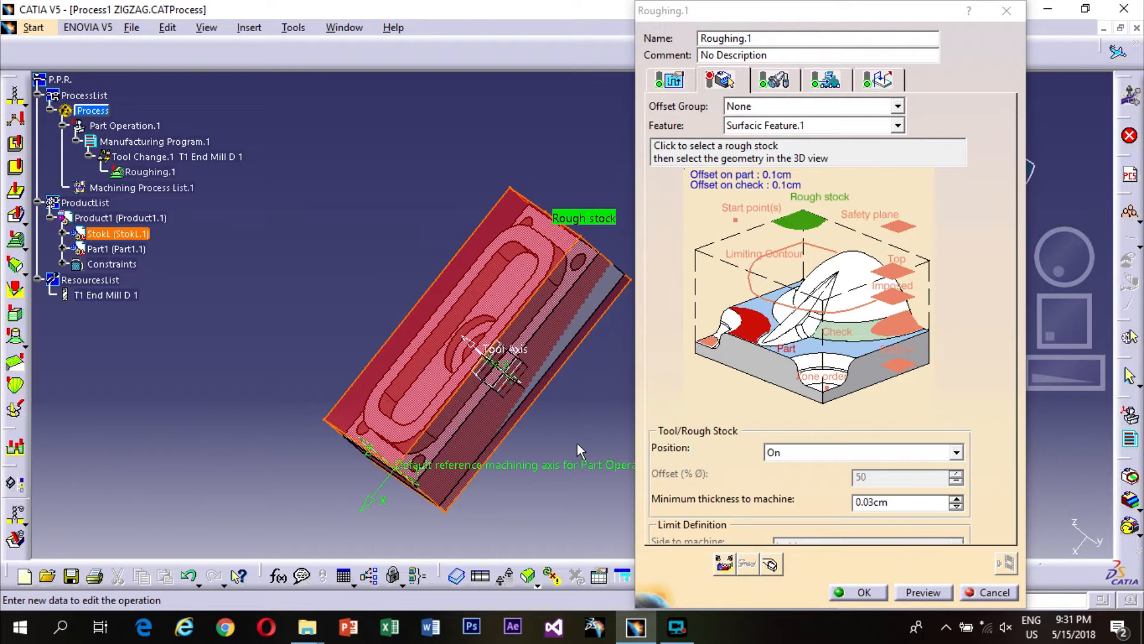
left_click(898, 225)
left_click(484, 319)
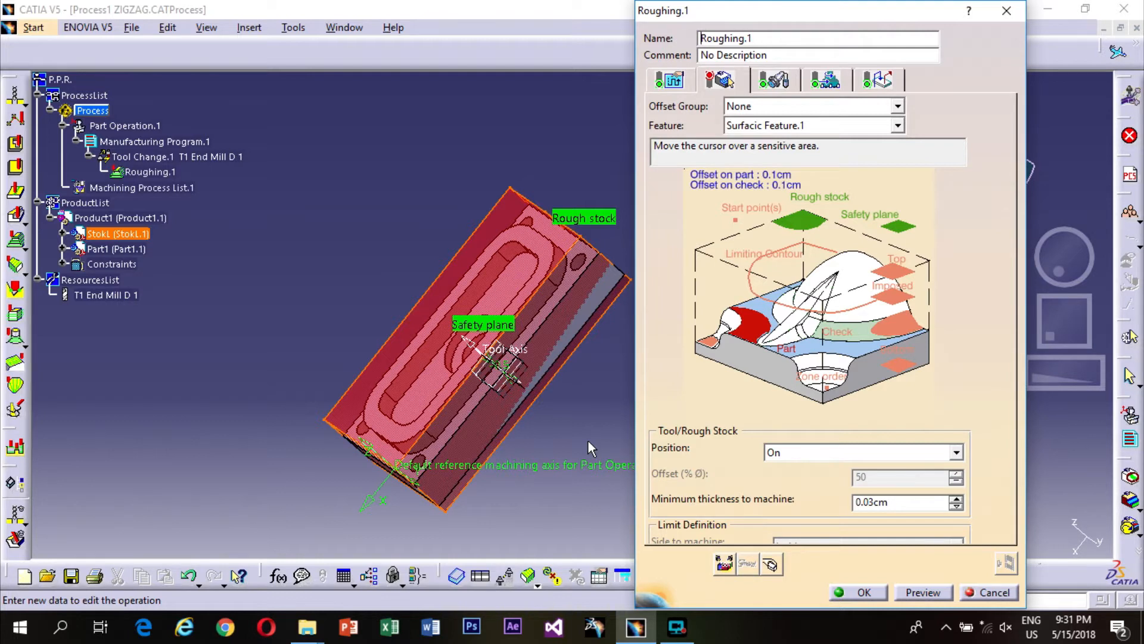
Define the bottom limit of Roughing.1 on the planar underside of the block.
left_click(899, 372)
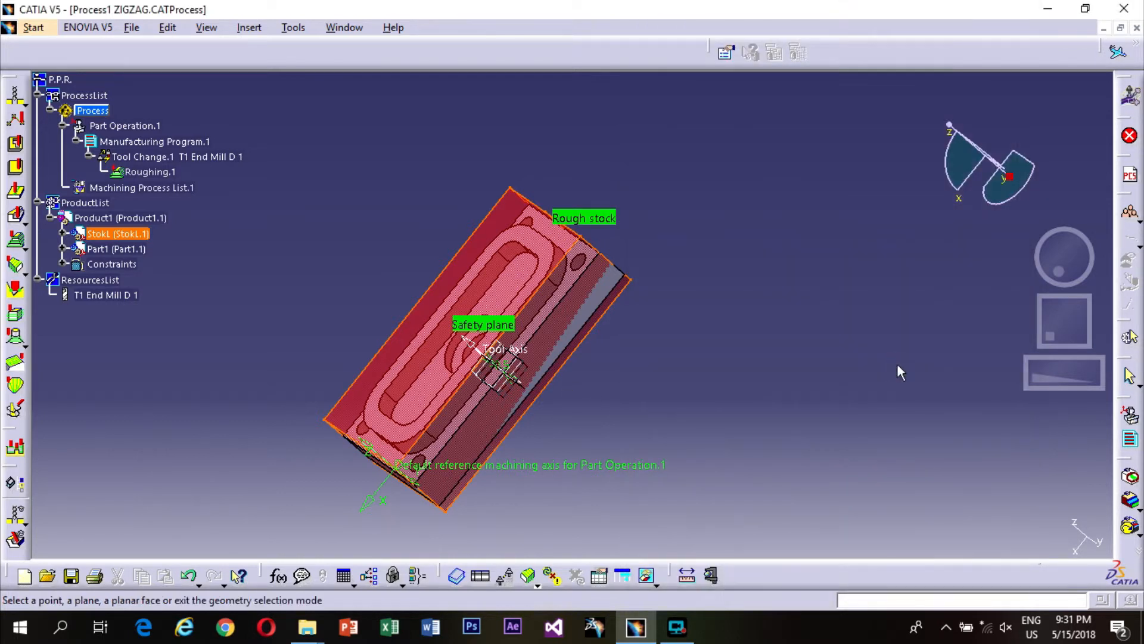
left_click(1065, 280)
left_click(662, 328)
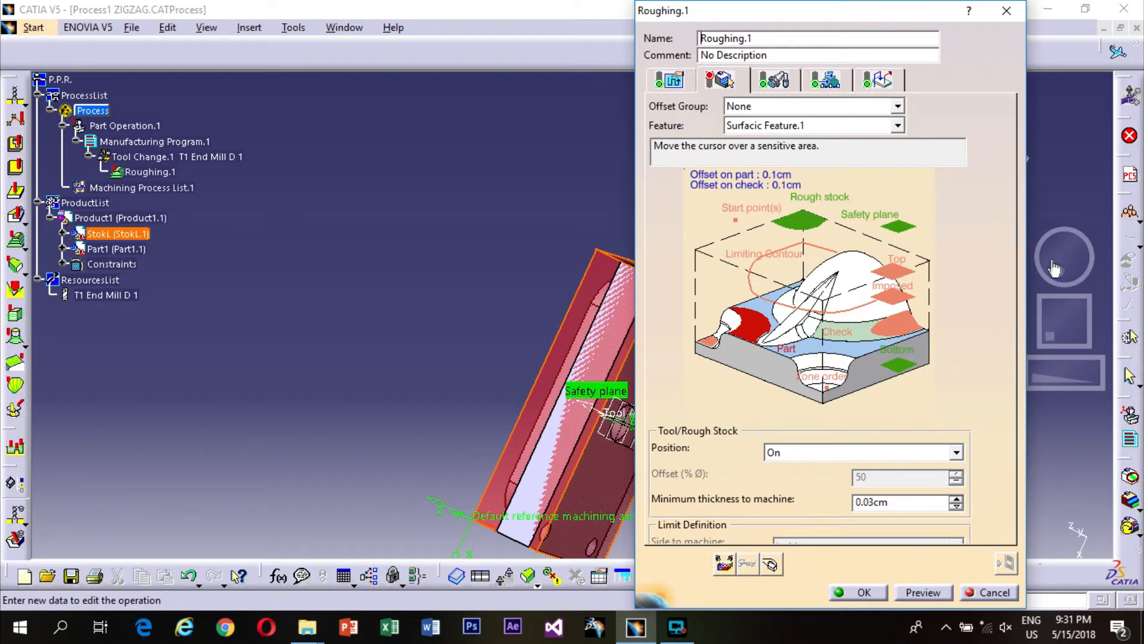
Hide the StokL stock and select the Part1 body as the part to machine in Roughing.1.
left_click_drag(1067, 313, 1118, 288)
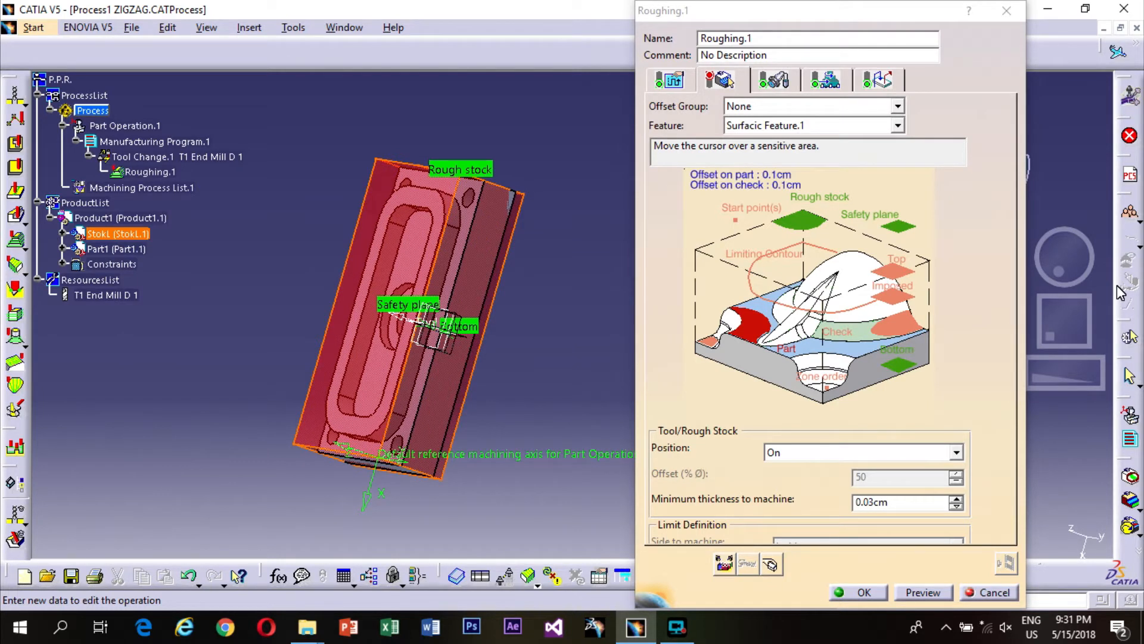
left_click(772, 331)
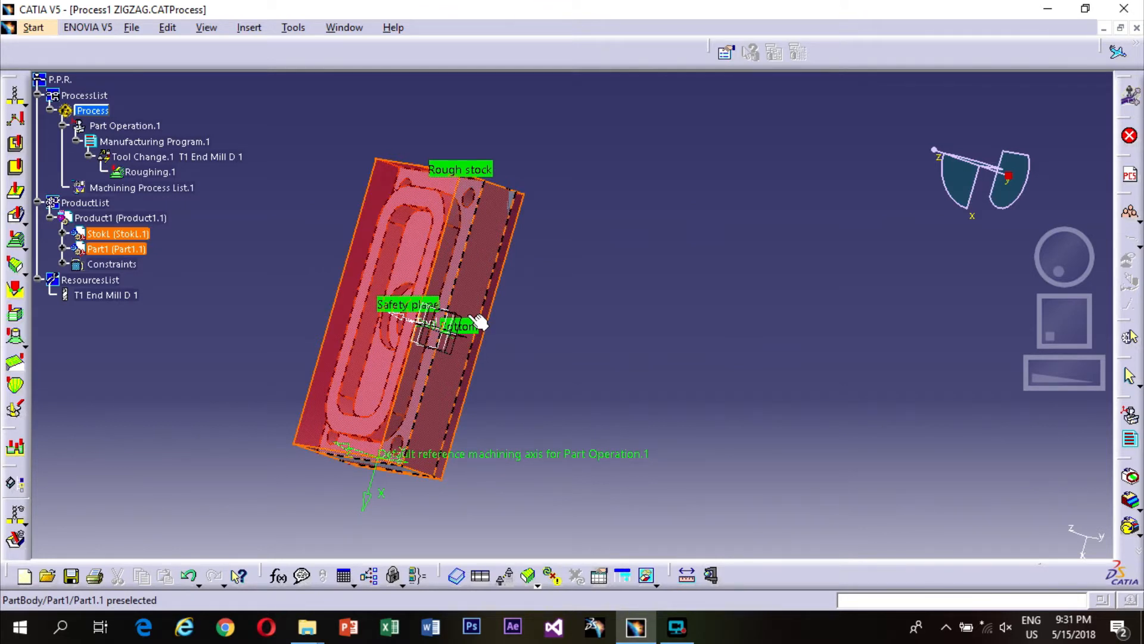
right_click(111, 236)
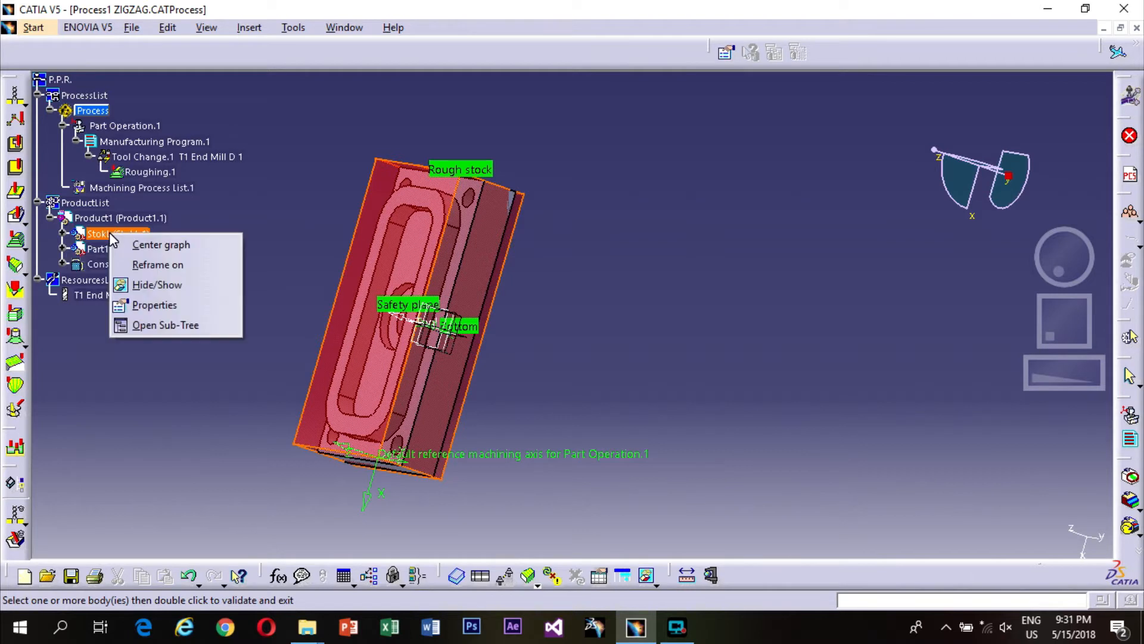
left_click(171, 287)
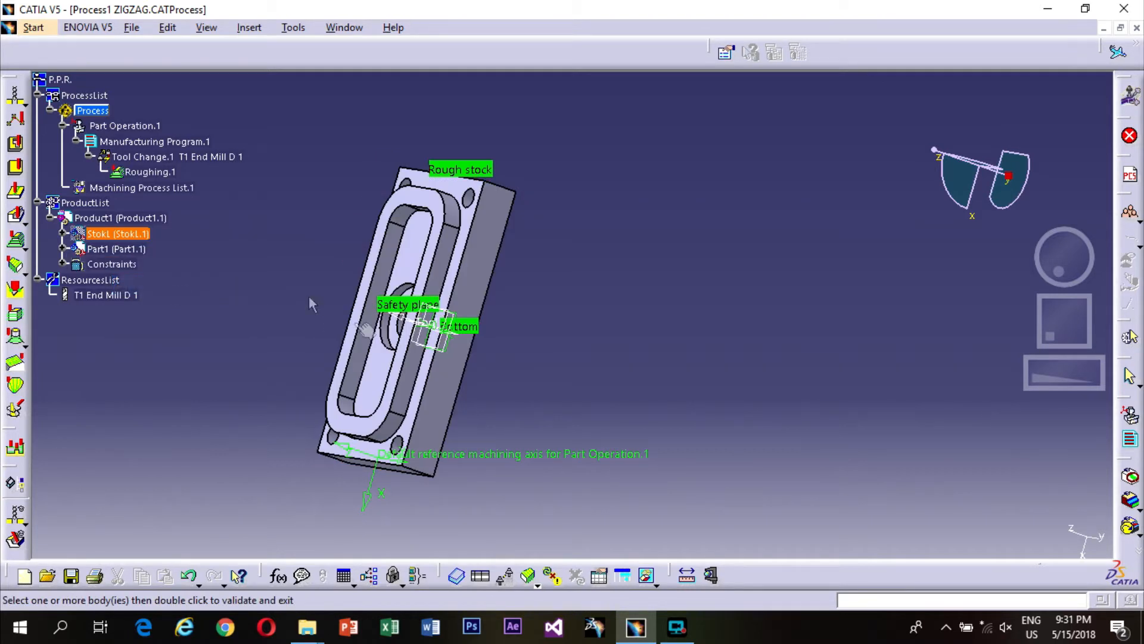
left_click(379, 401)
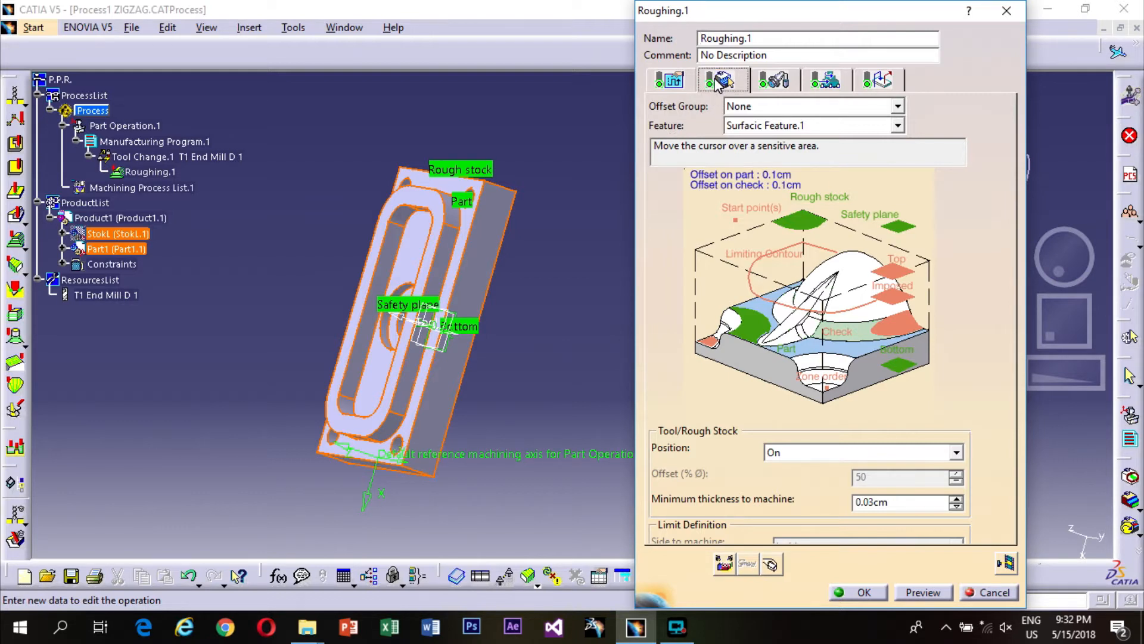
Set the tool path style of Roughing.1 to Concentric.
left_click(669, 82)
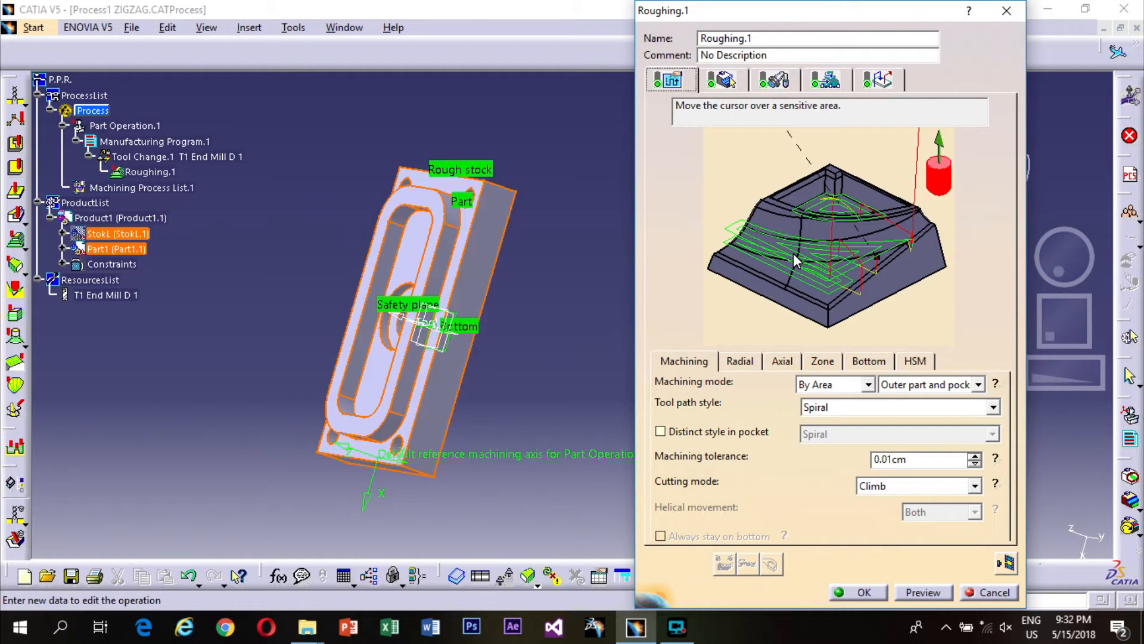
left_click(991, 407)
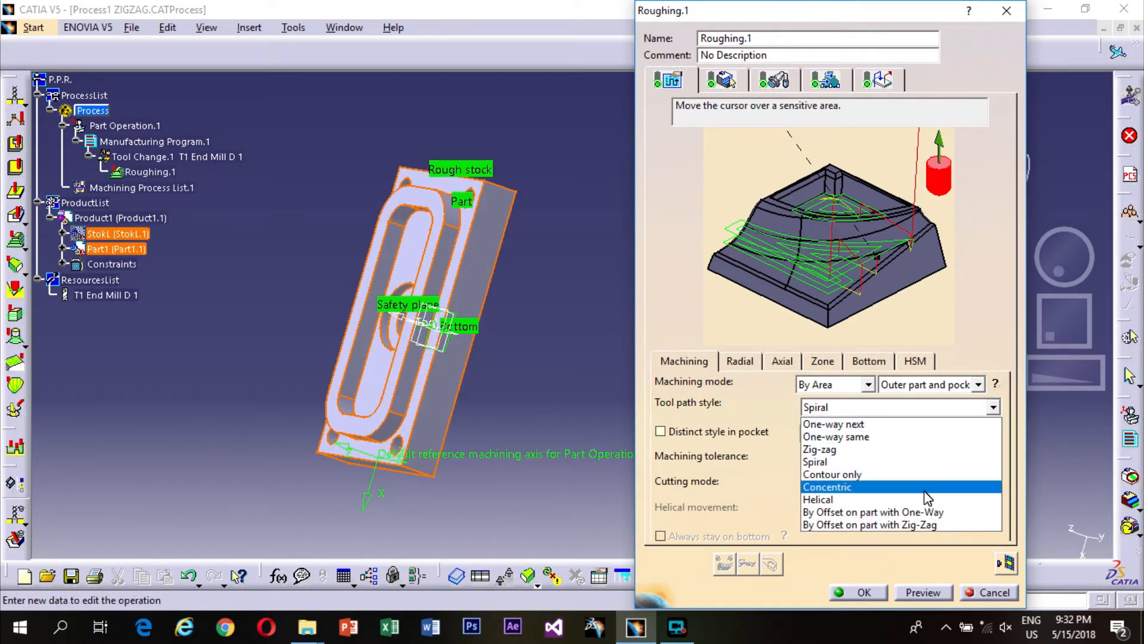
left_click(927, 487)
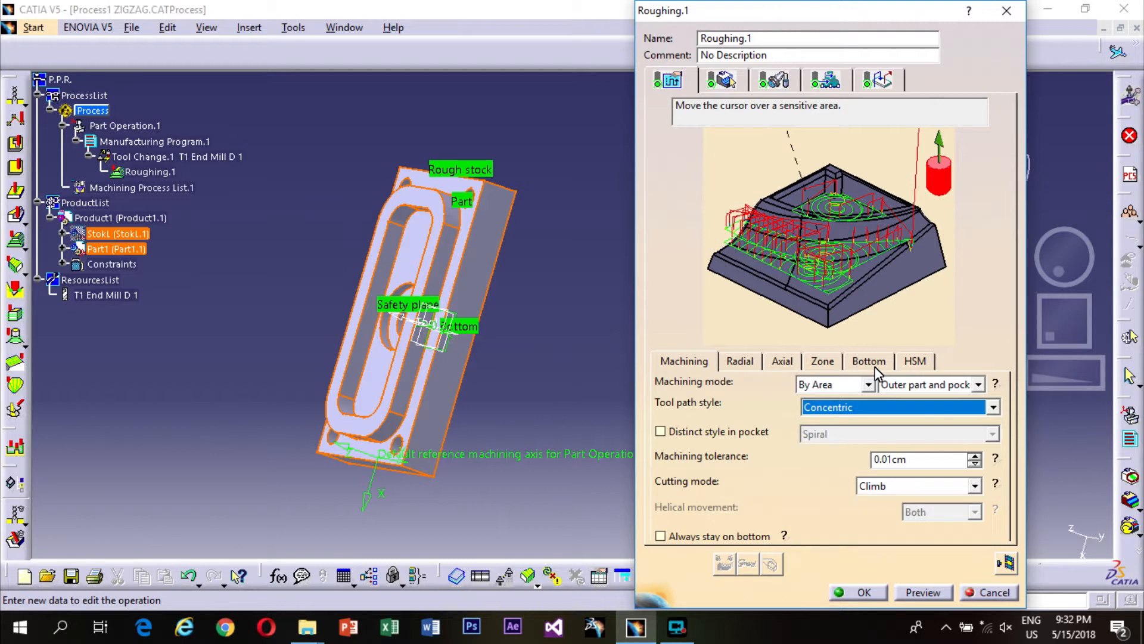
Set the maximum axial cut depth of Roughing.1 to 0.05 cm.
left_click(781, 361)
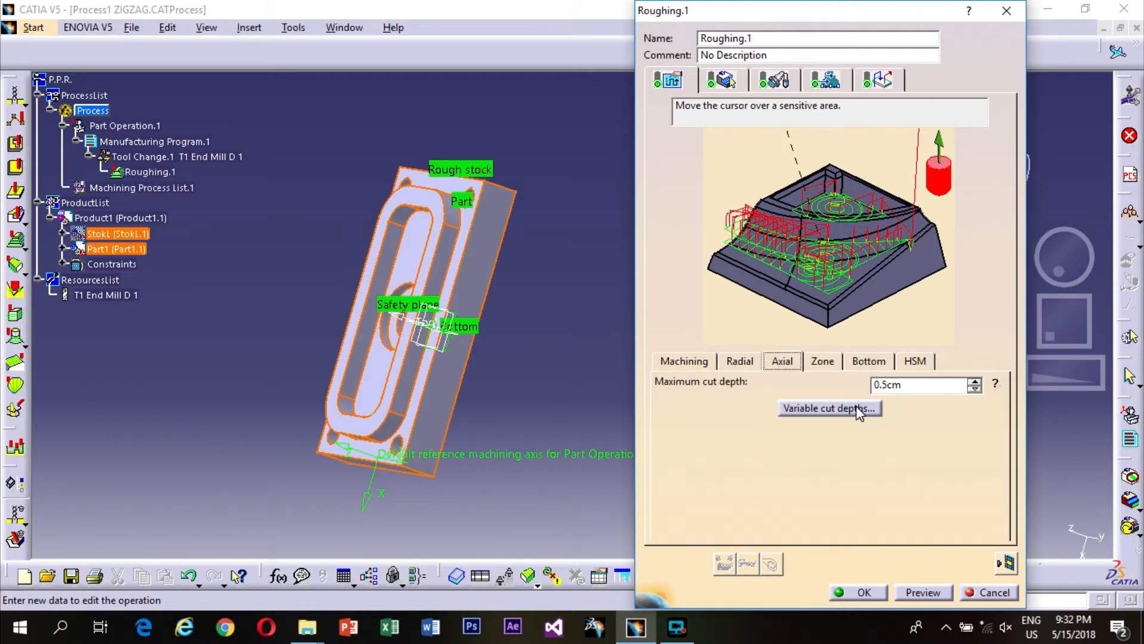
left_click(883, 385)
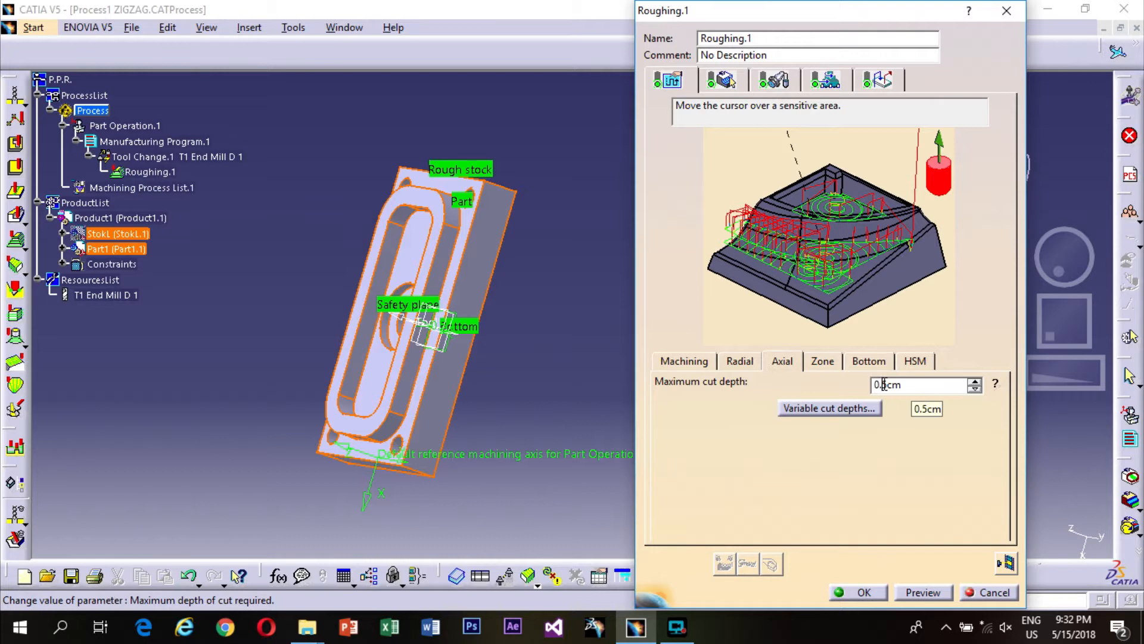
type("0")
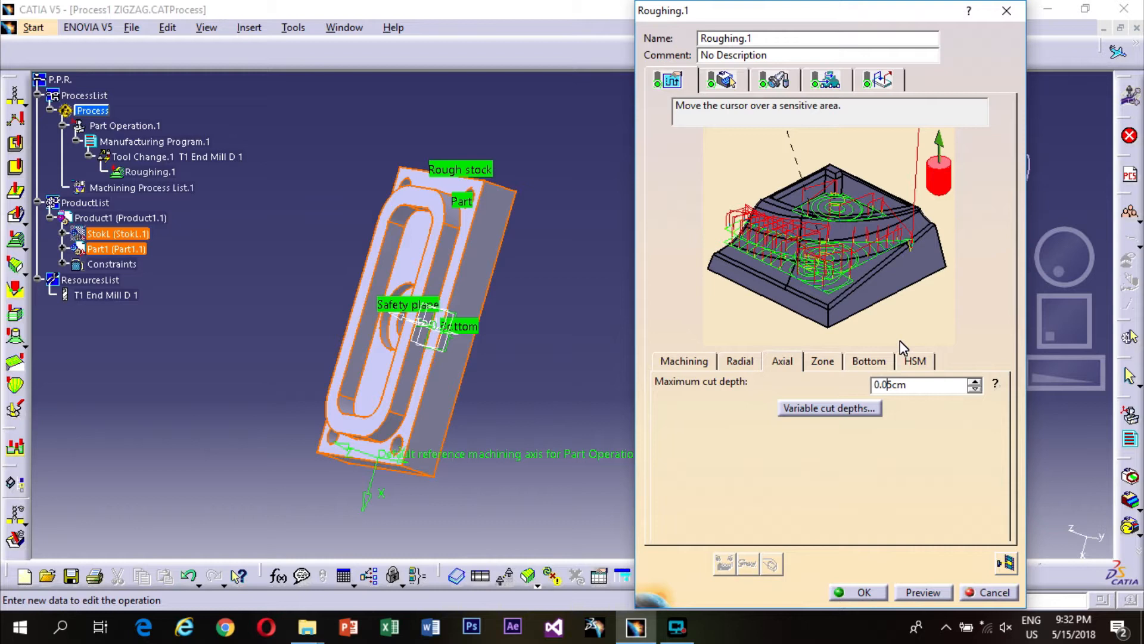
Turn off the ball-end option of the T1 End Mill D 1 tool and set its nominal diameter to 0.5 cm.
left_click(776, 81)
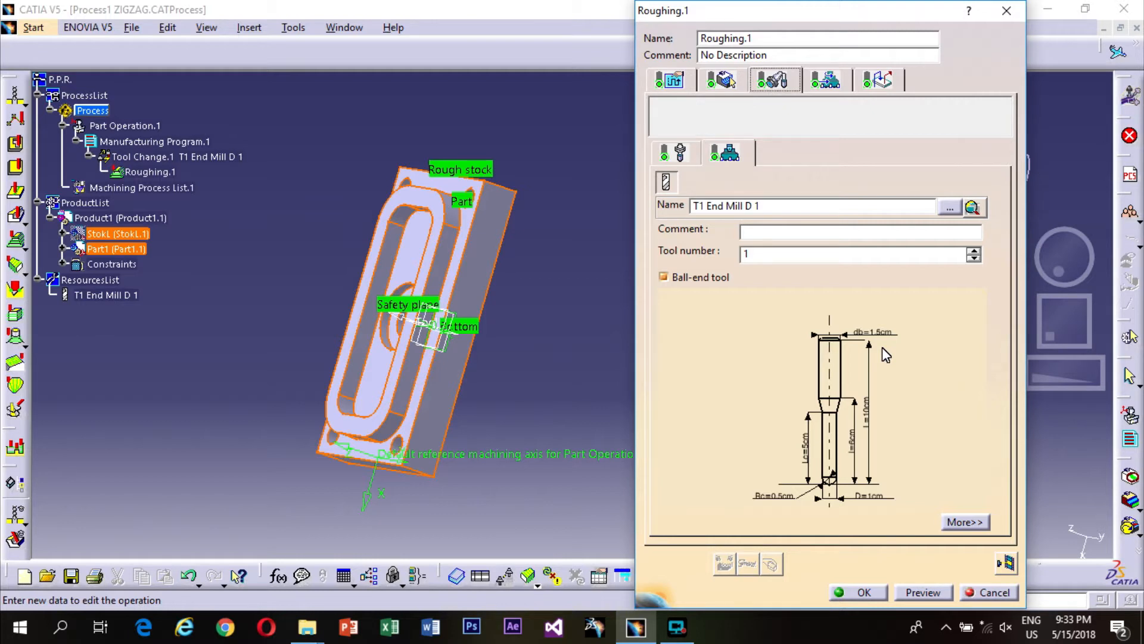
left_click(663, 277)
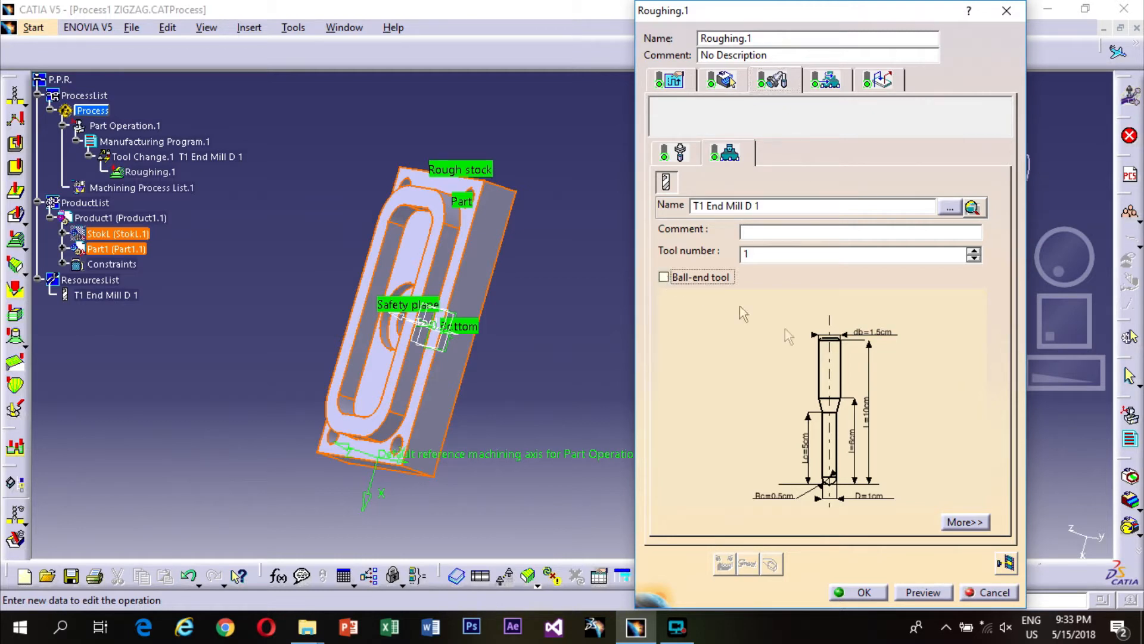
left_click(957, 524)
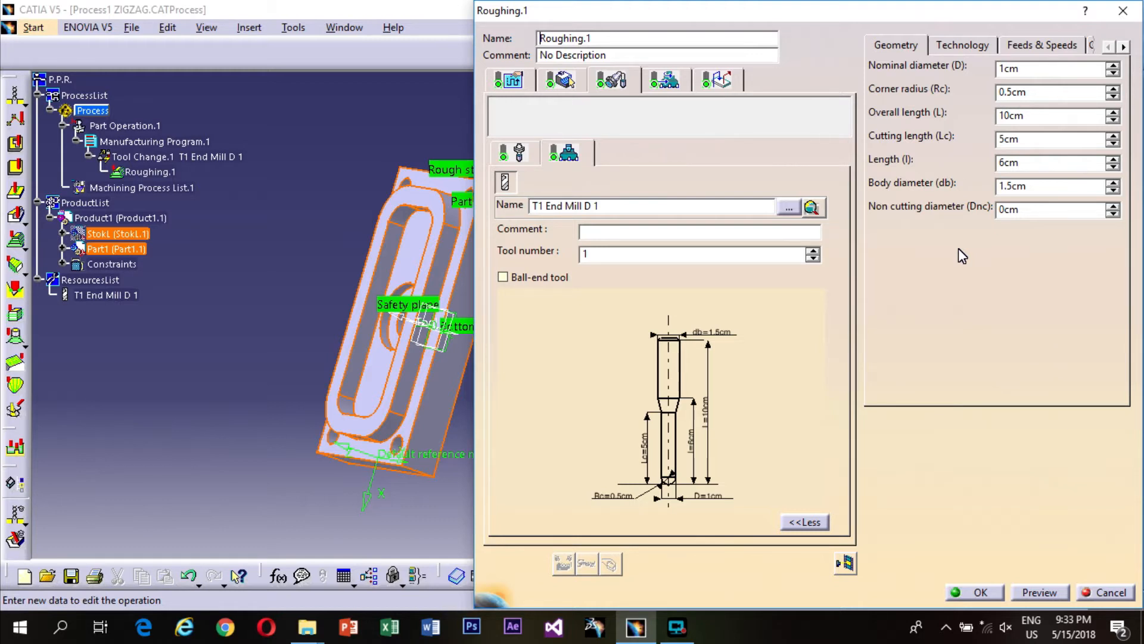
left_click(1007, 69)
key("BackSpace")
type("0.5")
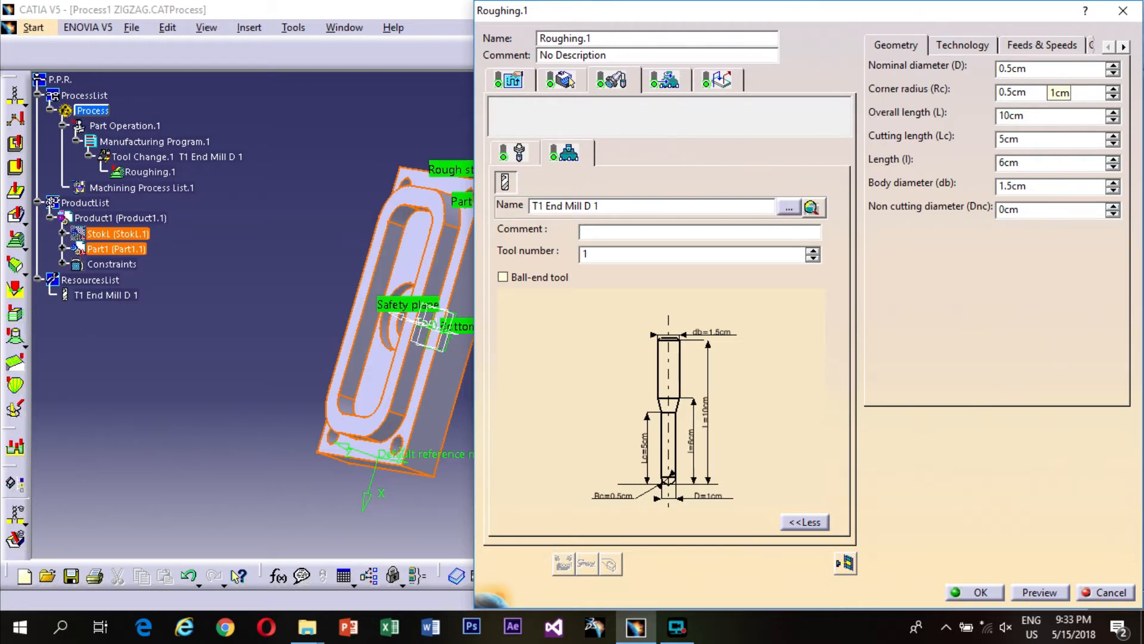
Set the corner radius of the end mill to 0 cm.
left_click(998, 93)
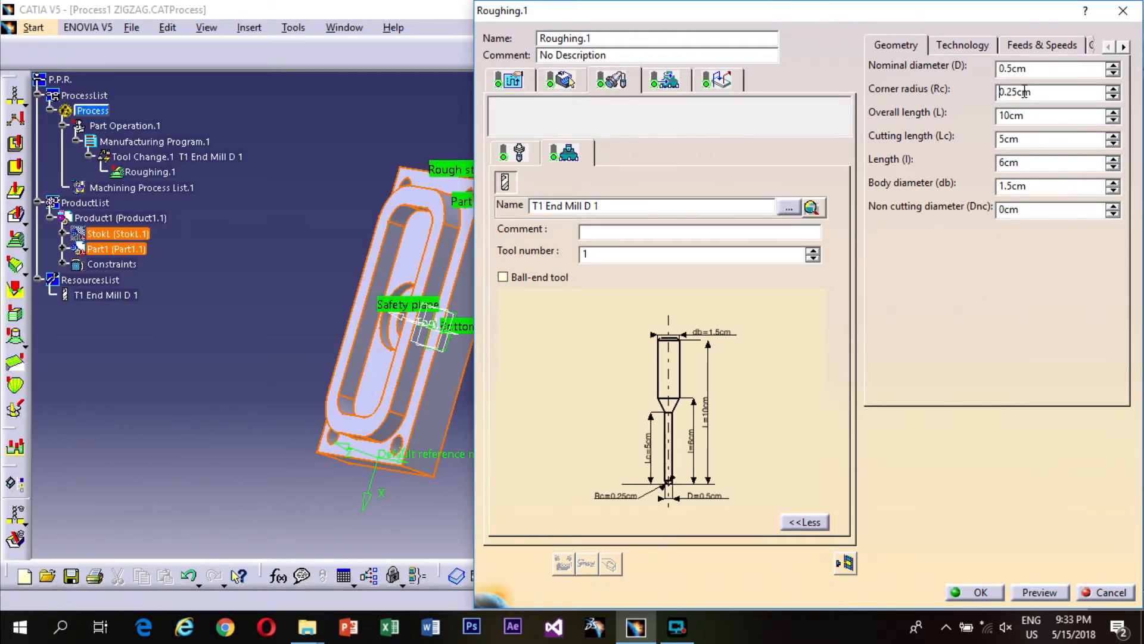
right_click(999, 93)
left_click(963, 117)
double_click(1020, 92)
type("0")
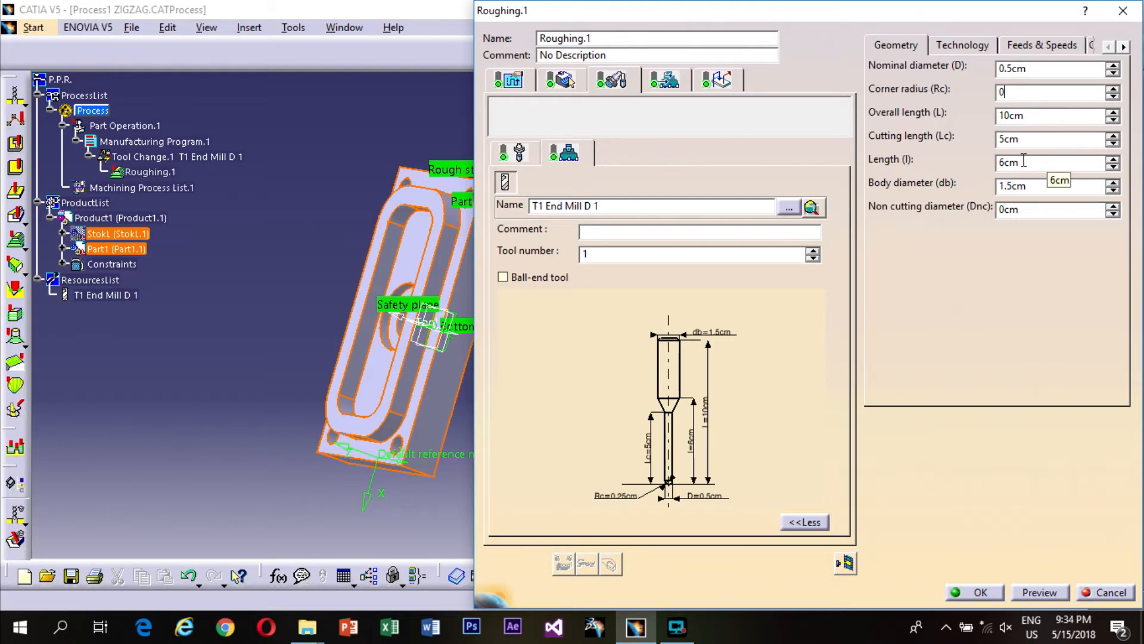
Set the end mill's length (l) to 5 cm and its body diameter to 0.5 cm.
left_click(1023, 162)
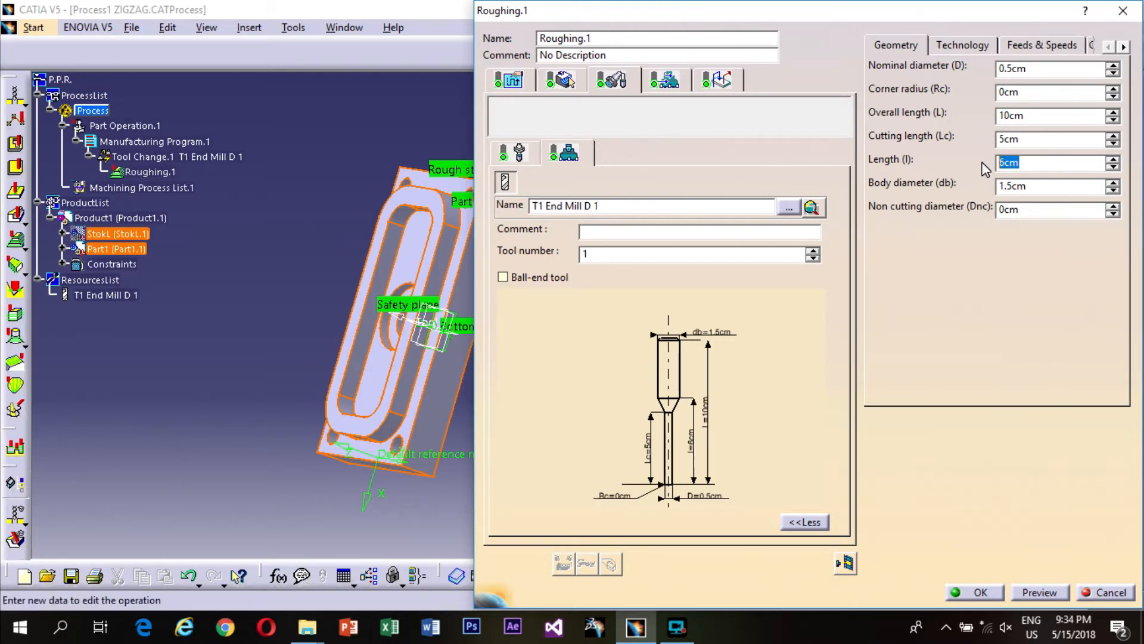
type("5")
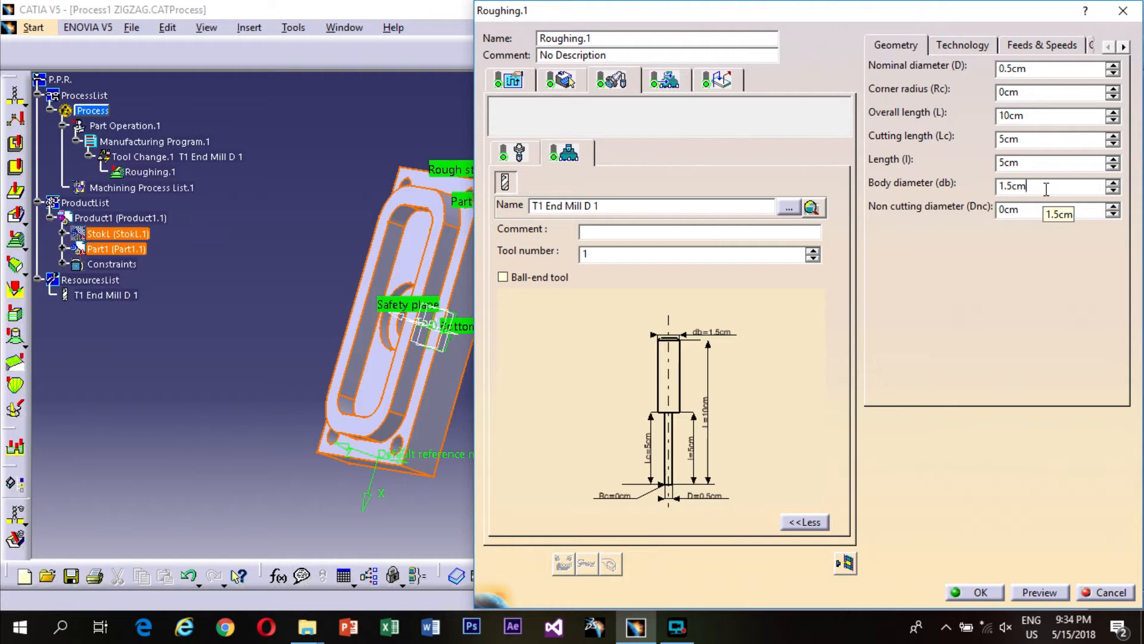
double_click(1047, 189)
type("0")
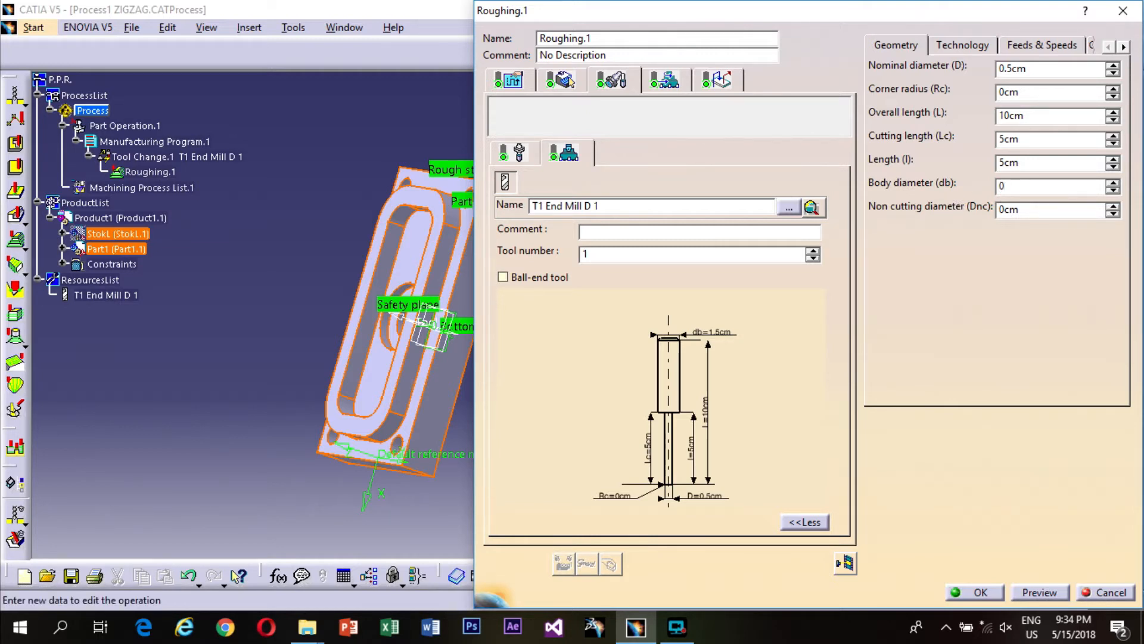
type(".5")
Set the end mill's number of flutes to 2 in its technology parameters.
left_click(962, 45)
left_click(1001, 70)
key("BackSpace")
type("2")
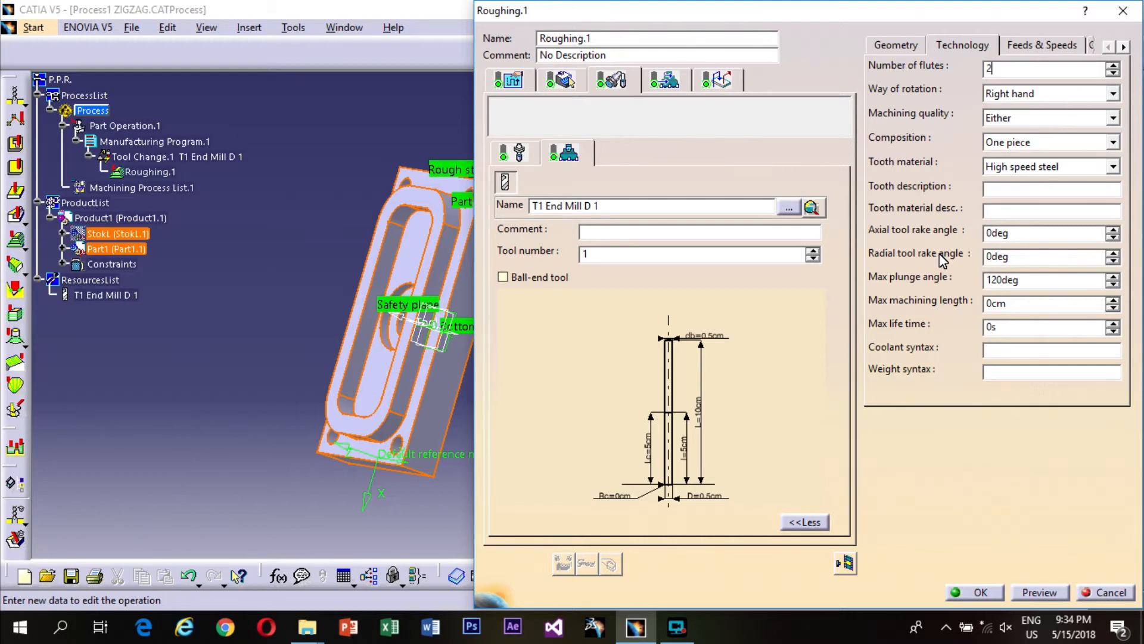
Disable automatic feedrate and spindle speed computation for Roughing.1 and set the machining feedrate to 10 mm/min.
left_click(1041, 46)
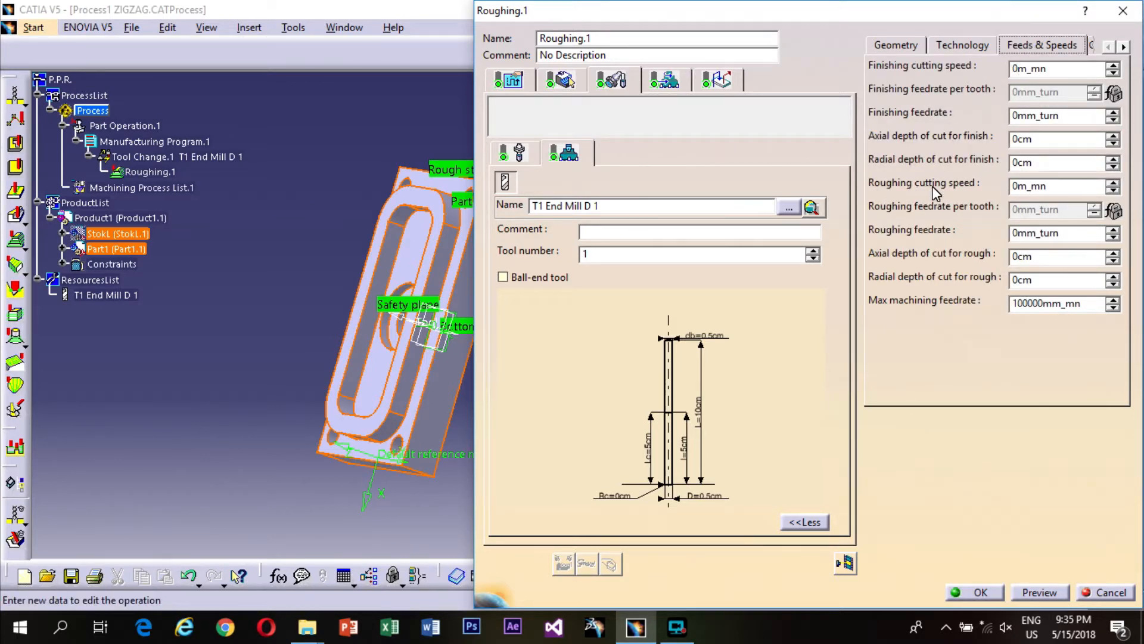
left_click(655, 81)
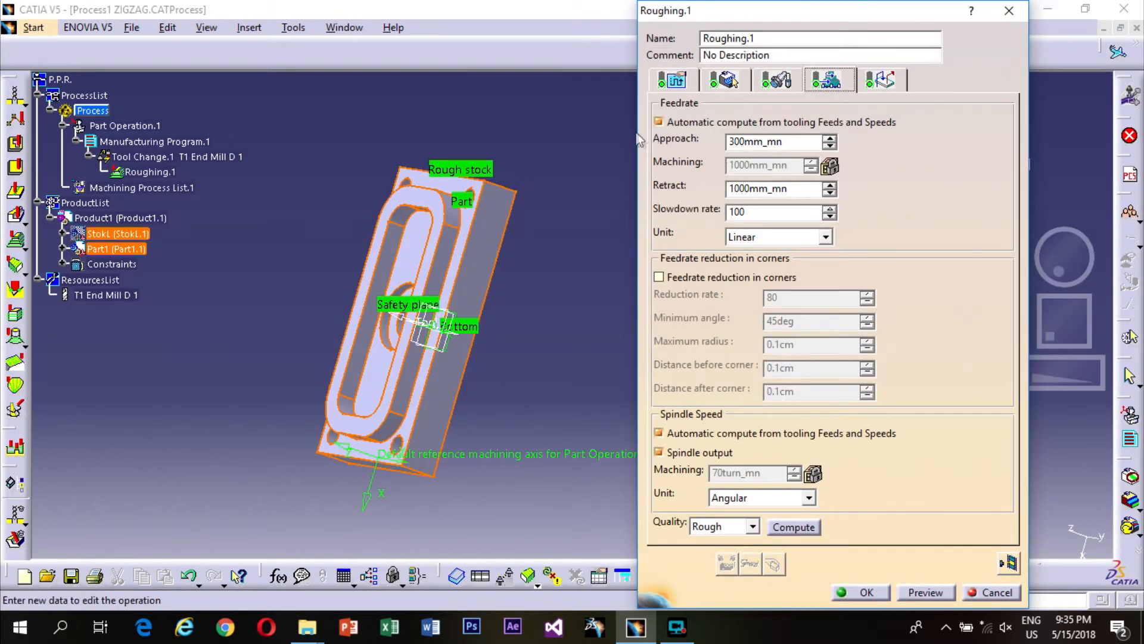
left_click(658, 123)
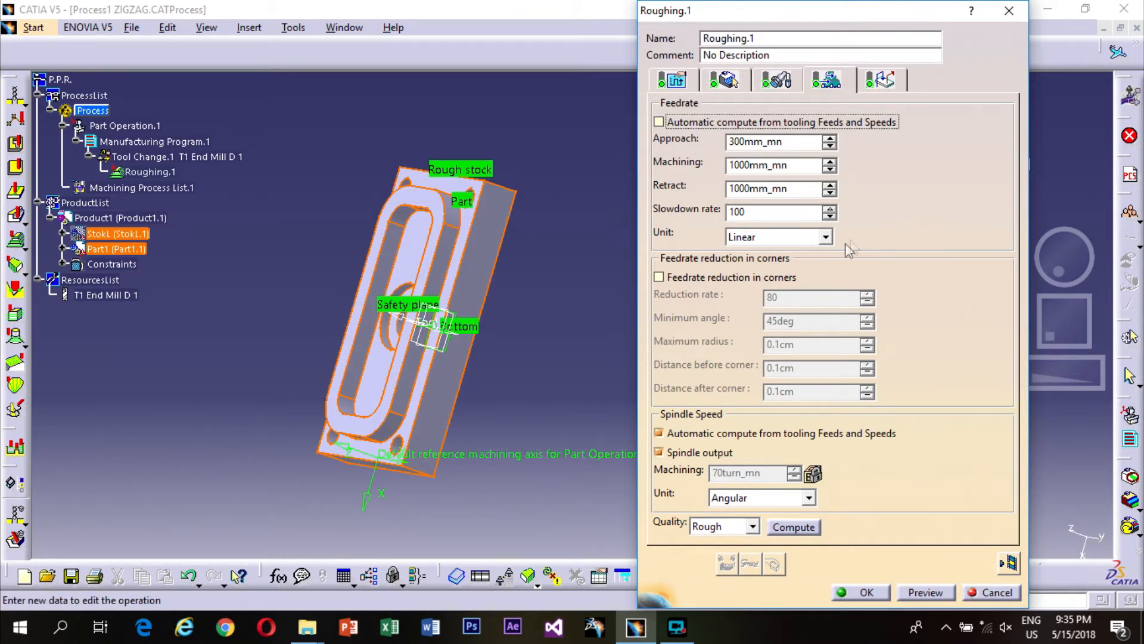
left_click(663, 431)
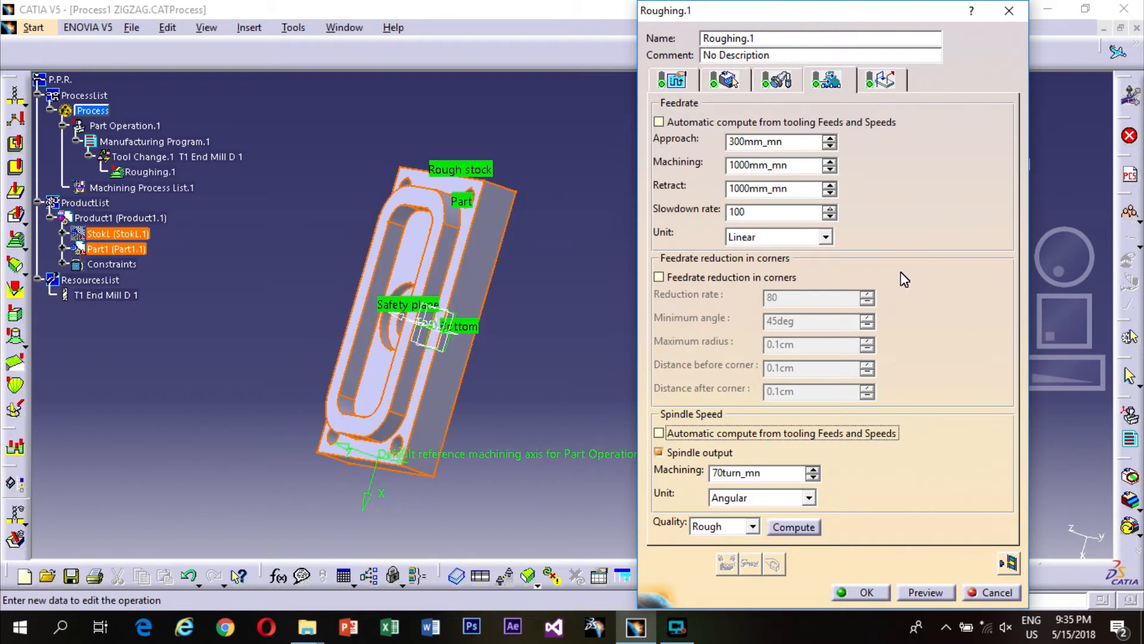
double_click(796, 168)
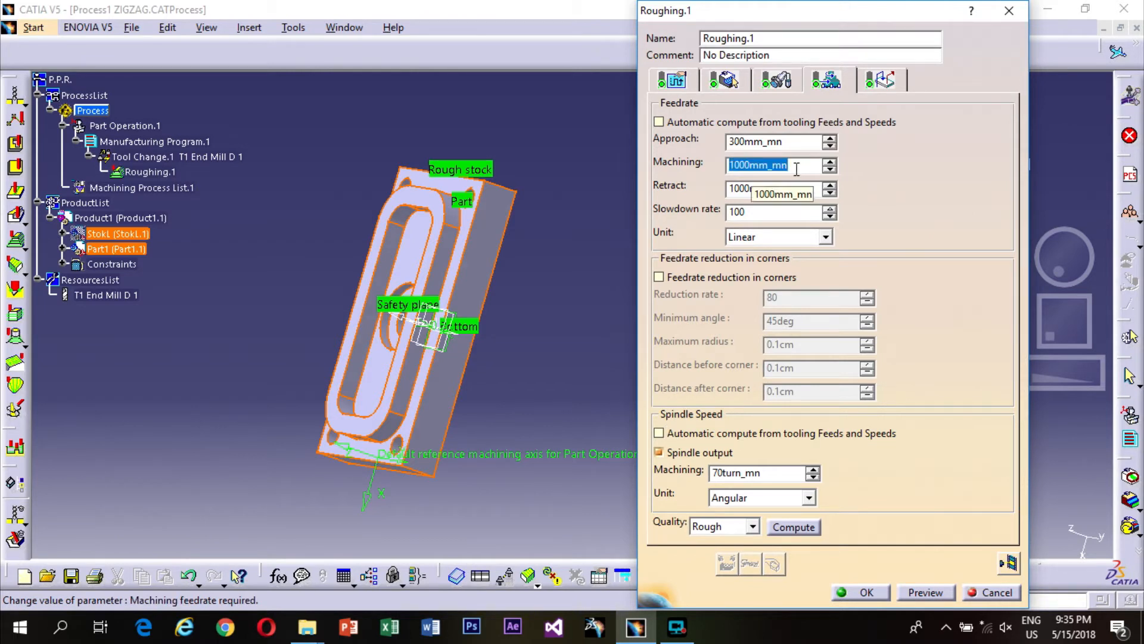
type("10")
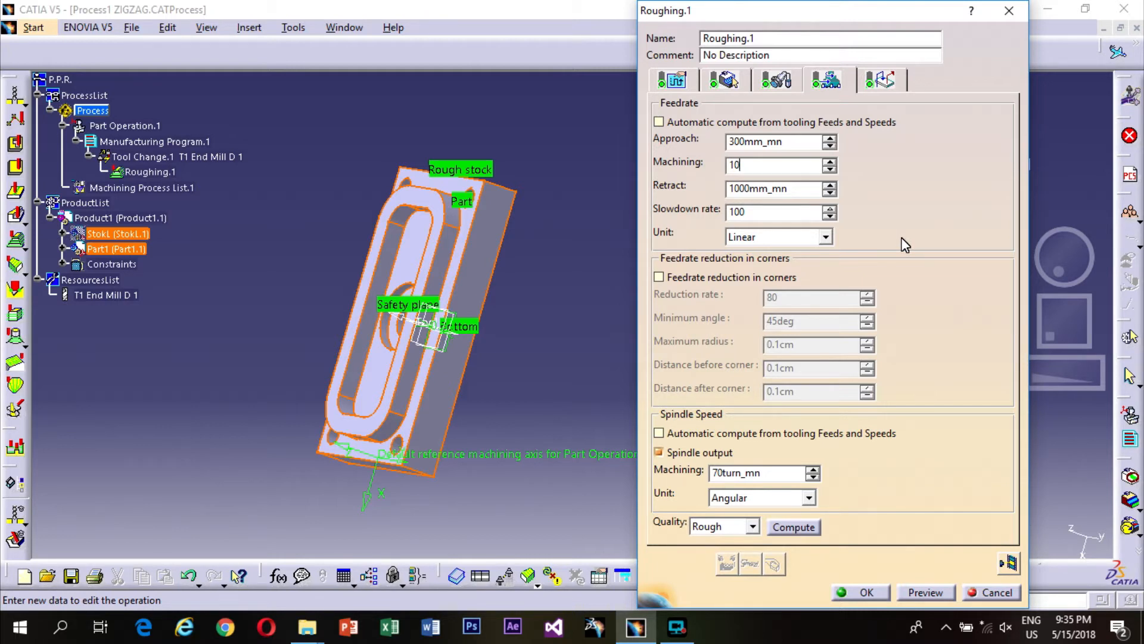
Set the axial distance of the Pre-motions macro in Roughing.1 to 0.1 cm.
left_click(871, 75)
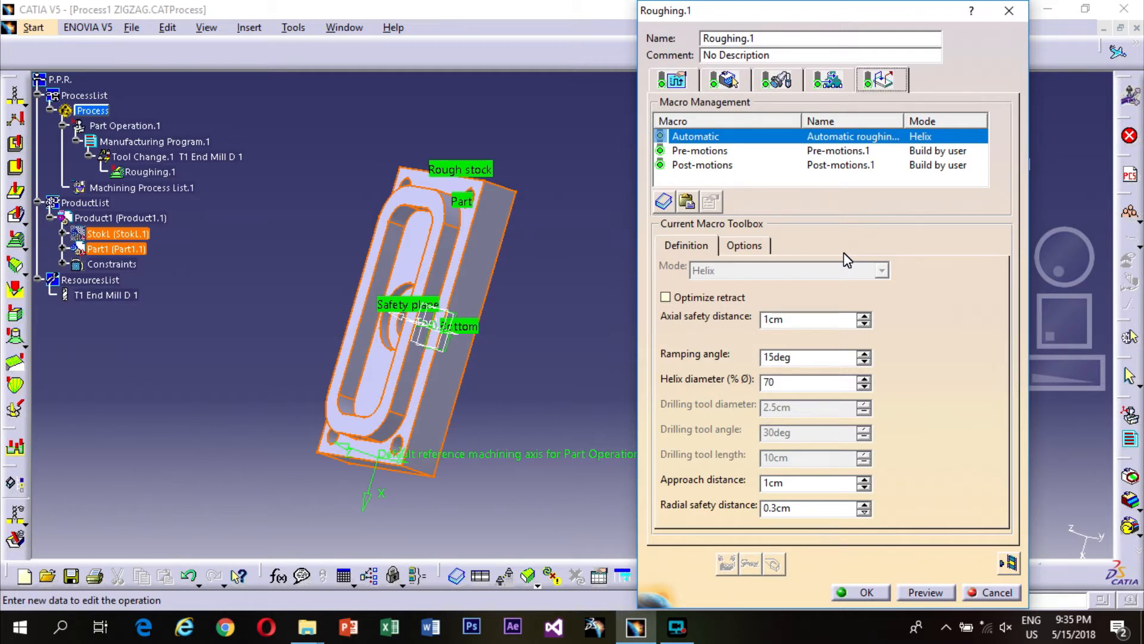
left_click(775, 134)
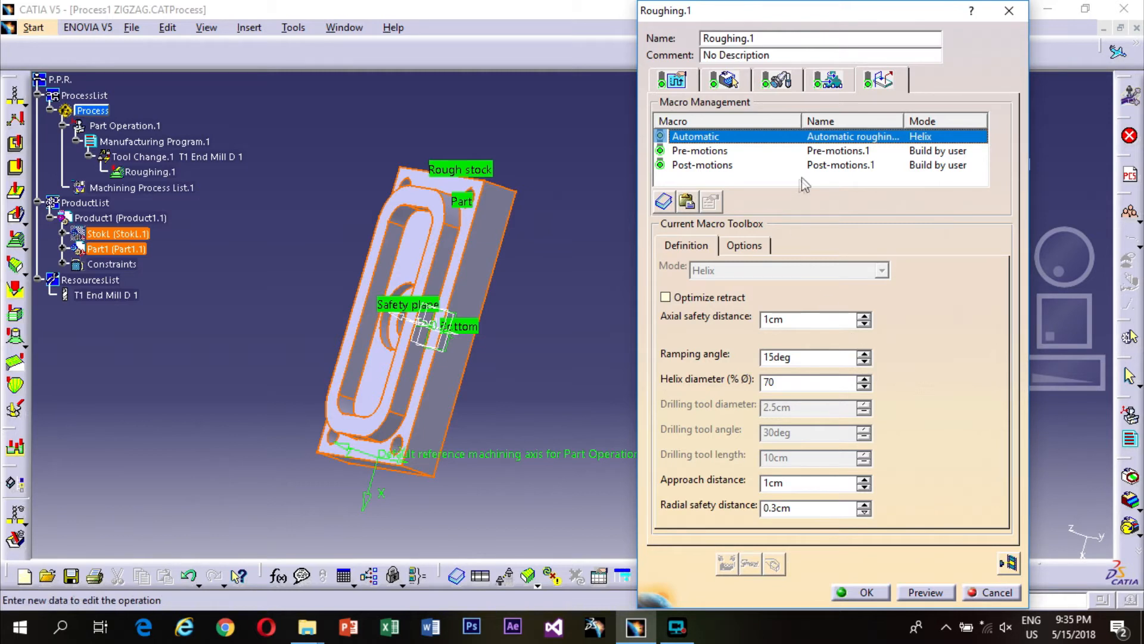
left_click(821, 150)
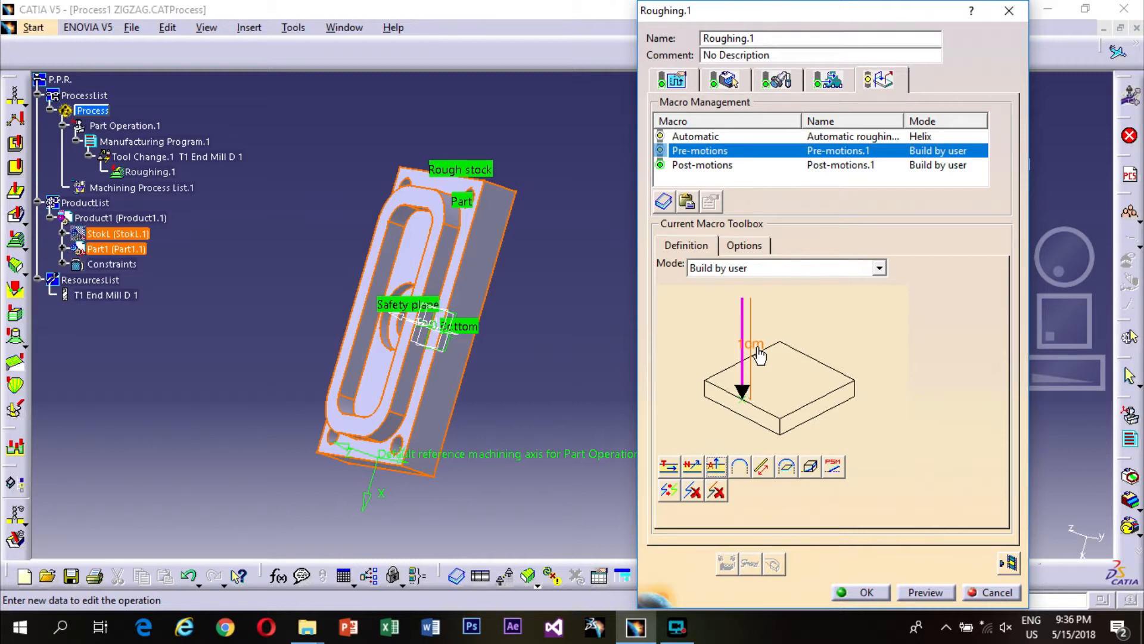
double_click(758, 356)
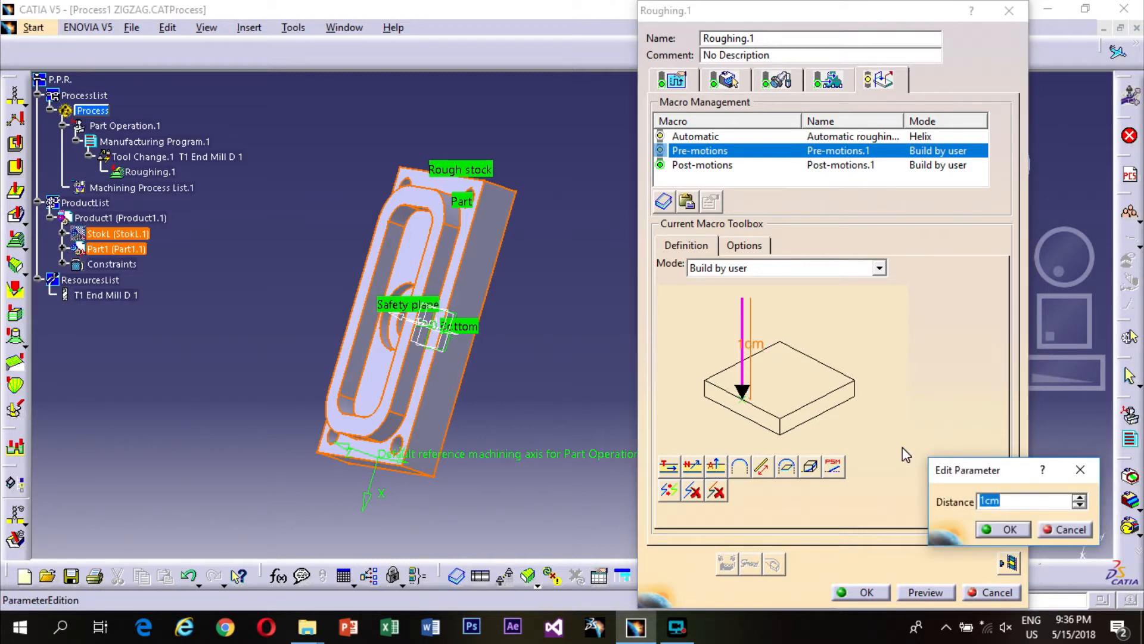
type("0.1")
left_click(996, 529)
Set the axial distance of the Post-motions macro to 0.1 cm.
left_click(774, 165)
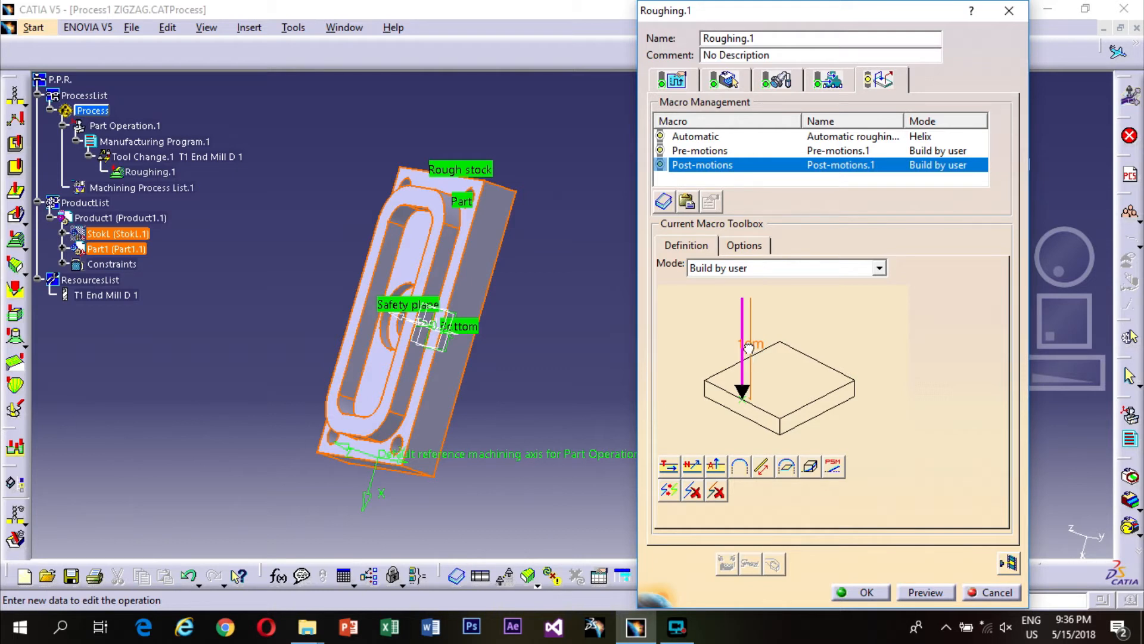
double_click(749, 347)
type("0.1")
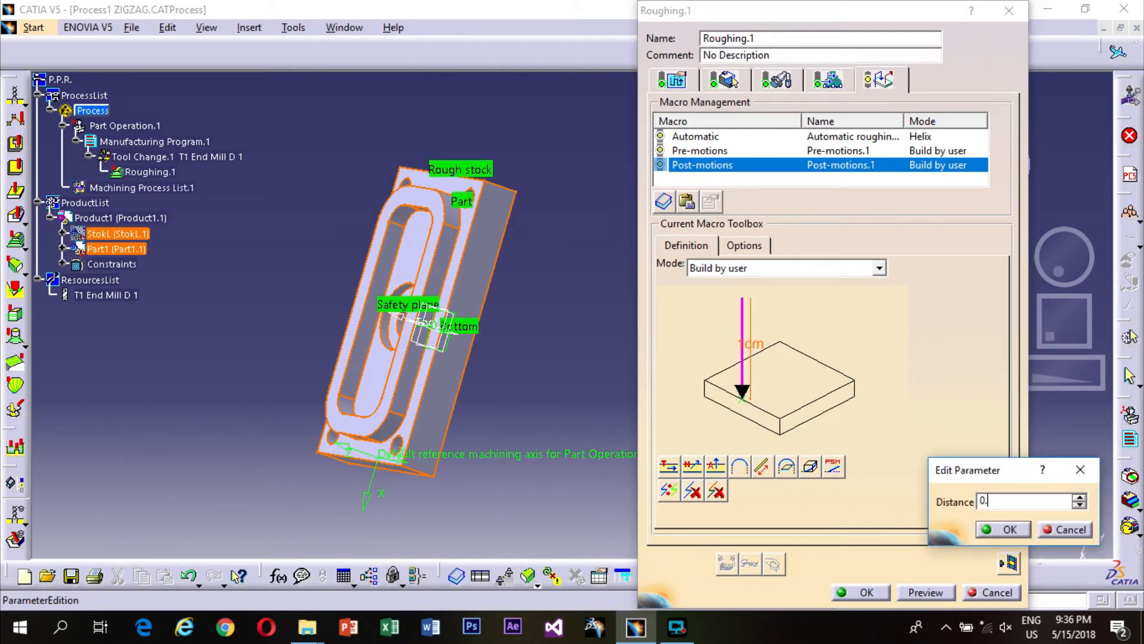
left_click(1007, 530)
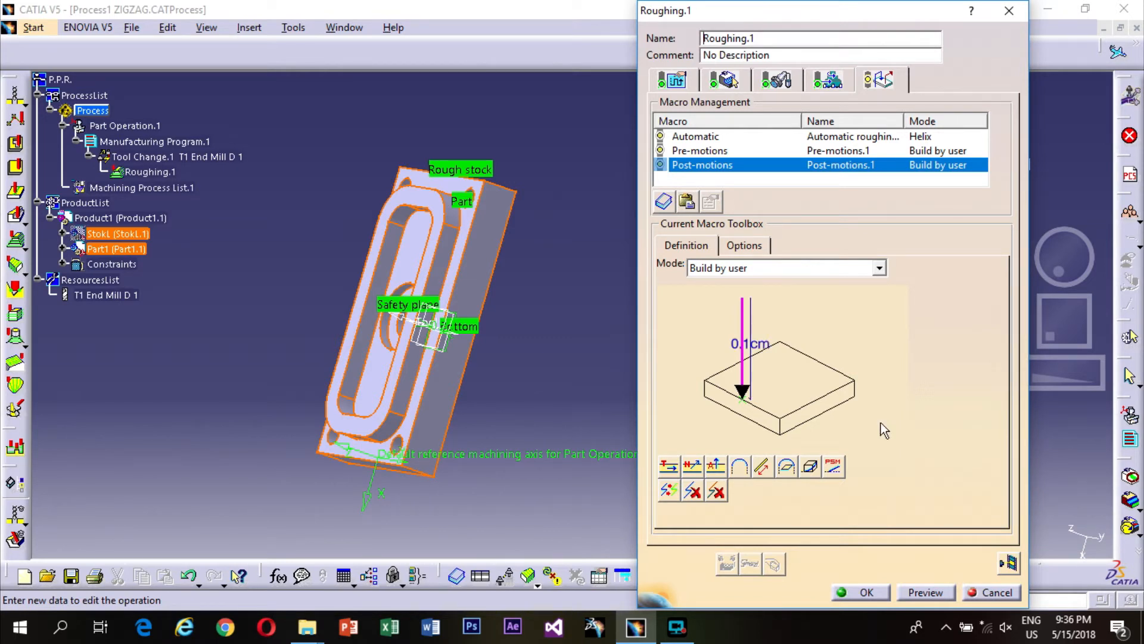
Preview the Roughing.1 settings, then compute and replay its concentric tool path.
left_click(918, 592)
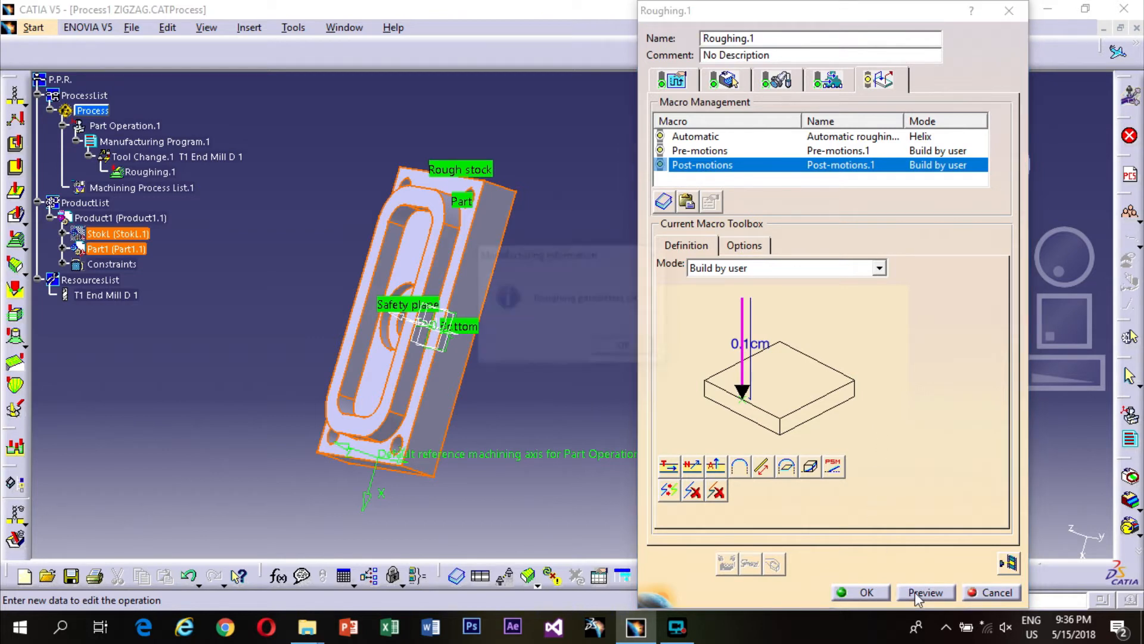
left_click(617, 348)
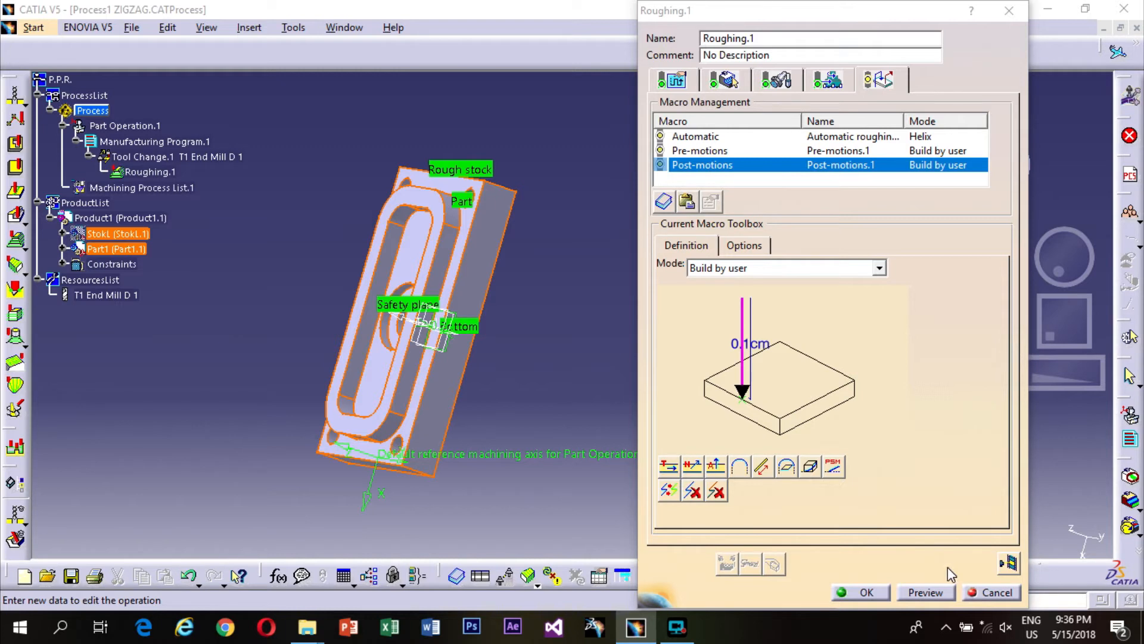
left_click(1009, 563)
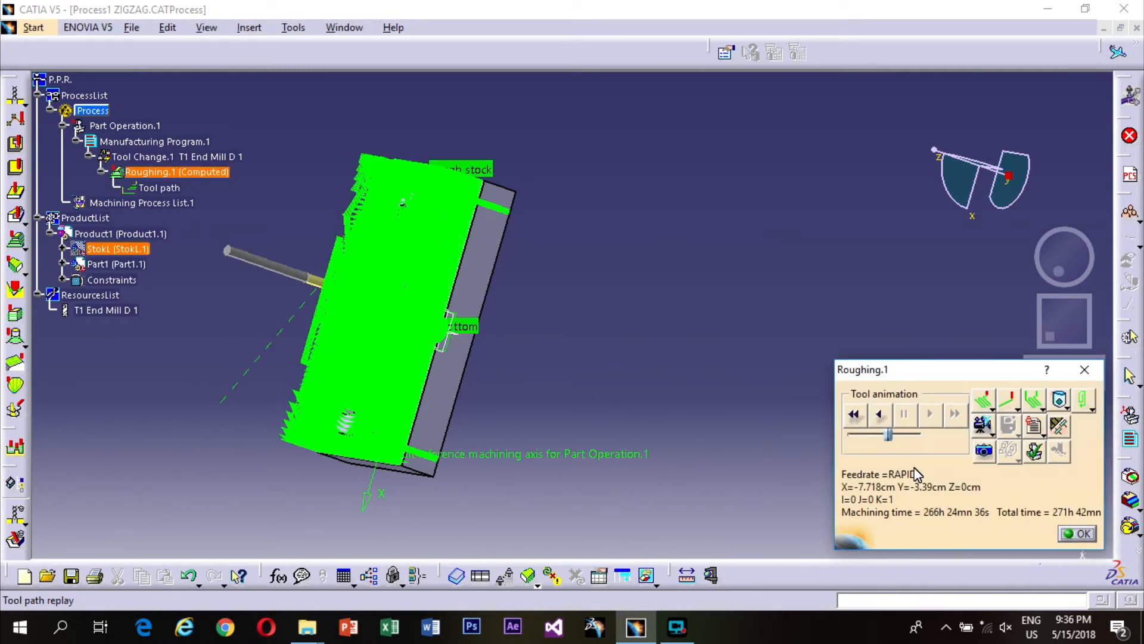
Play the material removal video simulation of Roughing.1 to its end and examine the machined block from several angles.
left_click(984, 426)
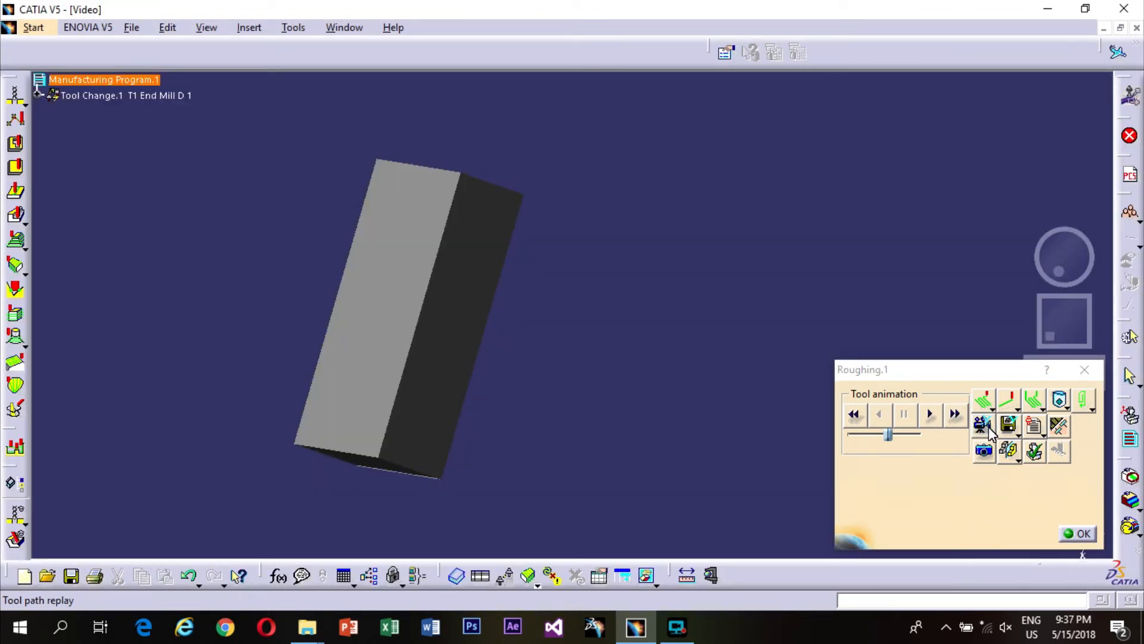
left_click_drag(1060, 280, 1052, 275)
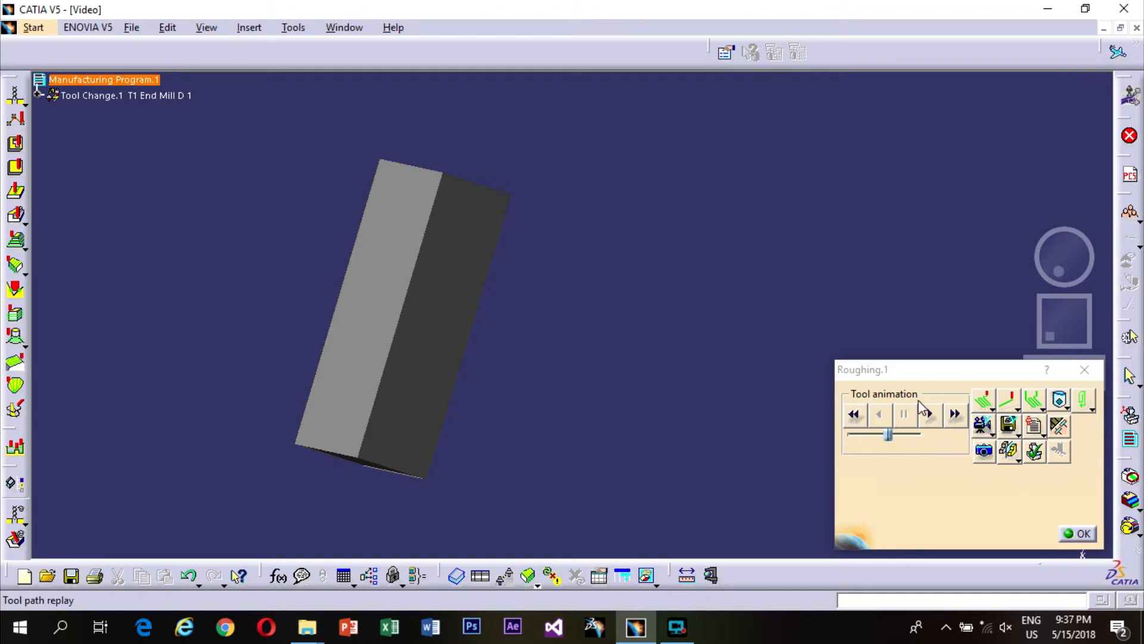
left_click(929, 415)
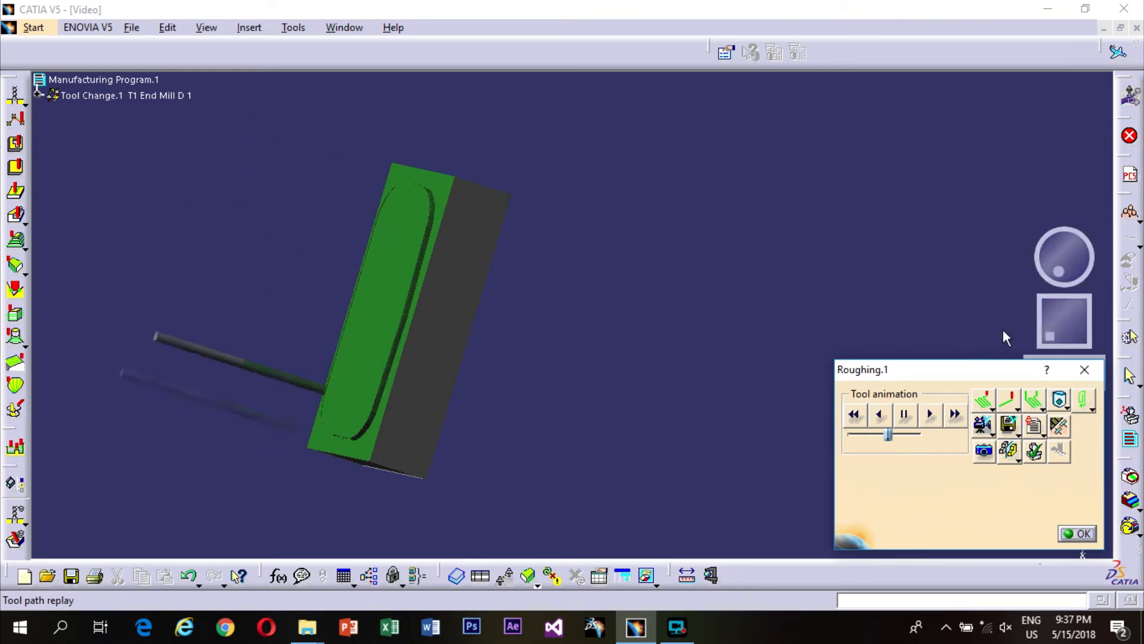
left_click_drag(1062, 271, 1070, 274)
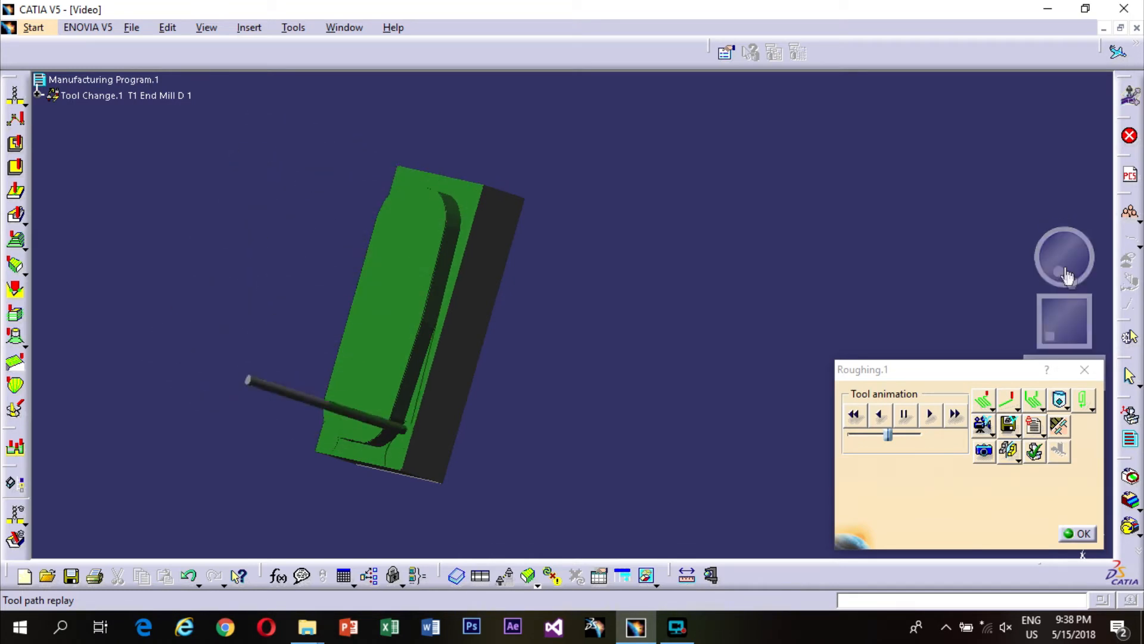
left_click_drag(1049, 258, 1073, 268)
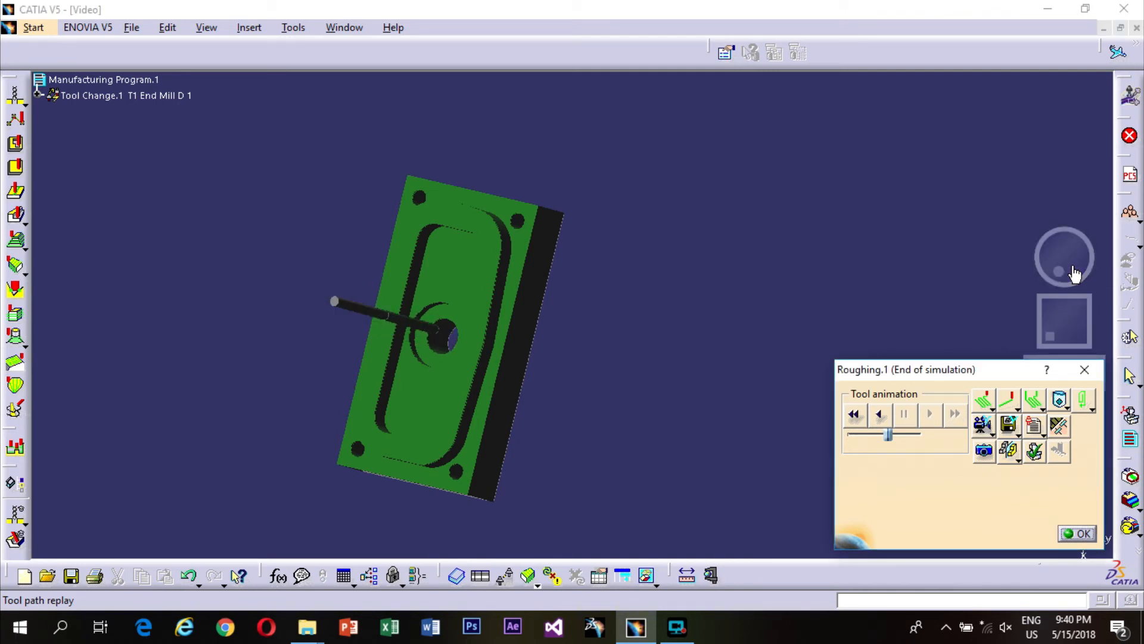
left_click_drag(1076, 274, 979, 254)
mouse_move(1046, 267)
left_mouse_down()
mouse_move(1023, 256)
mouse_move(1059, 258)
mouse_move(1016, 250)
mouse_move(1026, 260)
left_mouse_up()
left_click_drag(1072, 326, 986, 273)
left_click_drag(1059, 271, 963, 258)
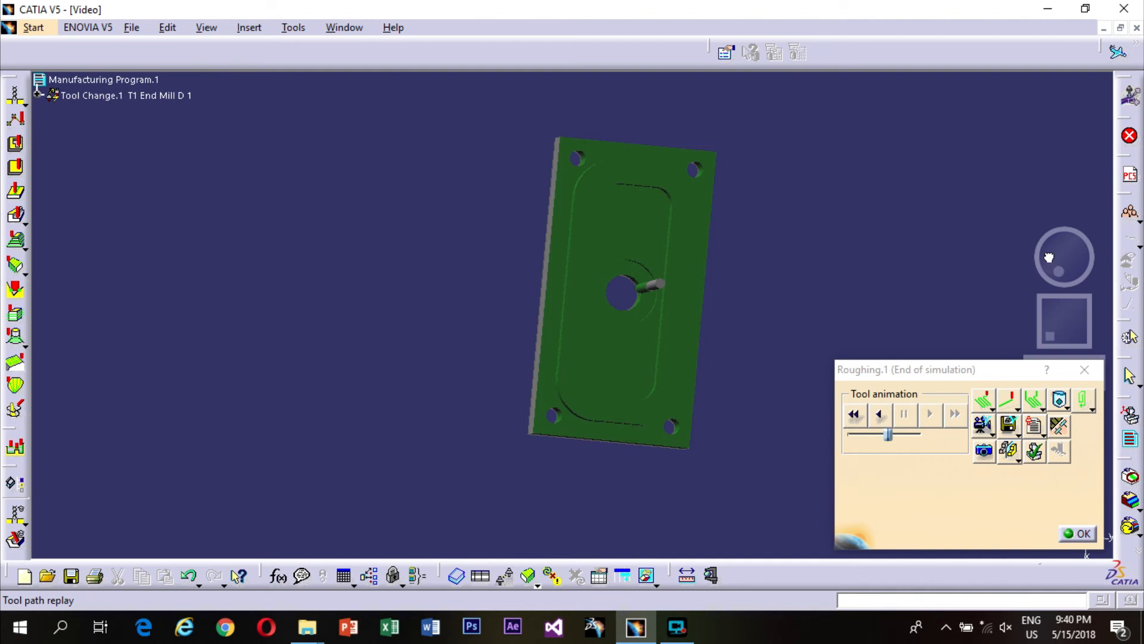
Finish examining the machined block from above and close the Roughing.1 video simulation.
left_click_drag(1044, 258, 1039, 258)
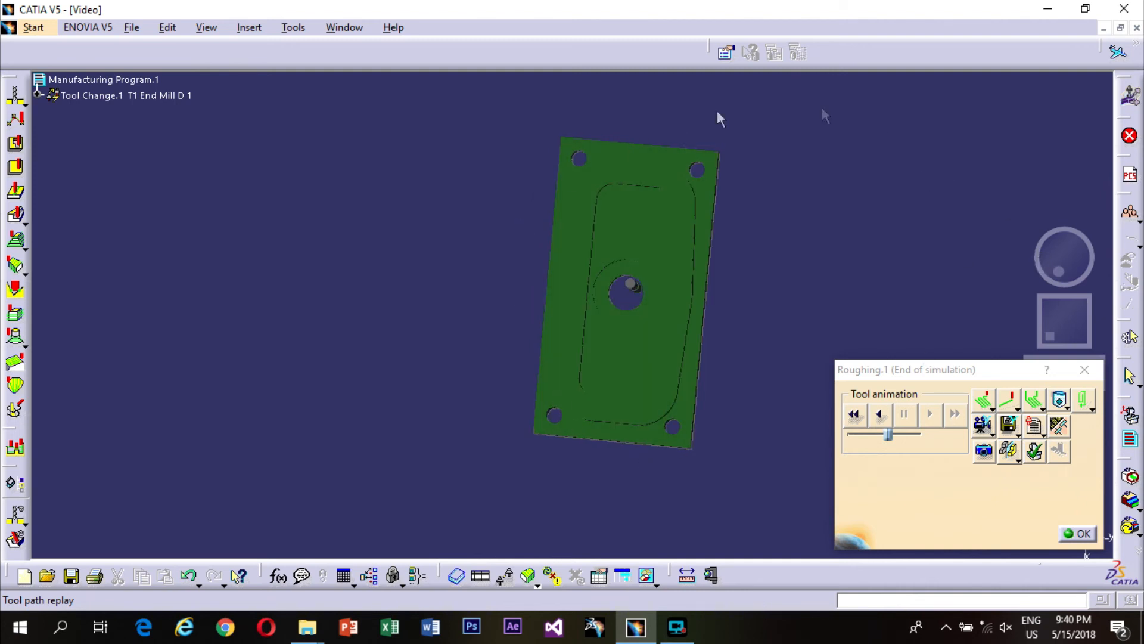
left_click(1076, 537)
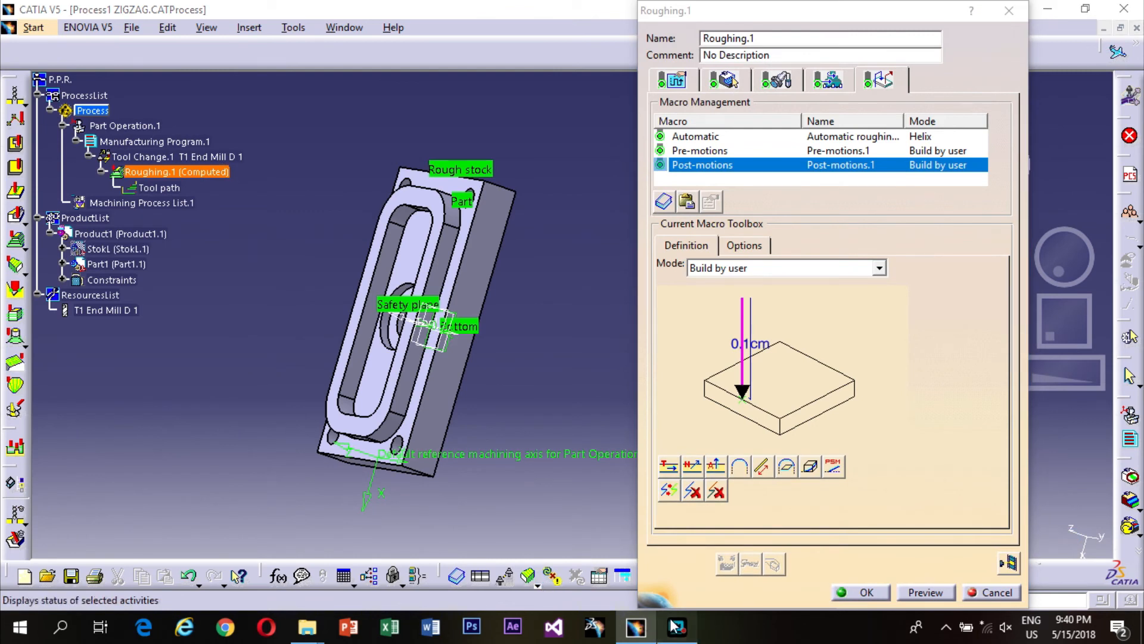
left_click(677, 626)
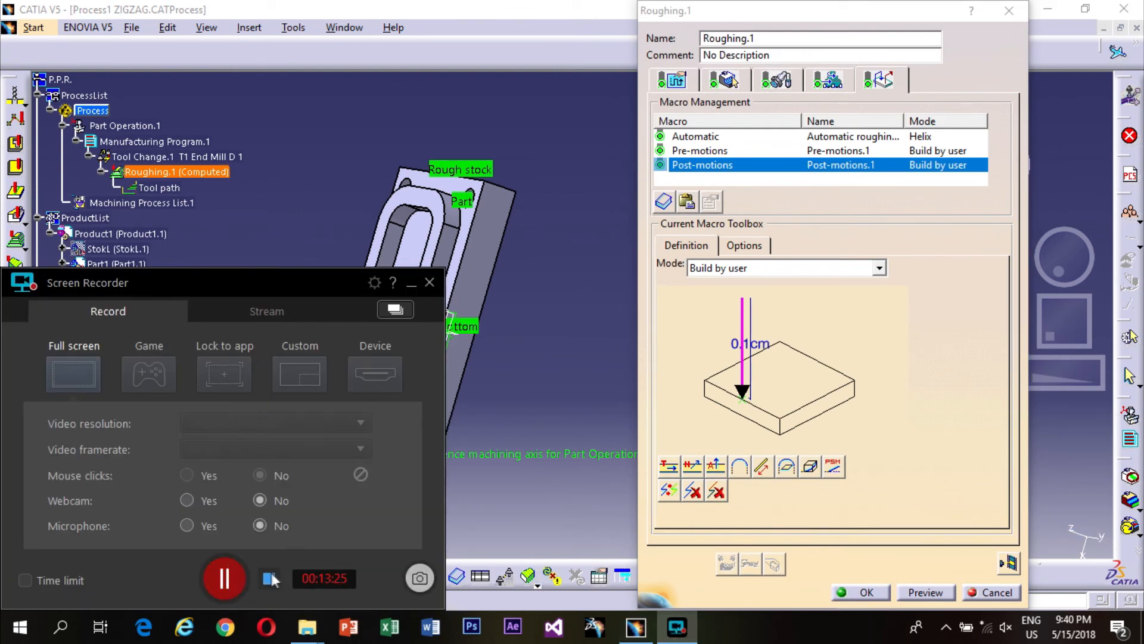
left_click(271, 578)
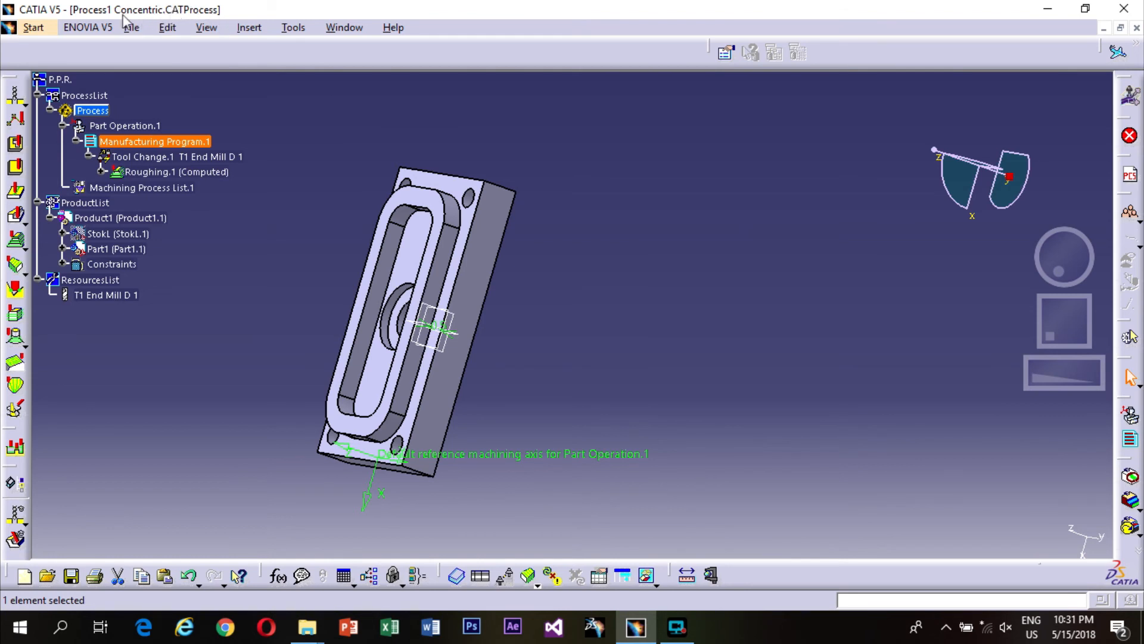
Choose Cenit as the post processor in the Machining output options, check the NC output locations and accept the options.
left_click(293, 28)
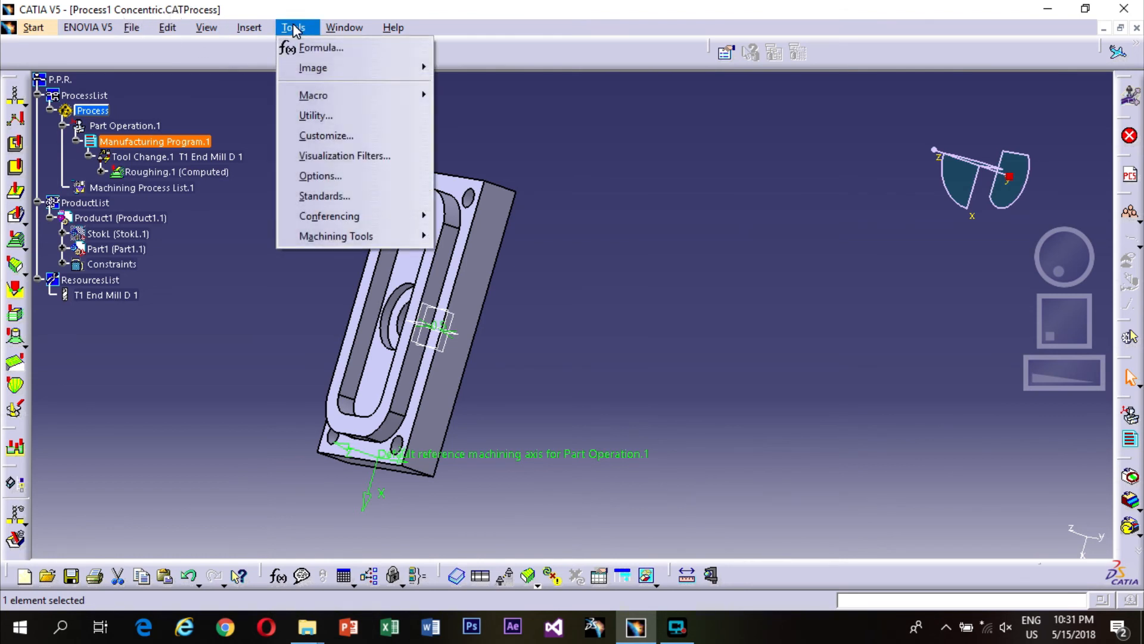
left_click(319, 174)
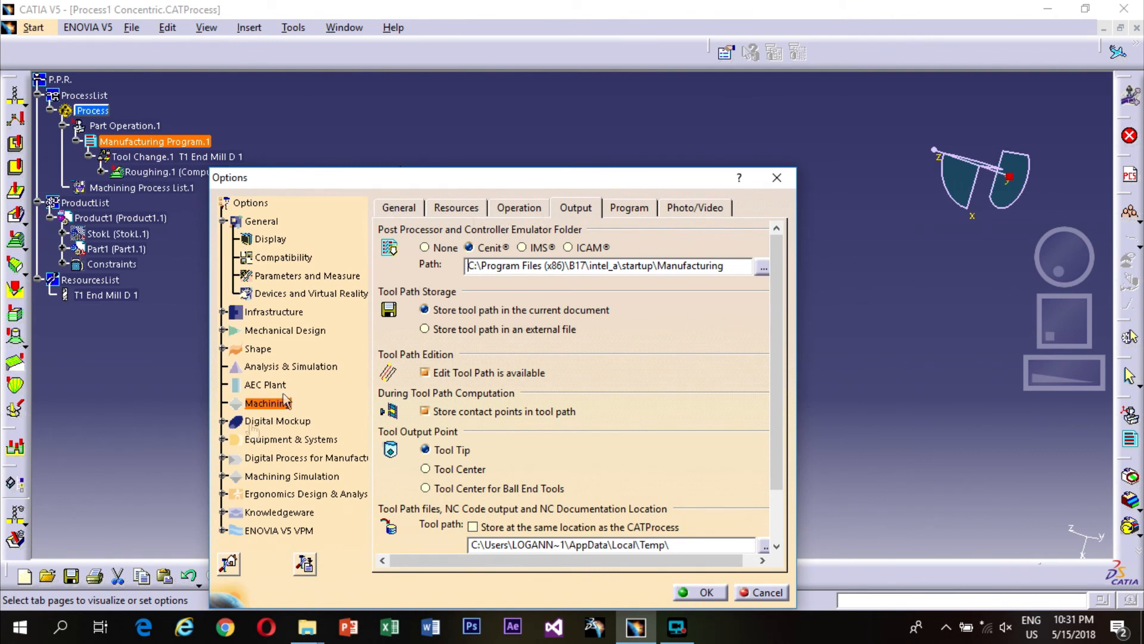
left_click(576, 209)
left_click(470, 248)
scroll(786, 527, "down", 1)
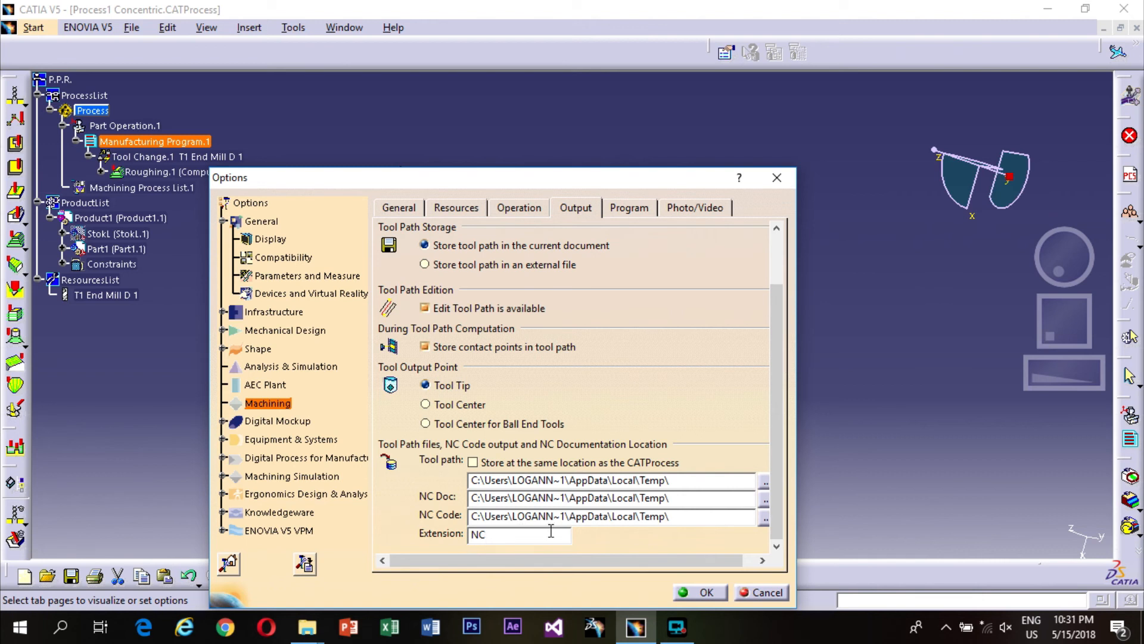
left_click(703, 592)
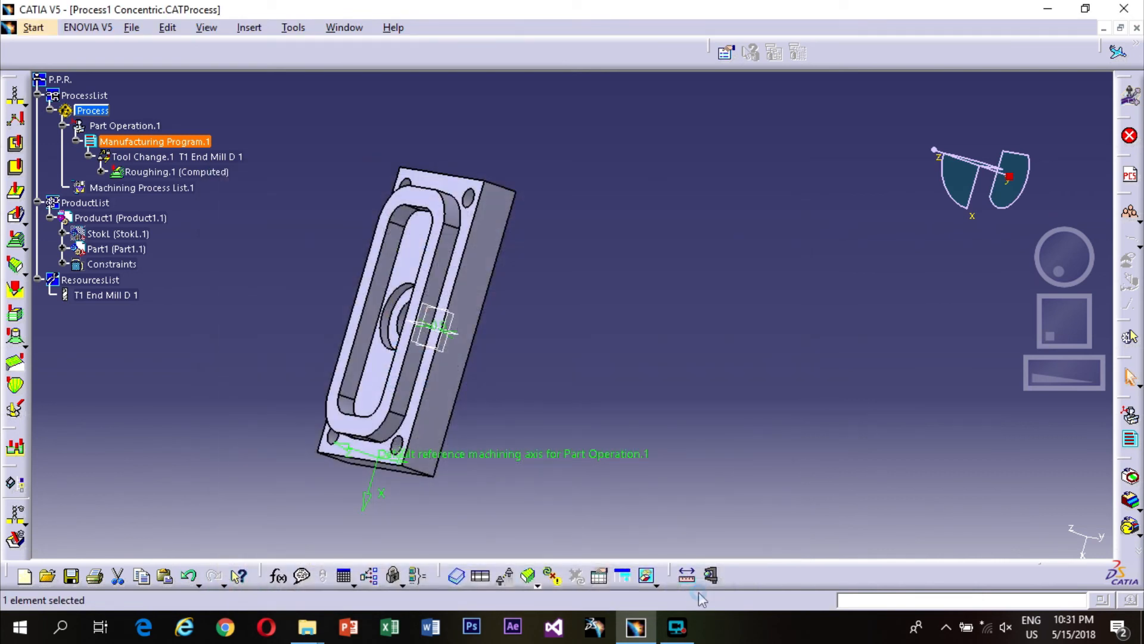
Start interactive NC code generation for Manufacturing Program.1 and set its output file to Process1 Concentric_Manufacturing_Program_1.NC on the Desktop, allowing overwriting.
right_click(152, 145)
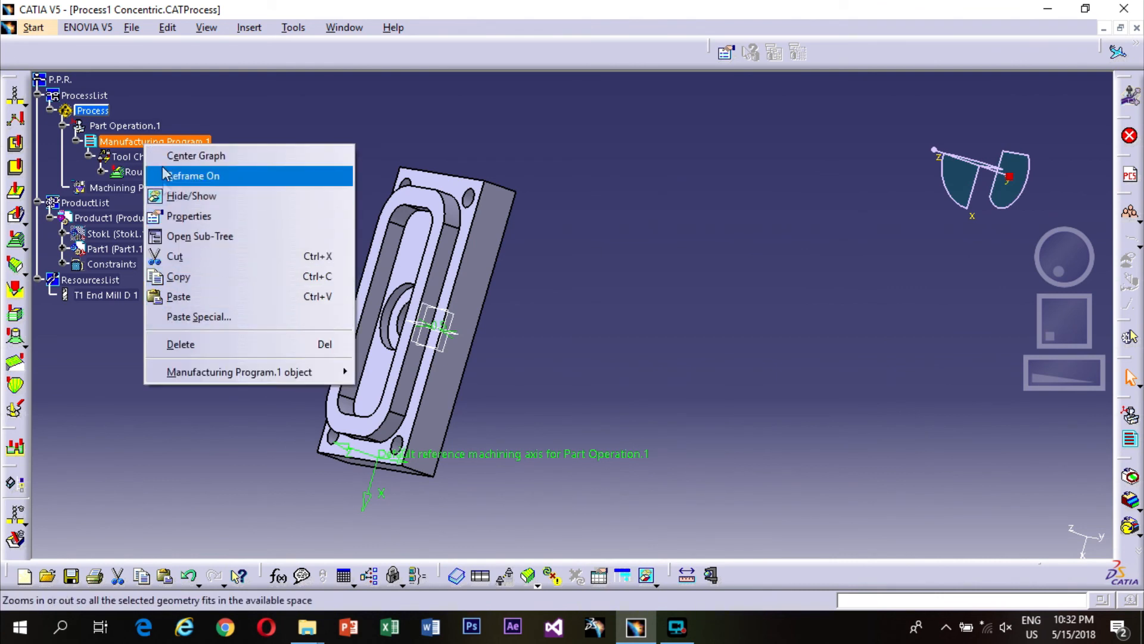
mouse_move(244, 371)
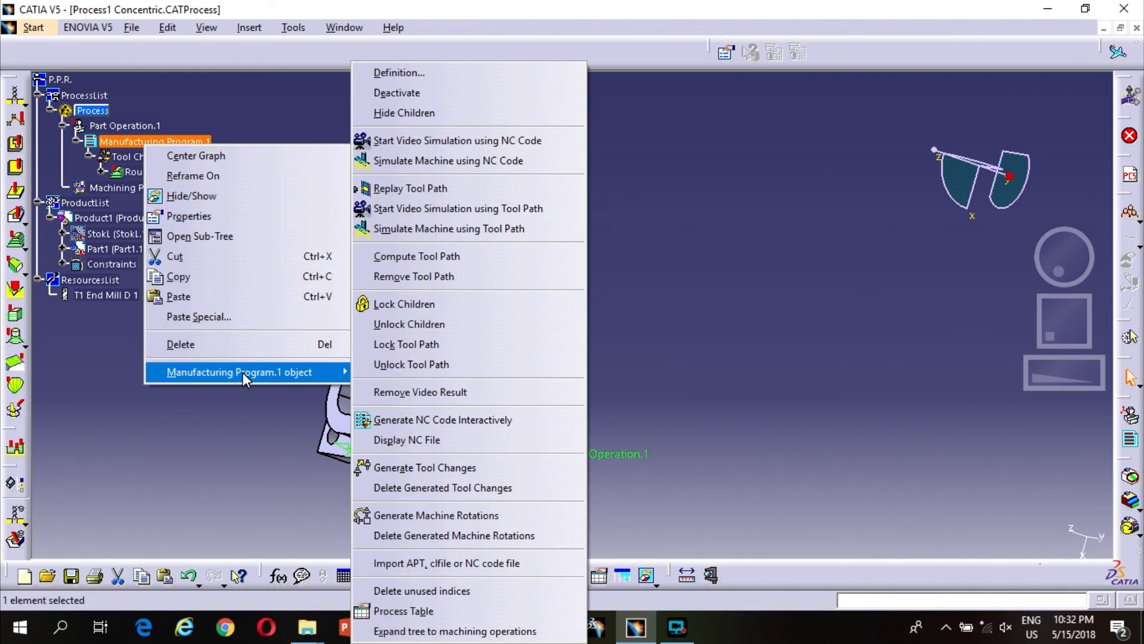
left_click(412, 419)
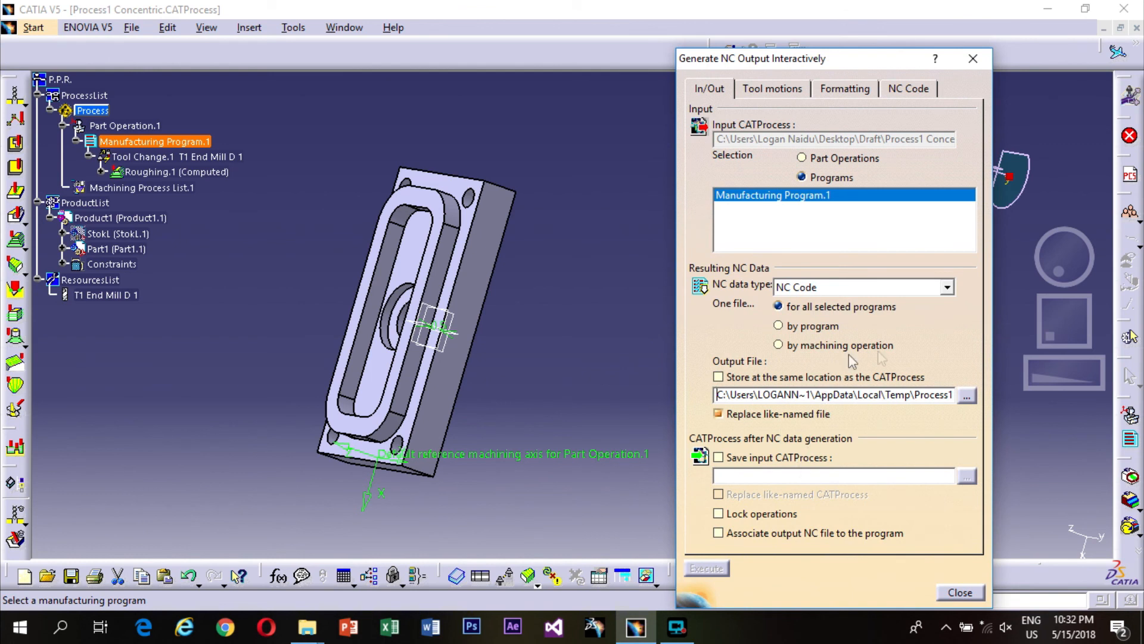
left_click(966, 395)
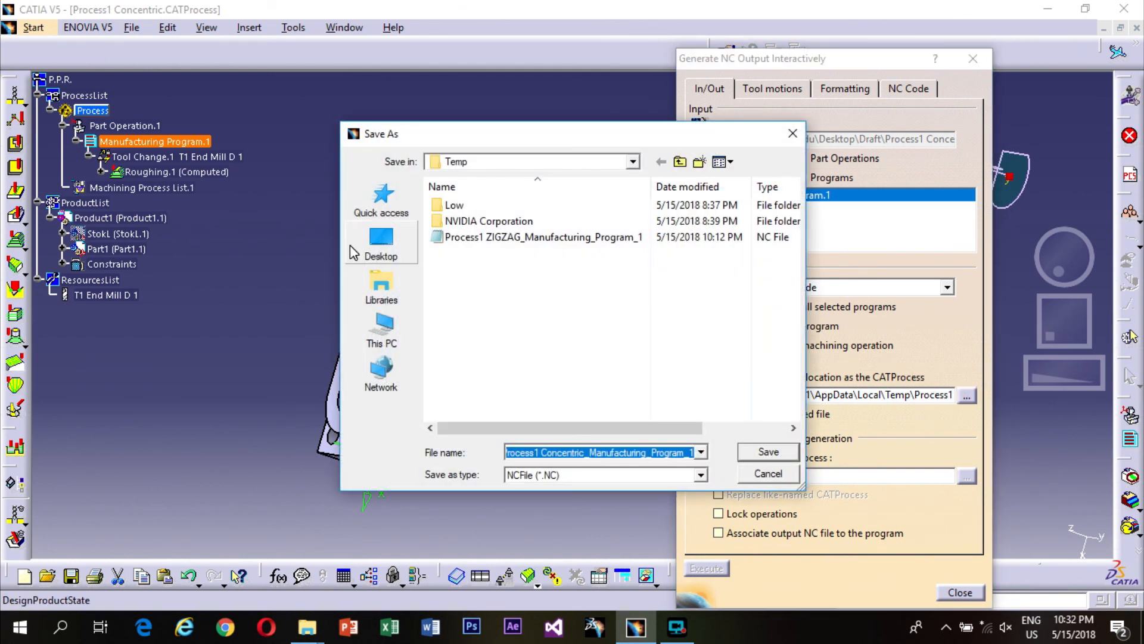
left_click(371, 246)
left_click(769, 456)
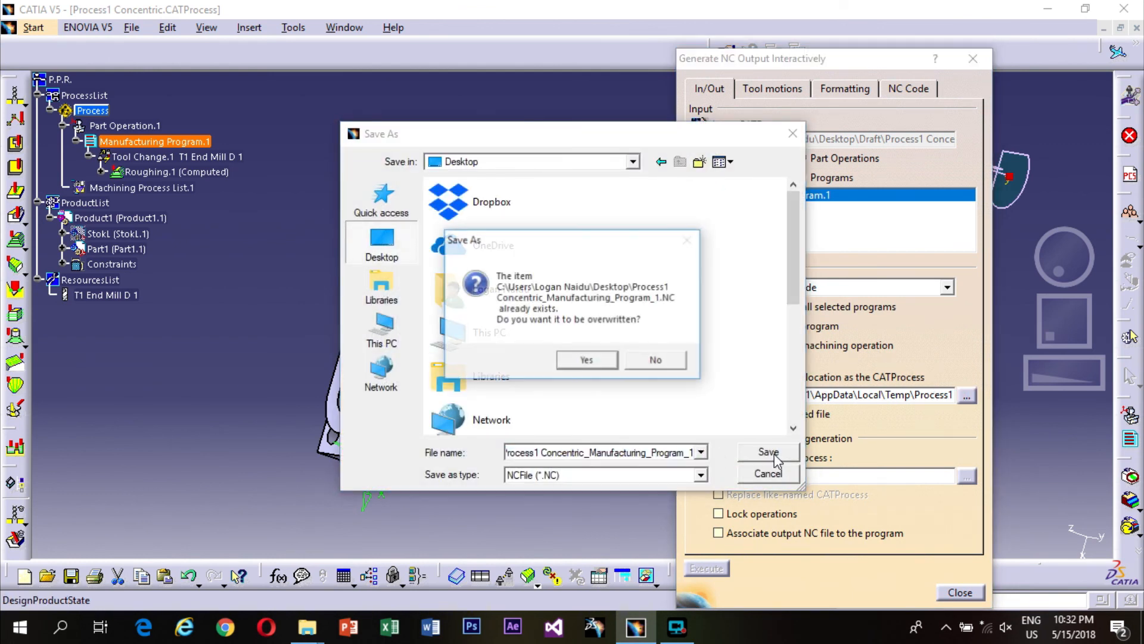
left_click(586, 360)
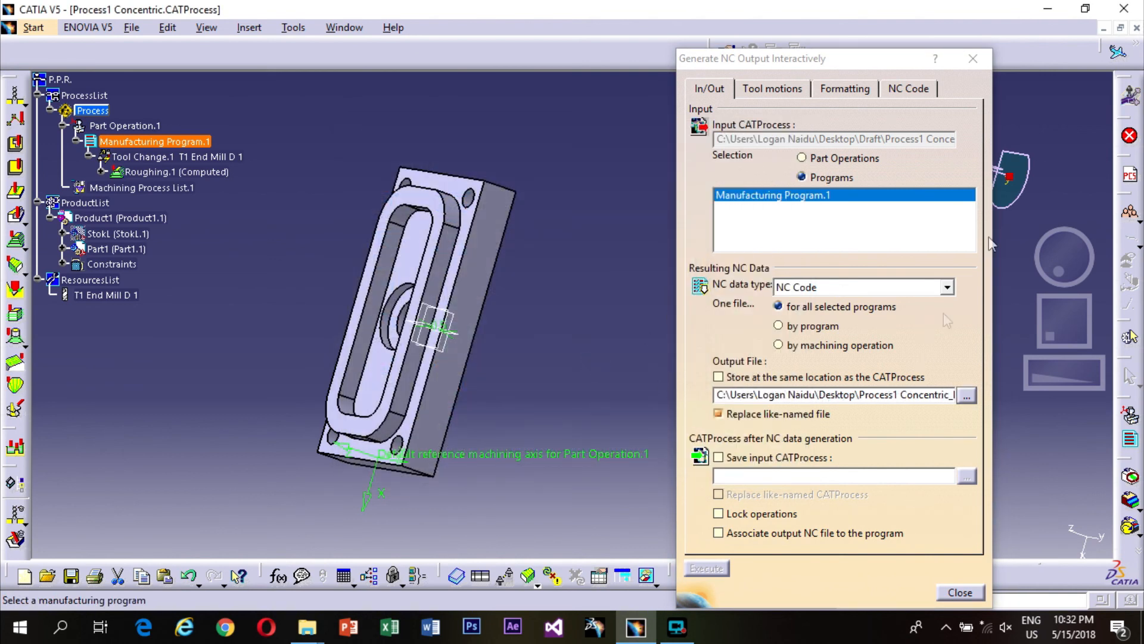
Choose SINUMERIK_840D_3X.pp as the Cenit post-processor file for the NC output.
left_click(894, 96)
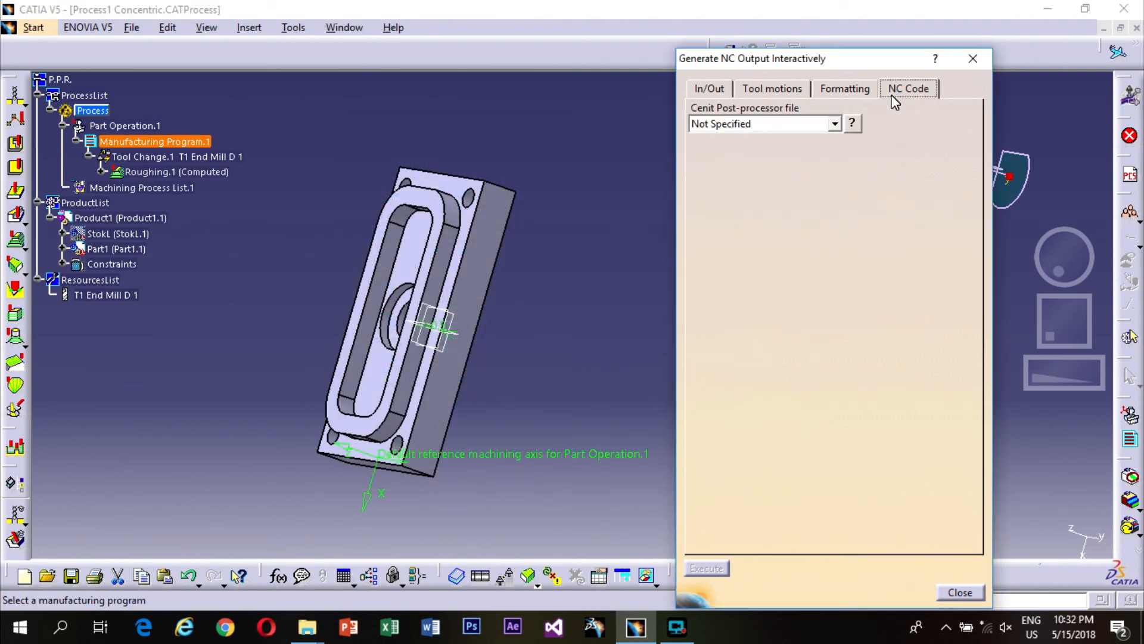
left_click(834, 124)
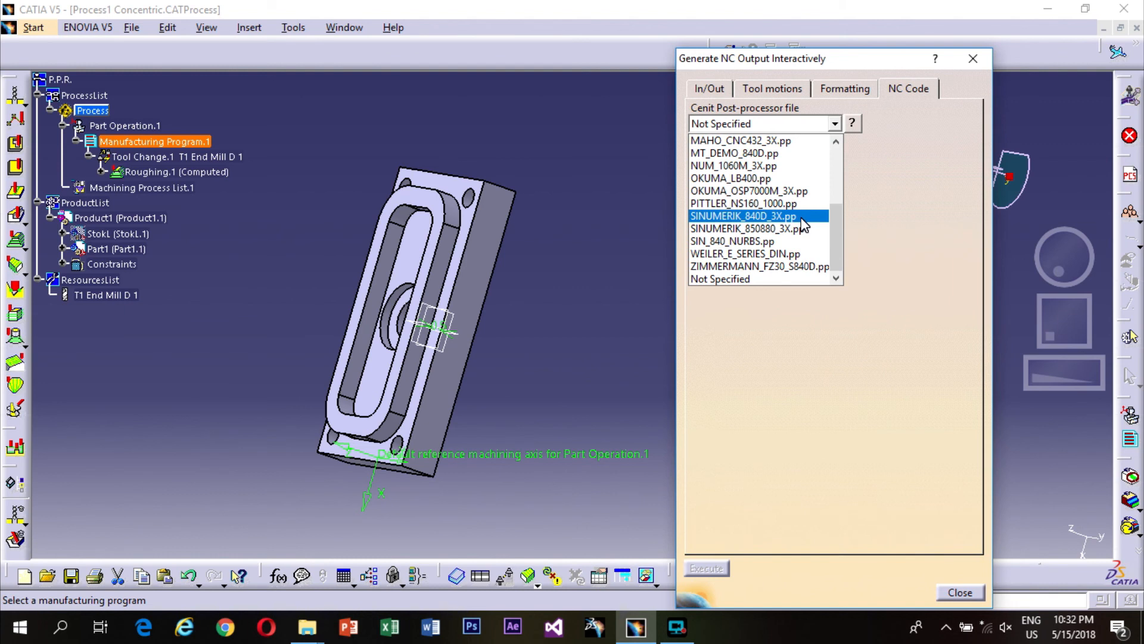
left_click(763, 216)
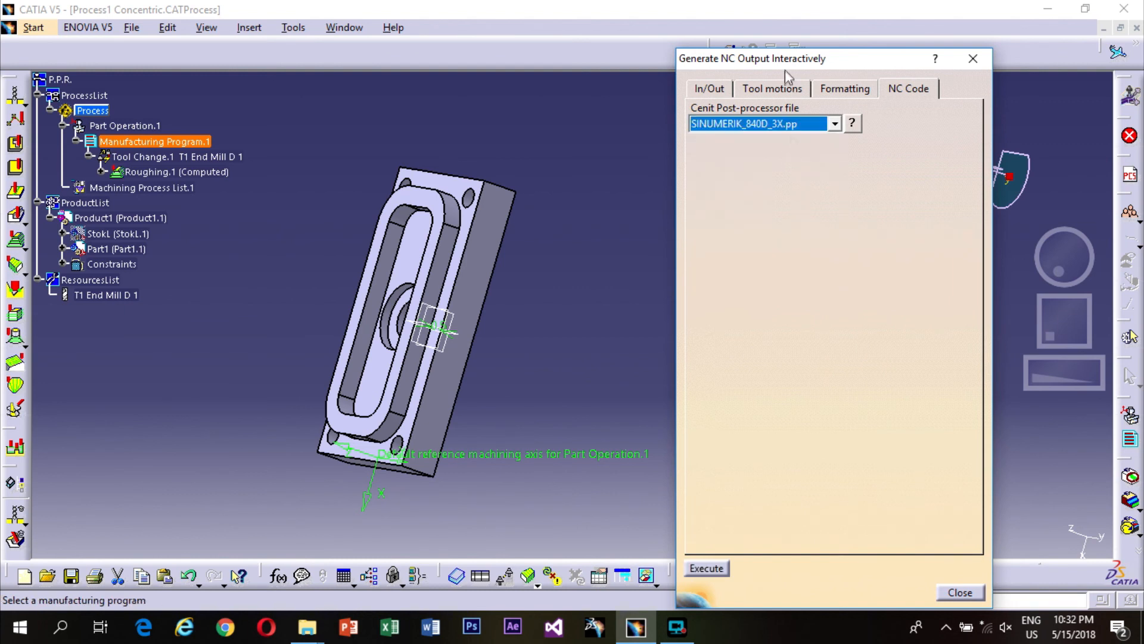
Review the tool motion, formatting and input/output settings, then execute the NC code generation for Manufacturing Program.1.
left_click(774, 88)
left_click(836, 89)
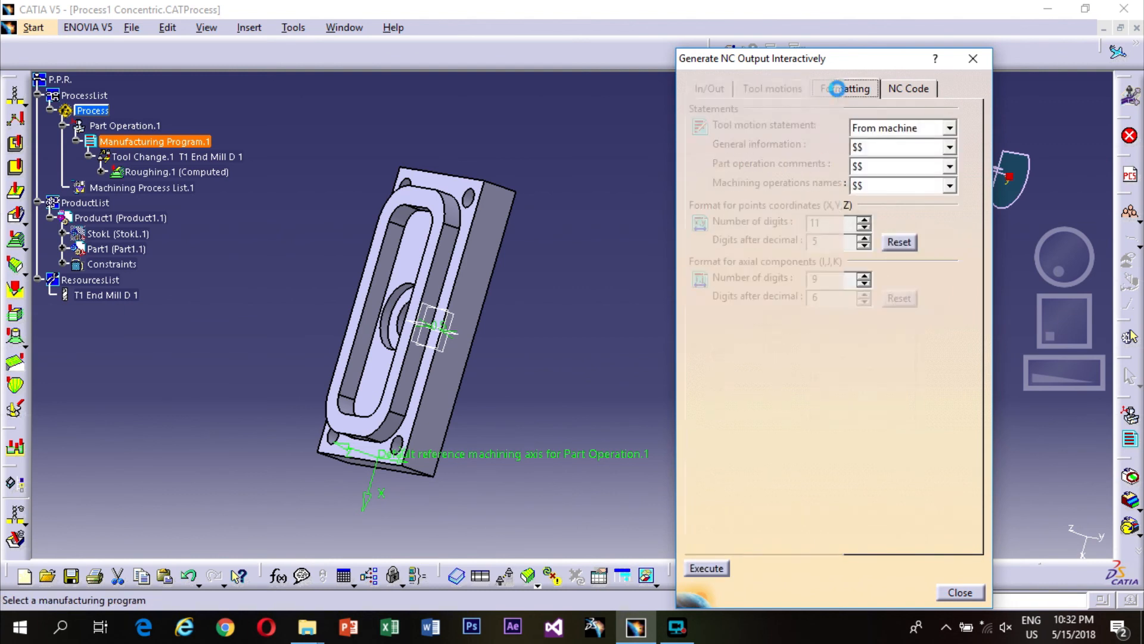
left_click(710, 88)
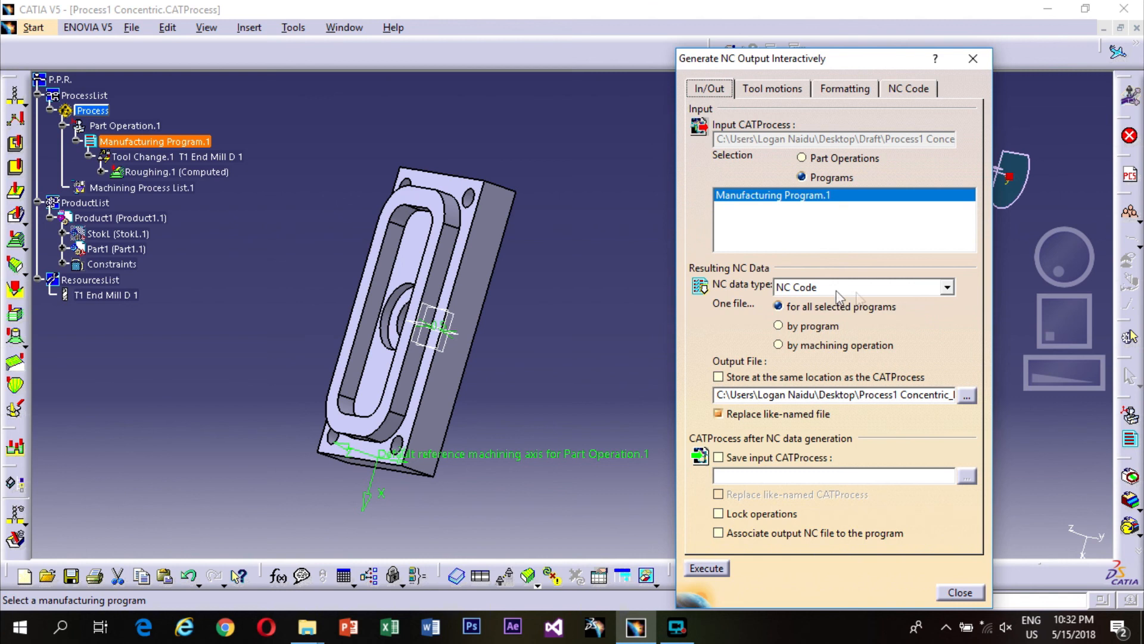
left_click(707, 564)
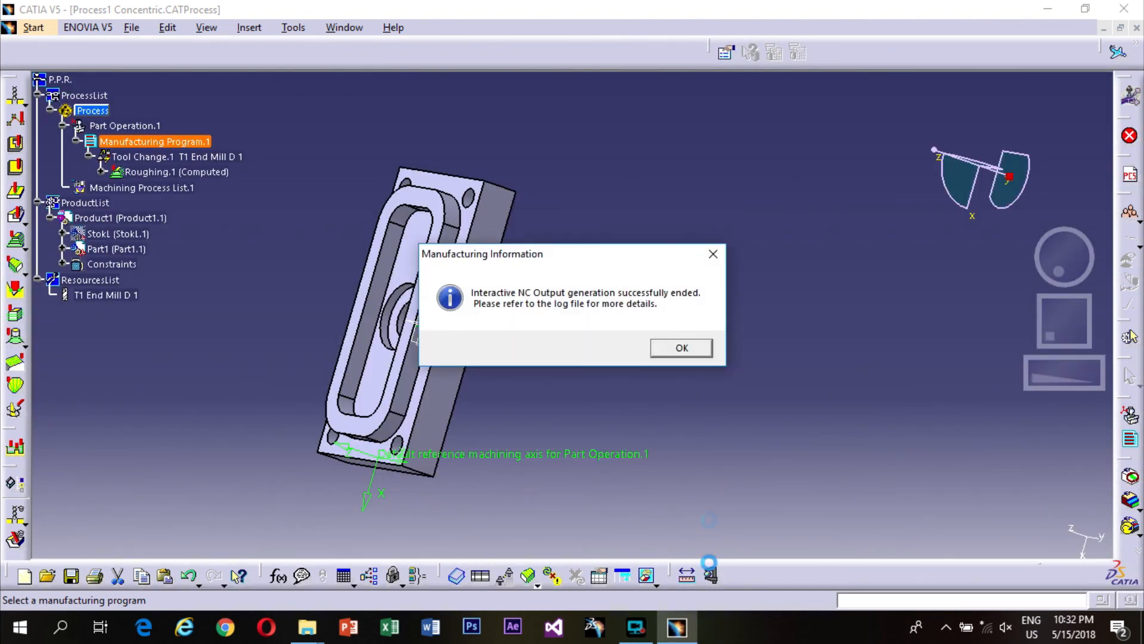
left_click(702, 348)
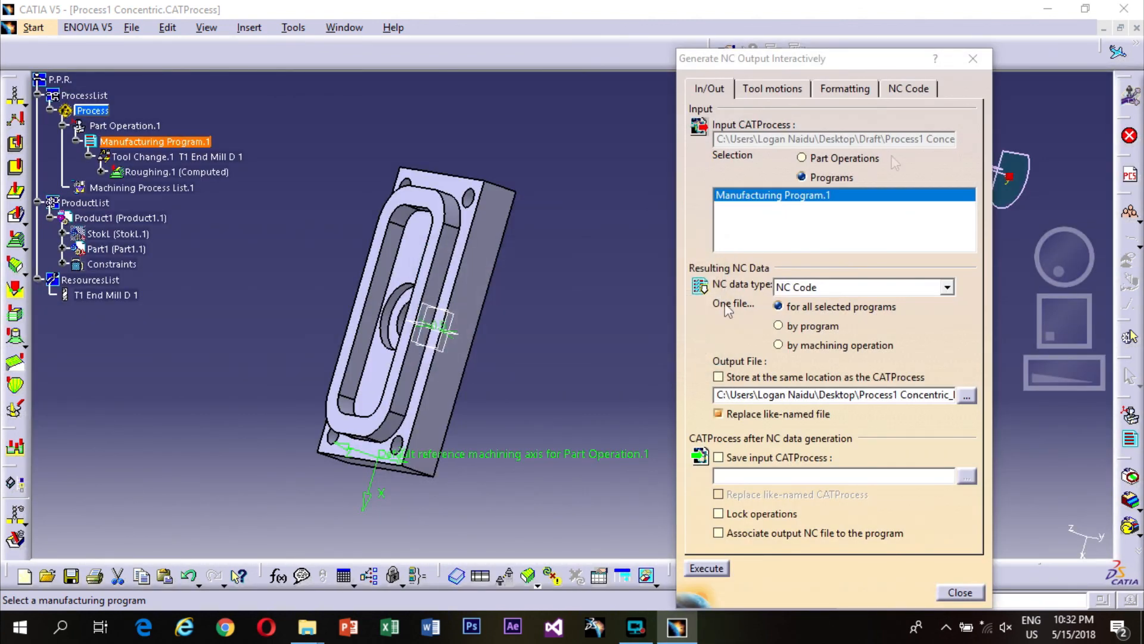
Open the generated Process1 Concentric_Manufacturing_Program_1 NC file from the desktop in Notepad and highlight its opening code lines.
left_click(1050, 12)
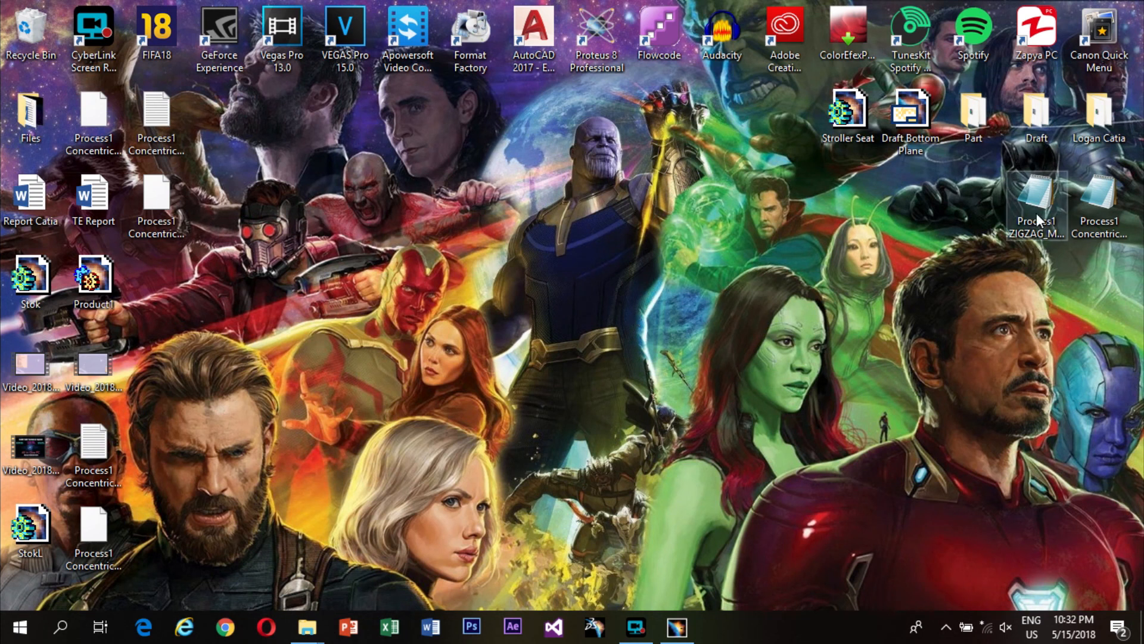
double_click(1086, 210)
left_click(950, 222)
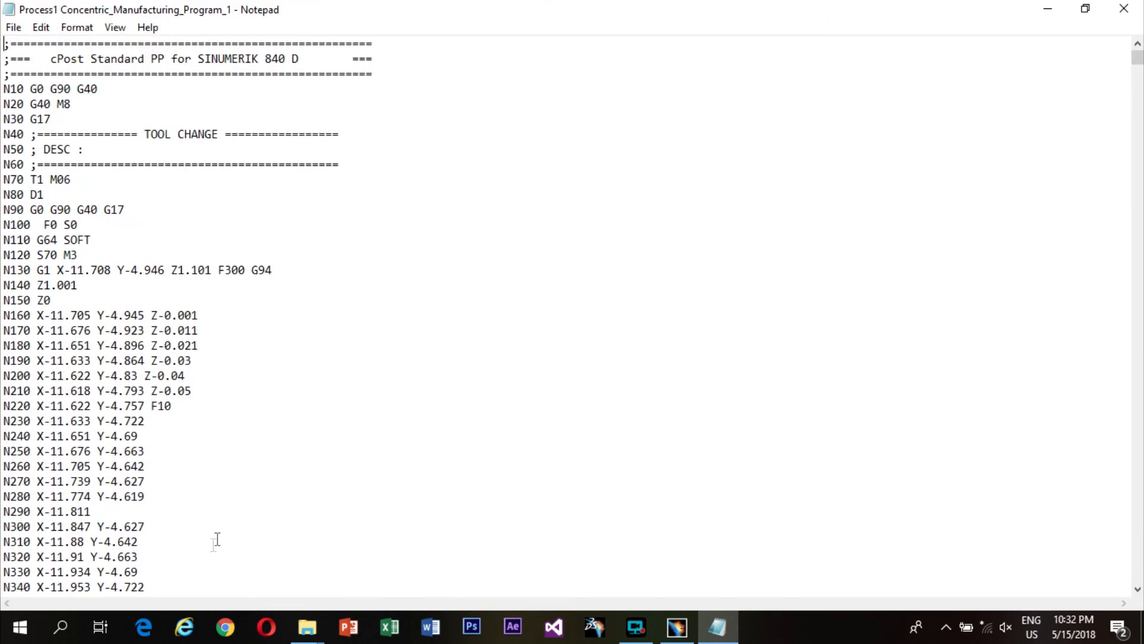
left_click_drag(153, 586, 12, 38)
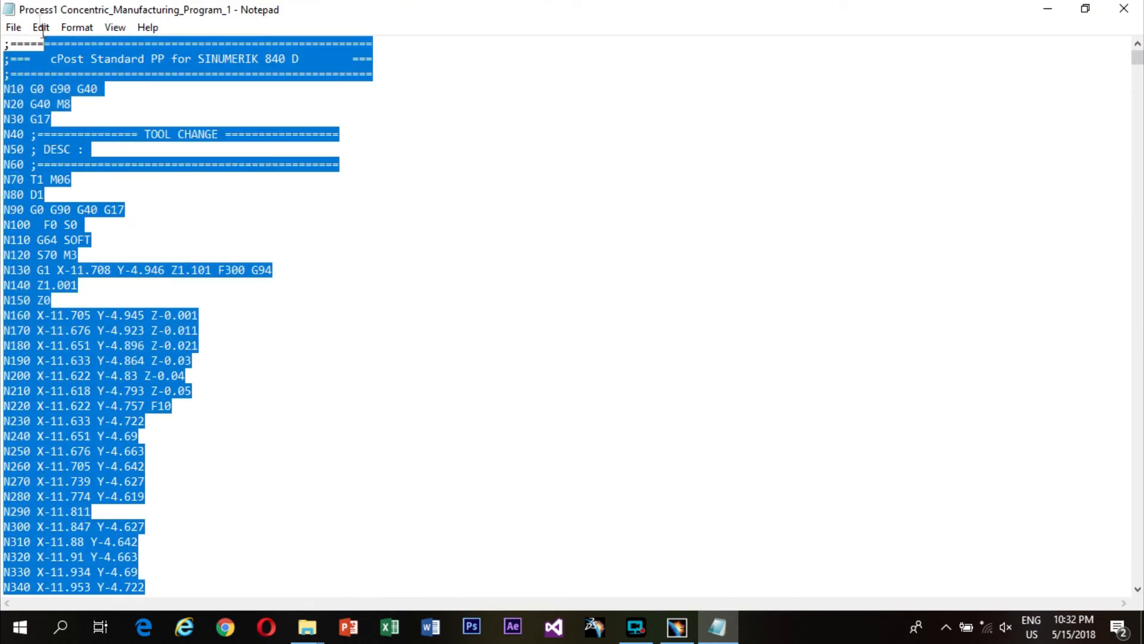